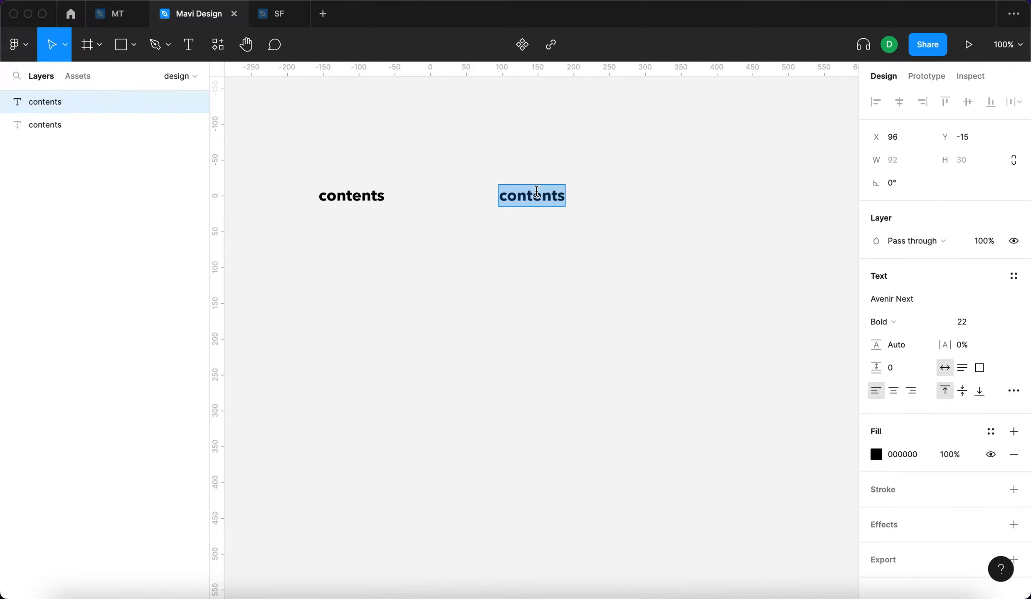
Change the duplicated heading's text to "swipe to delete" and move the two headings further apart
type("swi")
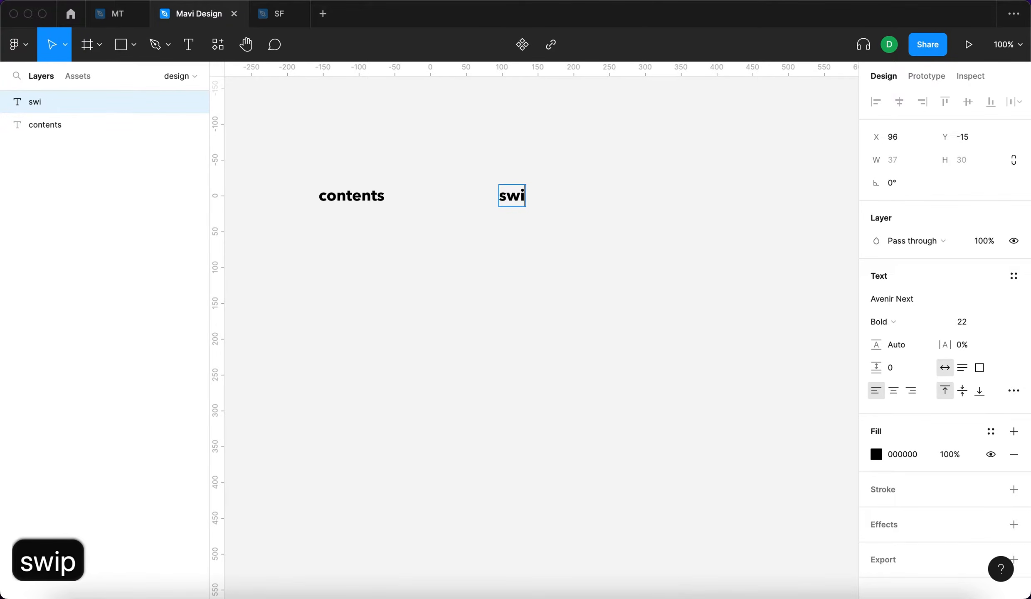
type("pe to delete")
key("Escape")
key("Escape")
left_click_drag(334, 185, 293, 157)
left_click_drag(543, 205, 588, 182)
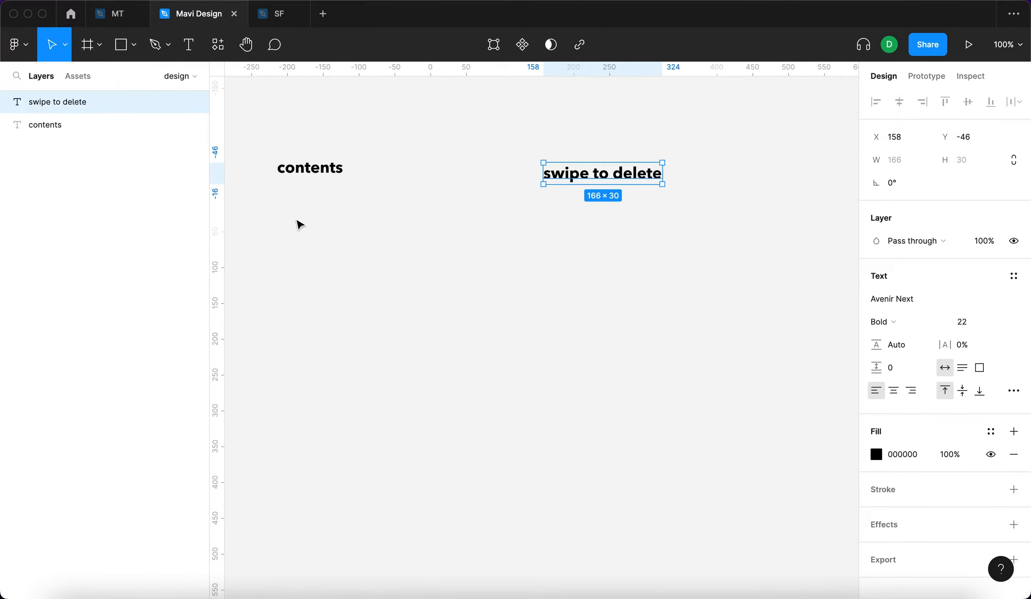
left_click(620, 277)
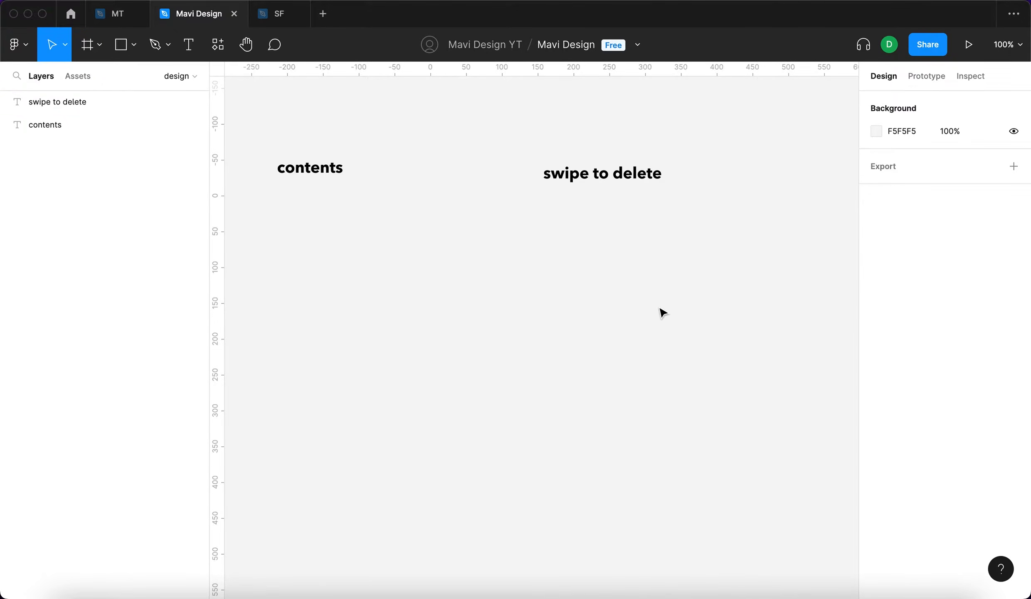
Add an iPhone 13 / 13 Pro frame and place it beside the "swipe to delete" heading
left_click(449, 328)
scroll(563, 314, "down", 5)
left_click_drag(643, 348, 513, 233)
key("f")
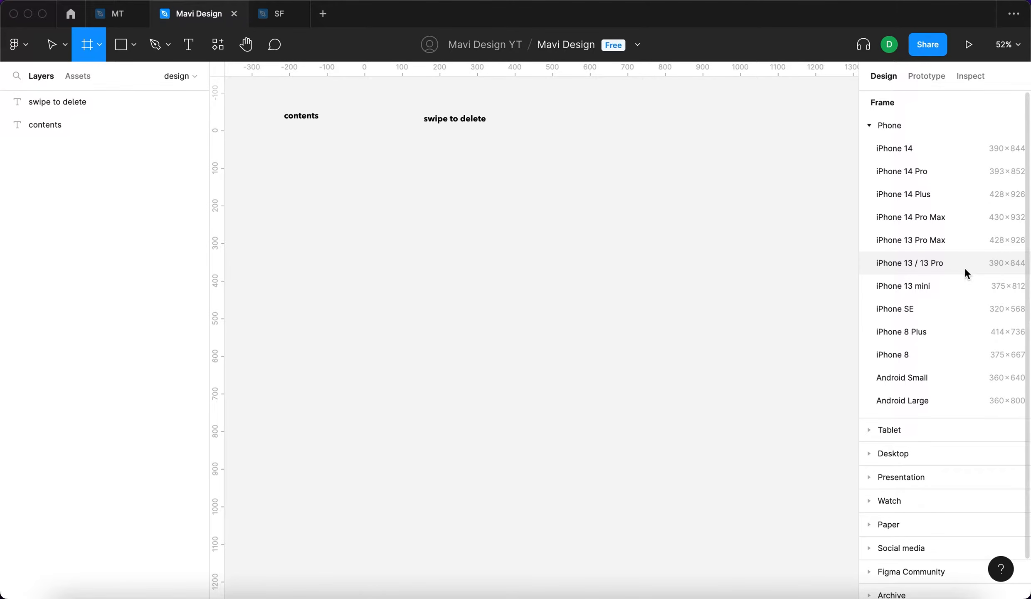
left_click(986, 264)
left_click_drag(513, 361, 636, 311)
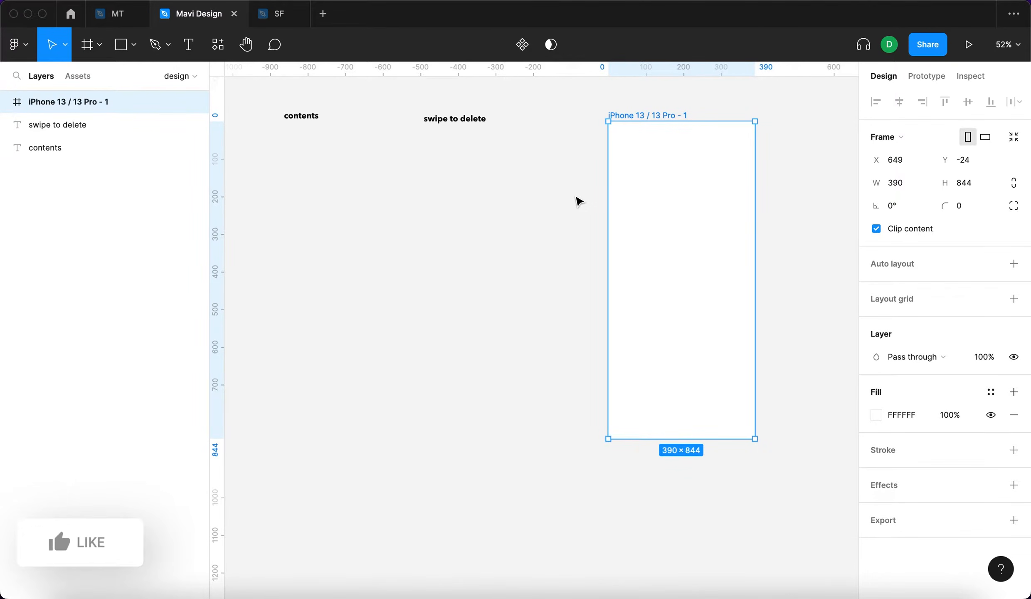
Rename the phone frame as screen and shift it slightly to X 639, Y 3
key("super+r")
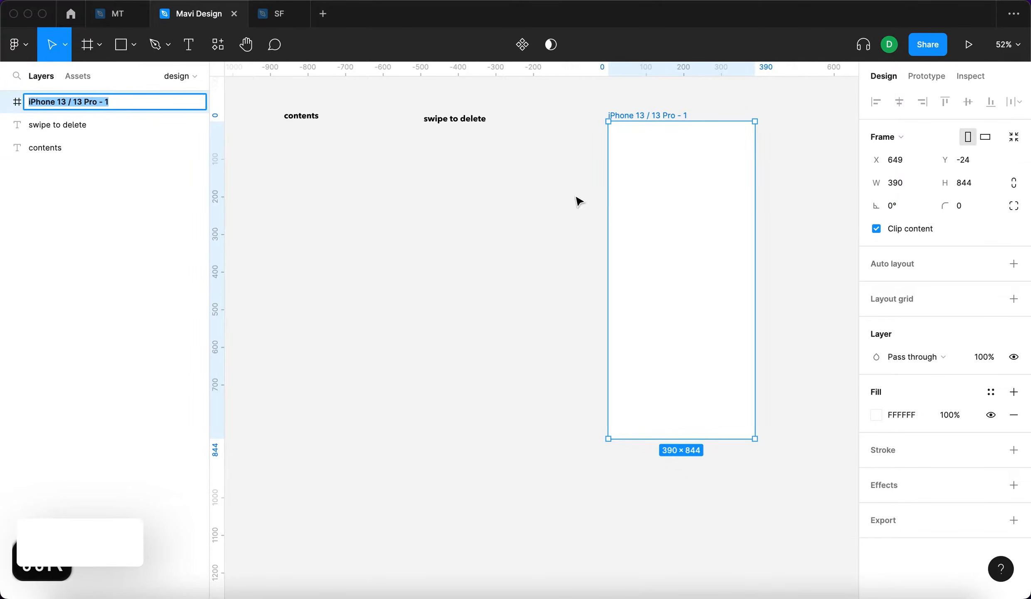
type("screen")
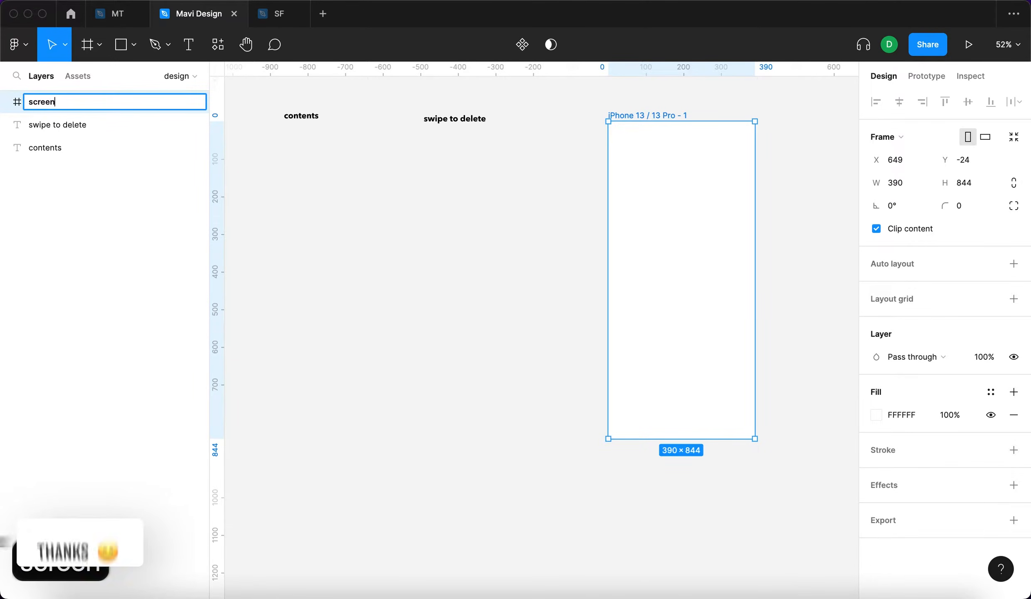
key("Return")
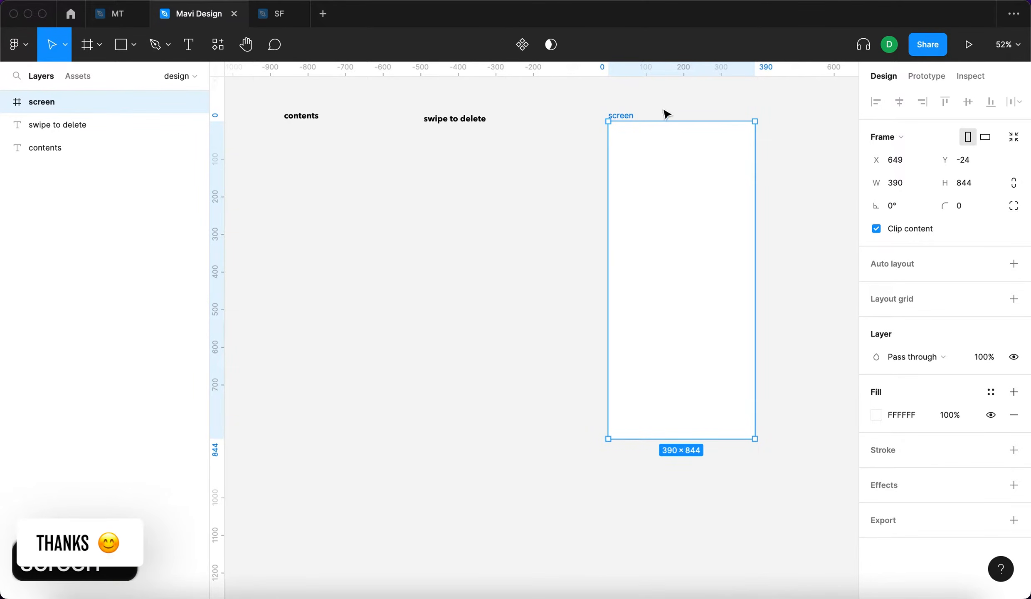
left_click(621, 91)
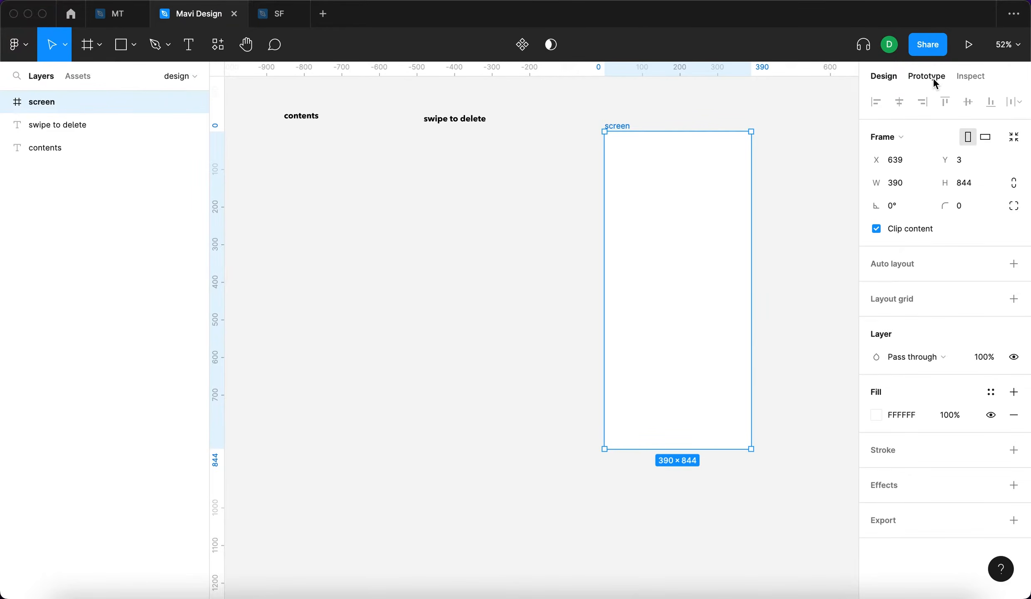
Review the prototype device settings and preview the empty phone screen, then return to the design file
left_click(933, 77)
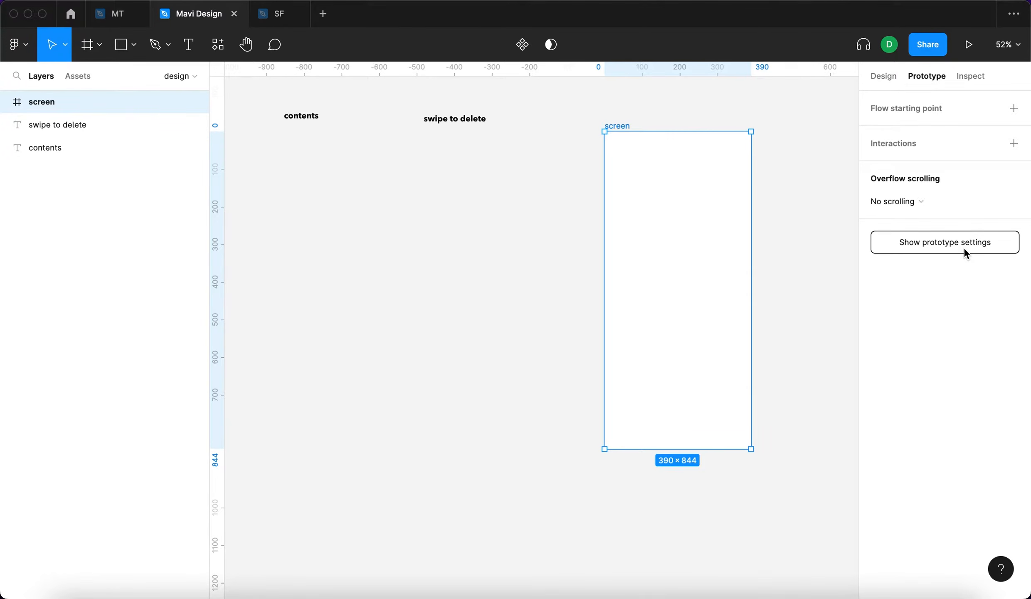
left_click(916, 241)
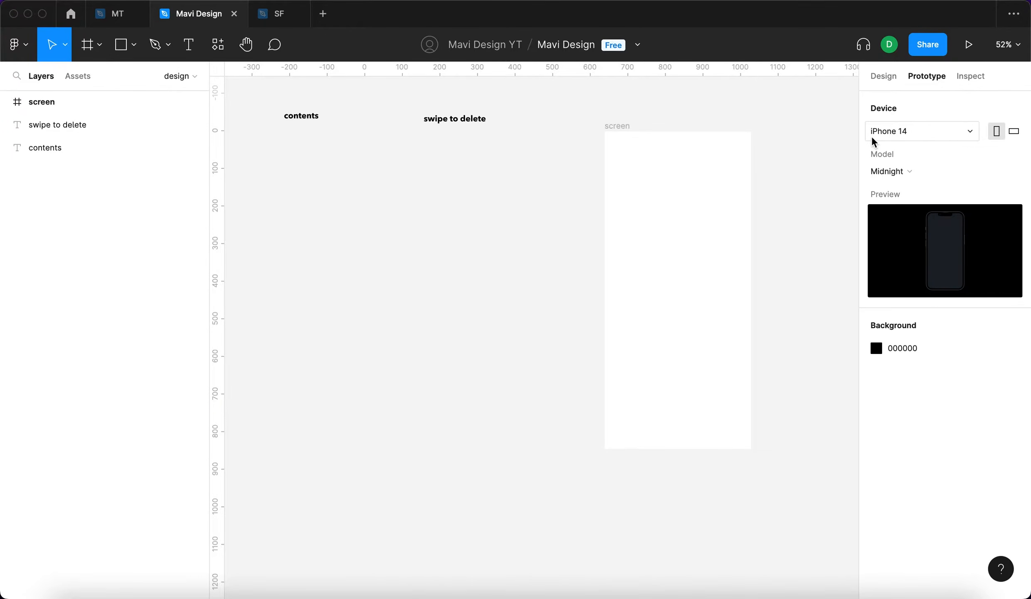
left_click(970, 43)
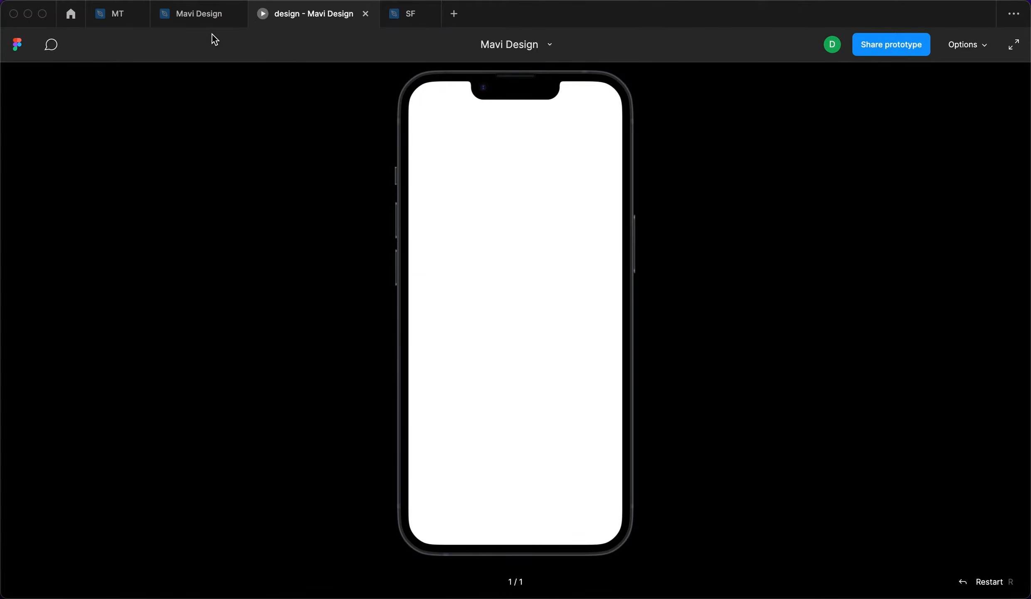
left_click(195, 14)
Draw a horizontal rectangle about 349 × 103 in the upper part of the screen frame
key("r")
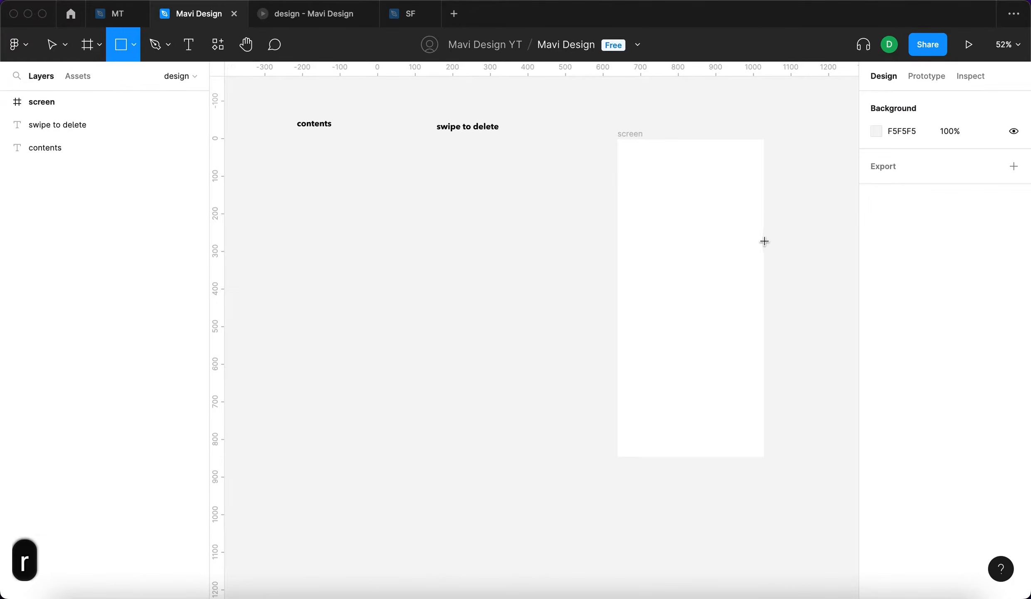
mouse_move(625, 222)
left_mouse_down()
mouse_move(718, 267)
mouse_move(756, 259)
left_mouse_up()
scroll(755, 253, "up", 5)
scroll(753, 251, "right", 2)
scroll(753, 251, "up", 1)
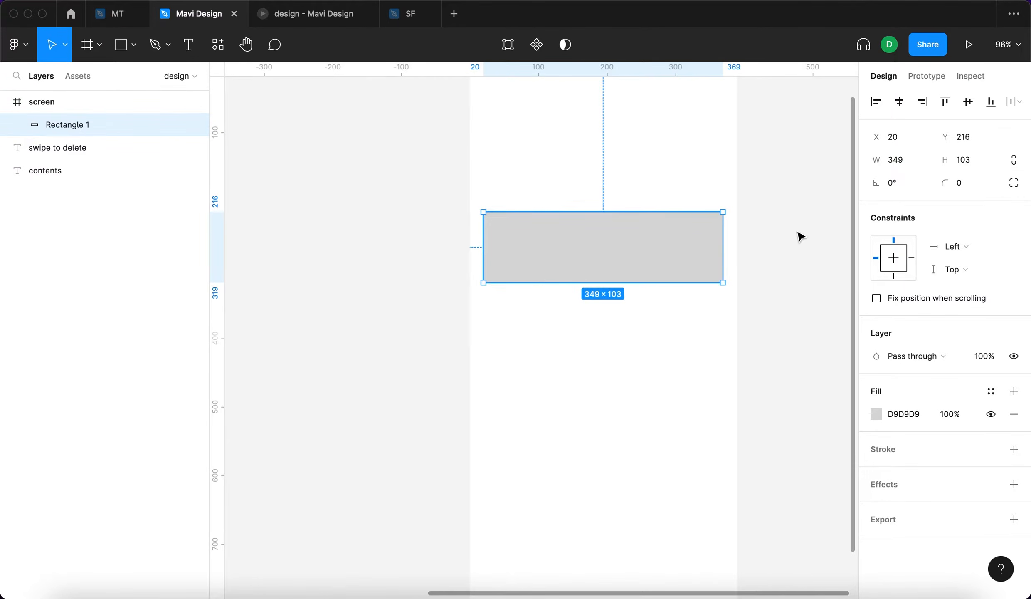
Set the width of the rectangle in the screen frame to 350
left_click(805, 234)
scroll(680, 235, "up", 1)
left_click(683, 238)
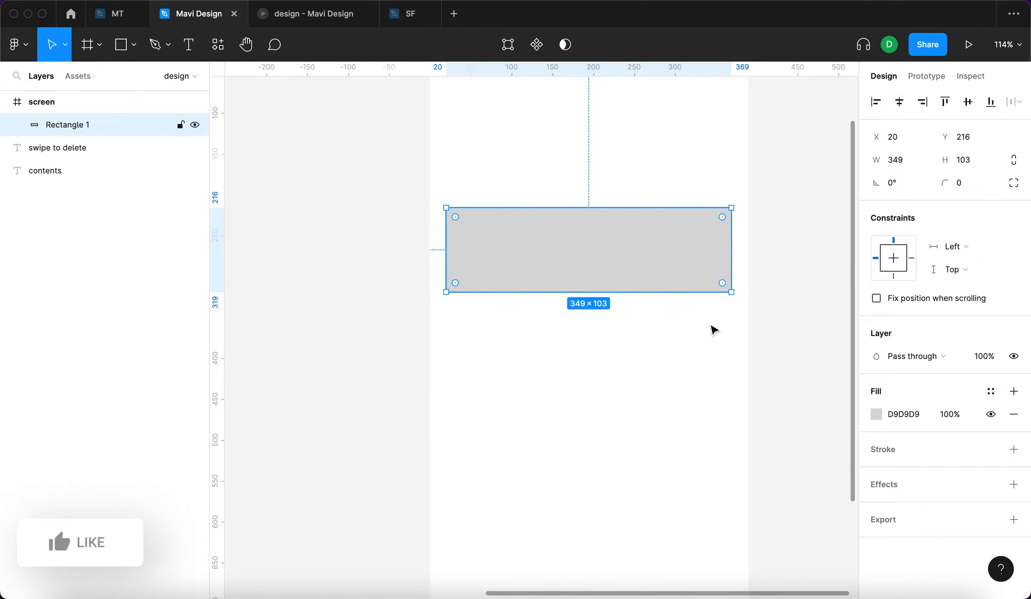
left_click(900, 162)
type("350")
key("Return")
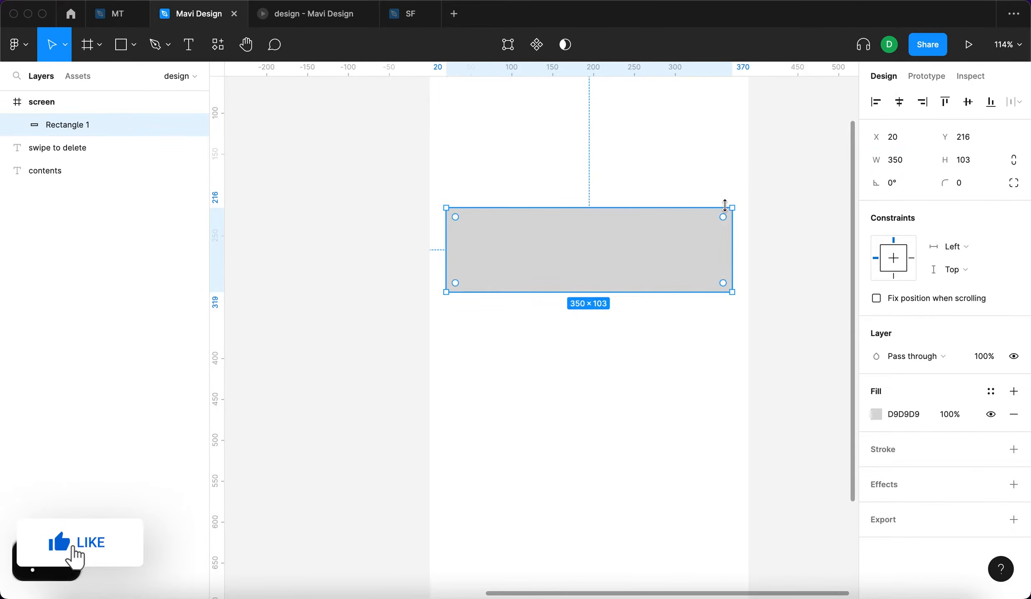
key("alt")
left_click(611, 340)
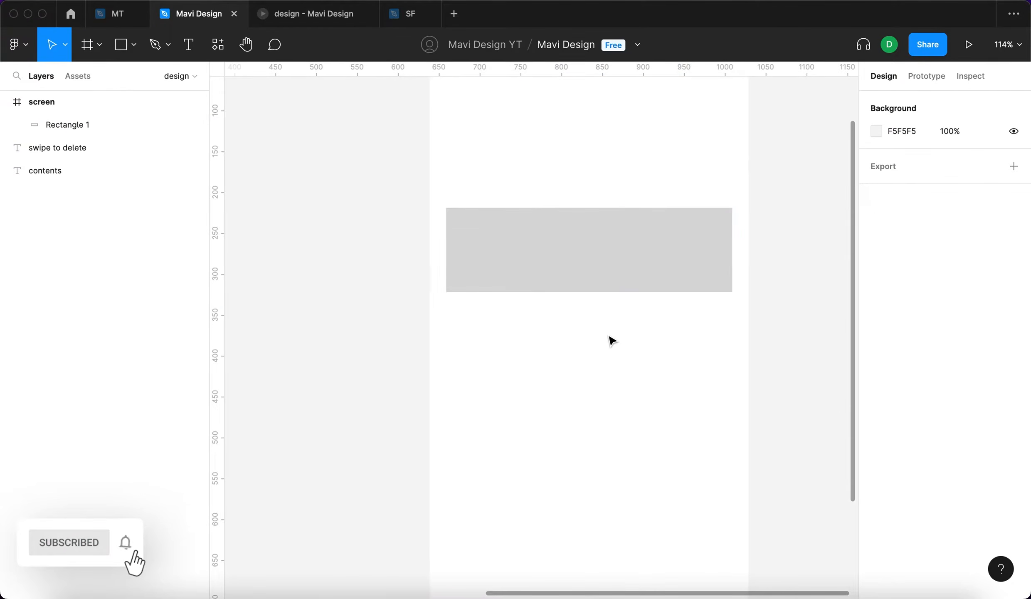
Examine how the rectangle sits on the phone screen in the running prototype, then return to the design file
scroll(612, 340, "down", 5)
left_click(623, 301)
left_click(601, 354)
scroll(601, 354, "up", 3)
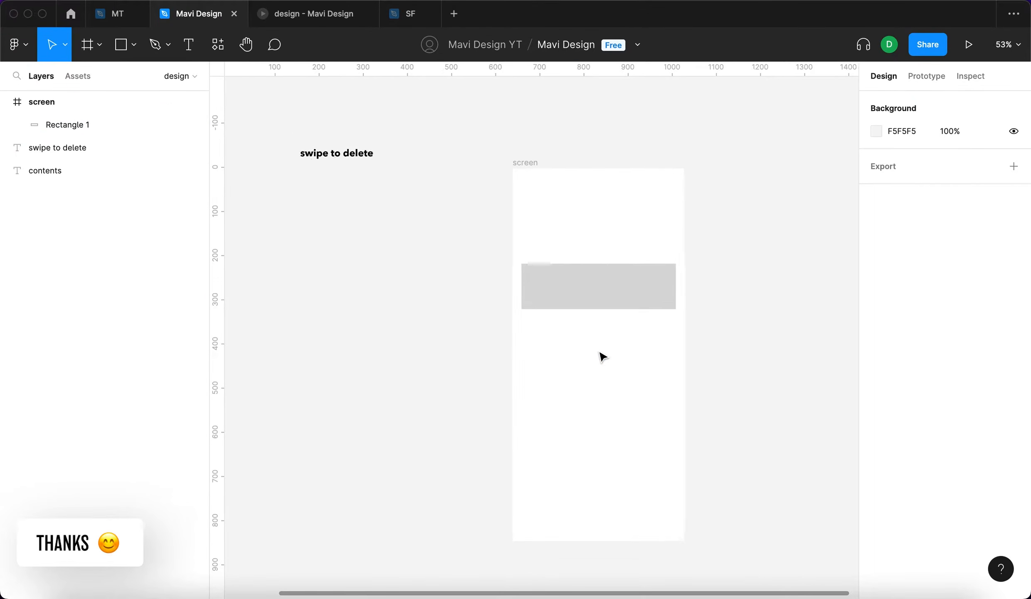
left_click(632, 270)
scroll(738, 306, "left", 1)
scroll(744, 303, "left", 2)
scroll(752, 300, "down", 3)
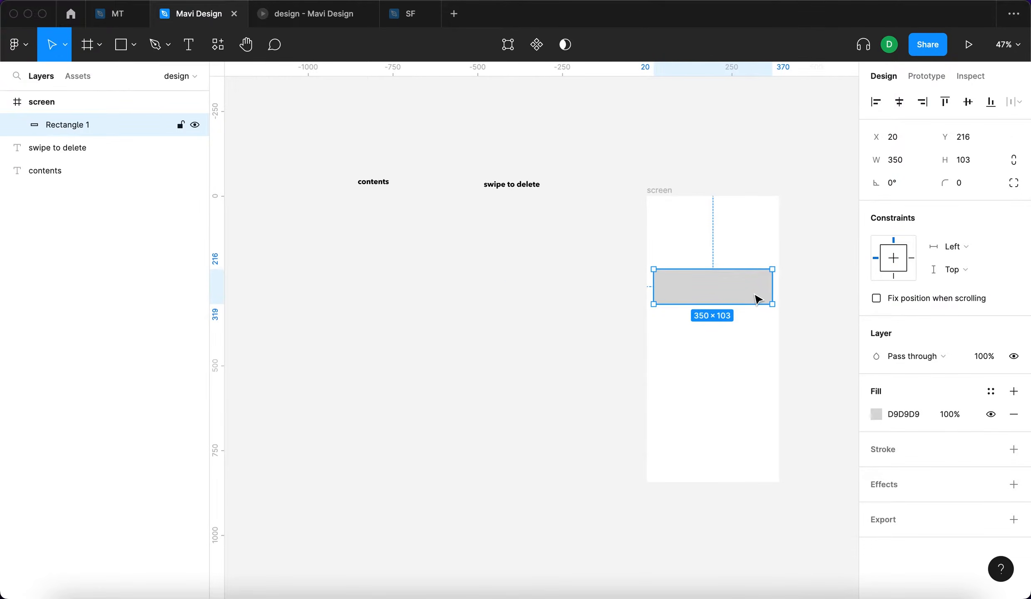
left_click(702, 354)
left_click(312, 19)
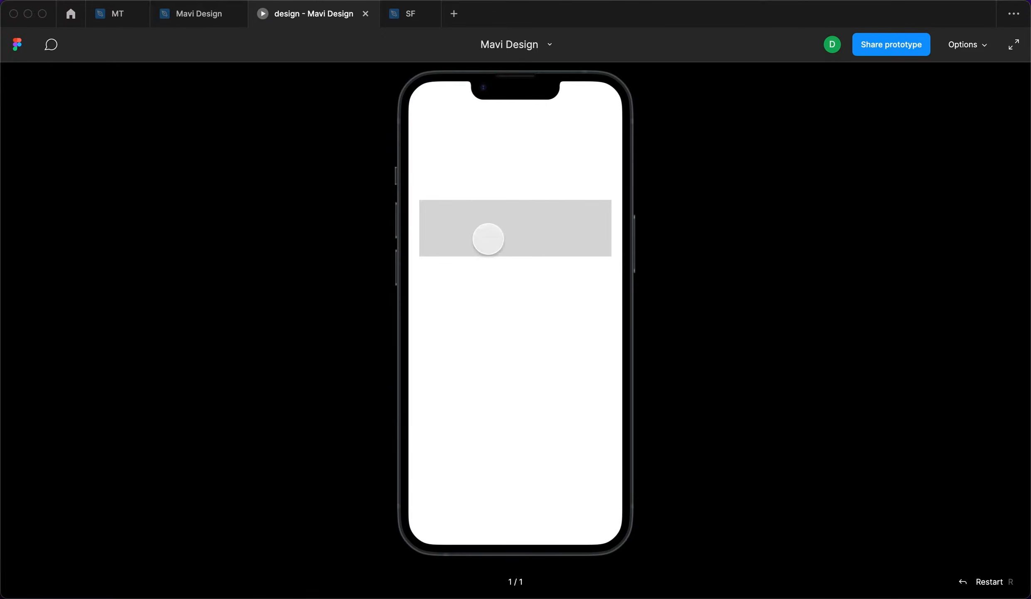
left_click(204, 14)
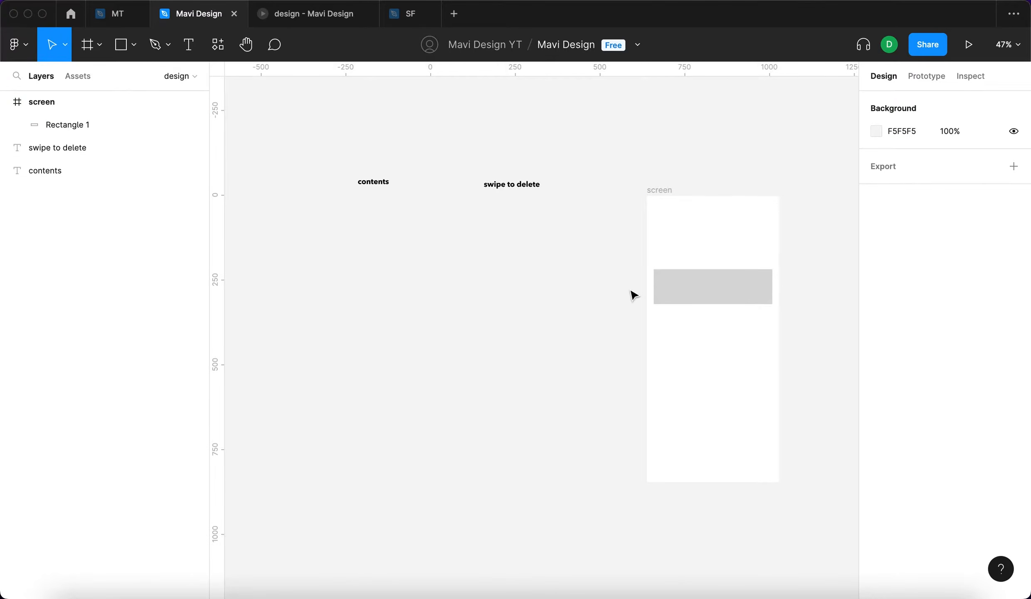
Move the rectangle out of the screen frame to just above the "contents" heading
scroll(373, 222, "up", 5)
scroll(373, 223, "down", 4)
left_click_drag(769, 325, 456, 313)
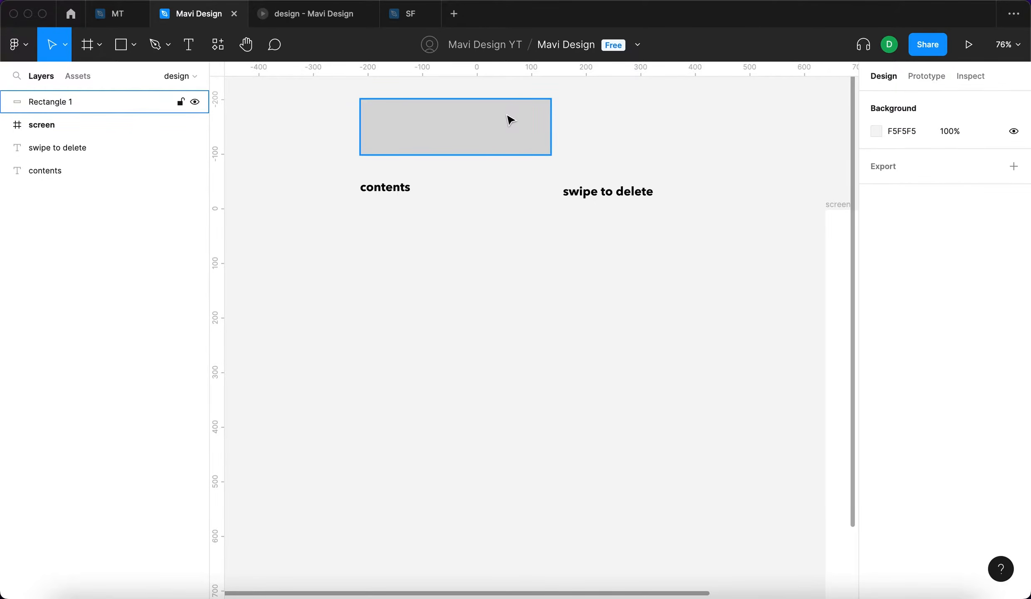
left_click(510, 119)
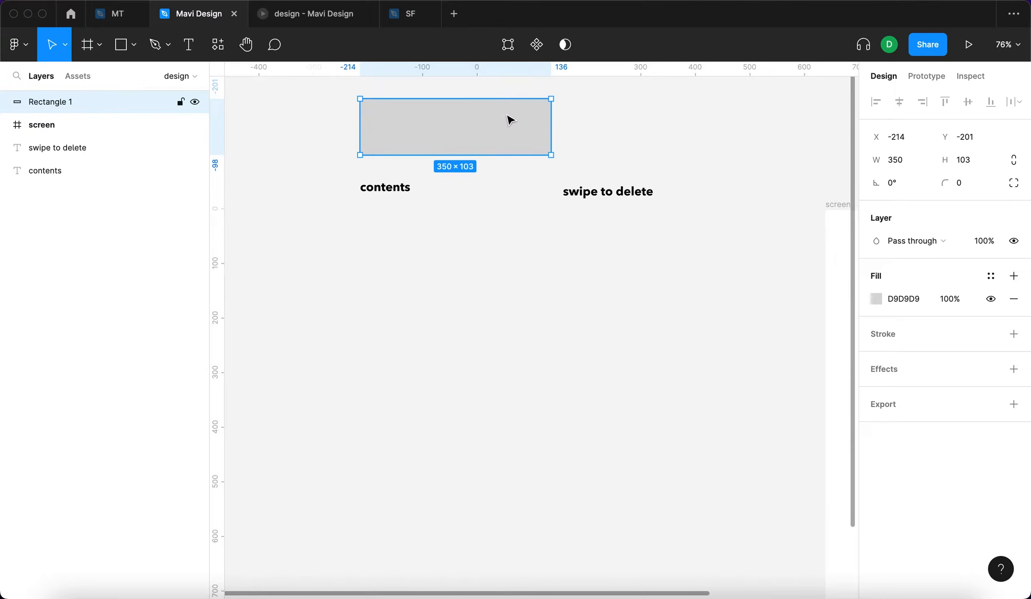
left_click(512, 327)
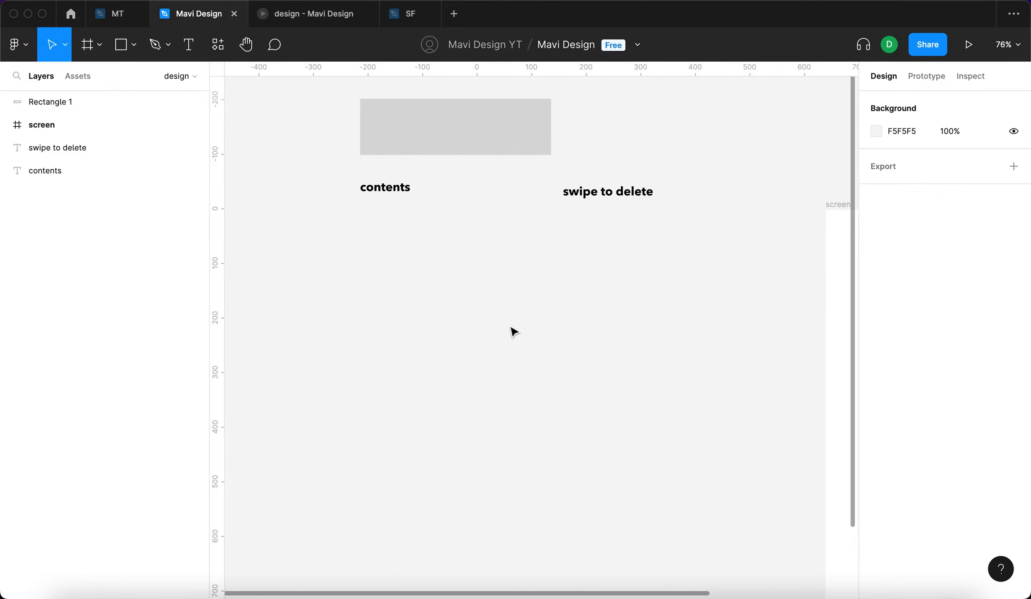
Place a circle below the "contents" heading and resize it to about 66 × 66
key("o")
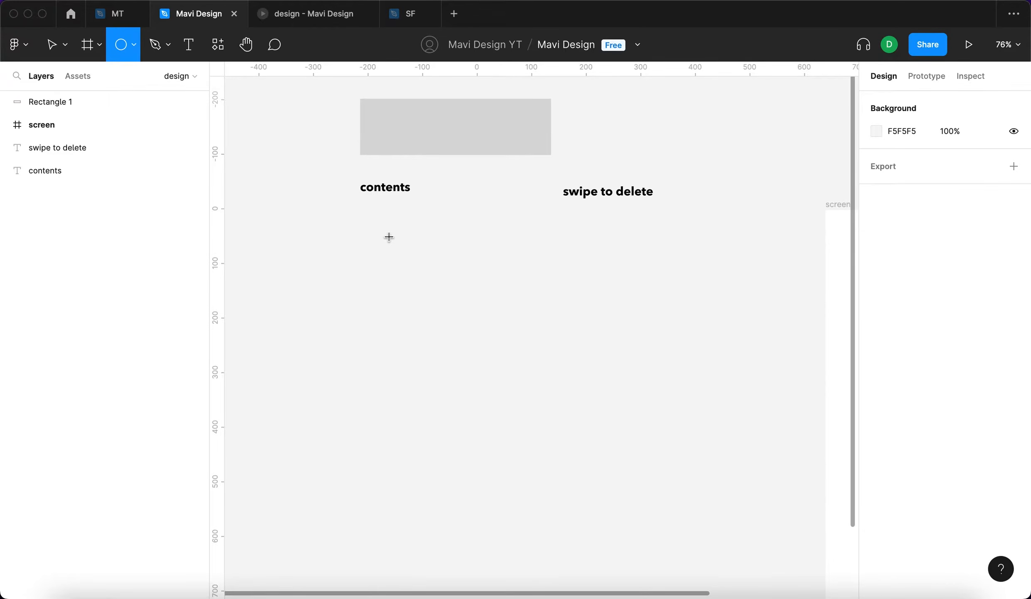
left_click(399, 267)
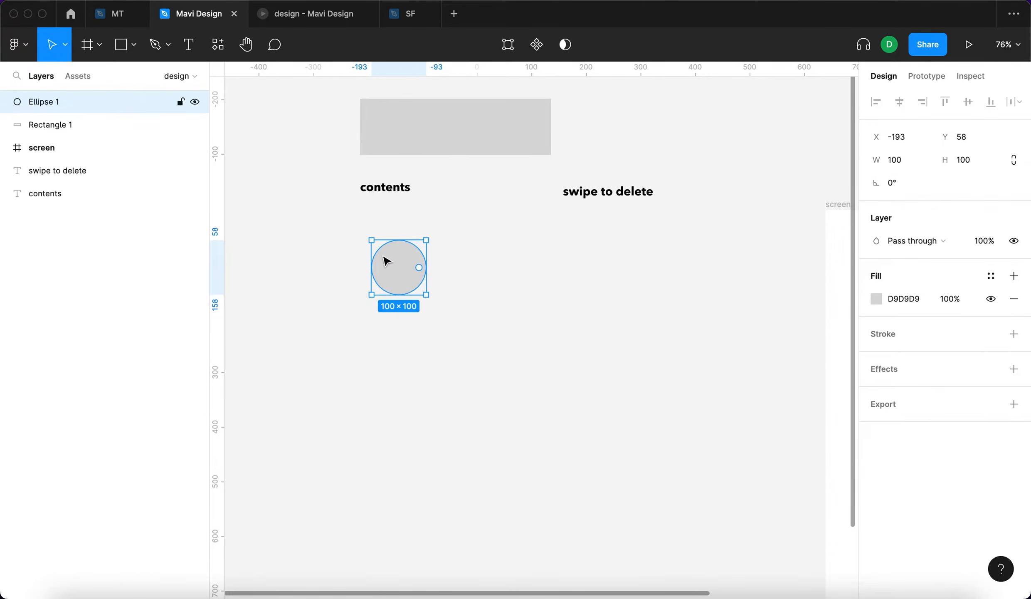
scroll(388, 260, "up", 5)
left_click_drag(460, 276, 425, 281)
Lock the circle's proportions and set its width to 70
left_click(1010, 168)
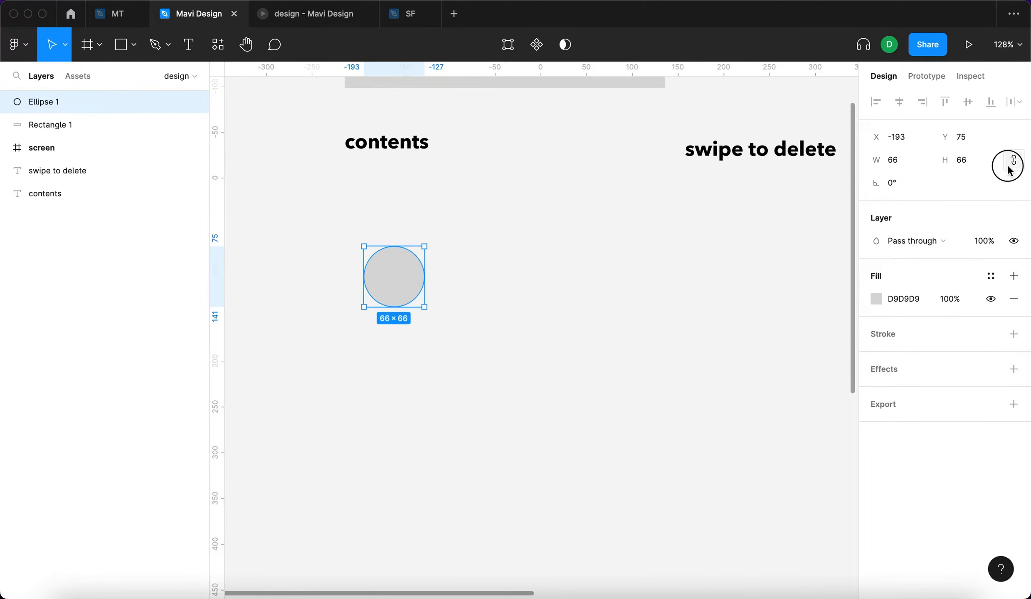
left_click(894, 160)
key("Up")
key("Up")
key("Up")
key("Up")
key("Return")
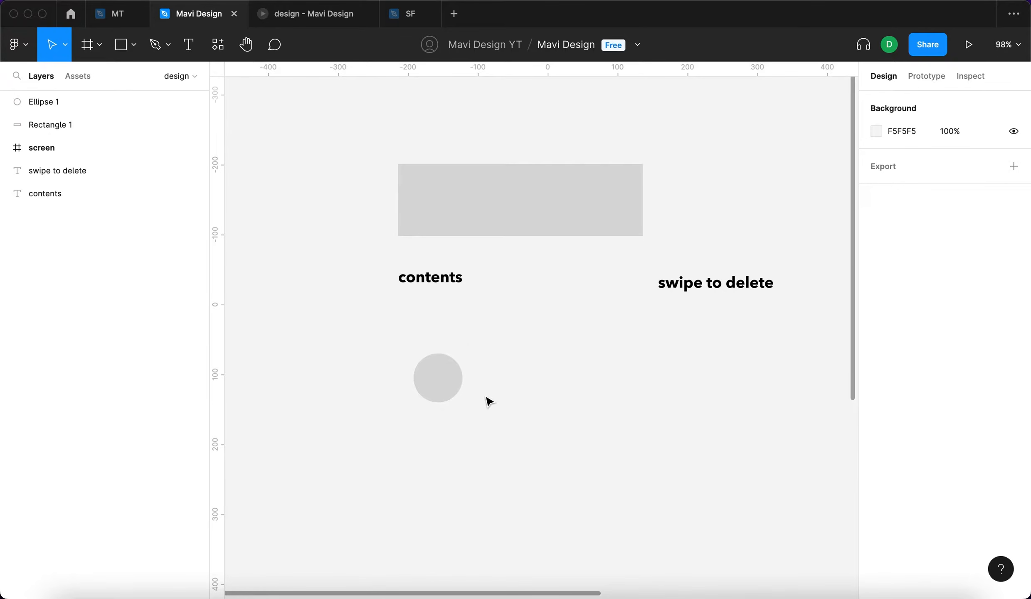
Add the text "Name Lastname" beside the circle
key("t")
left_click(490, 368)
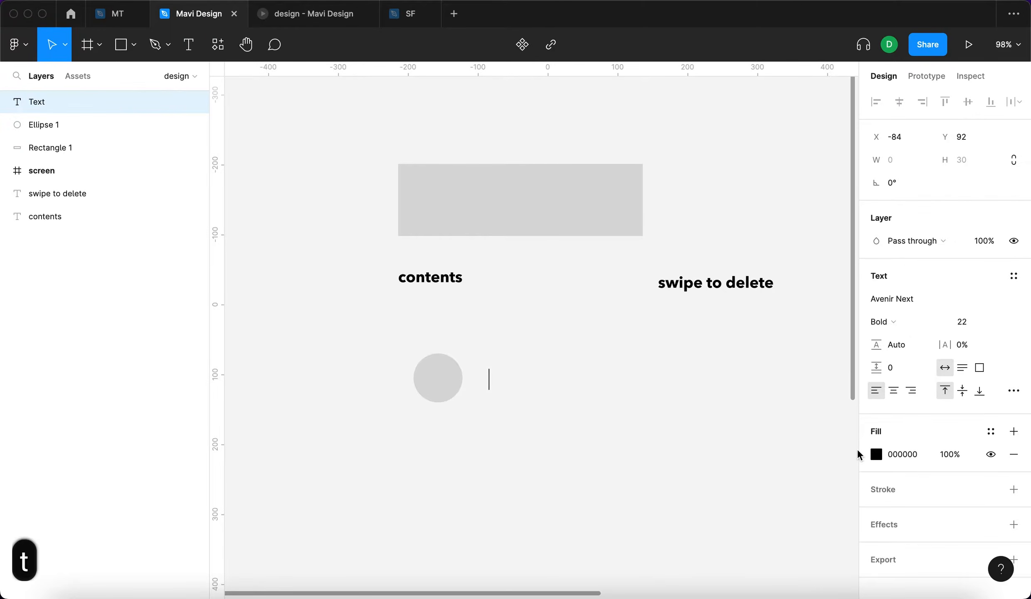
type("Name Lastna")
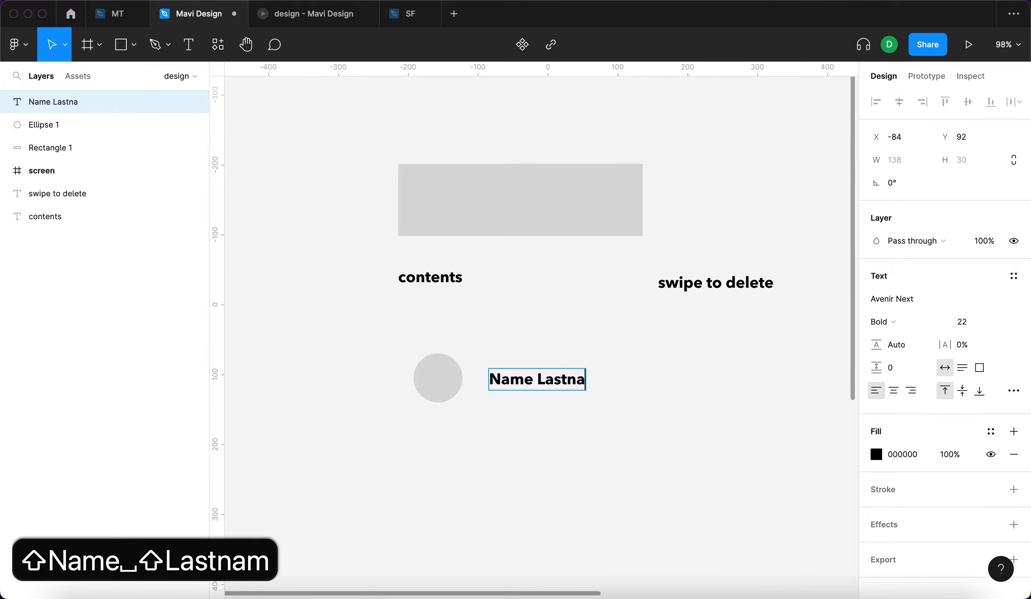
type("me")
key("Escape")
key("Escape")
Set the font size of the "Name Lastname" text to 18
left_click(568, 383)
left_click(963, 322)
key("Down")
key("Down")
key("Down")
key("Down")
key("Return")
left_click(546, 431)
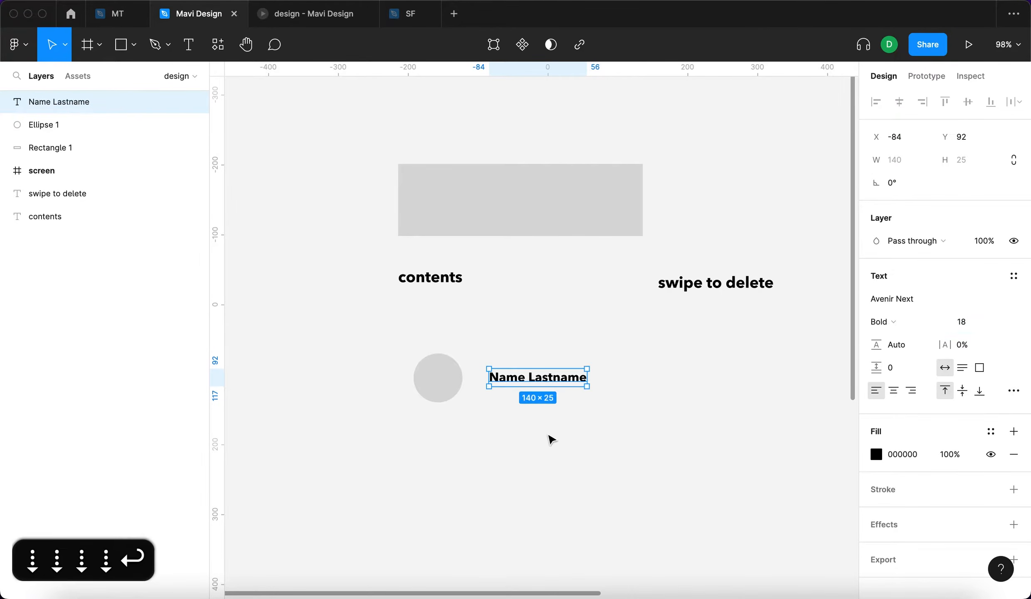
Duplicate the name text just below itself and change the copy to "This is a new message that you have received from this person"
left_click(505, 376)
left_click_drag(505, 375, 508, 397)
double_click(505, 392)
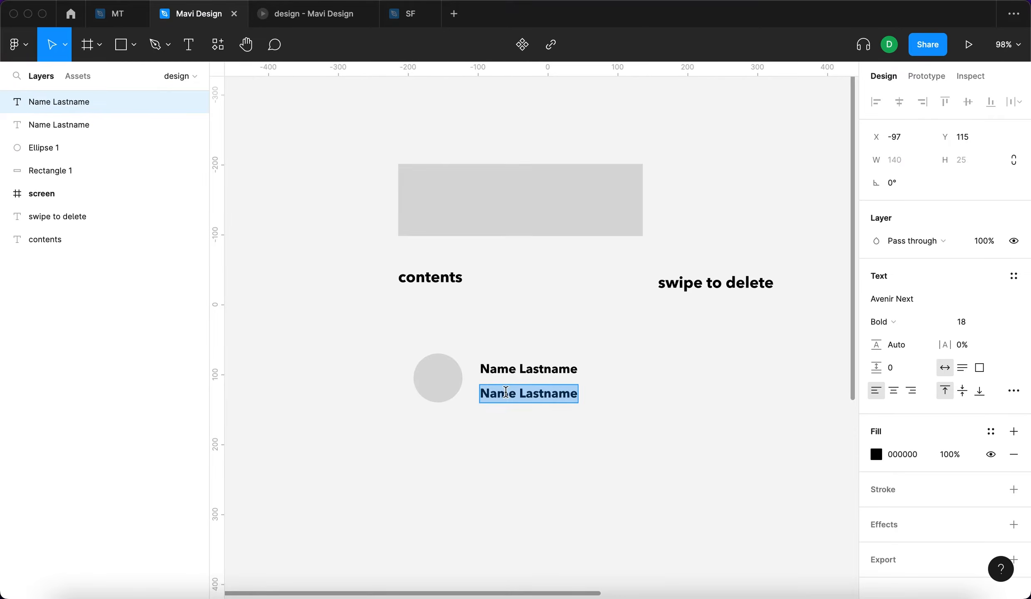
type("This is a ne")
key("BackSpace")
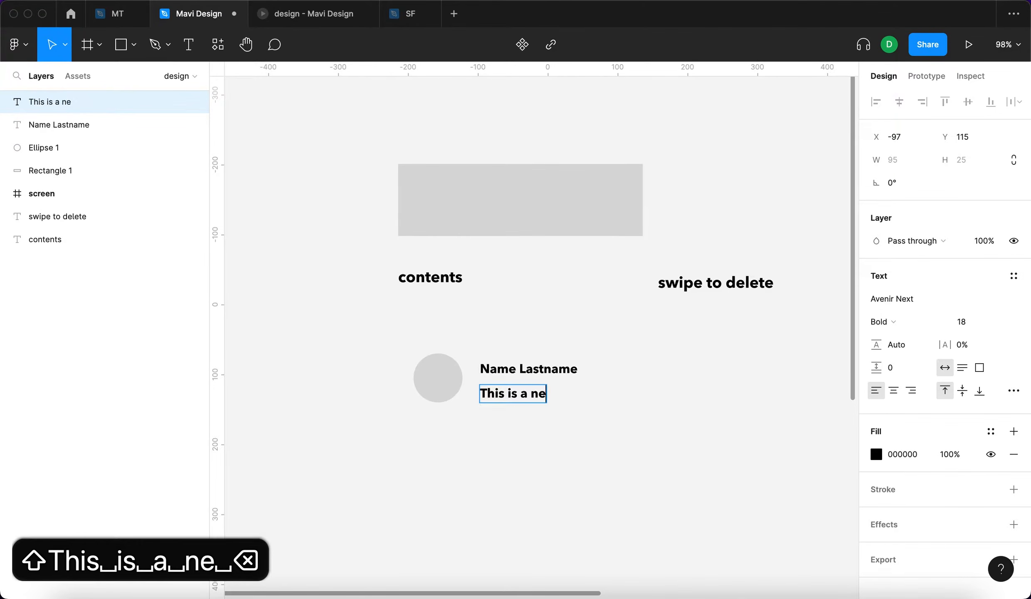
type("w mesa")
key("BackSpace")
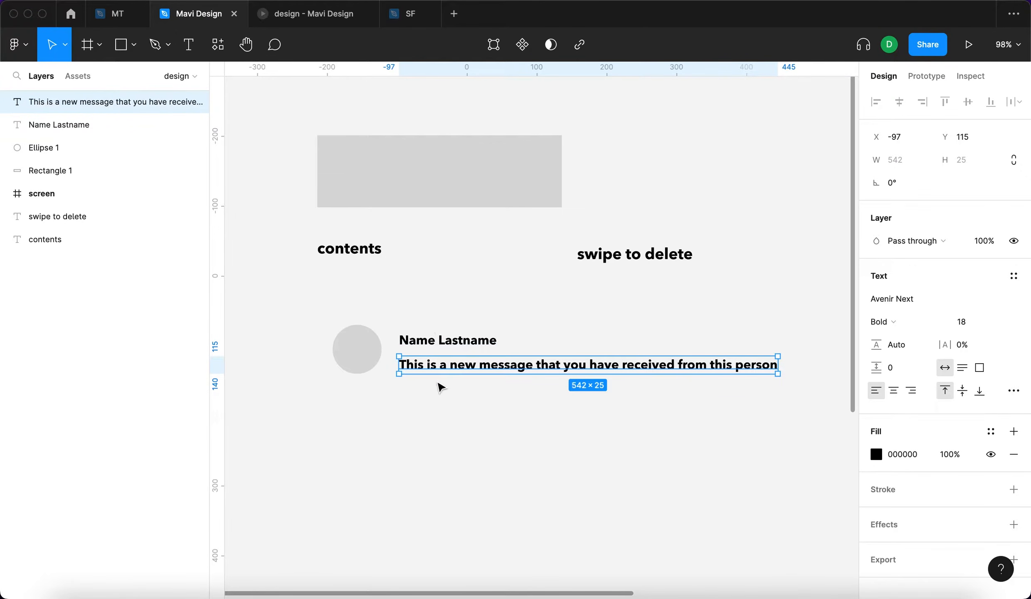
Set the message text's weight to Medium and its font size to 16
left_click(899, 325)
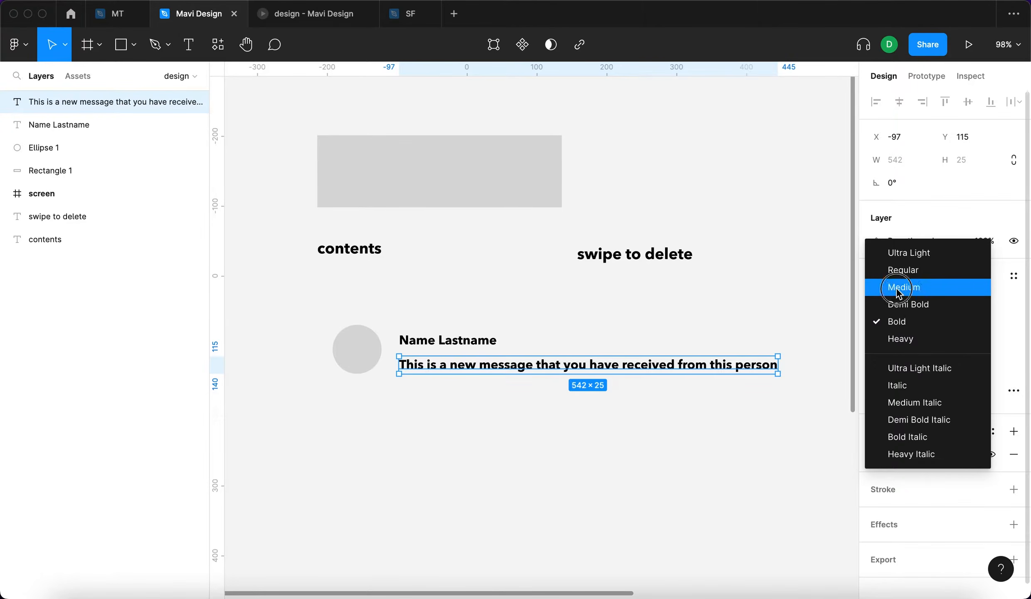
left_click(898, 291)
left_click(744, 428)
left_click(711, 372)
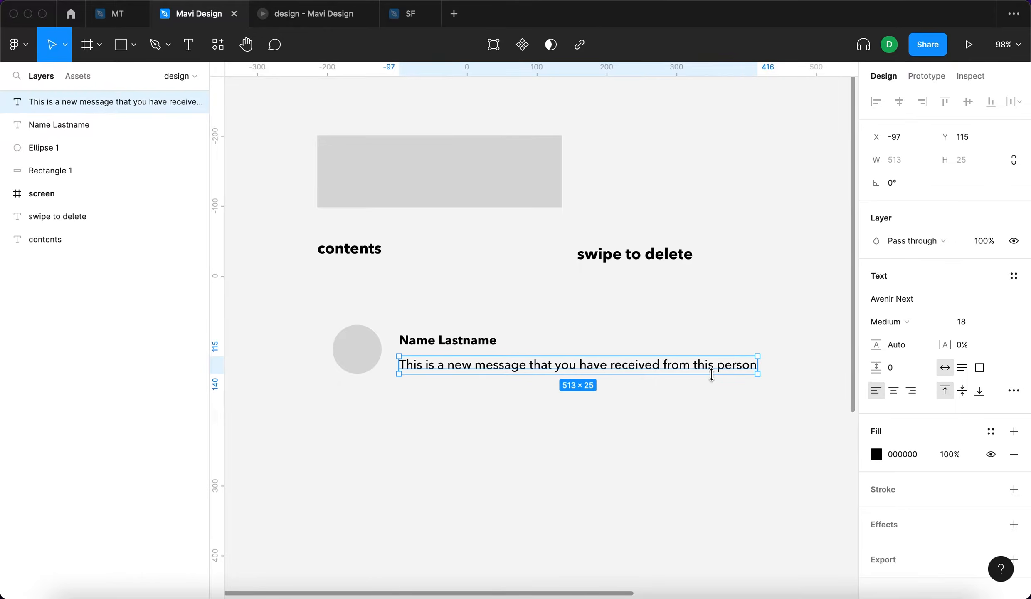
left_click(962, 322)
key("Down")
key("Down")
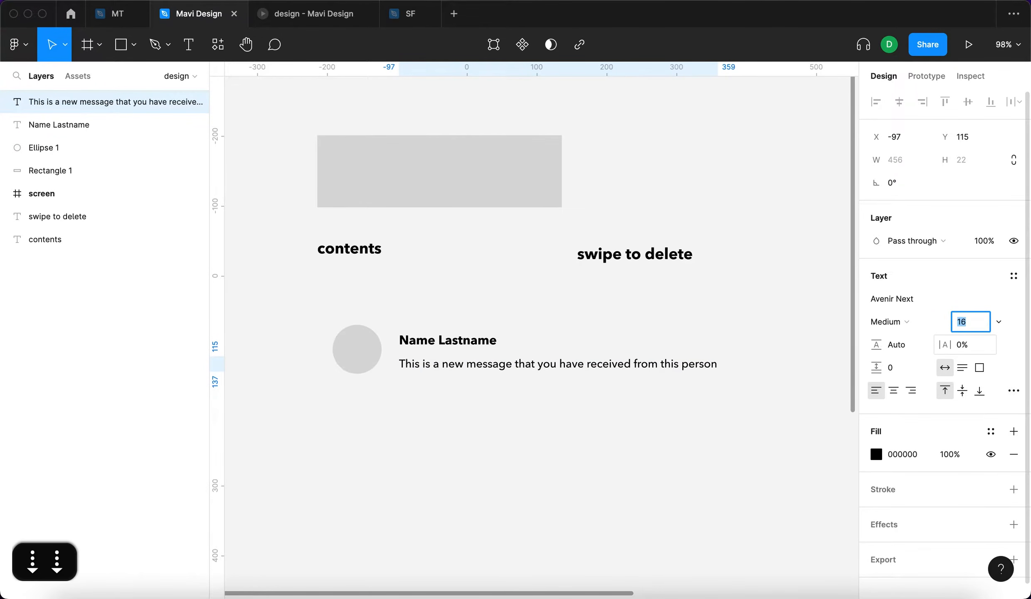
left_click(580, 490)
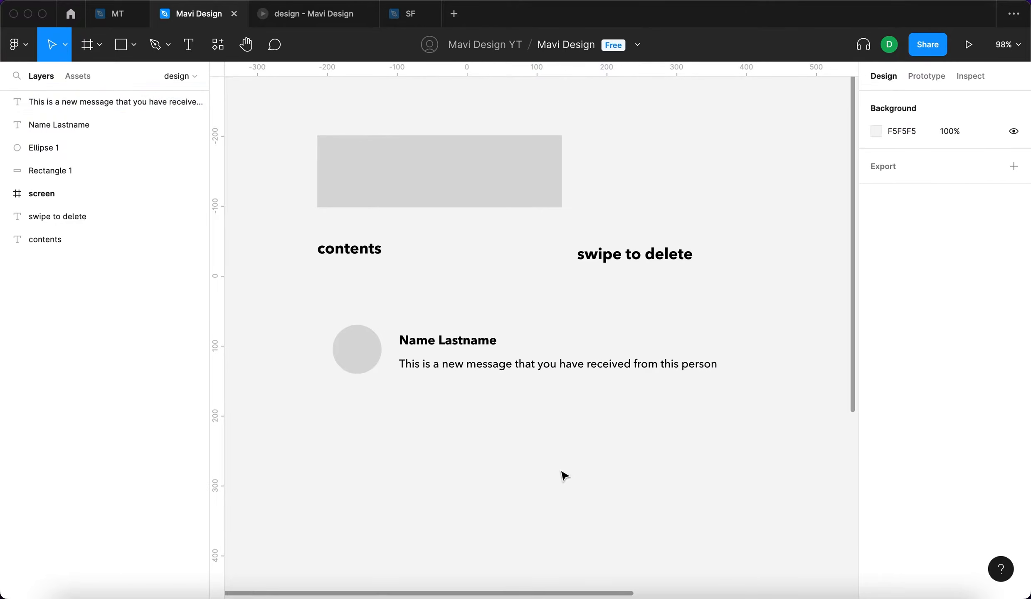
Wrap the name and message texts in a vertical auto layout frame and name it "name and message"
left_click(487, 393)
left_click_drag(487, 393, 425, 331)
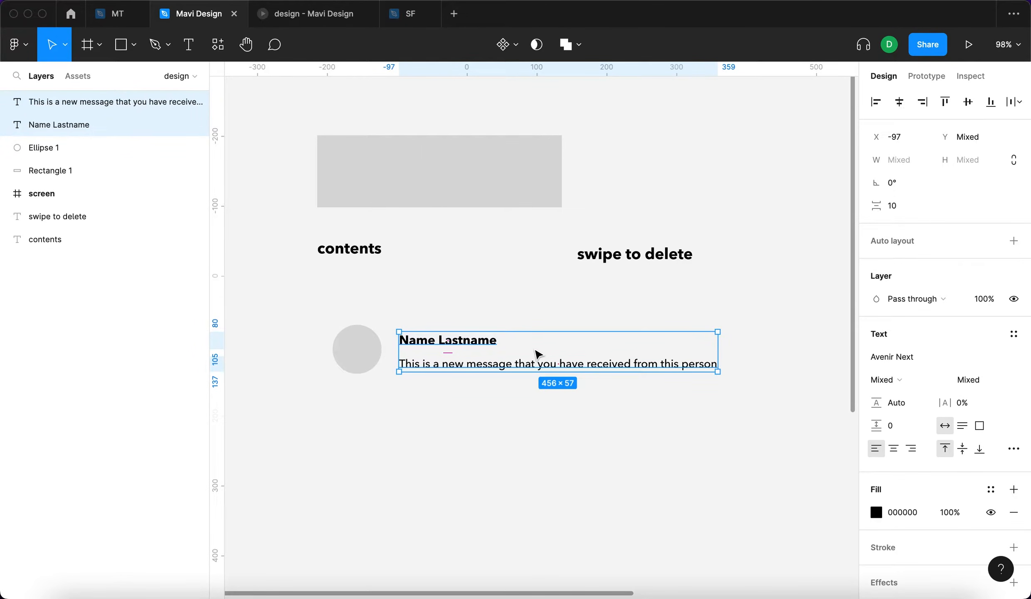
key("shift+a")
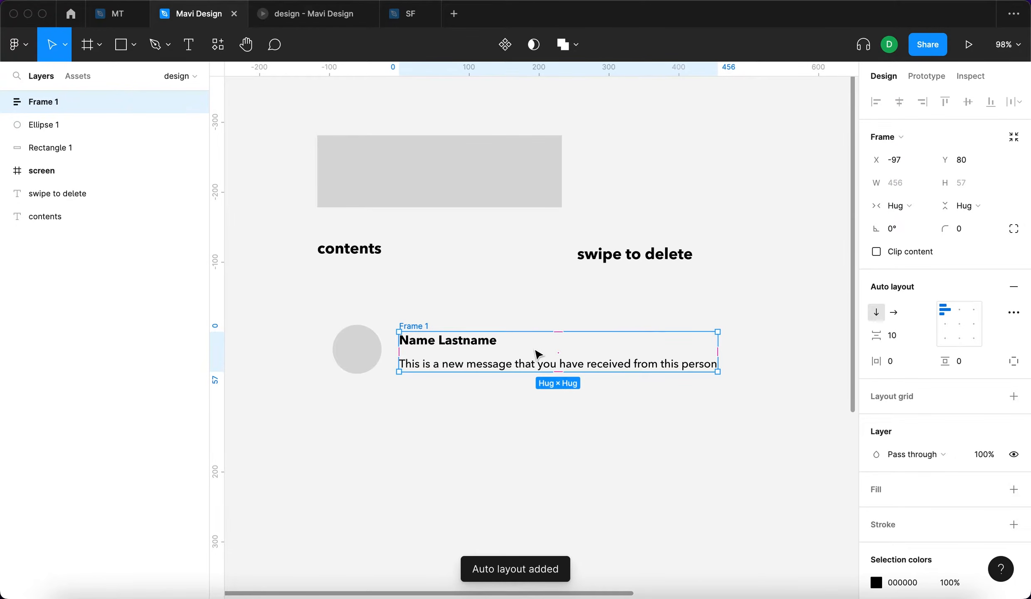
key("super+r")
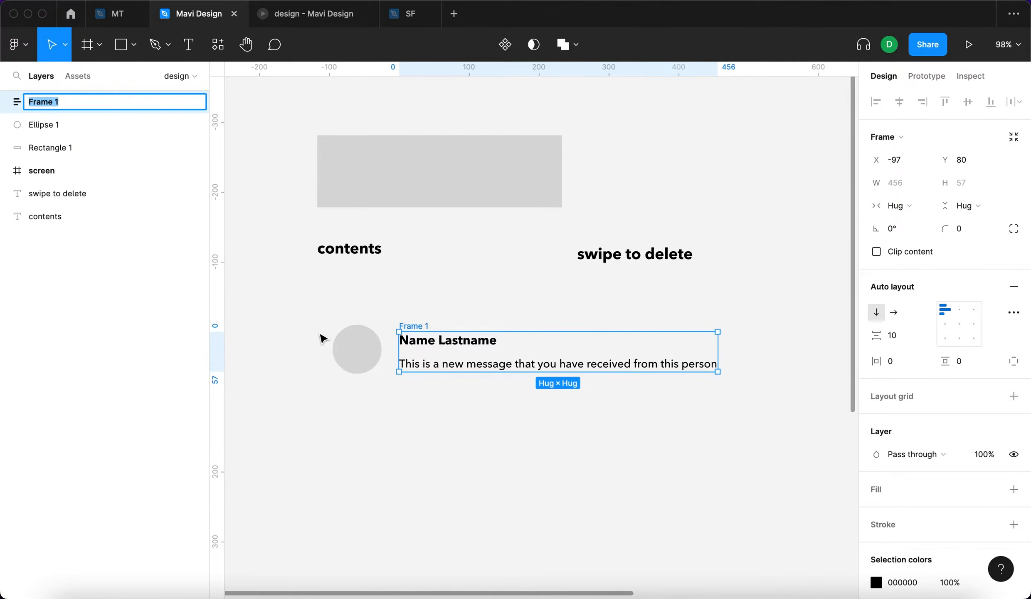
type("name and me")
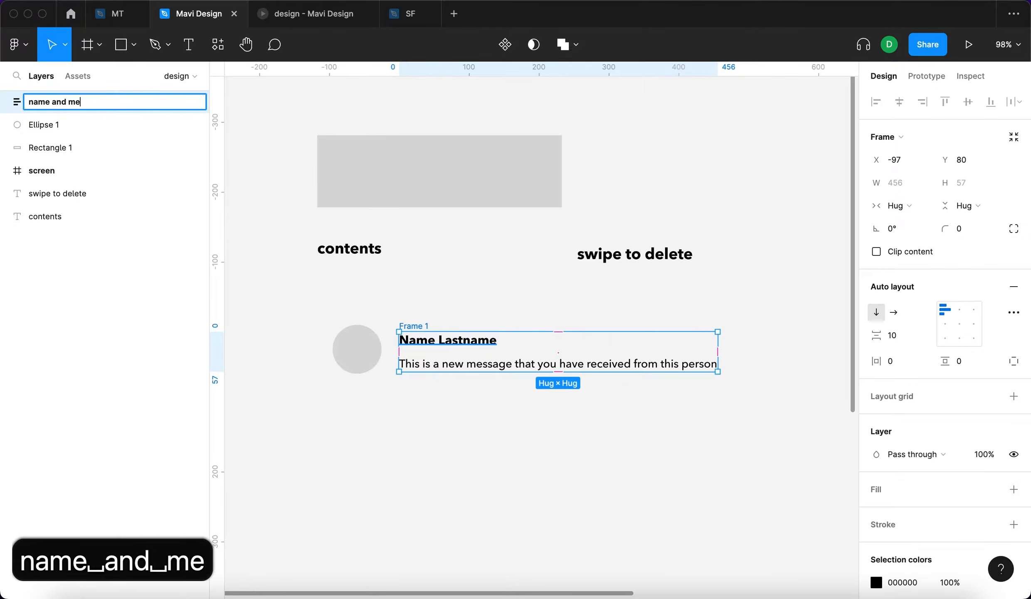
type("ssage")
key("Return")
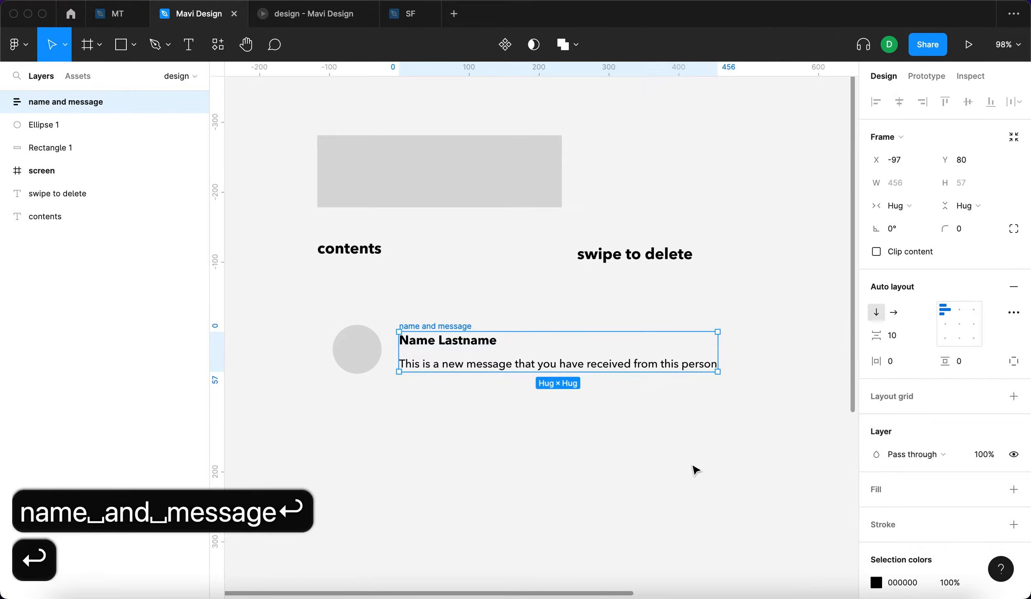
Set the horizontal resizing of both texts inside the "name and message" frame to Fill container
key("Return")
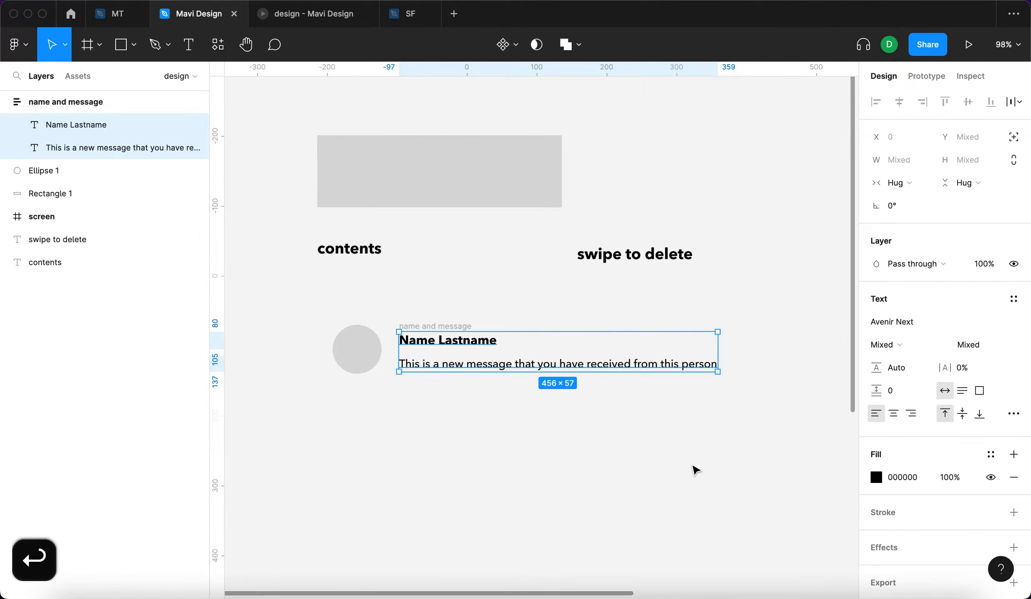
left_click(898, 184)
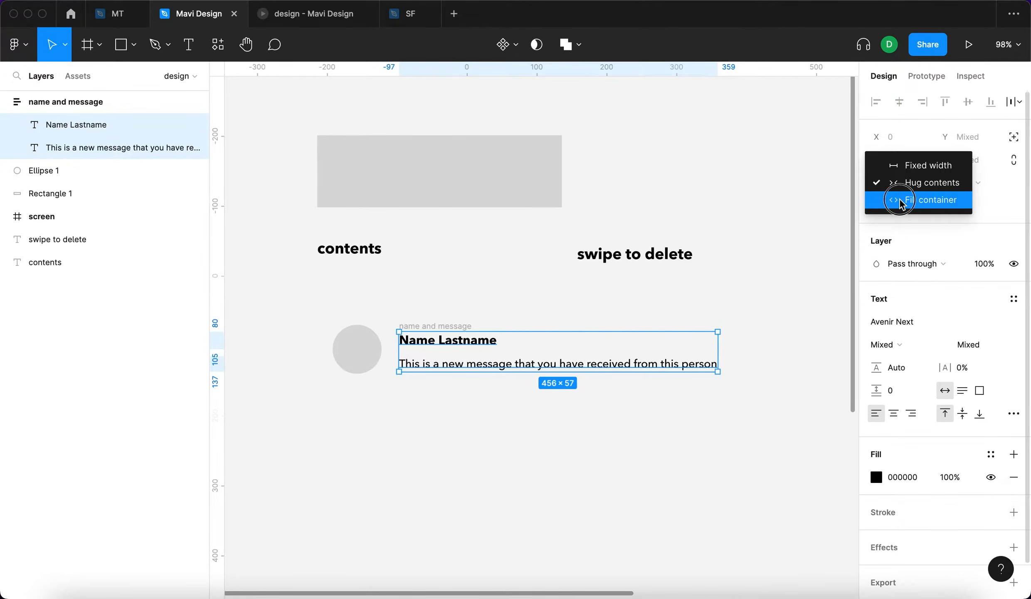
left_click(902, 200)
left_click(508, 285)
left_click(606, 330)
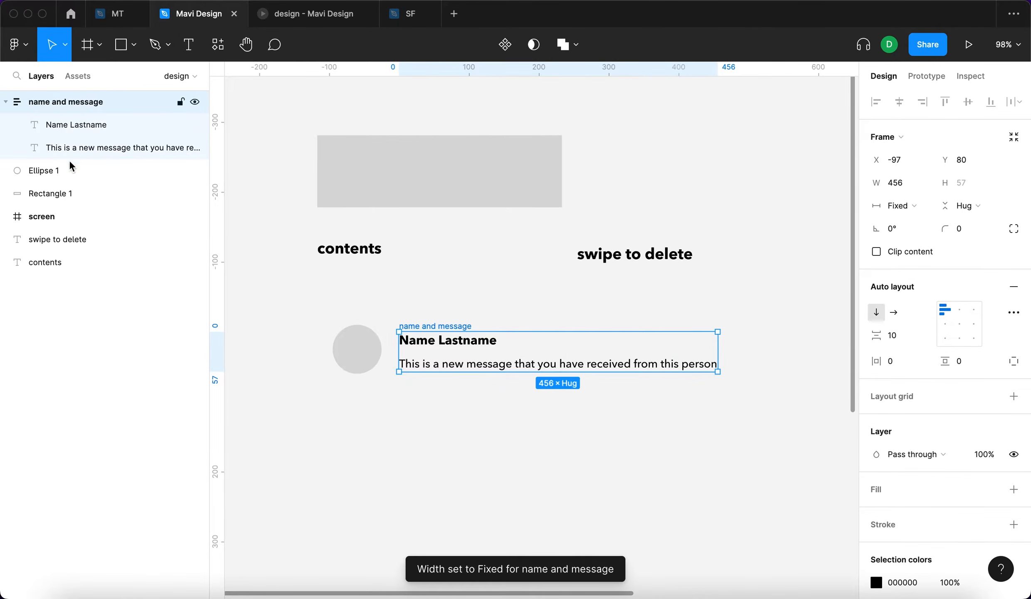
left_click(514, 439)
left_click(450, 325)
left_click(468, 348)
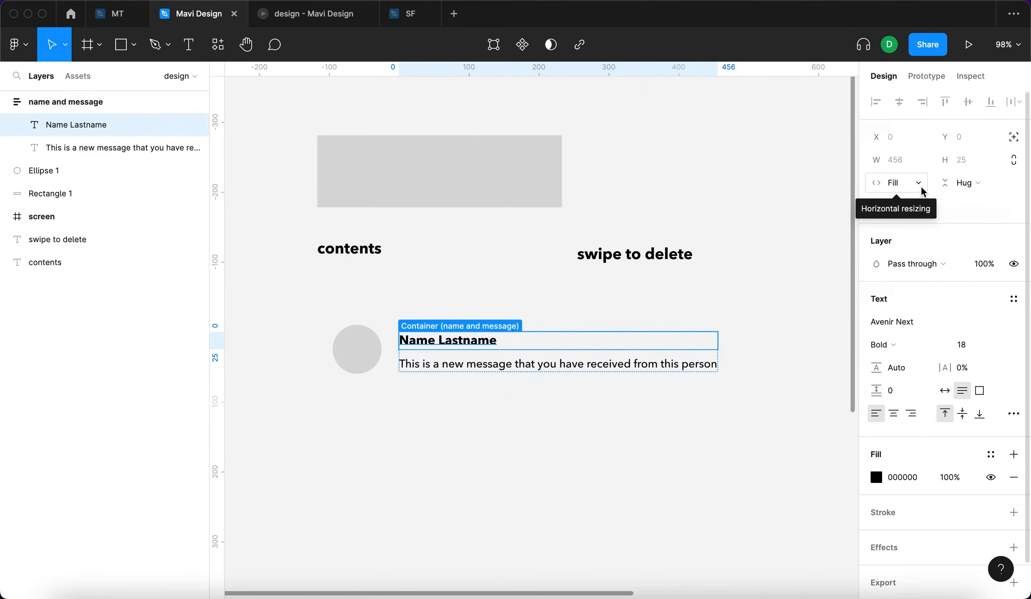
Narrow the "name and message" frame to a width of about 292 so the message wraps onto two lines
left_click(663, 449)
left_click(654, 338)
left_click_drag(717, 345, 603, 345)
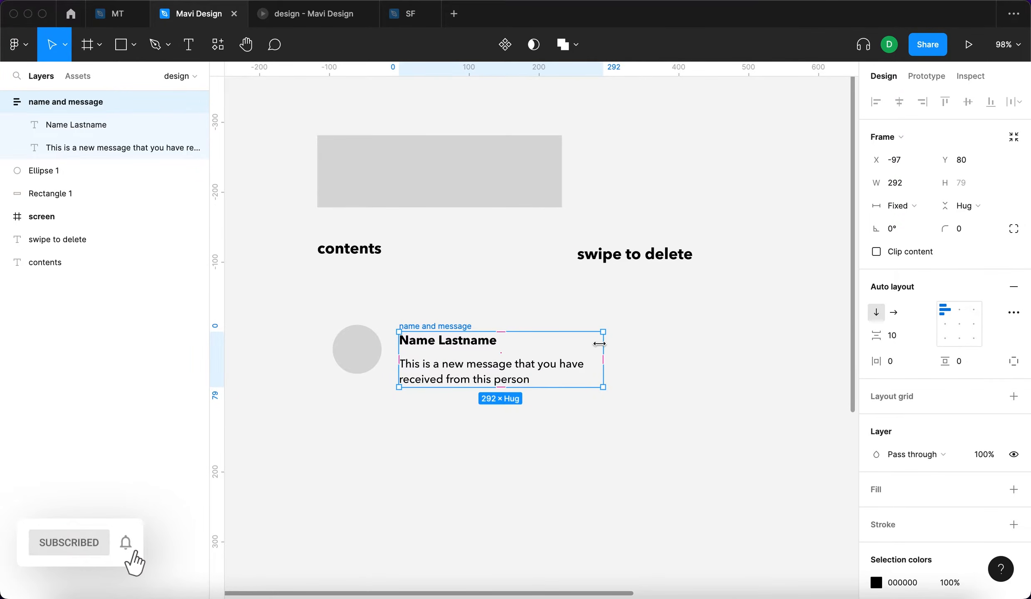
Set the "name and message" frame's item spacing to 4 and align its top edge with the circle's top
left_click(893, 336)
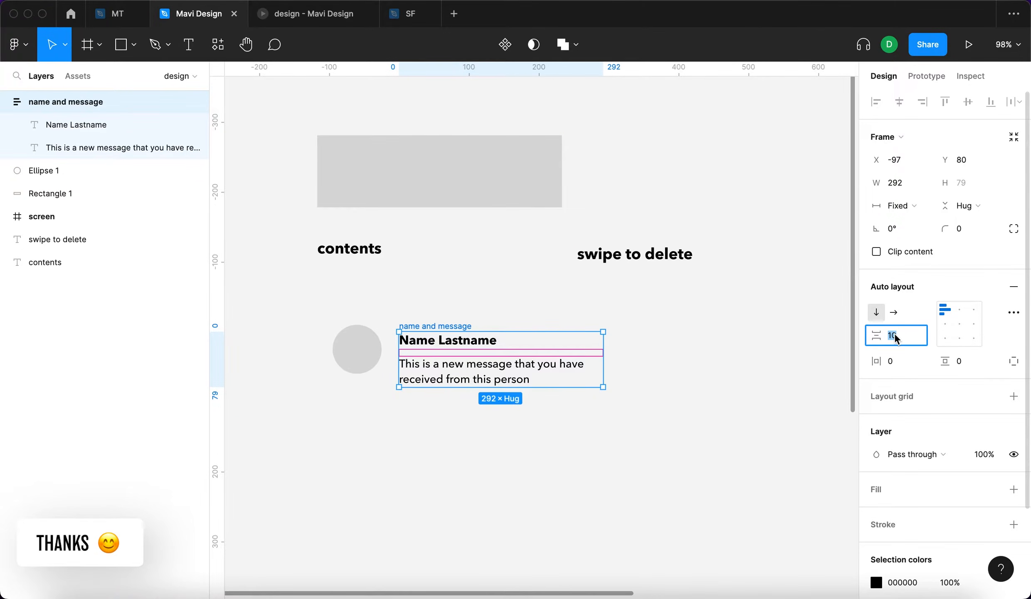
type("6")
key("Return")
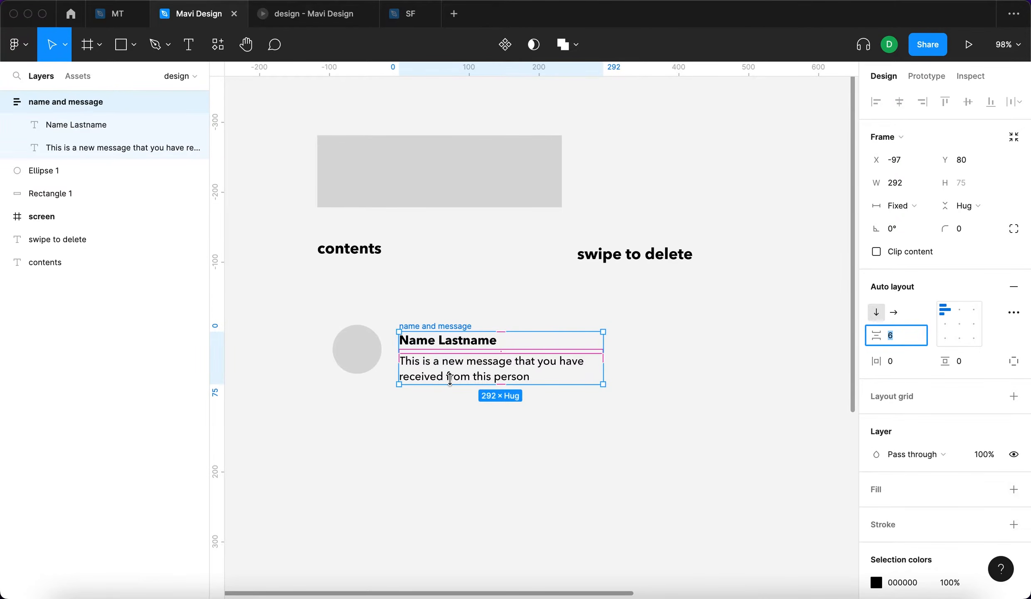
key("Down")
key("Down")
key("Return")
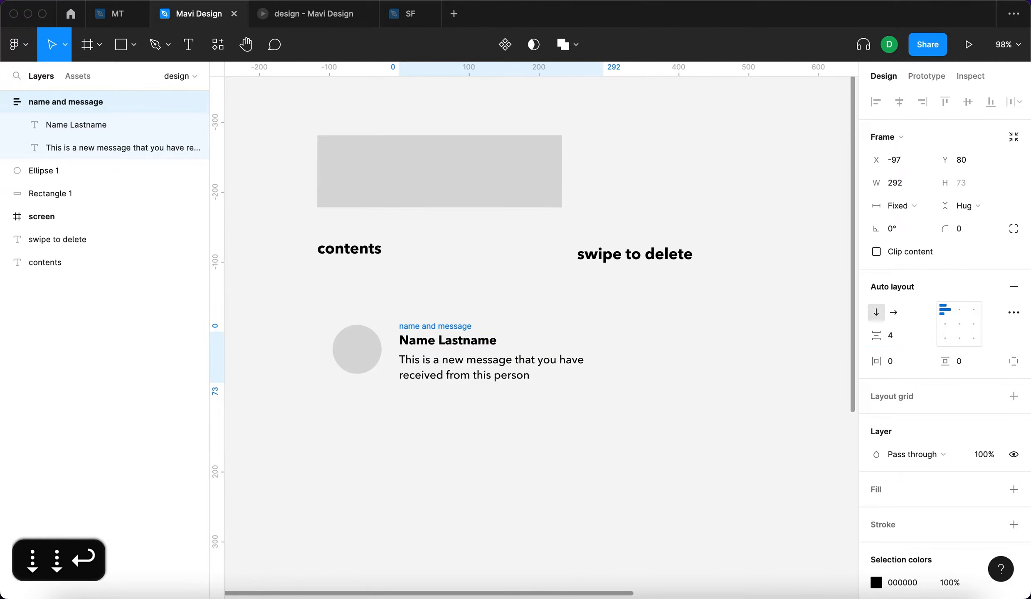
left_click_drag(419, 325, 418, 318)
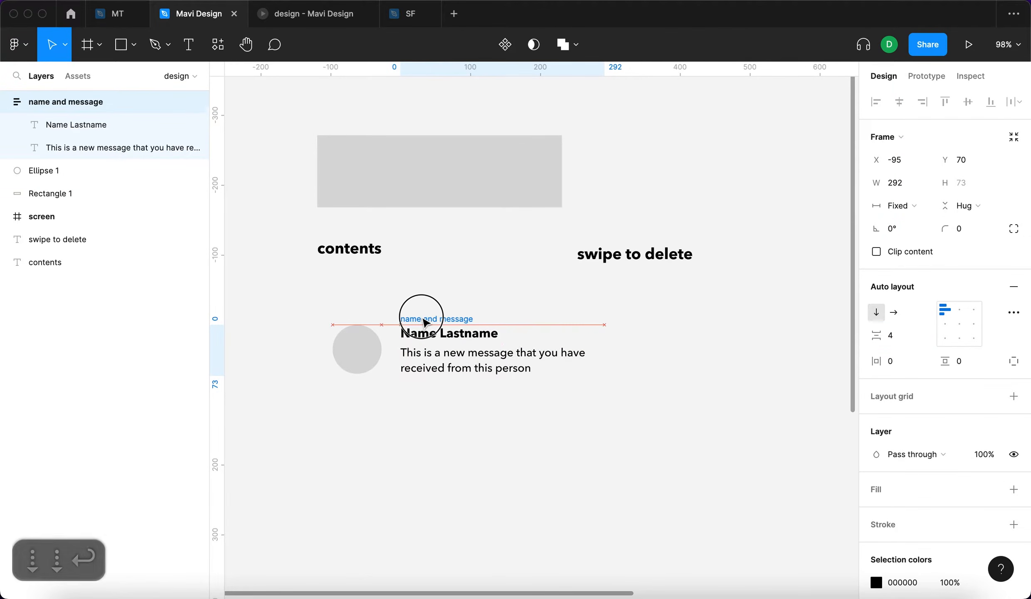
Reduce the message text's font size to 14
left_click(566, 357)
left_click(977, 351)
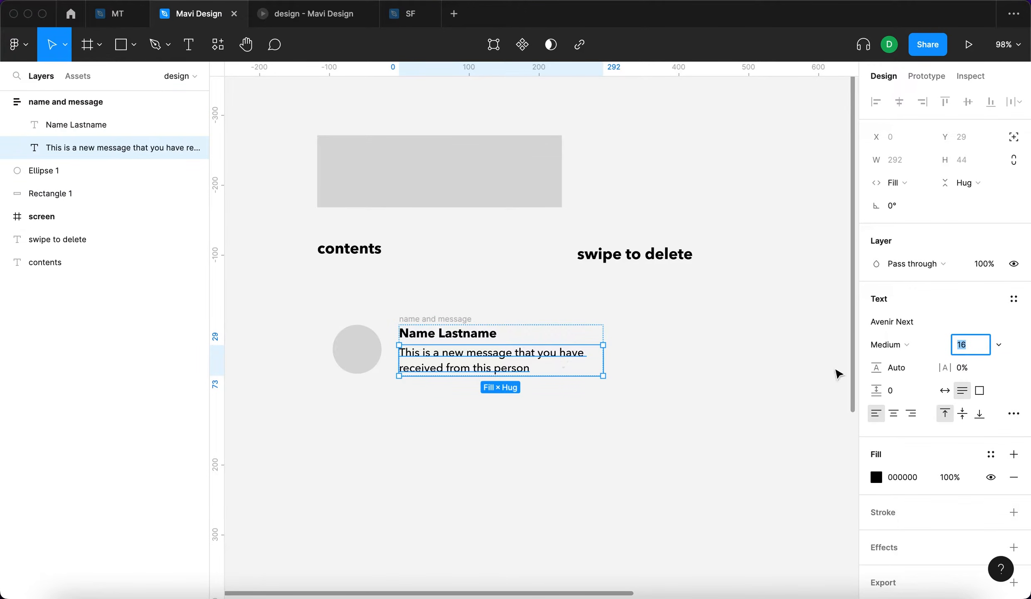
key("Down")
key("Down")
key("Return")
key("super+0")
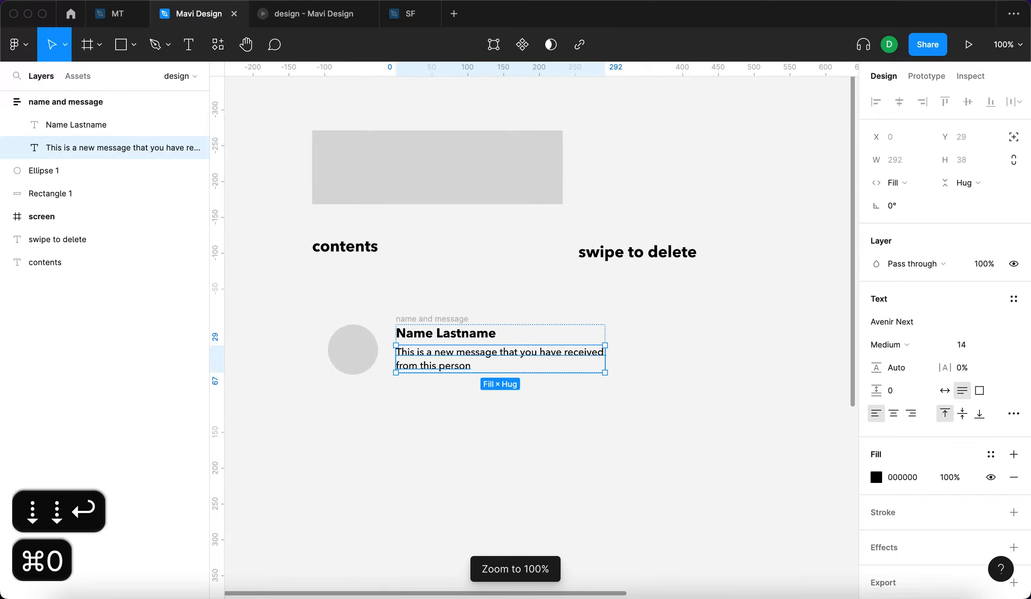
Narrow the "name and message" frame to a width of about 233 and move it slightly closer to the circle
left_click(449, 301)
left_click(442, 319)
left_click_drag(605, 334, 567, 330)
left_click_drag(559, 332, 563, 332)
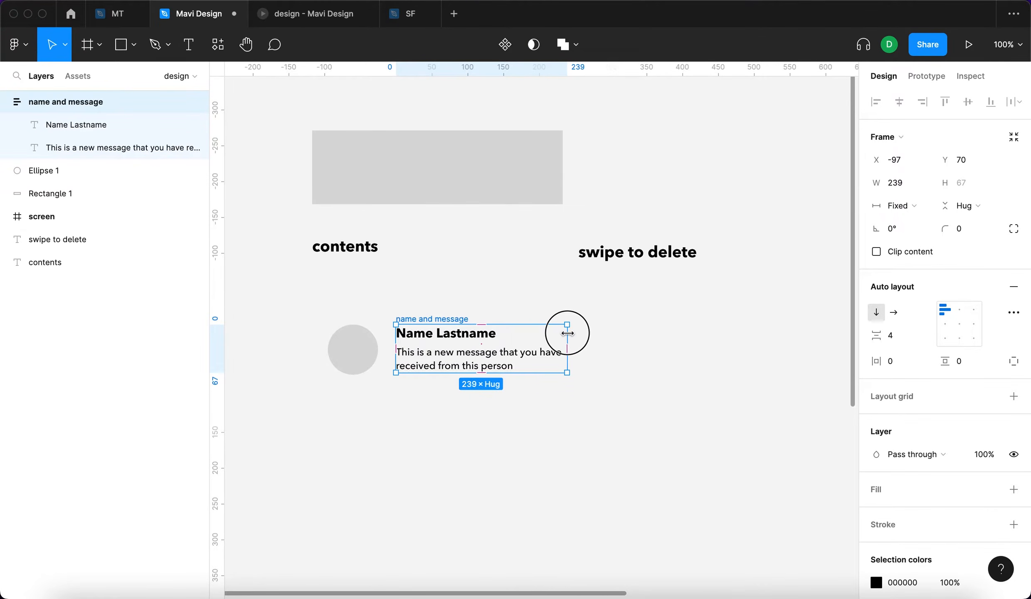
left_click_drag(421, 319, 437, 324)
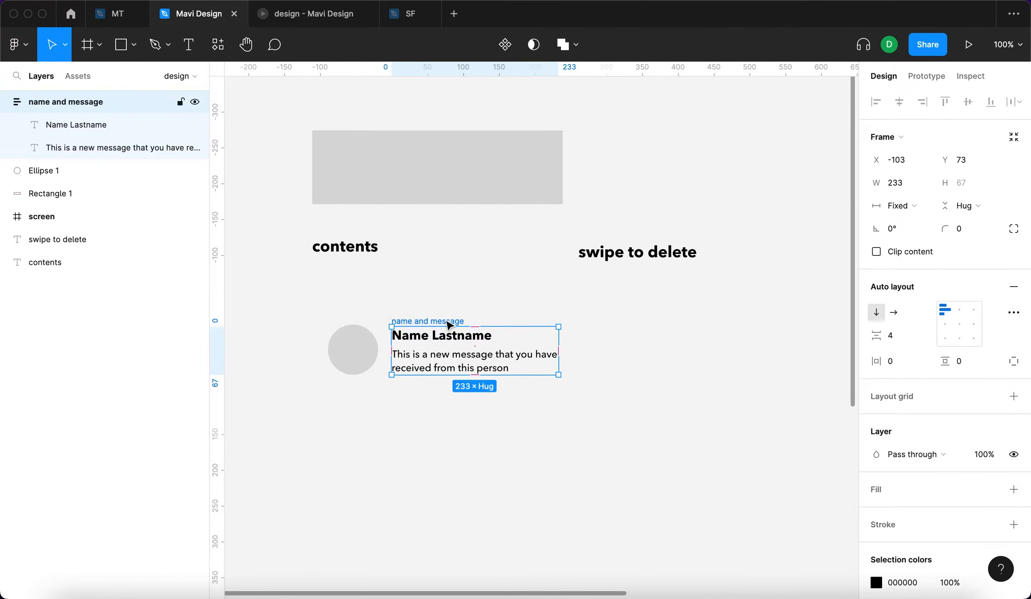
Rename the circle layer as "avatar"
left_click(359, 352)
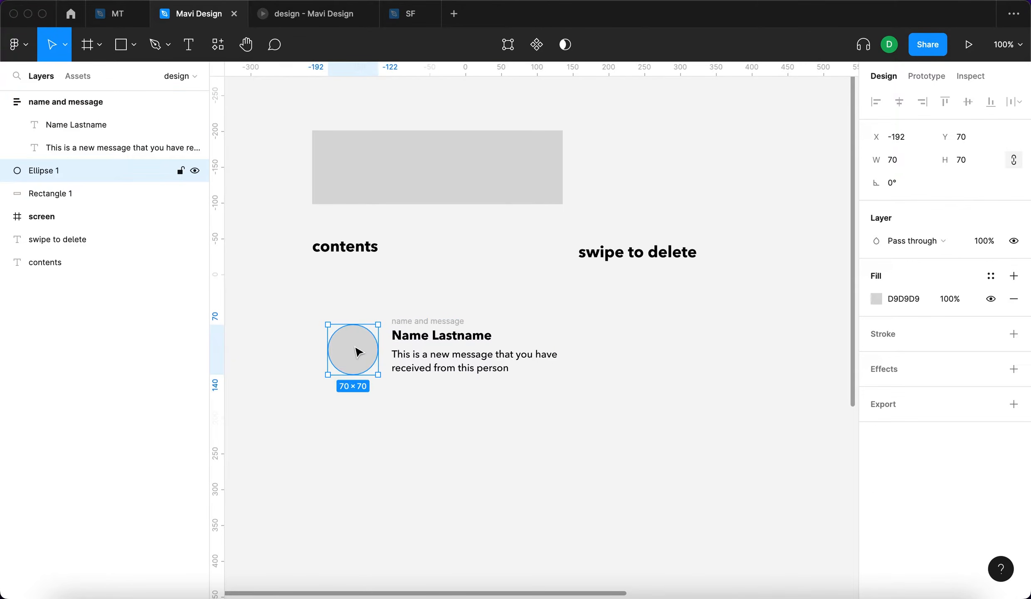
key("super+r")
type("profile picture")
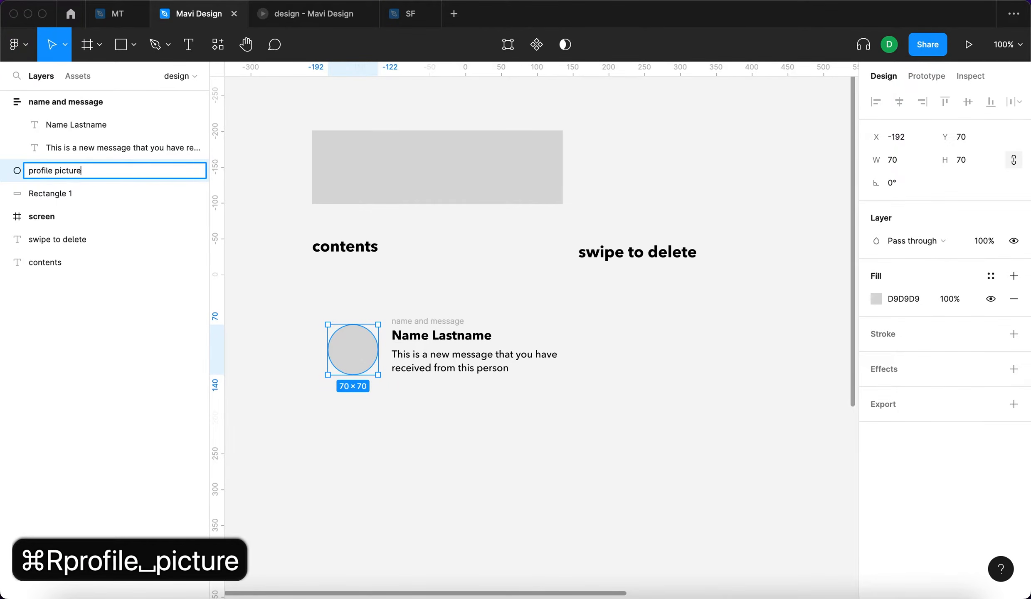
key("super+a")
type("avatar")
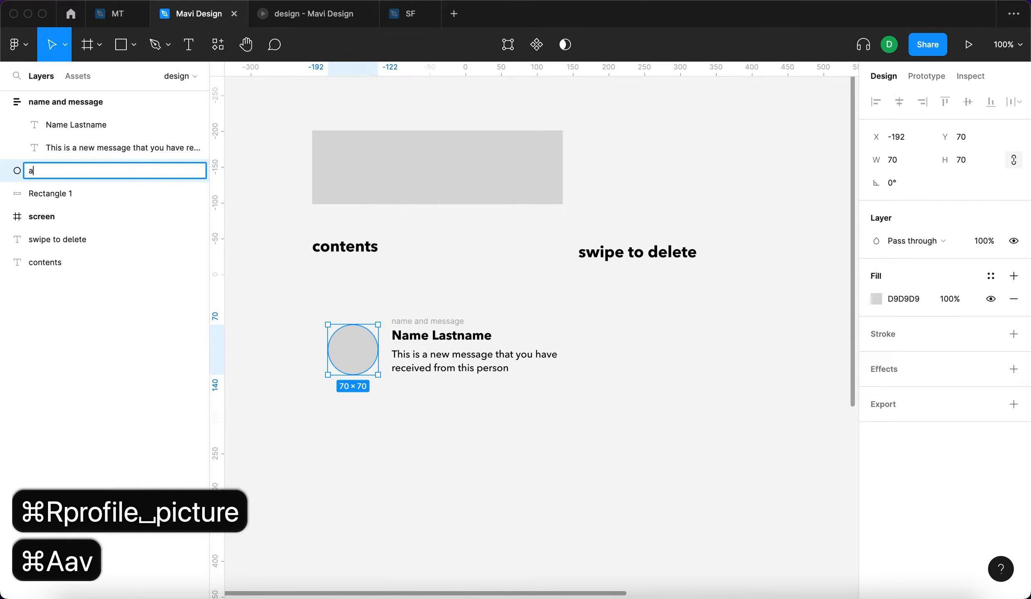
key("Return")
Wrap the avatar and the "name and message" frame in a horizontal auto layout frame named "contents"
left_click(294, 291)
left_click_drag(284, 287, 573, 419)
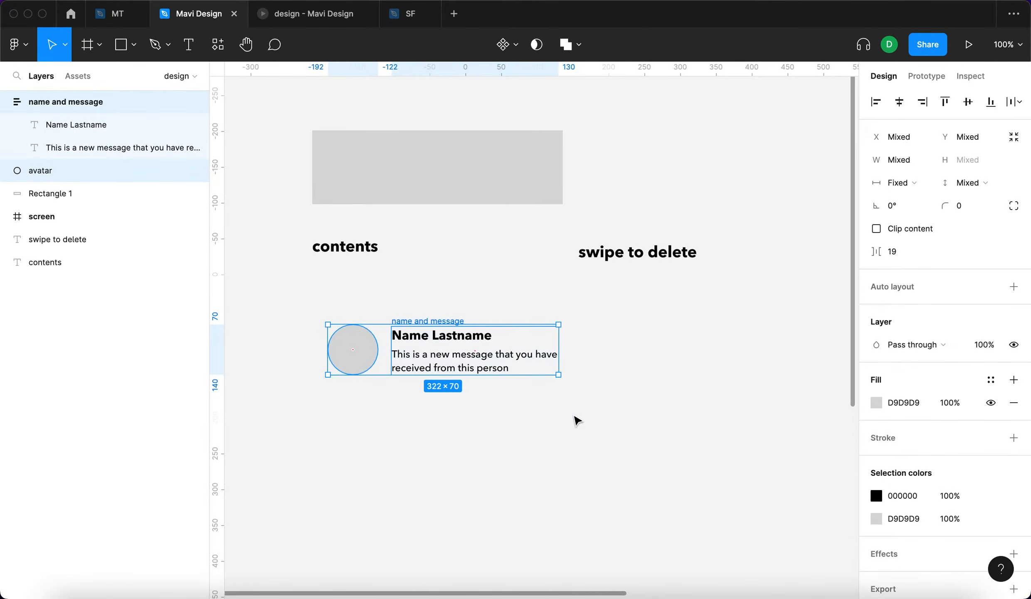
key("shift+a")
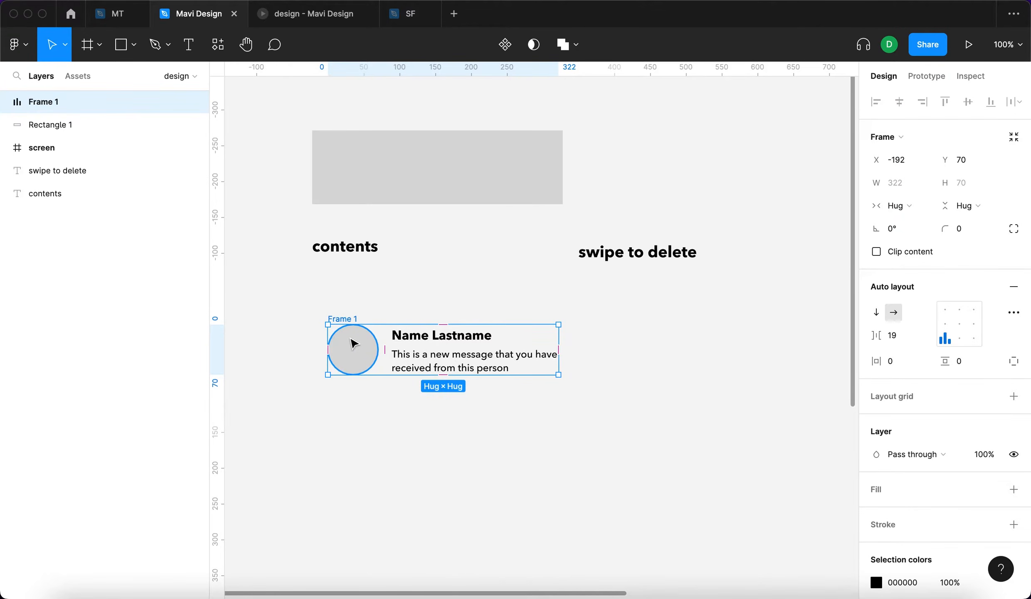
key("super+r")
type("contents")
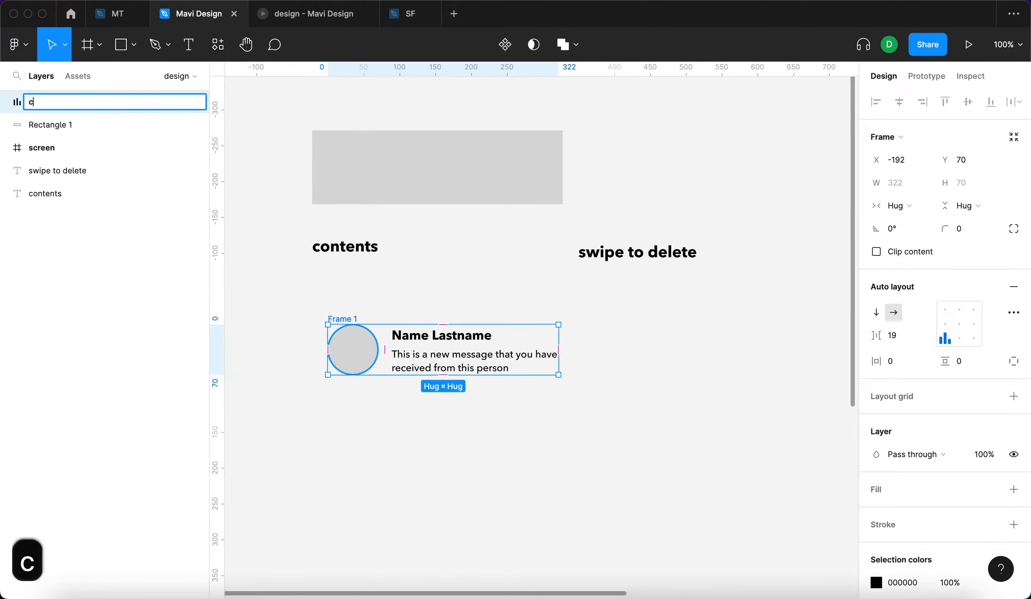
key("Return")
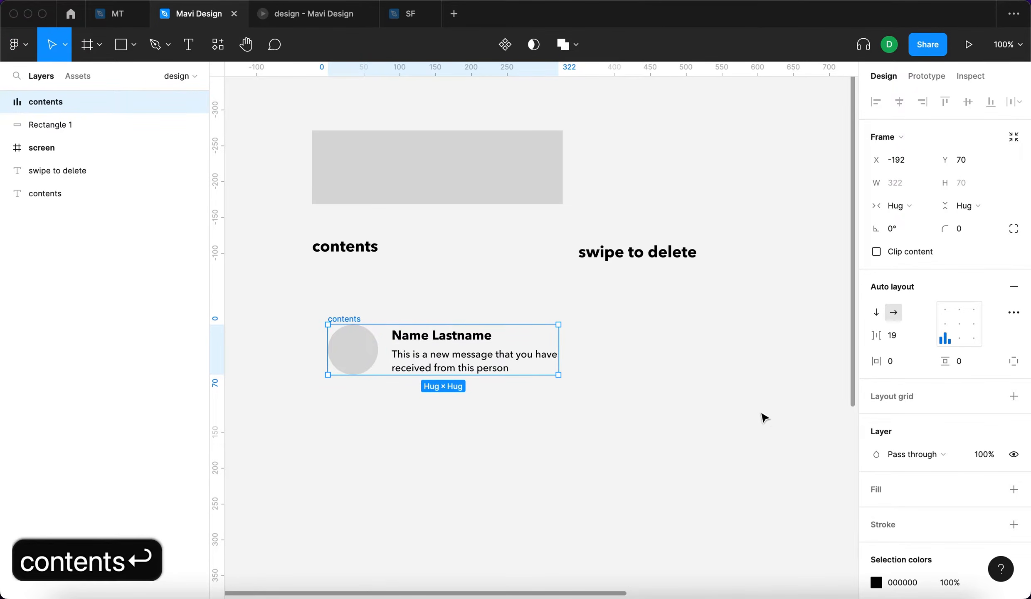
Set the "contents" frame's alignment to left and vertically centered
left_click(948, 330)
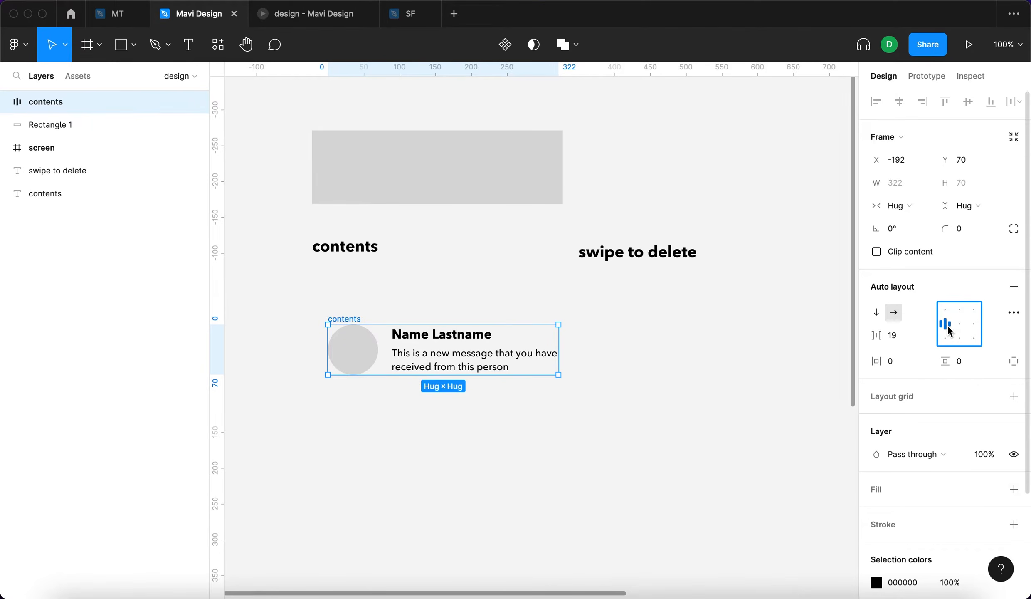
left_click(945, 310)
left_click(474, 348)
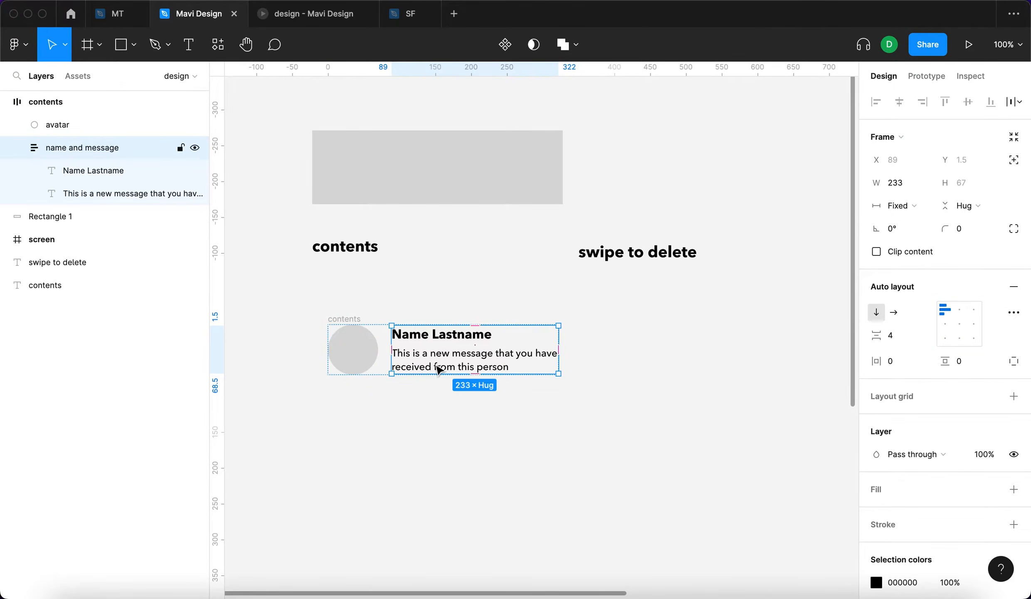
left_click(356, 319)
left_click(946, 338)
left_click(944, 324)
left_click(944, 310)
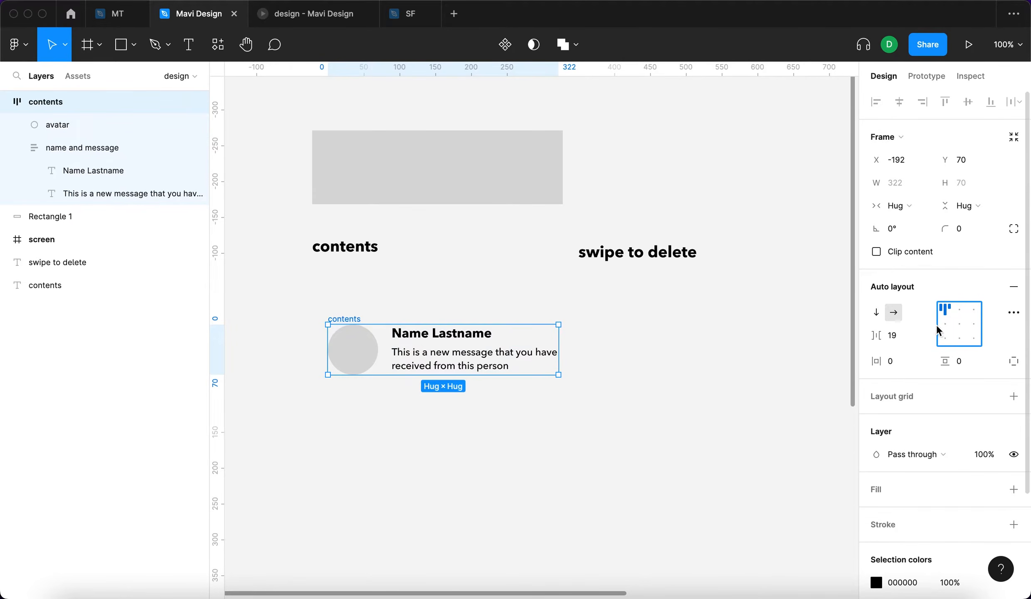
left_click(952, 323)
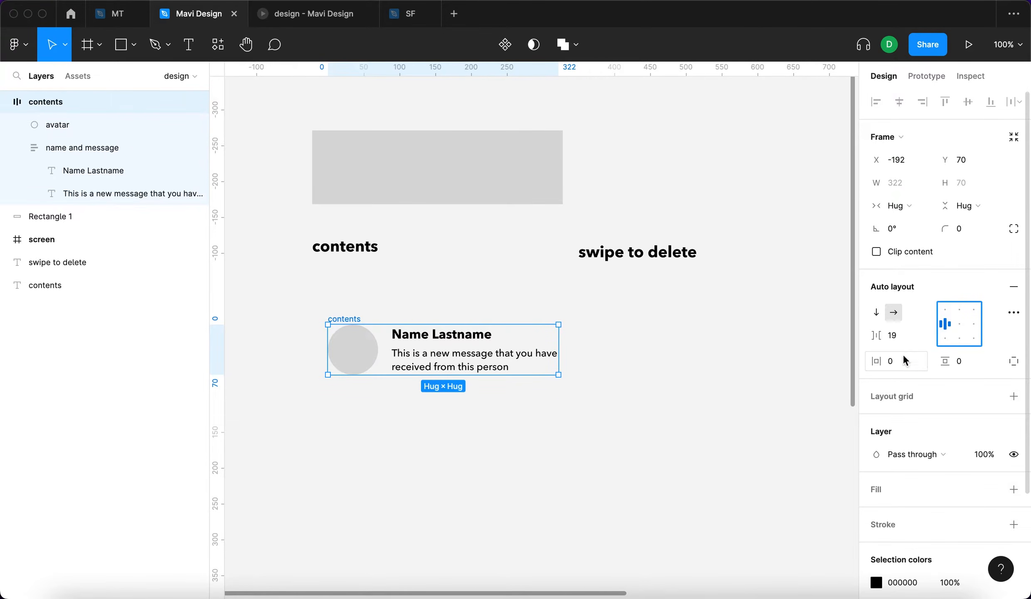
Set the spacing between the avatar and the text in the "contents" frame to 16
left_click(901, 336)
key("Down")
key("Down")
key("Down")
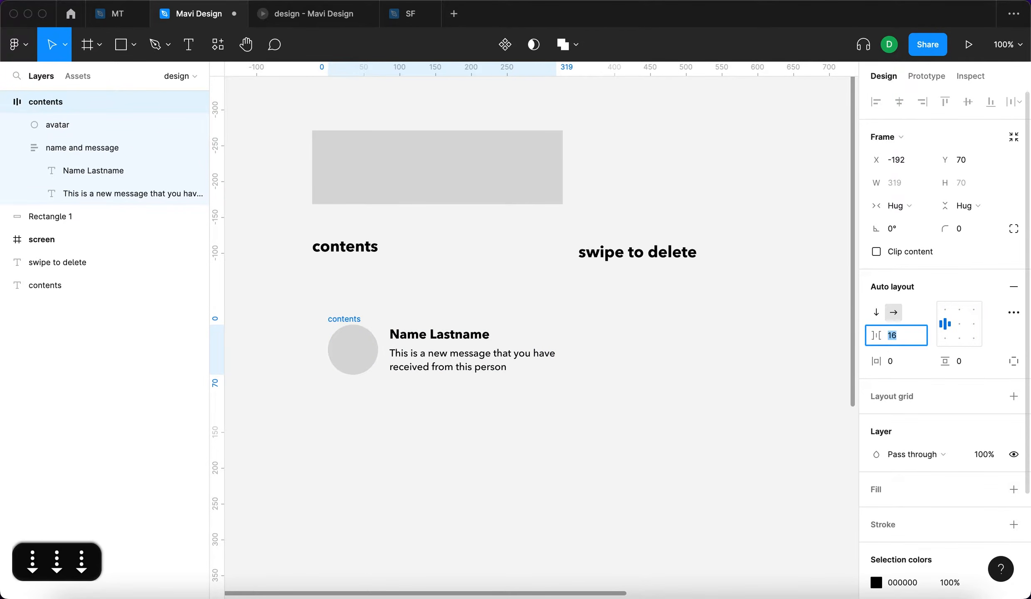
key("Return")
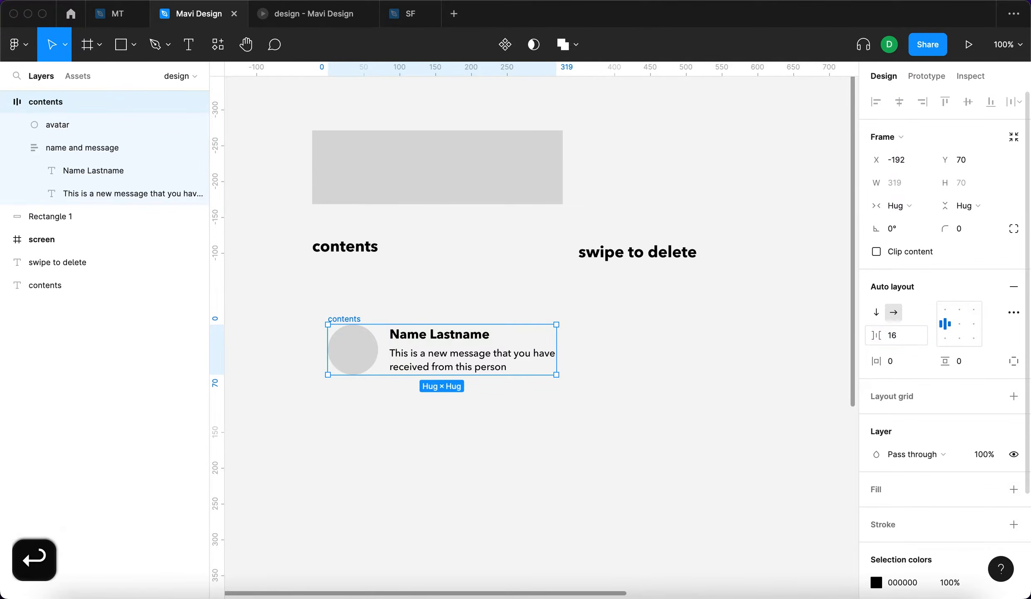
Set the "contents" frame's horizontal padding to 24
left_click(596, 410)
left_click(399, 173)
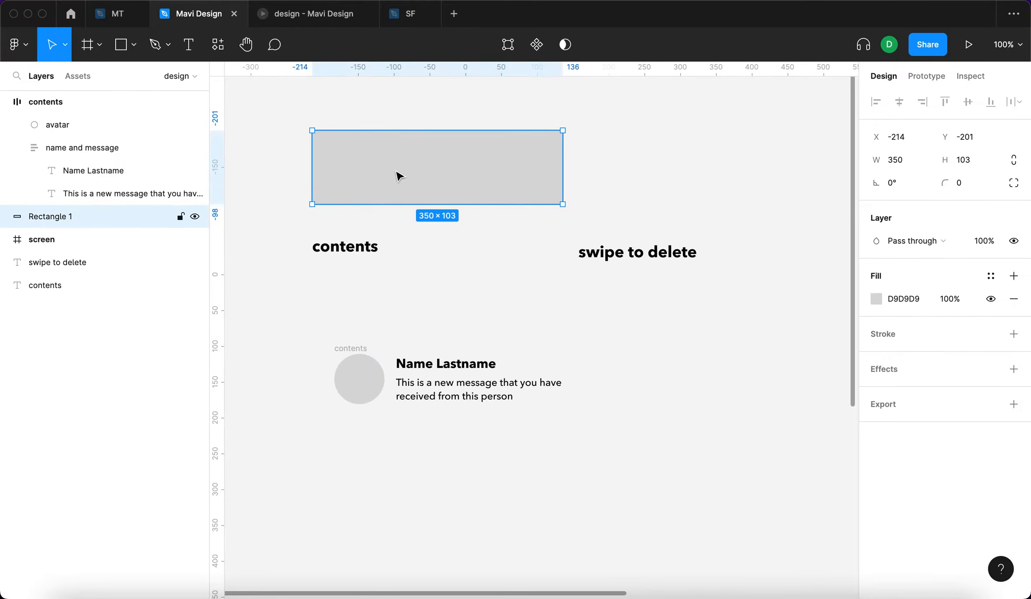
left_click(365, 378)
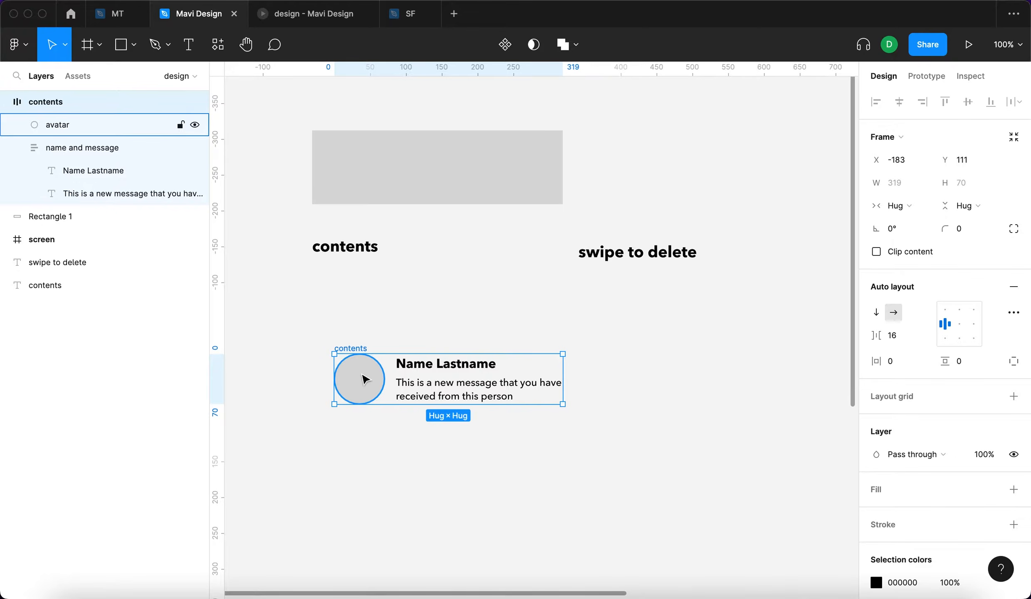
left_click(898, 361)
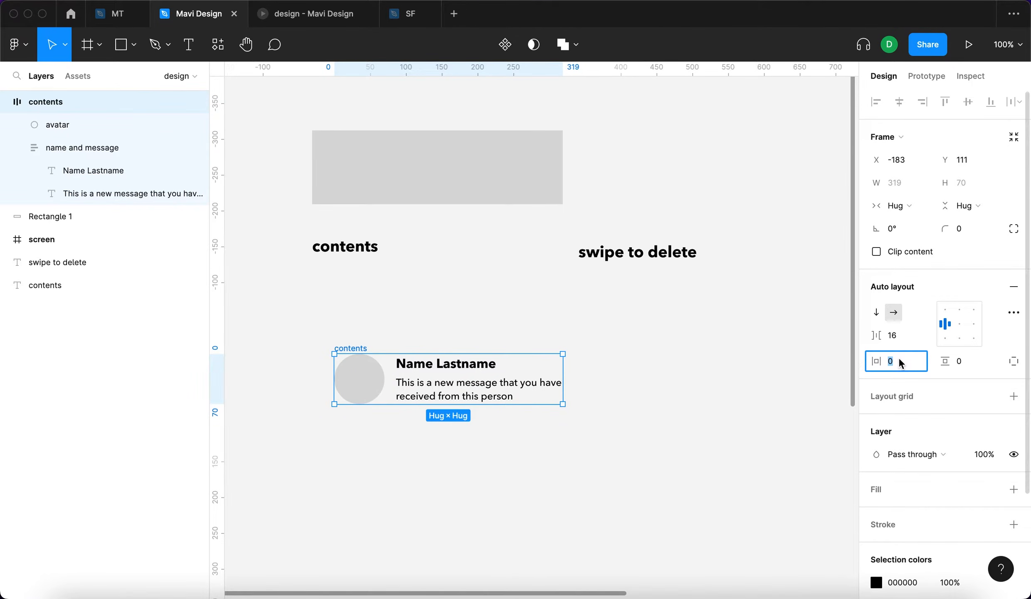
key("shift+Up")
key("shift+Up")
key("Up")
key("Up")
key("Up")
key("Up")
key("Up")
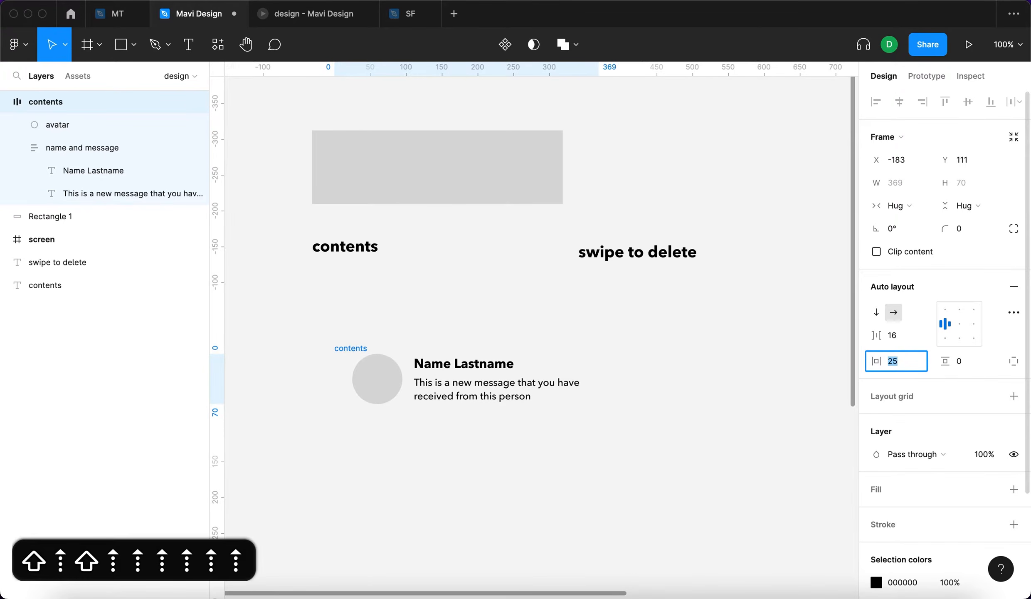
key("Down")
key("Return")
Set the "contents" frame's vertical padding to 24
left_click(956, 361)
key("shift+Up")
key("shift+Up")
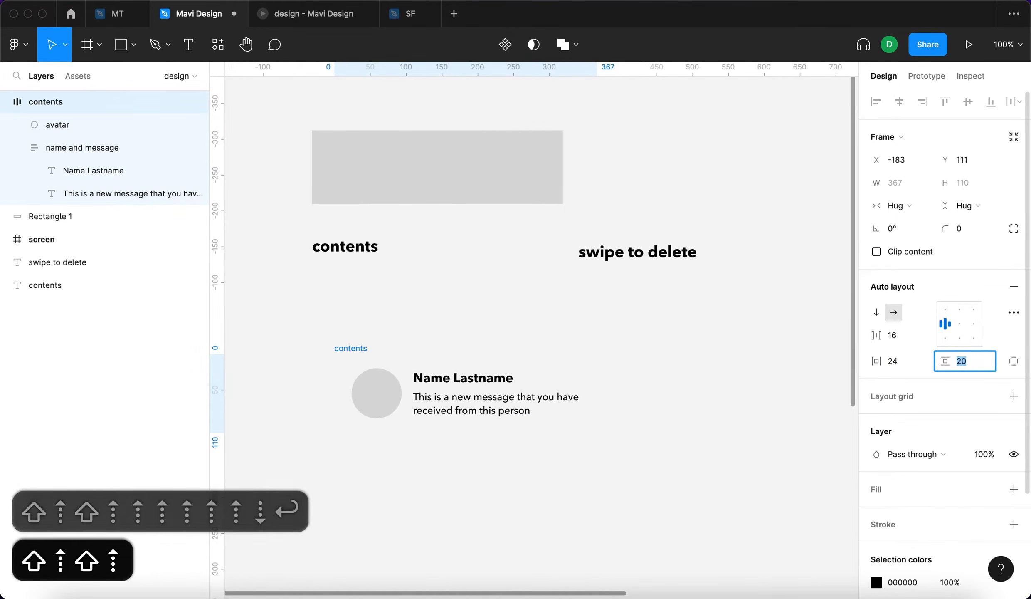
key("Up")
key("Up")
key("Up")
key("Up")
key("Return")
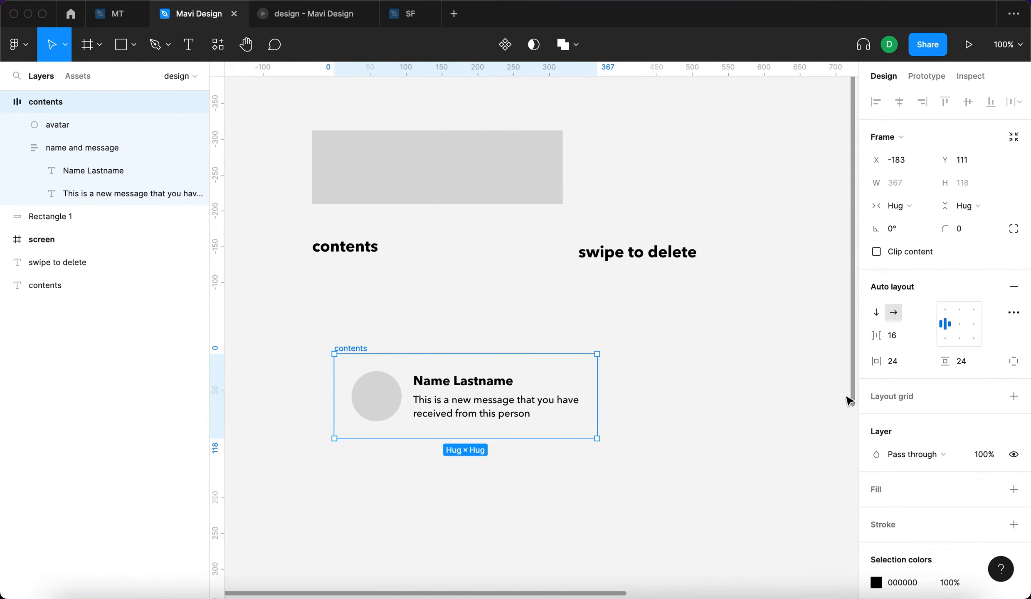
Reduce the "contents" frame's horizontal padding to 16
left_click(899, 364)
left_click(994, 363)
left_click(898, 357)
left_click(970, 361)
left_click(904, 363)
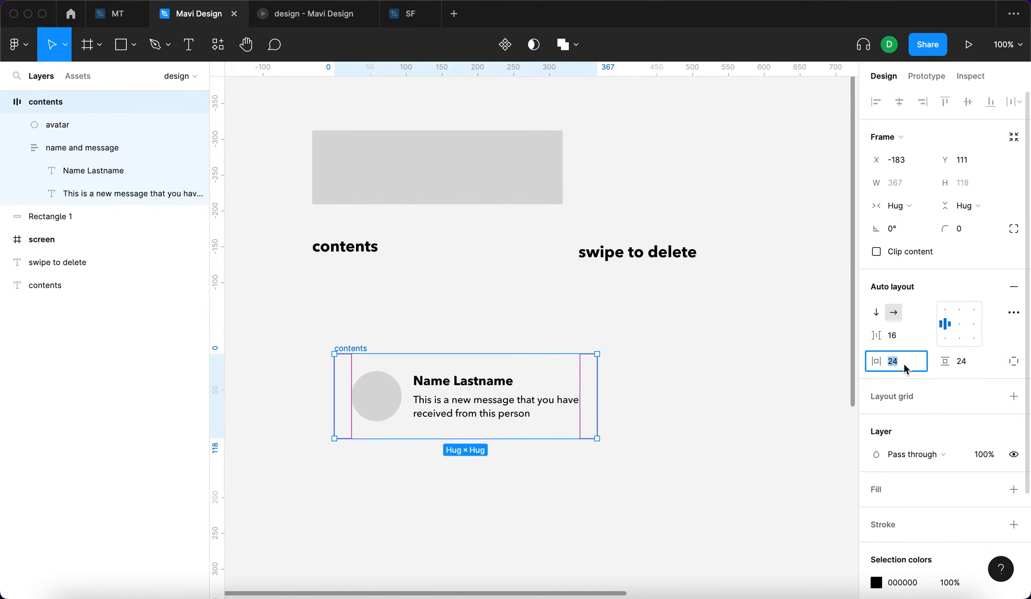
key("Down")
key("Down")
key("Down")
key("Down")
key("Down")
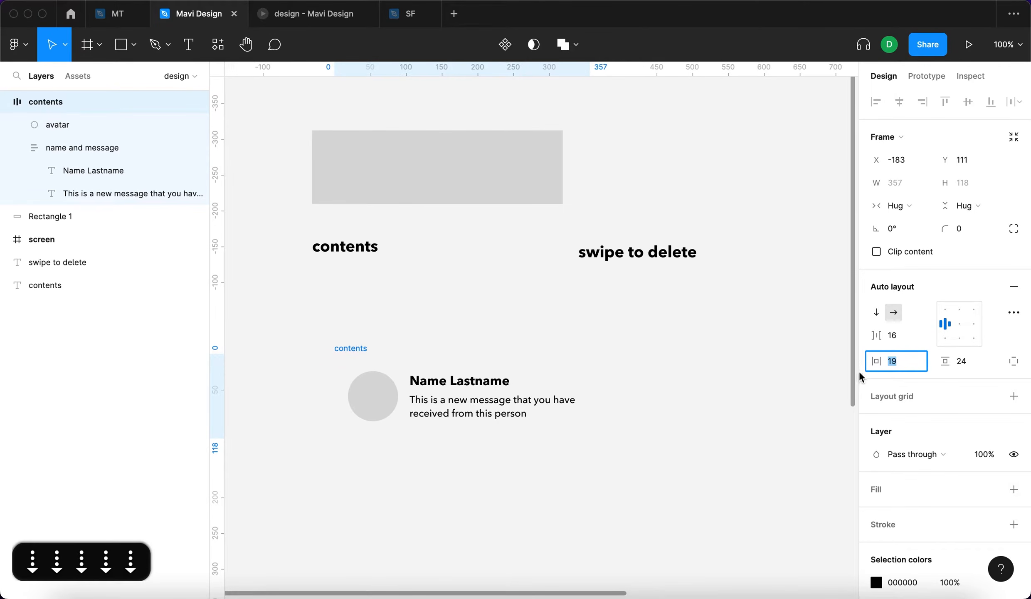
key("Up")
key("Up")
key("Down")
key("Down")
key("Down")
key("Down")
key("Down")
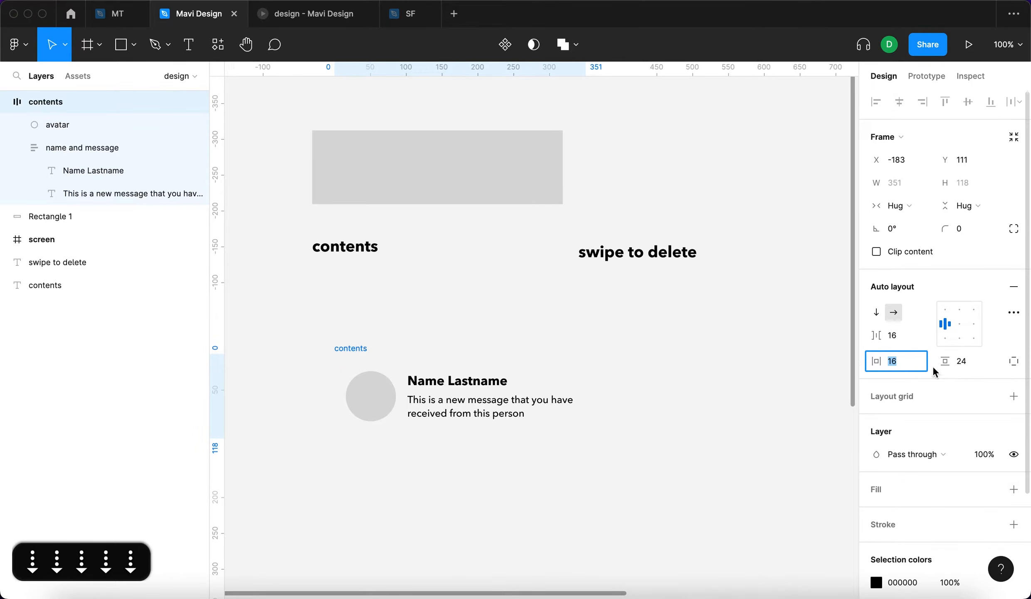
Reduce the "contents" frame's vertical padding to 16
left_click(973, 358)
key("Up")
key("Up")
key("Up")
key("Up")
key("Down")
key("Down")
key("Down")
key("Down")
key("Down")
key("Down")
key("Down")
key("Down")
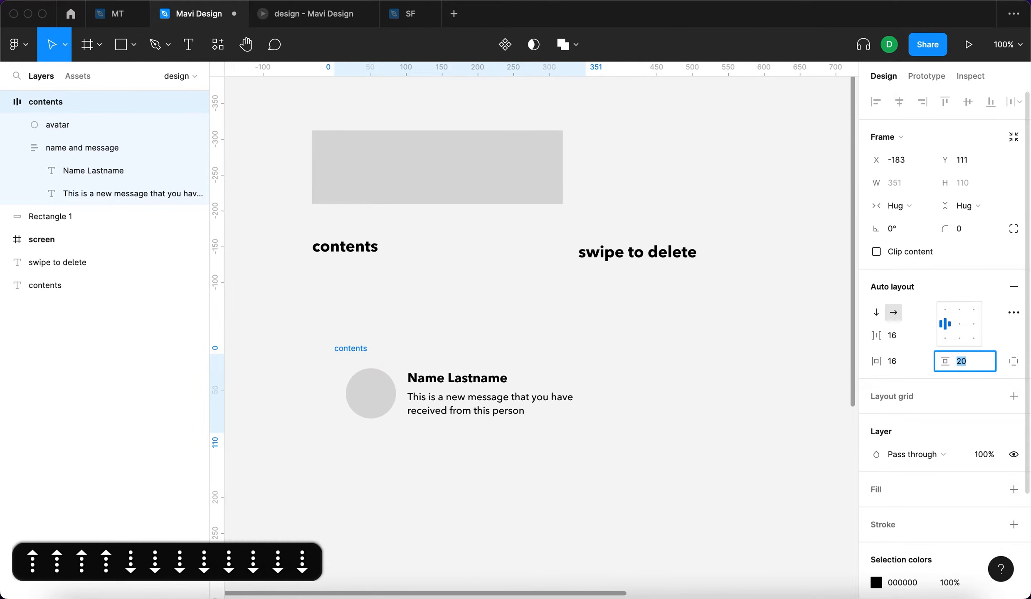
key("Down")
key("Down")
key("Down")
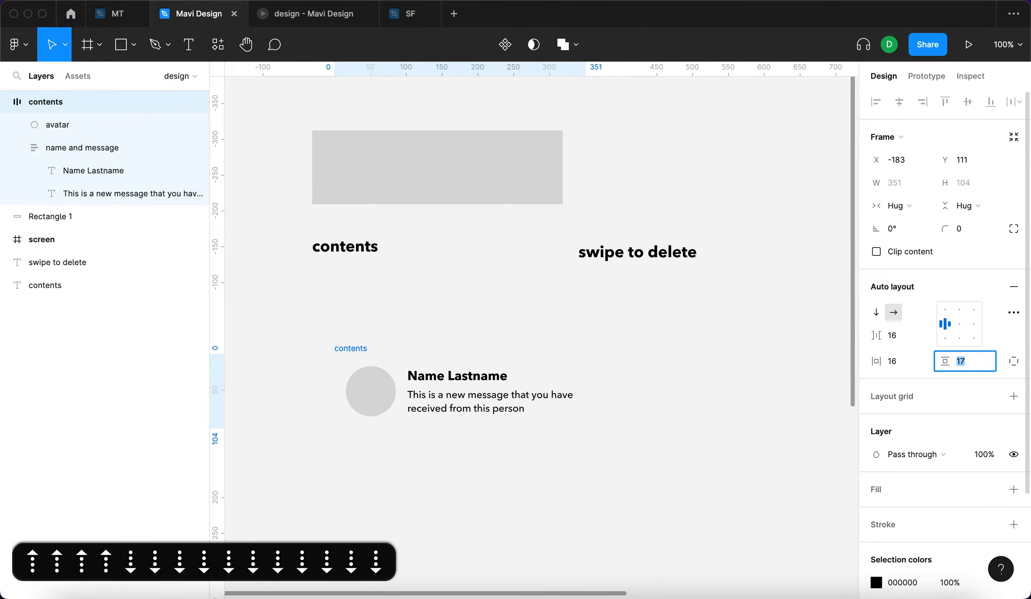
key("Down")
key("Return")
Move the "contents" frame below the "contents" heading, aligned with the grey rectangle's left edge at X -214, Y 56
left_click_drag(360, 353, 345, 315)
left_click(443, 340)
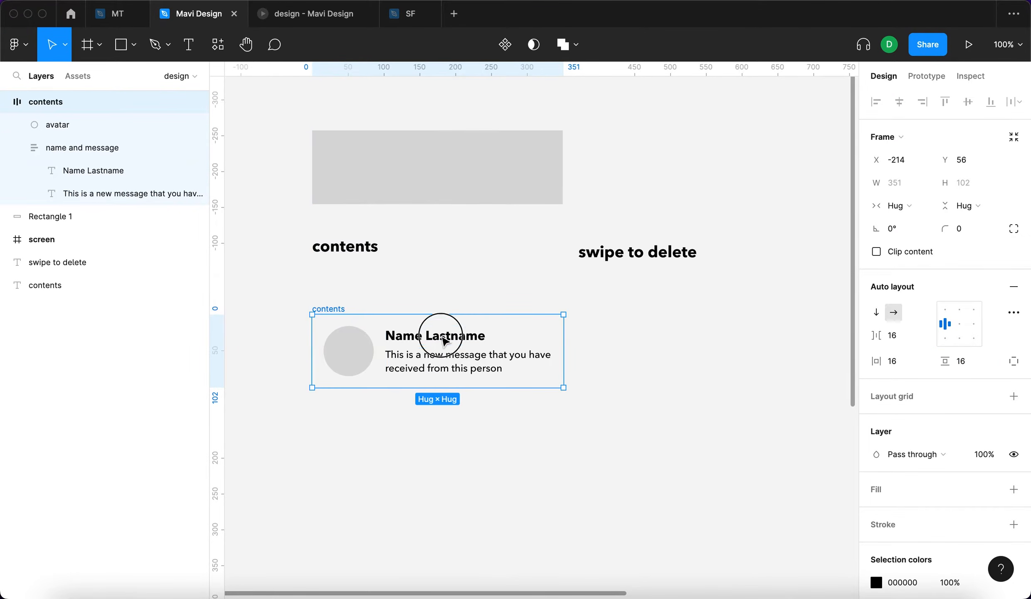
Narrow the "contents" frame to a width of 163 to test its text, then widen it and undo that widening
left_click(342, 309)
left_click_drag(567, 325, 429, 326)
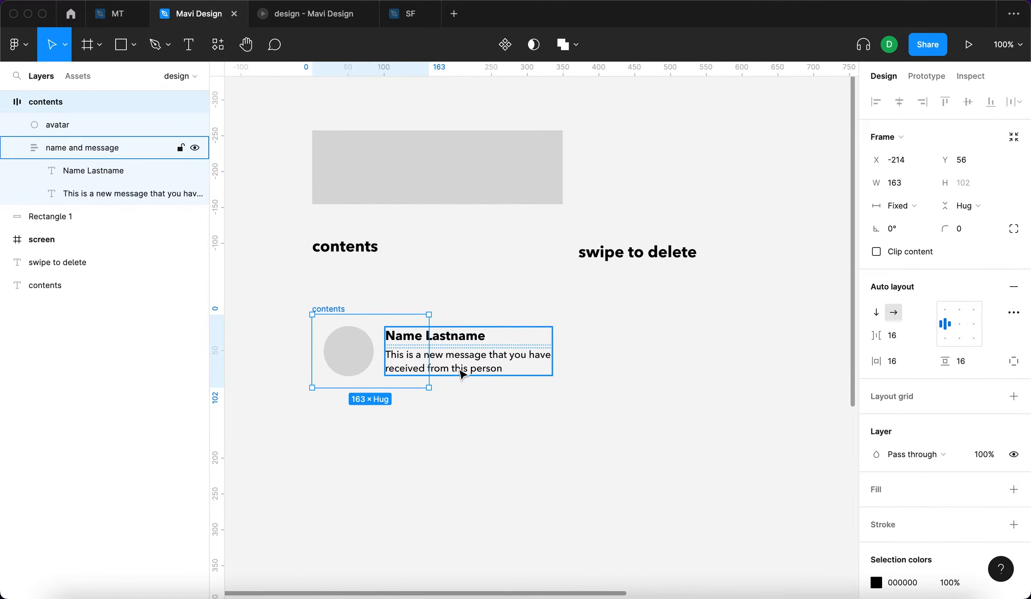
left_click(496, 370)
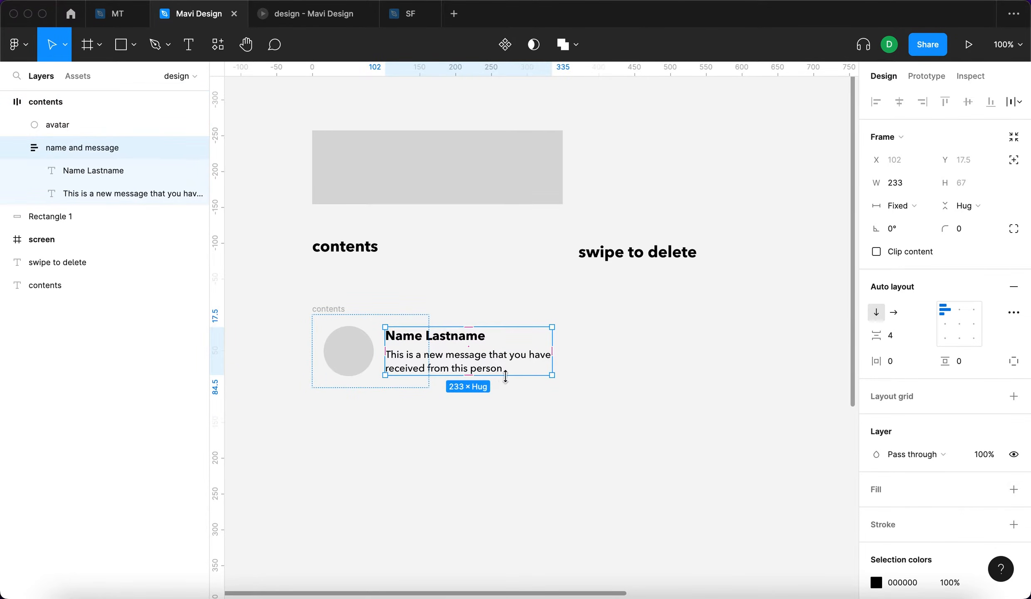
left_click(416, 317)
left_click_drag(428, 315, 539, 323)
key("super+z")
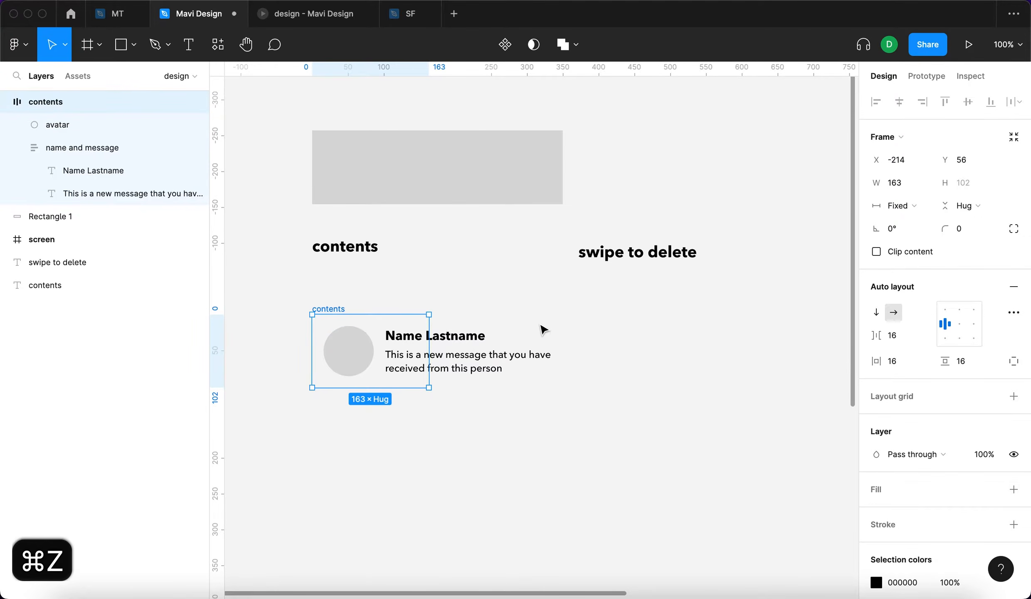
Set the "name and message" frame's horizontal resizing to Fill container
left_click(481, 348)
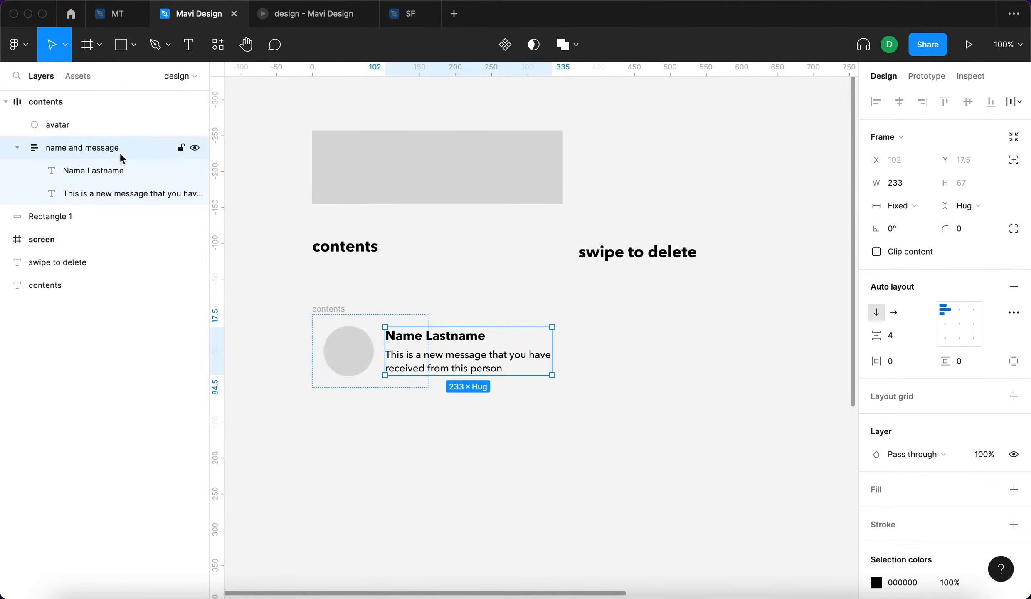
left_click(914, 206)
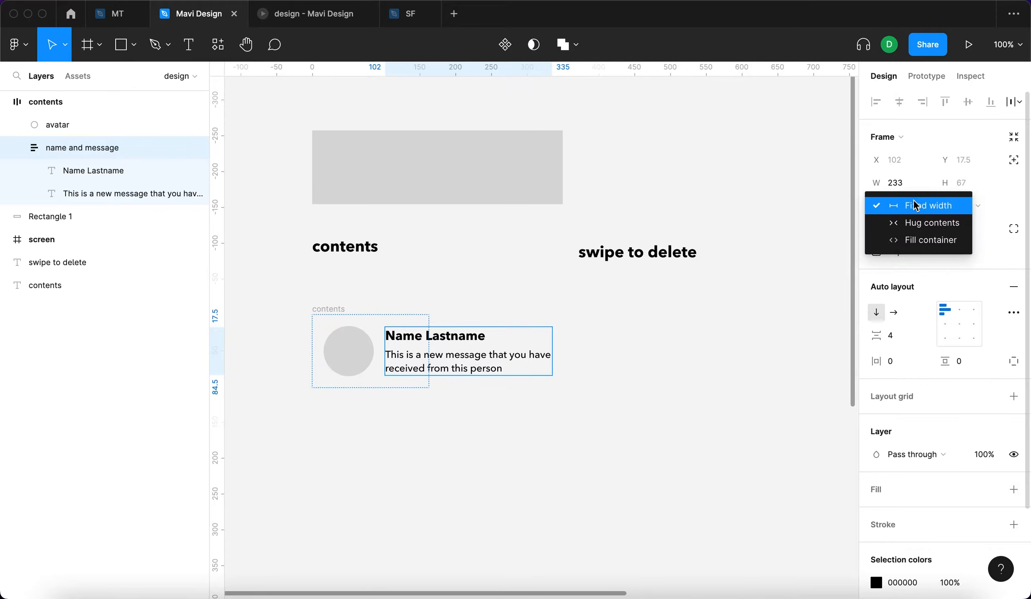
left_click(918, 240)
scroll(431, 252, "down", 3)
Widen the "contents" frame to 350 to match the grey rectangle
key("Escape")
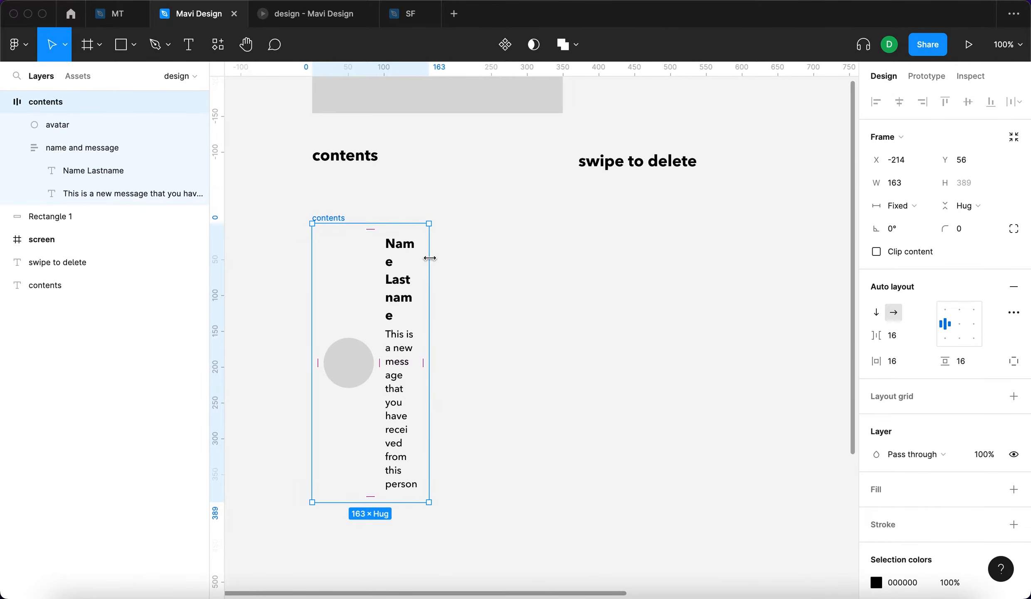
left_click_drag(430, 258, 563, 246)
scroll(505, 189, "up", 2)
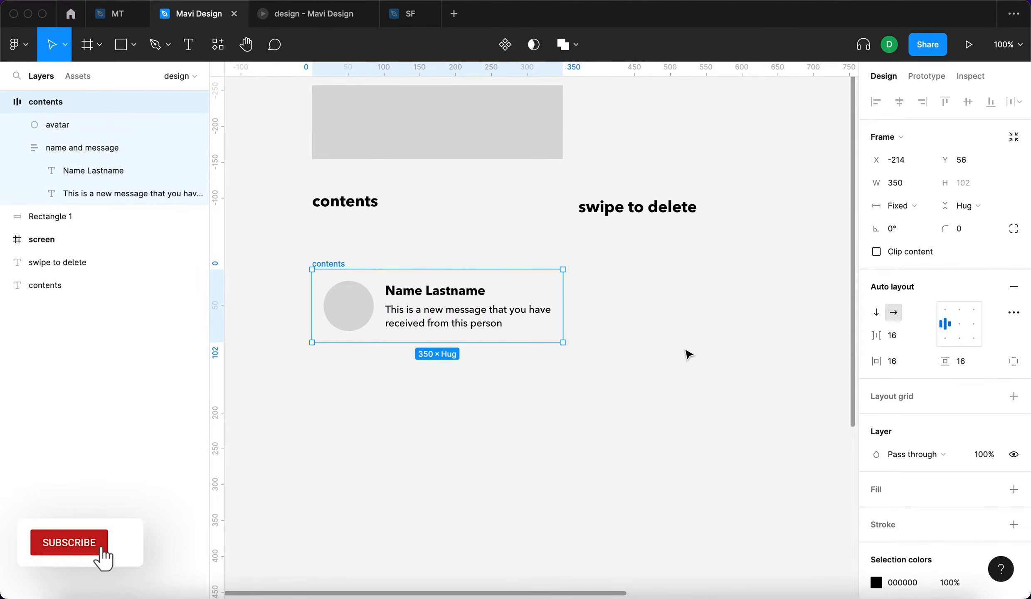
Add a light grey EFEFEF fill to the "contents" frame
scroll(965, 419, "down", 3)
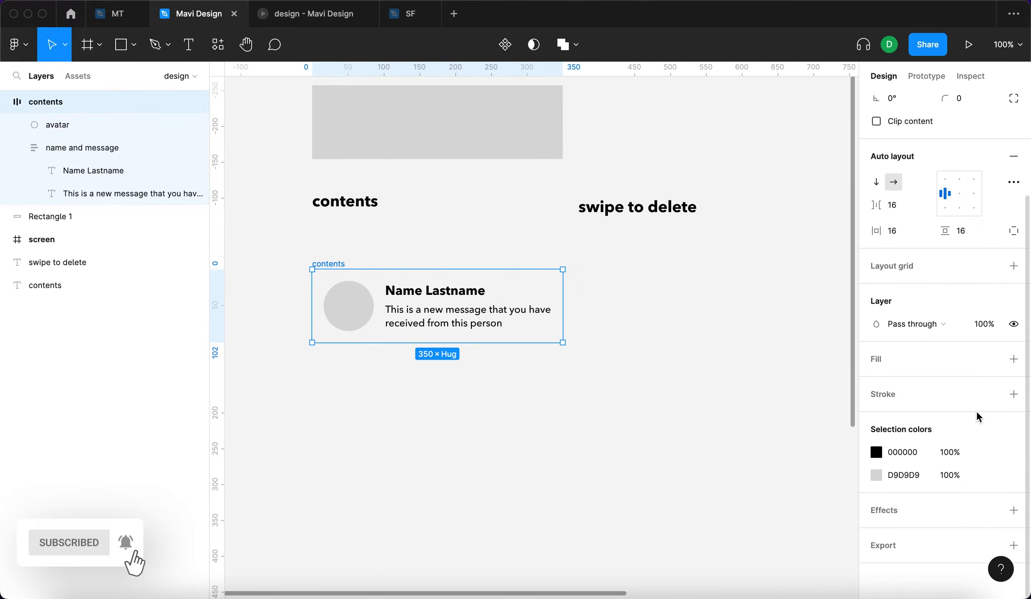
left_click(1014, 358)
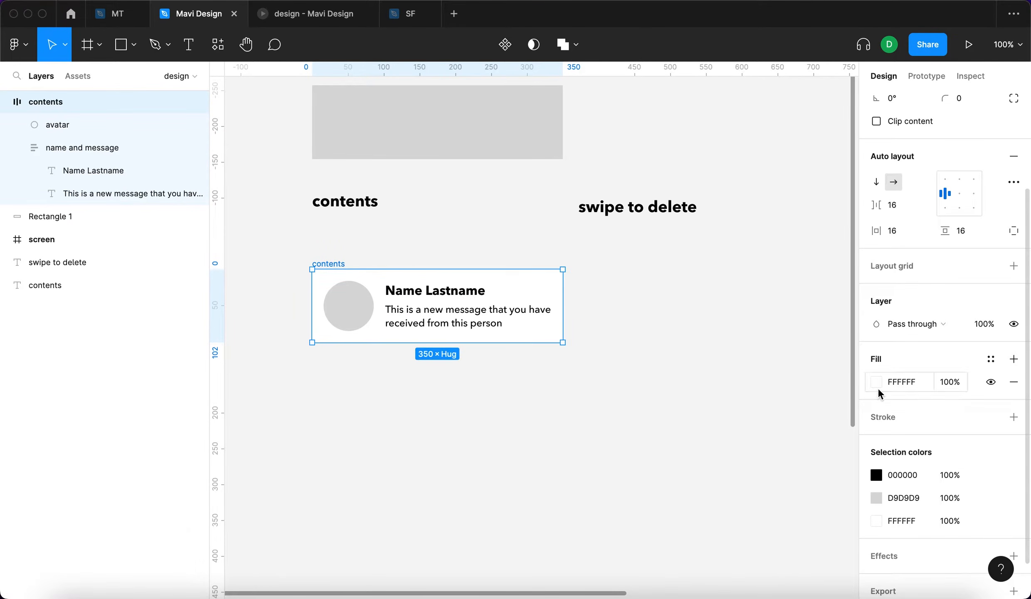
scroll(876, 388, "up", 2)
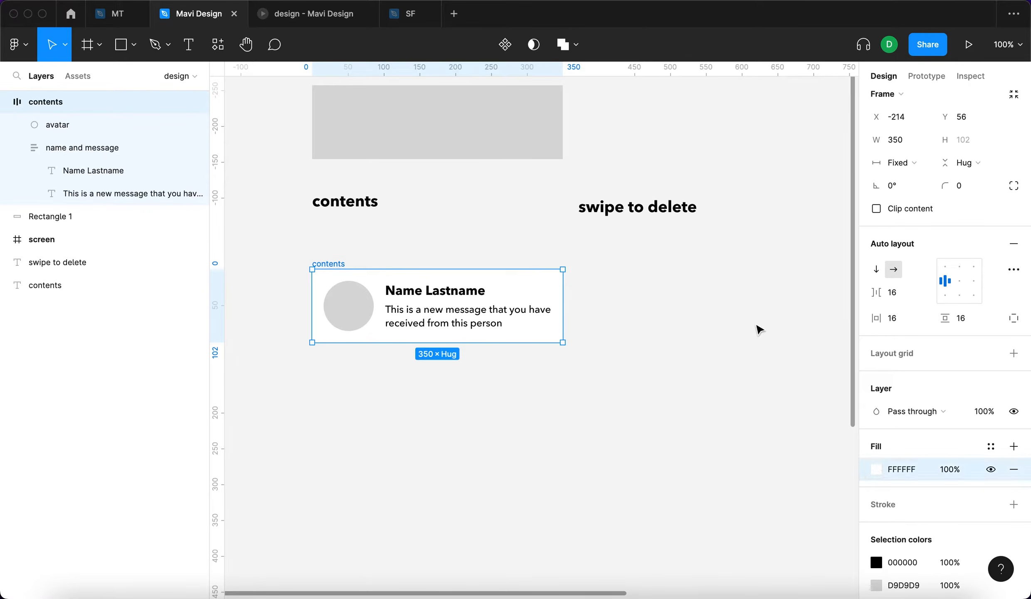
left_click(877, 469)
left_click_drag(690, 248, 667, 255)
left_click(844, 226)
Set the "contents" frame's corner radius to 16
left_click(973, 188)
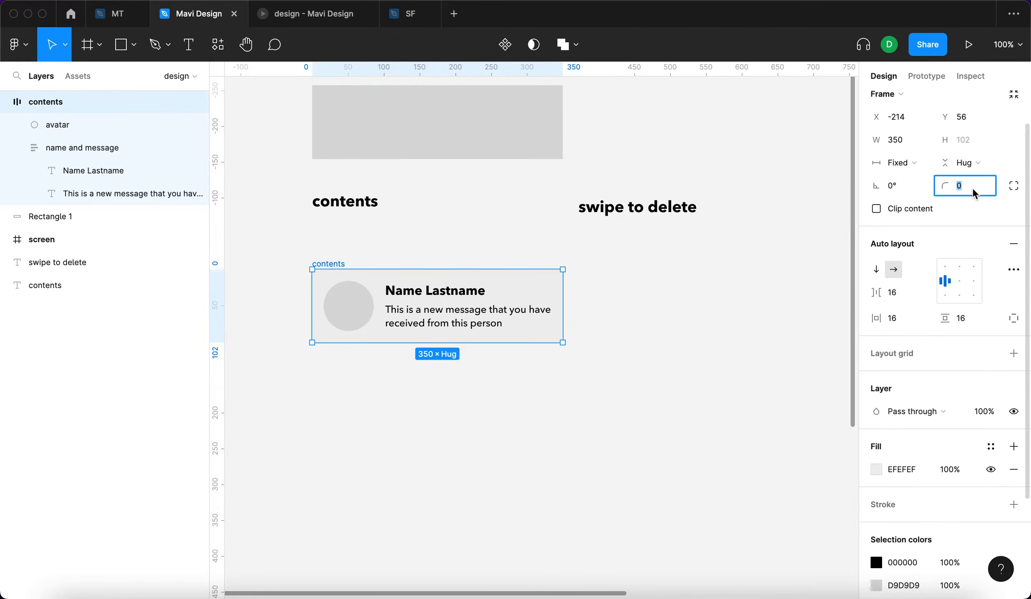
key("shift+Up")
key("shift+Up")
key("Down")
key("Down")
key("Down")
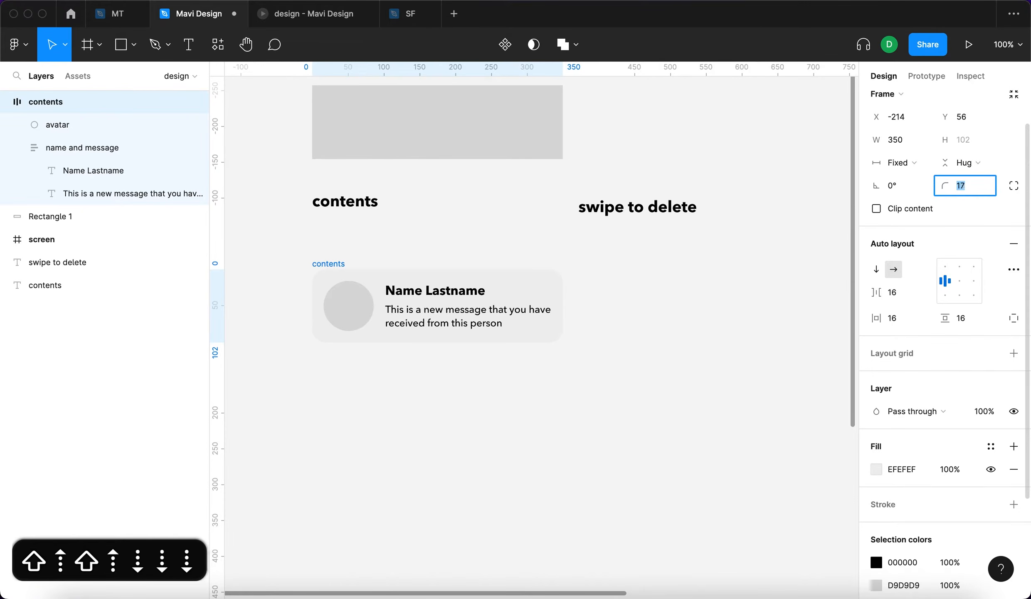
key("Down")
key("Return")
left_click(651, 415)
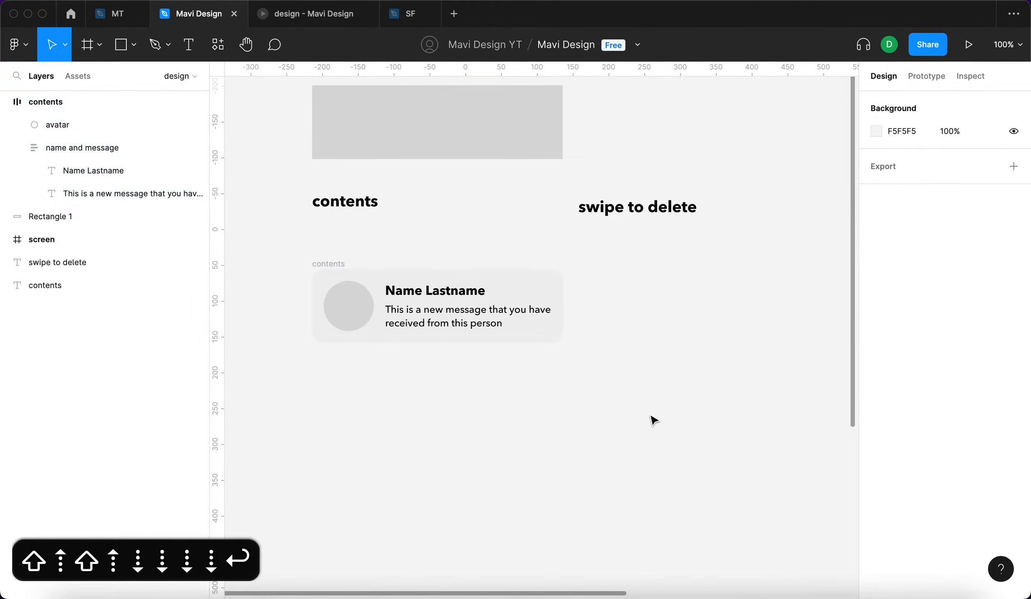
Move the "contents" frame slightly down to Y 74, keeping its horizontal position
left_click(311, 276)
left_click_drag(330, 264, 331, 277)
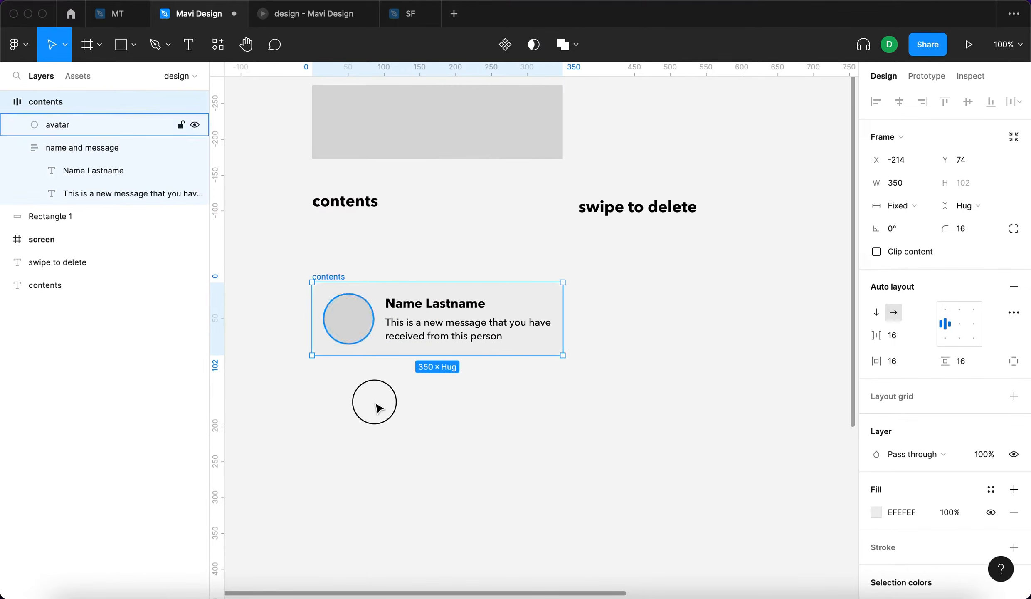
left_click(378, 407)
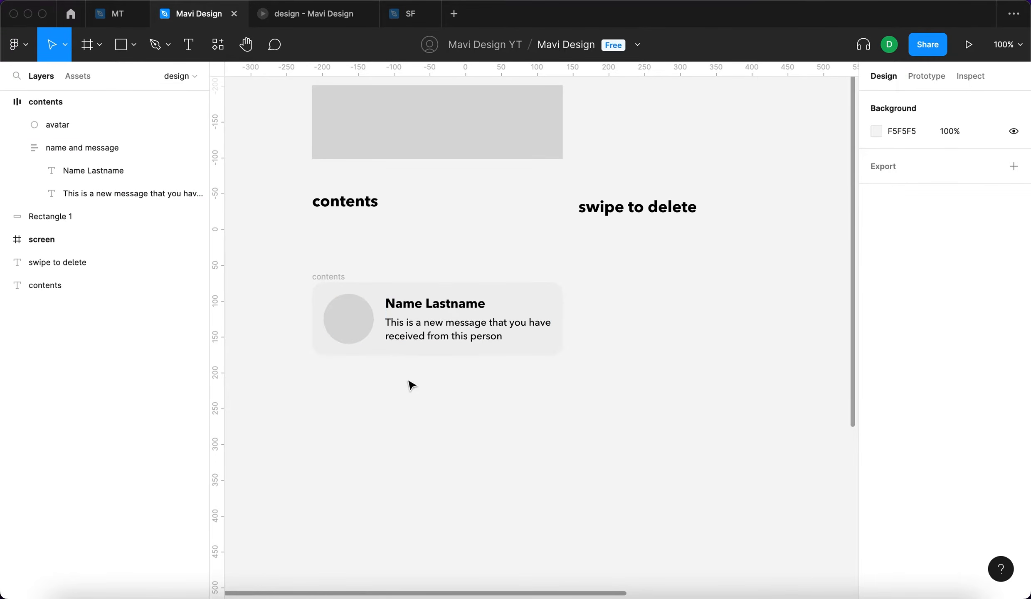
Bring a kingfisher photo onto the canvas above the grey rectangle as the picture for the avatar
left_click(362, 318)
left_click(724, 414)
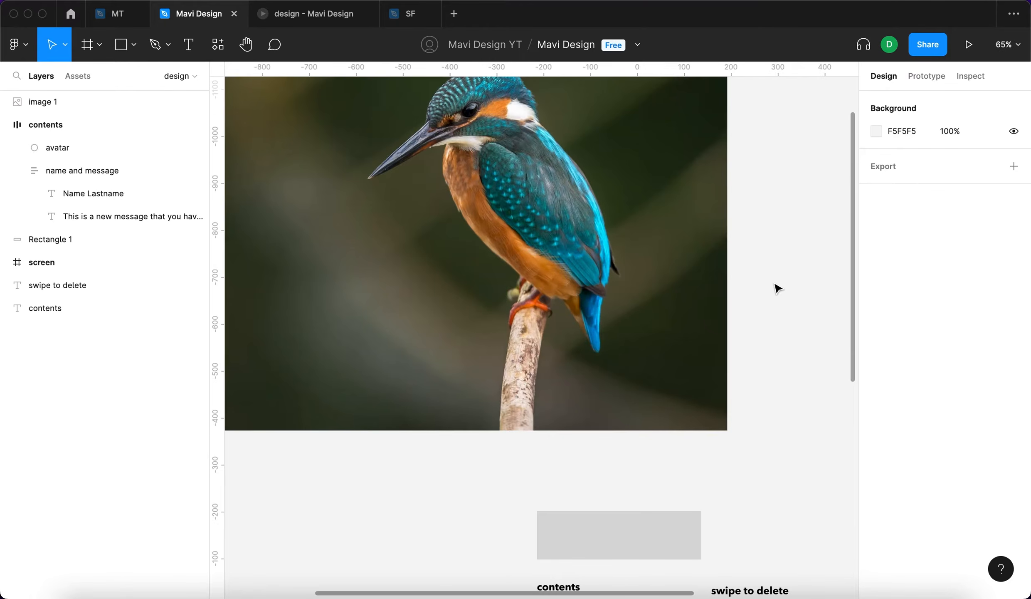
left_click(638, 285)
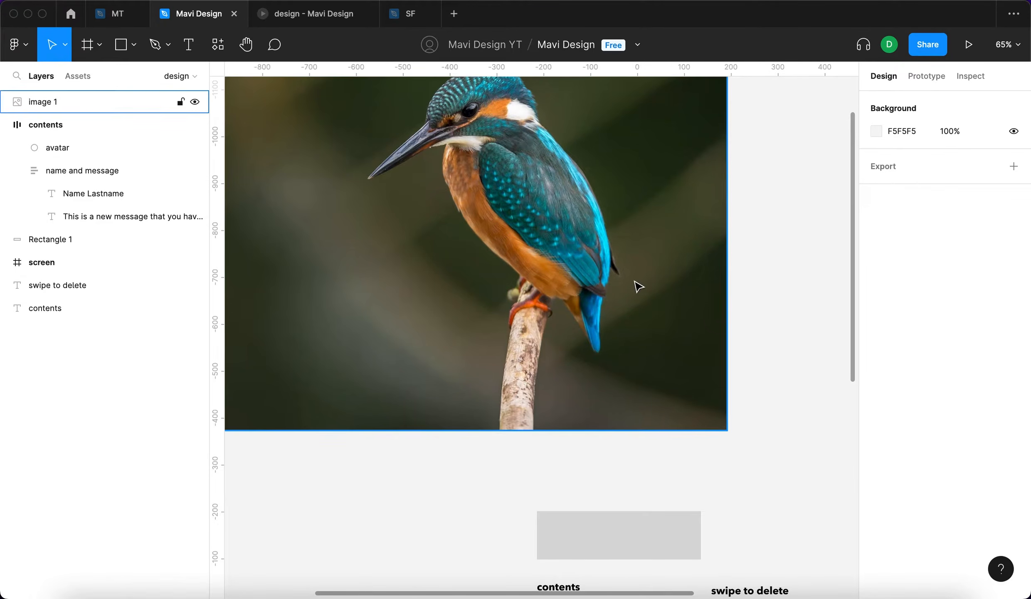
scroll(661, 186, "up", 2)
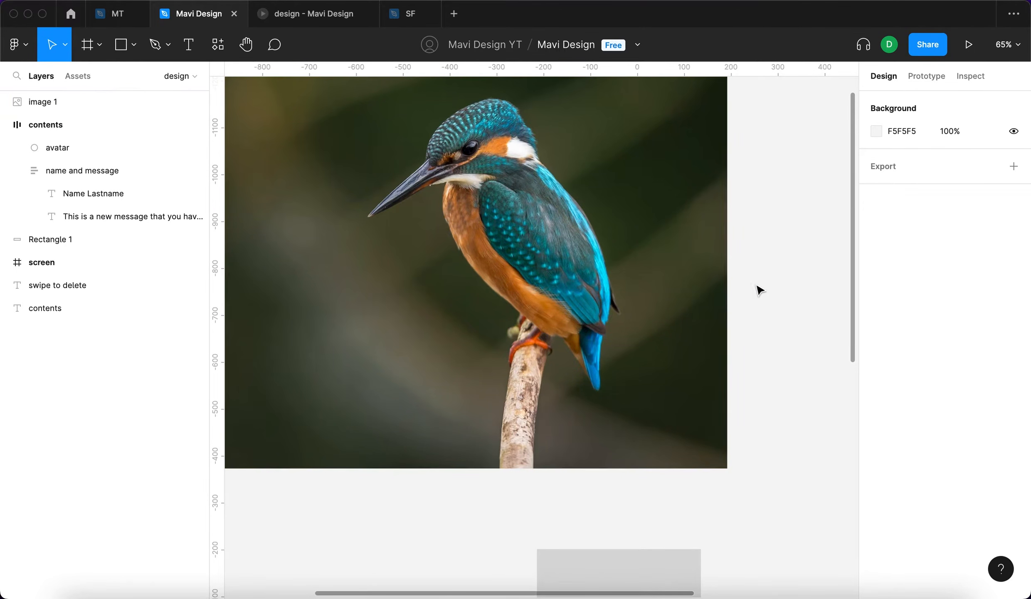
scroll(759, 290, "down", 10)
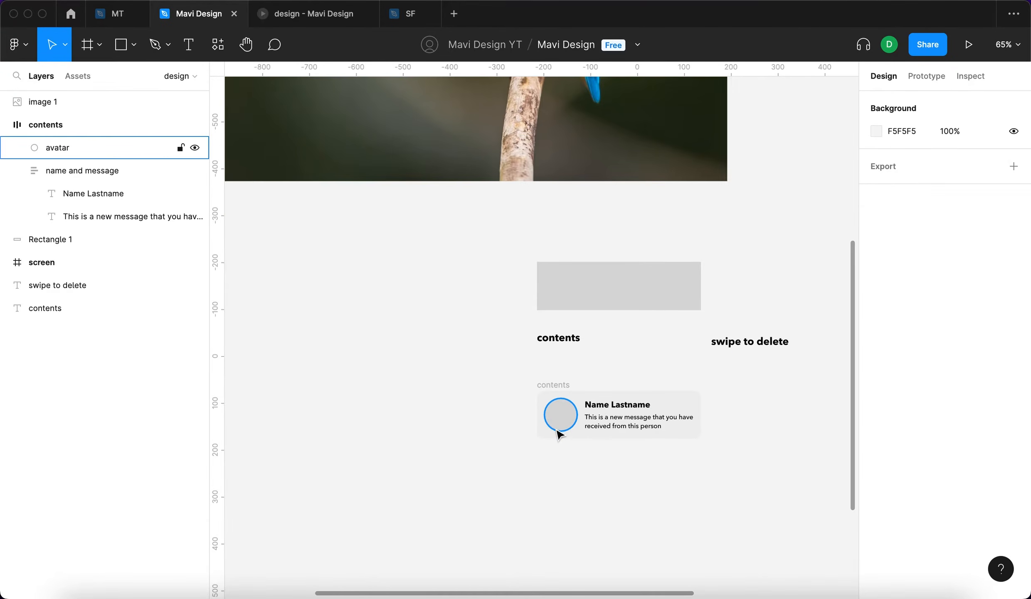
scroll(447, 390, "up", 6)
left_click(495, 337)
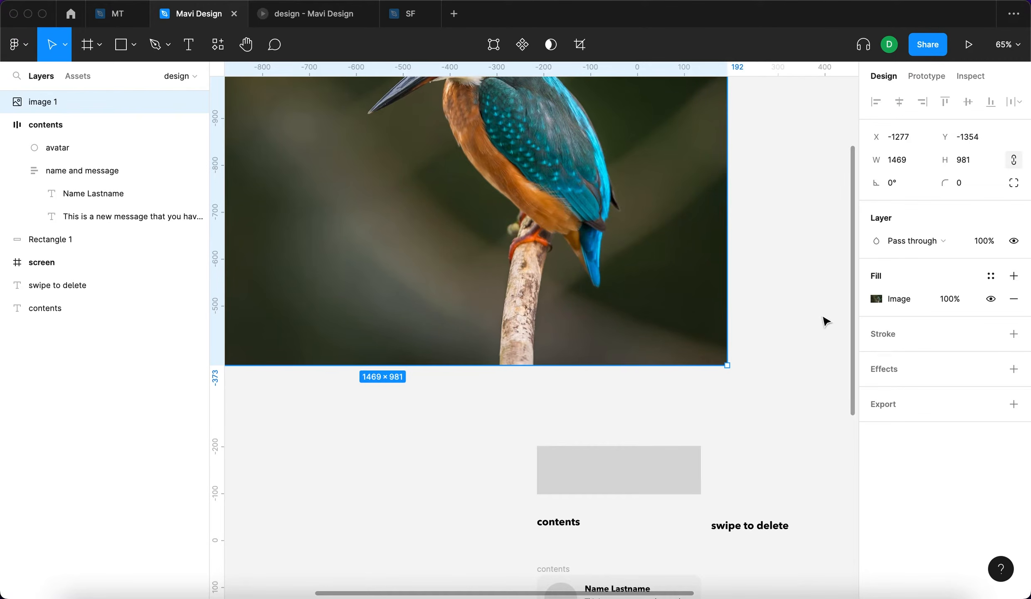
key("super+c")
scroll(564, 340, "down", 12)
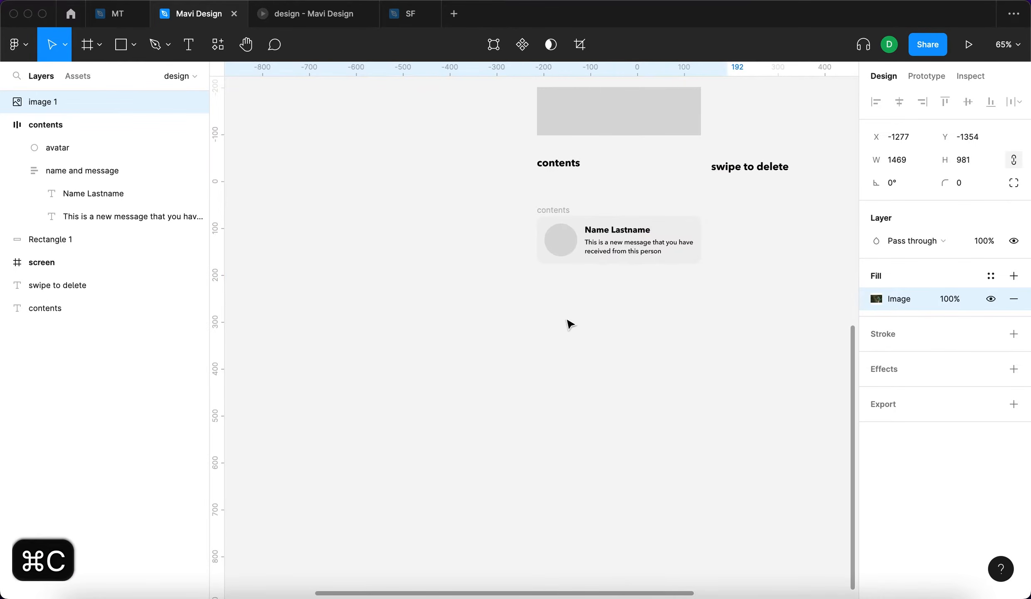
left_click(570, 244)
scroll(569, 244, "up", 5)
scroll(451, 302, "up", 14)
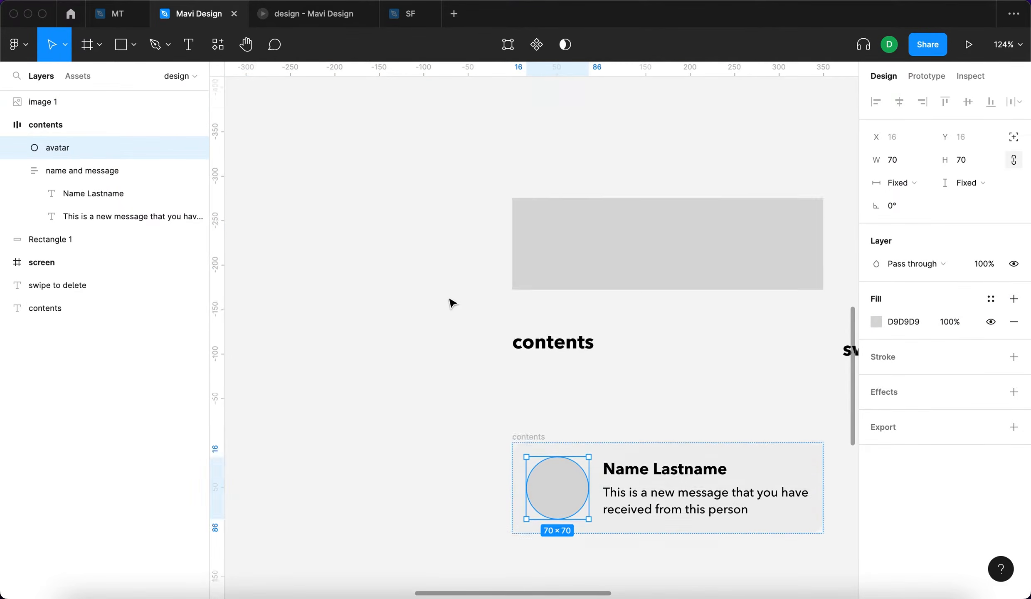
Copy the image fill of the kingfisher photo and paste it onto the avatar circle
left_click(488, 190)
left_click(868, 296)
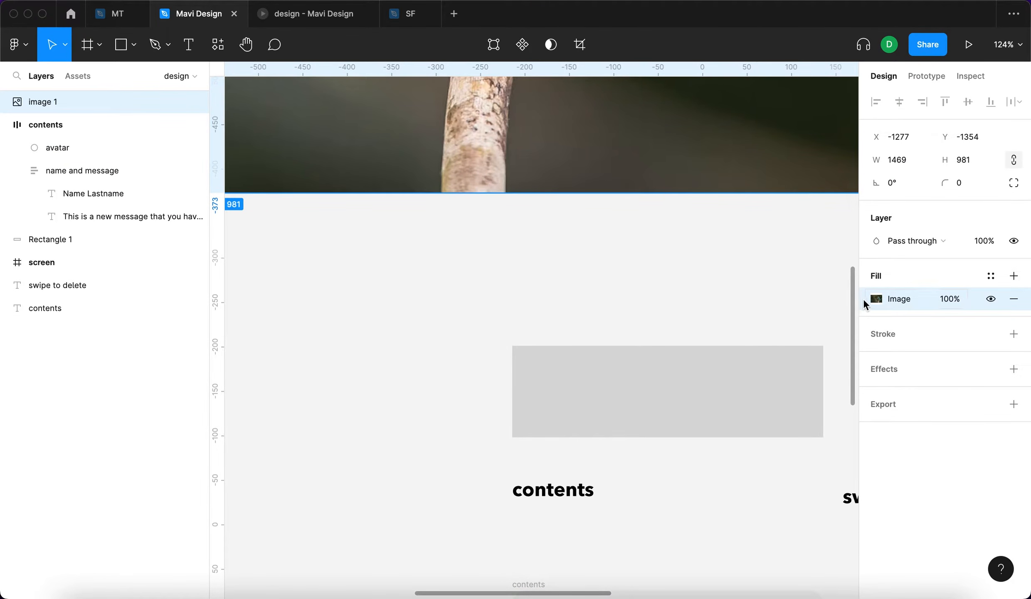
key("super+c")
scroll(651, 368, "down", 8)
left_click(561, 297)
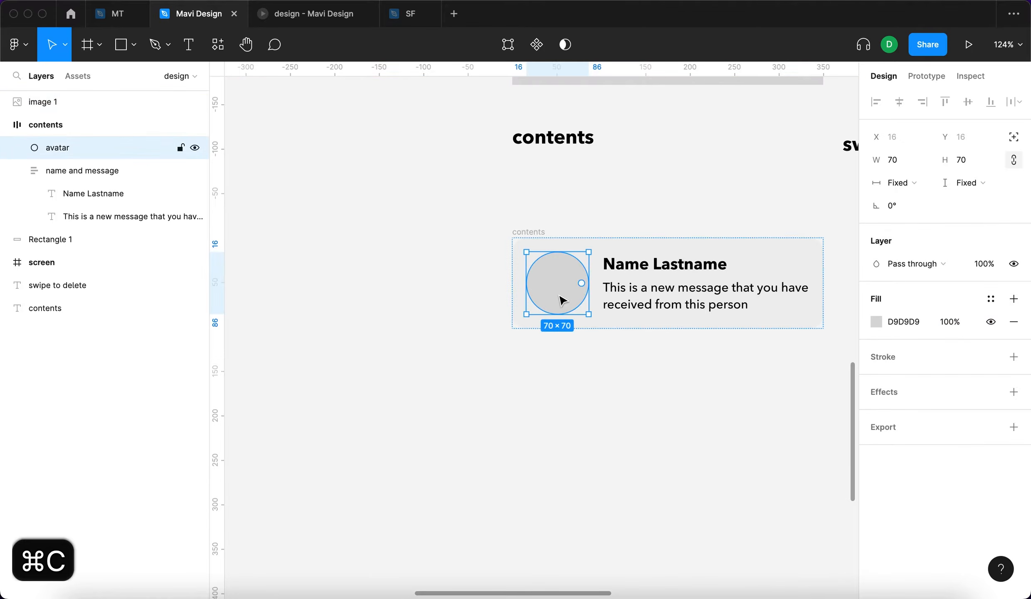
key("super+v")
Switch the avatar's image fill to Crop and reposition and scale the photo so the kingfisher sits inside the circle
scroll(599, 316, "up", 6)
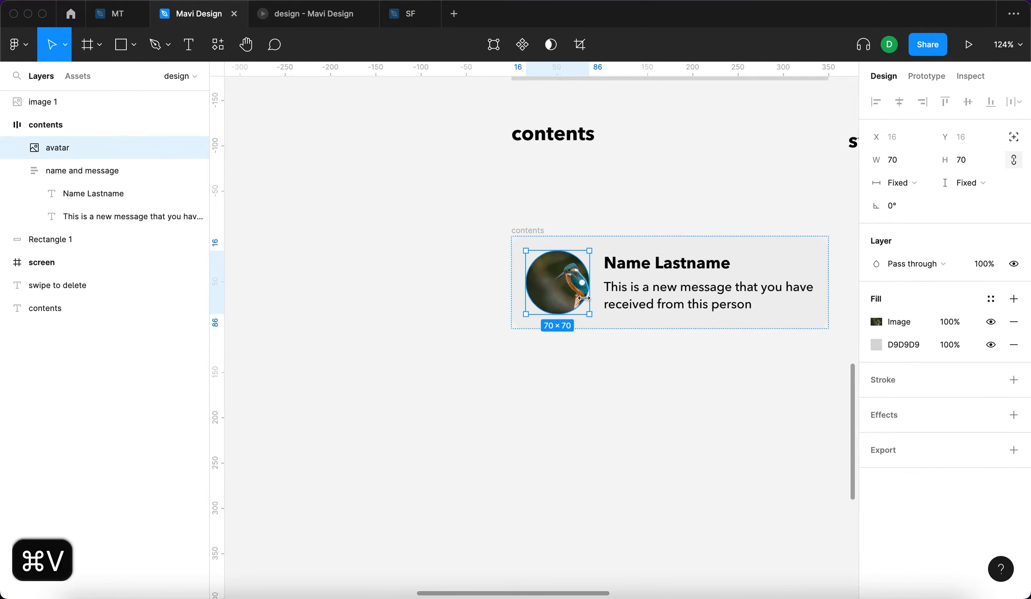
left_click(877, 321)
scroll(469, 275, "right", 3)
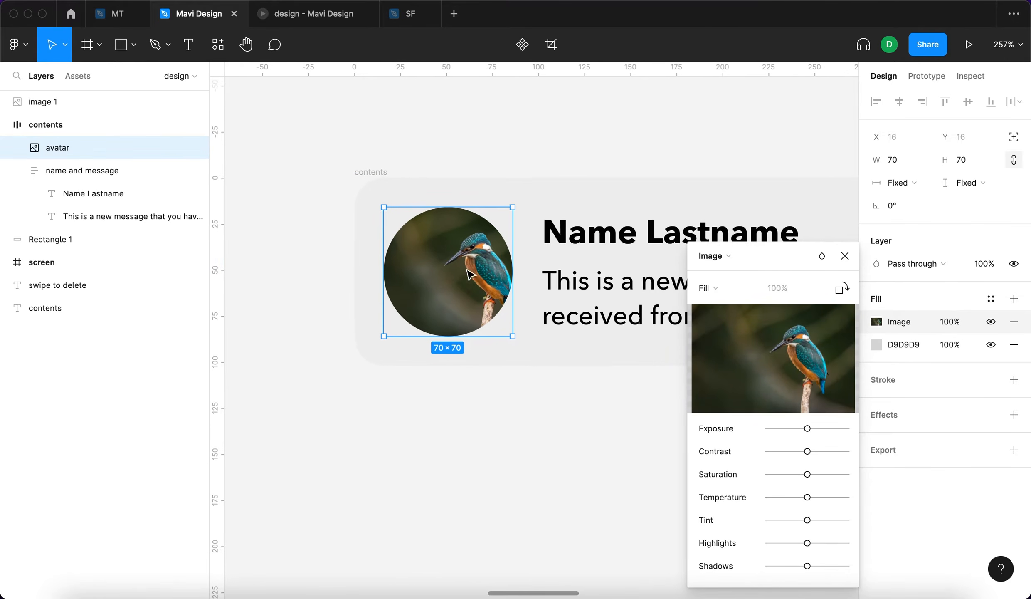
double_click(452, 273)
left_click_drag(346, 261, 276, 275)
left_click_drag(304, 276, 214, 275)
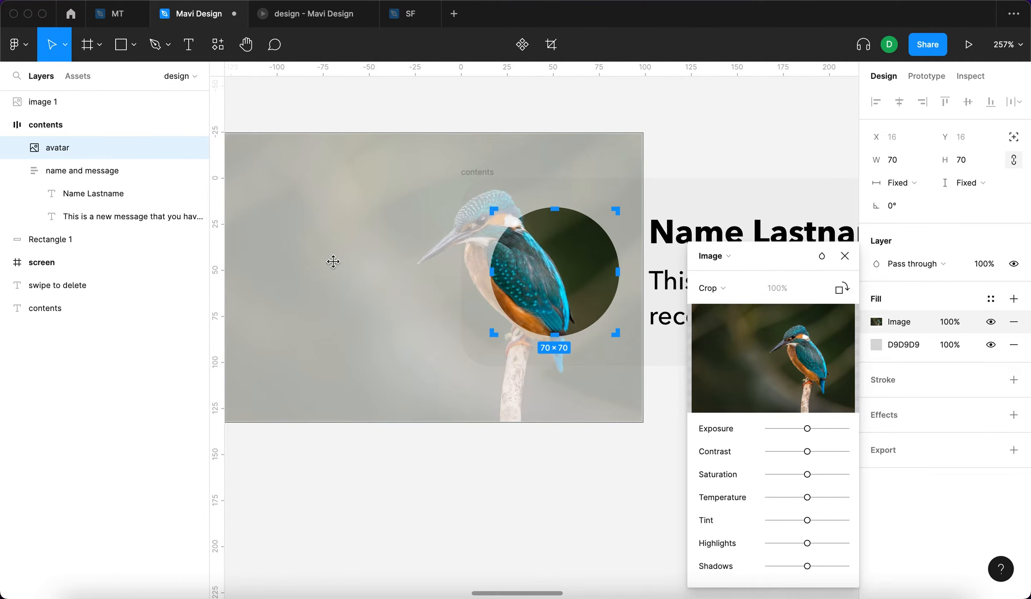
key("Return")
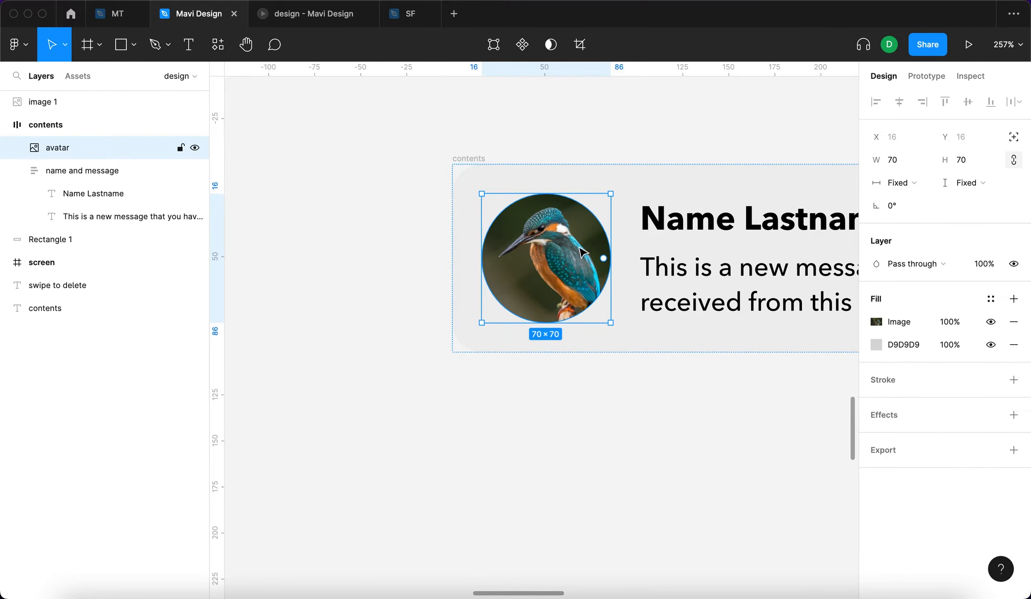
Fine-tune the avatar's crop by slightly shifting and enlarging the photo around the kingfisher
double_click(583, 272)
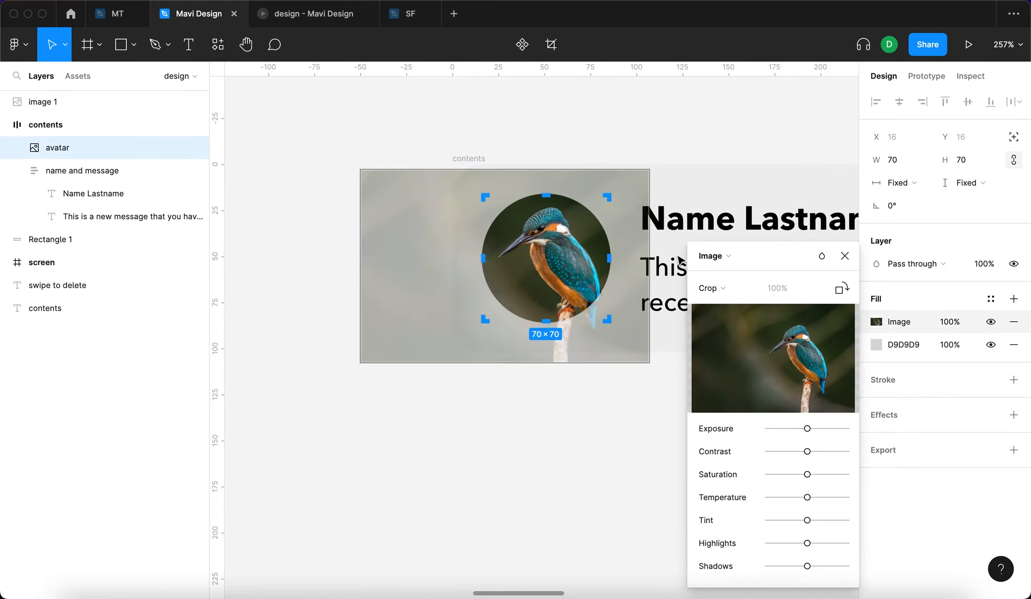
mouse_move(360, 254)
left_mouse_down()
mouse_move(399, 246)
mouse_move(363, 253)
left_mouse_up()
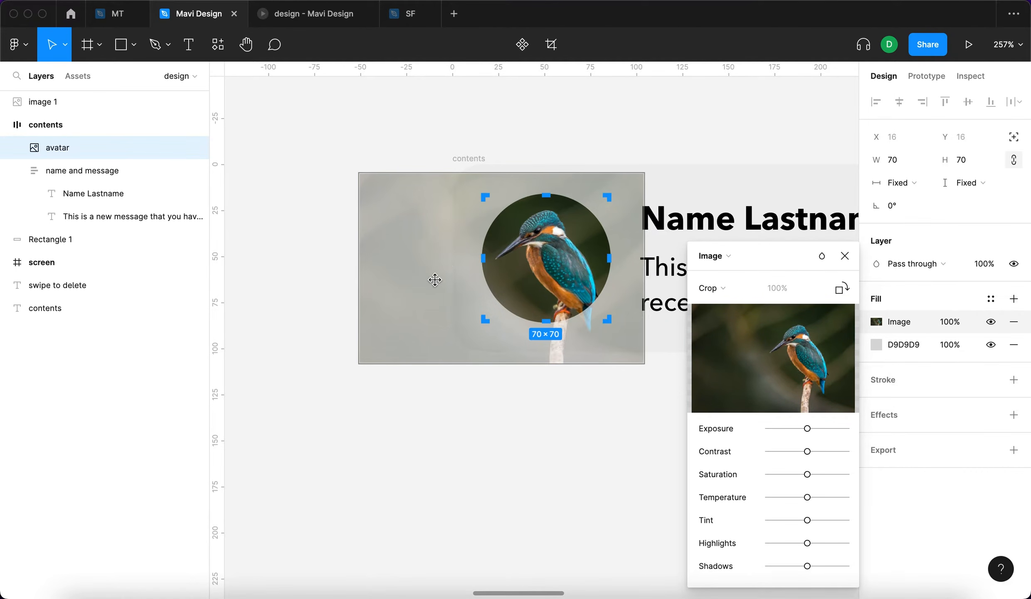
left_click_drag(647, 177, 658, 166)
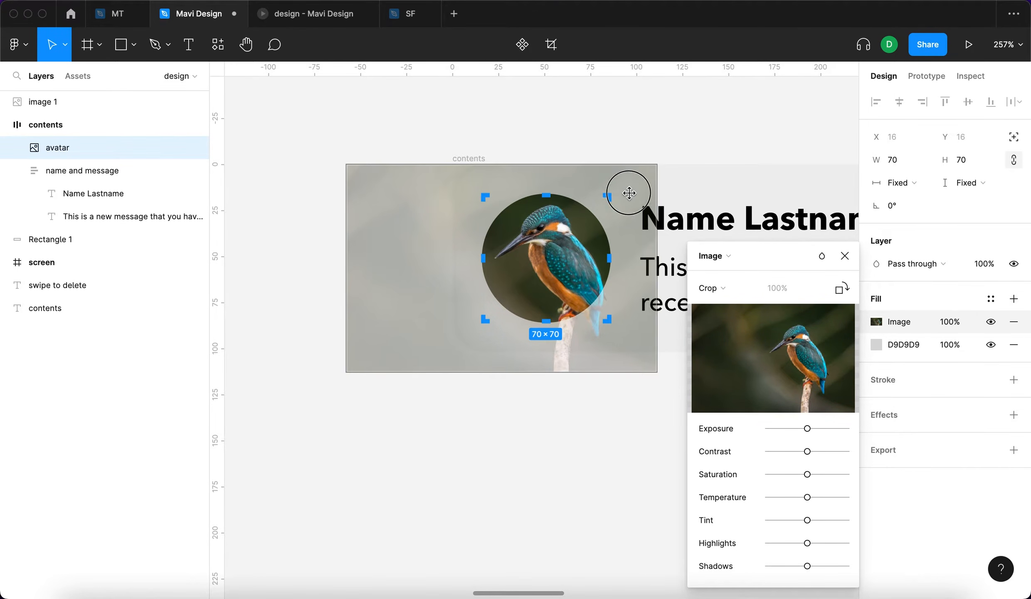
key("Return")
Delete the large original kingfisher photo from the canvas
scroll(626, 193, "down", 5)
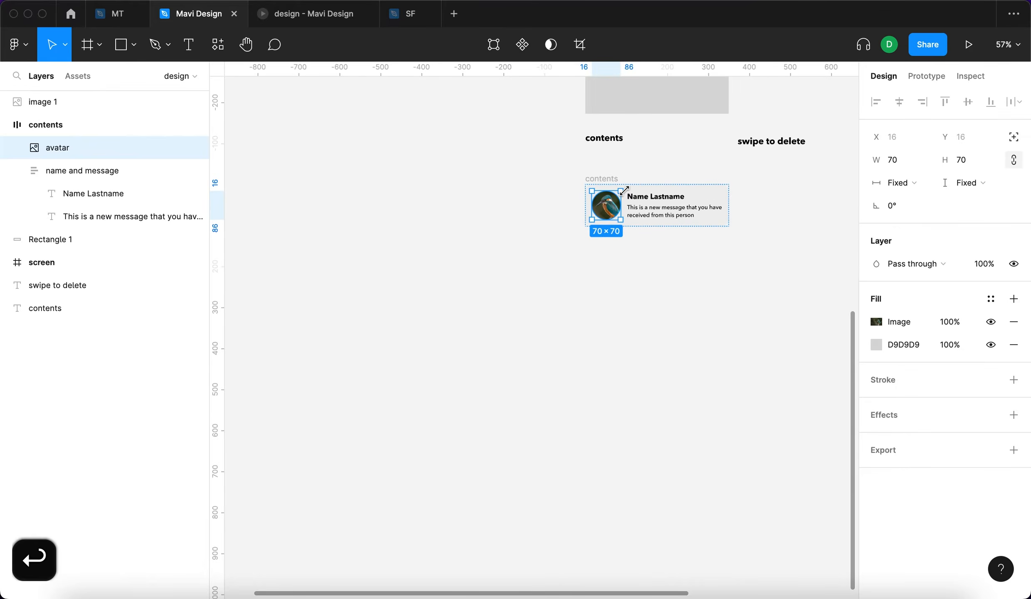
scroll(626, 194, "up", 7)
left_click(636, 196)
key("BackSpace")
scroll(613, 395, "down", 4)
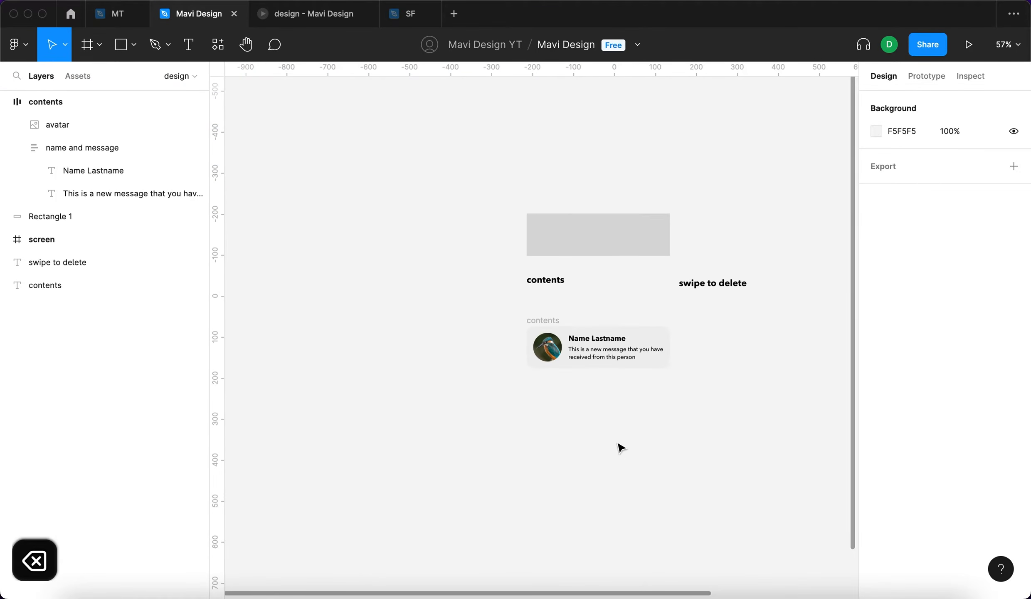
Turn the "contents" frame into a component
scroll(611, 334, "up", 5)
left_click(327, 261)
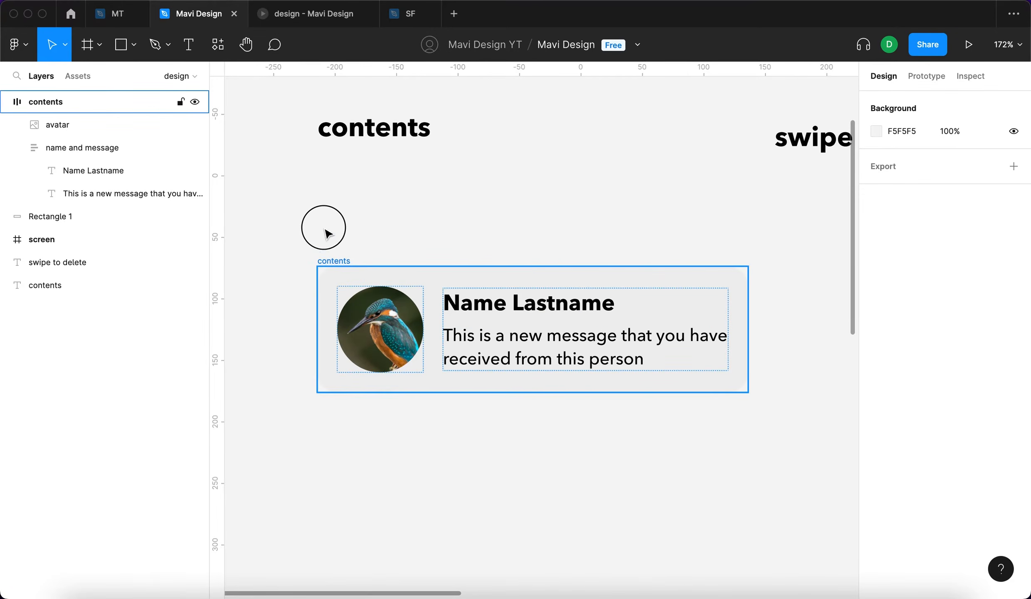
scroll(519, 276, "down", 4)
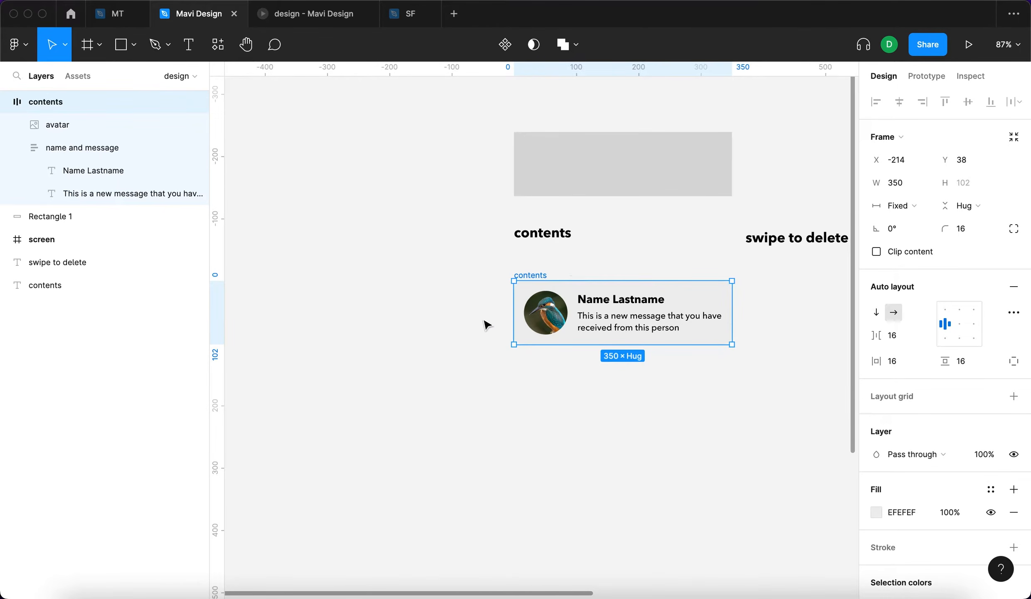
left_click(504, 44)
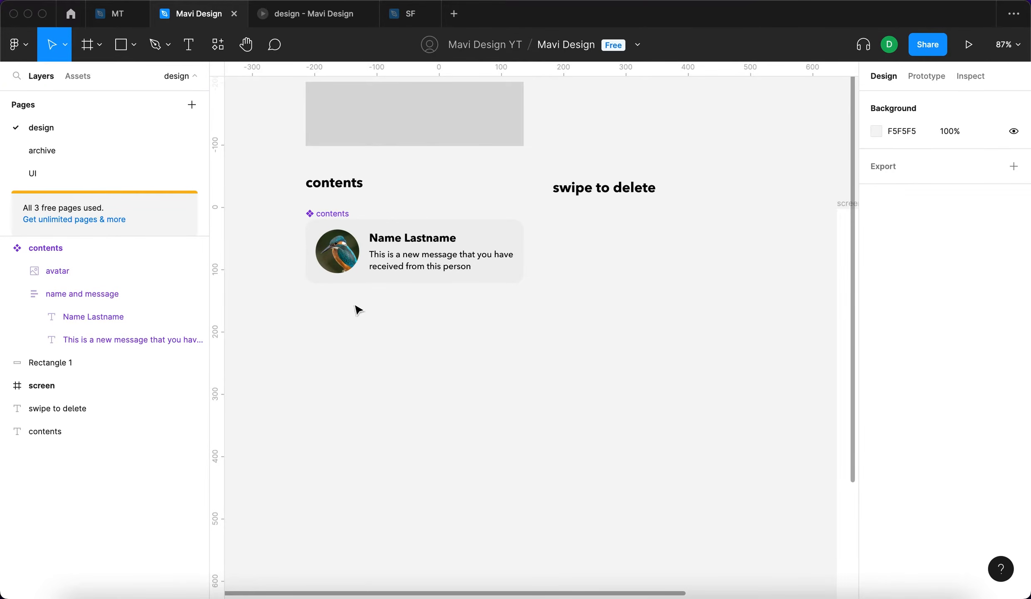
Place an instance of the local "contents" component below the "swipe to delete" heading
left_click(79, 76)
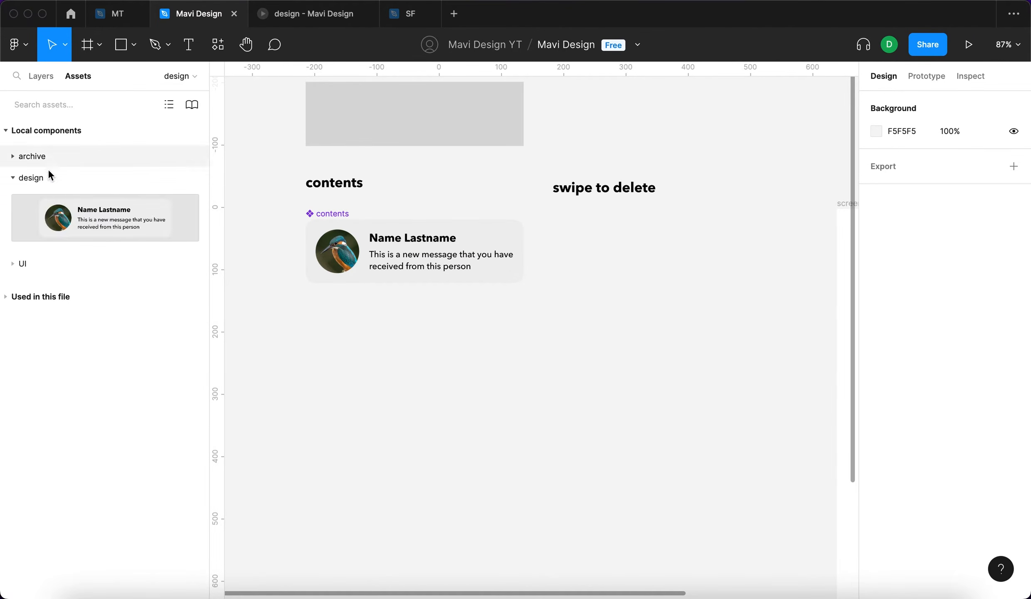
left_click_drag(59, 221, 635, 299)
left_click(596, 460)
Shift the grey rectangle, "contents" heading and main component left, and align the instance beneath "swipe to delete" at X 183, Y 23
left_click(414, 195)
left_click_drag(509, 319, 296, 83)
left_click_drag(437, 115, 361, 110)
left_click(665, 276)
left_click_drag(669, 270, 670, 269)
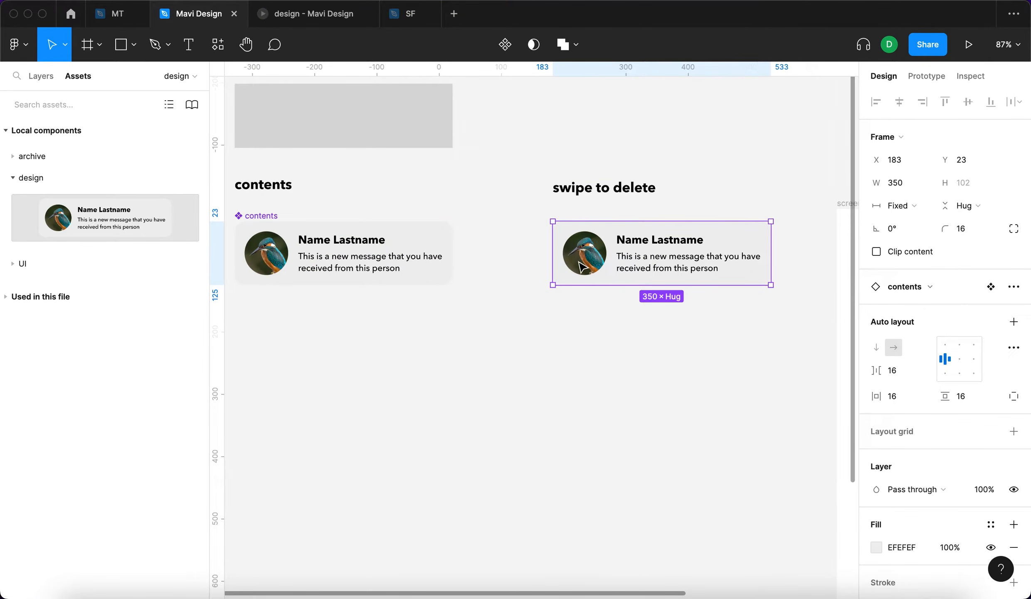
Wrap the "contents" instance under the "swipe to delete" heading in an auto layout frame
left_click(619, 317)
left_click_drag(615, 318, 565, 327)
left_click(629, 273)
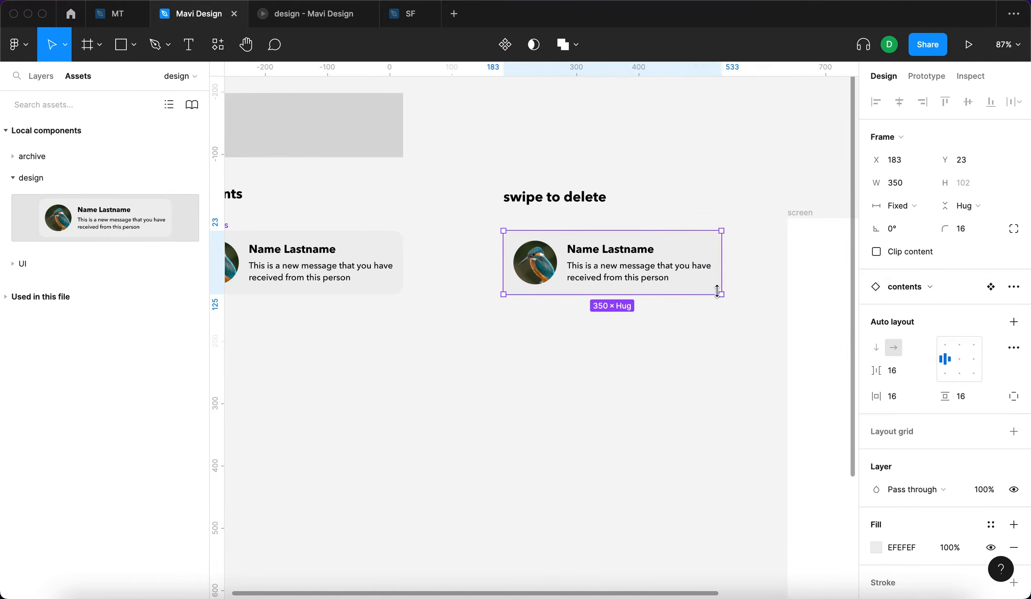
key("shift+a")
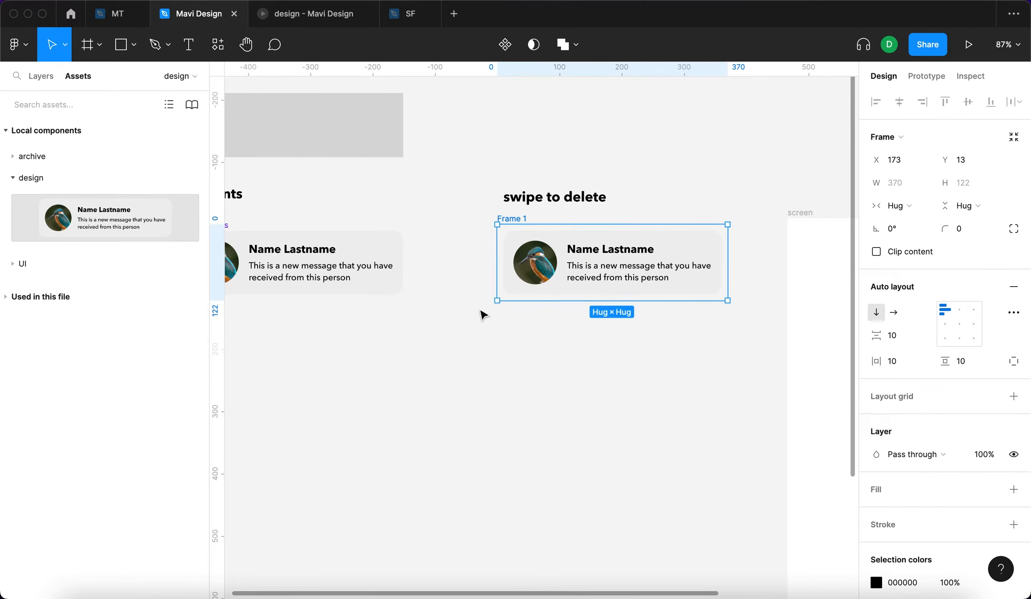
Rename the new auto layout frame as "swipe to delete"
key("super+r")
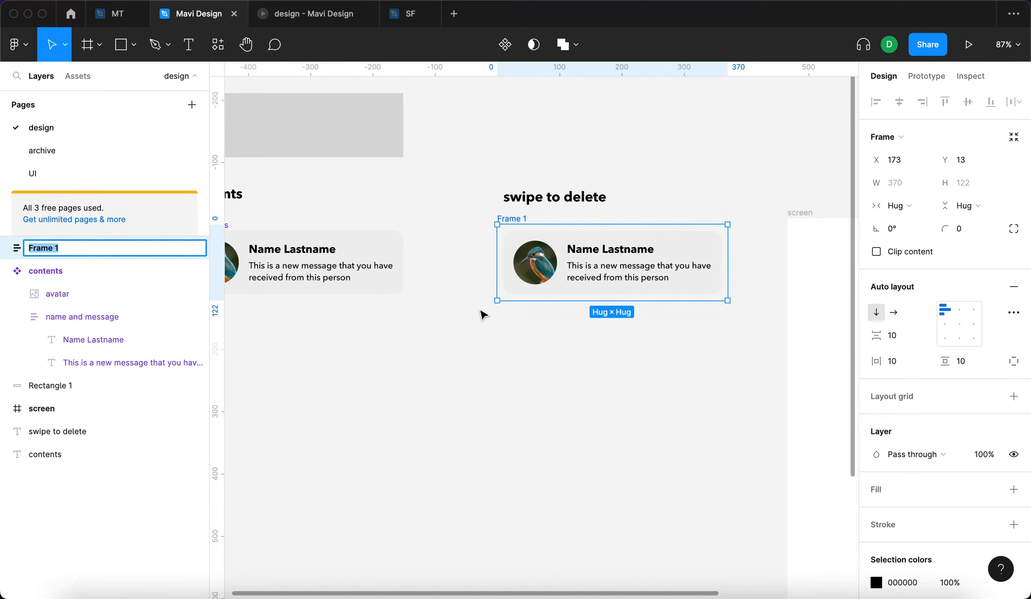
type("sw")
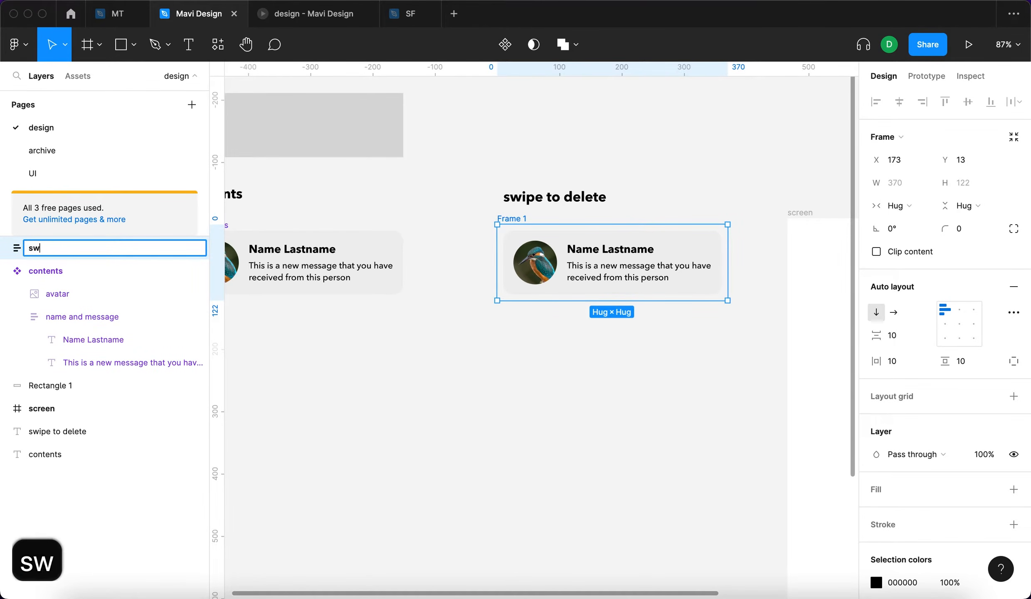
type("ipe to delete")
key("Return")
scroll(656, 477, "left", 5)
scroll(656, 476, "up", 2)
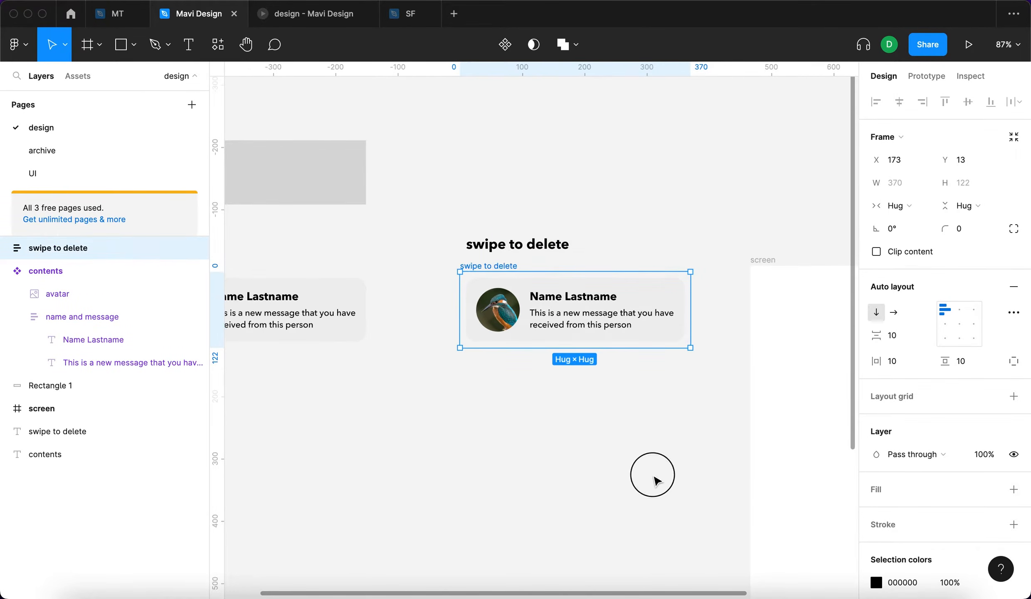
Draw a 40 × 40 square on the empty canvas above the "swipe to delete" heading
left_click(656, 478)
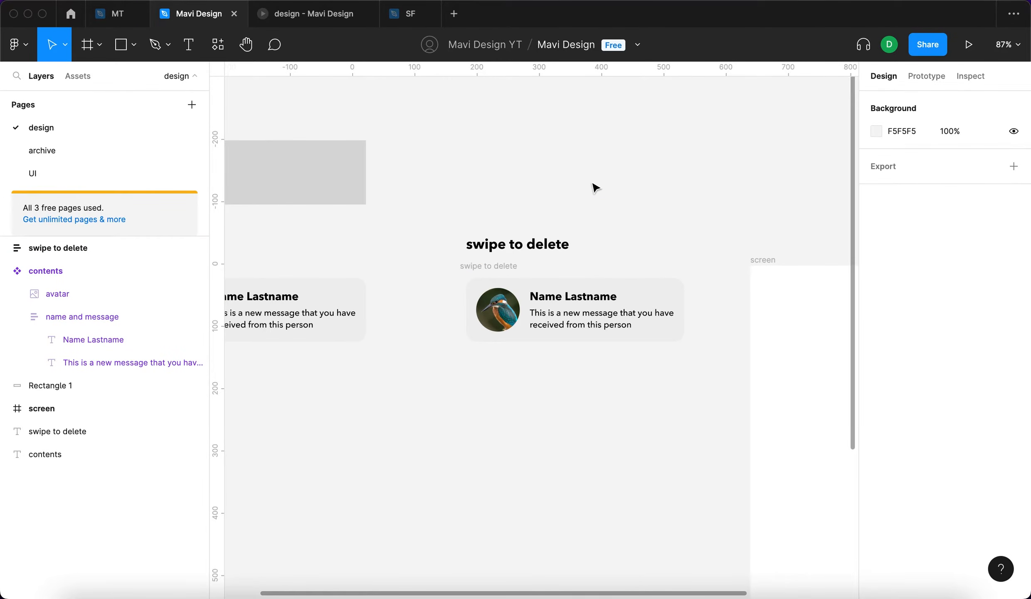
scroll(483, 175, "up", 10)
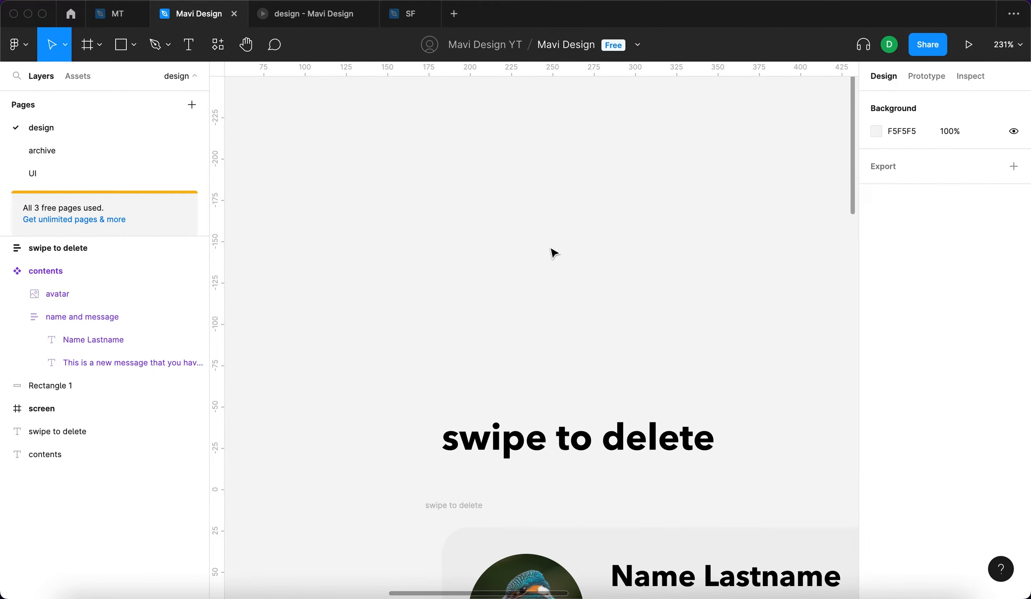
scroll(553, 250, "down", 6)
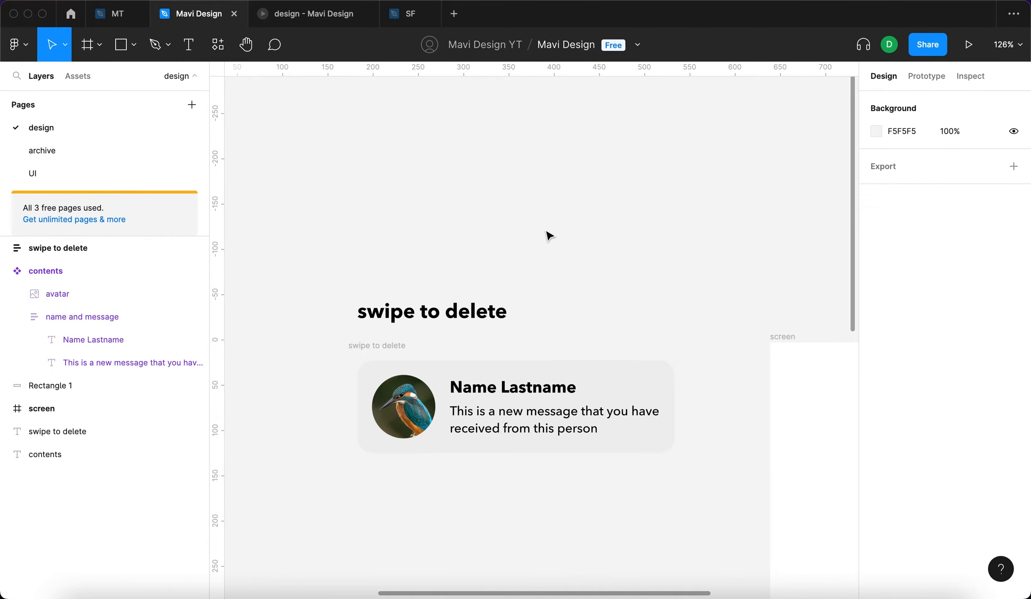
key("r")
mouse_move(534, 175)
left_mouse_down()
mouse_move(721, 410)
mouse_move(583, 200)
mouse_move(389, 170)
left_mouse_up()
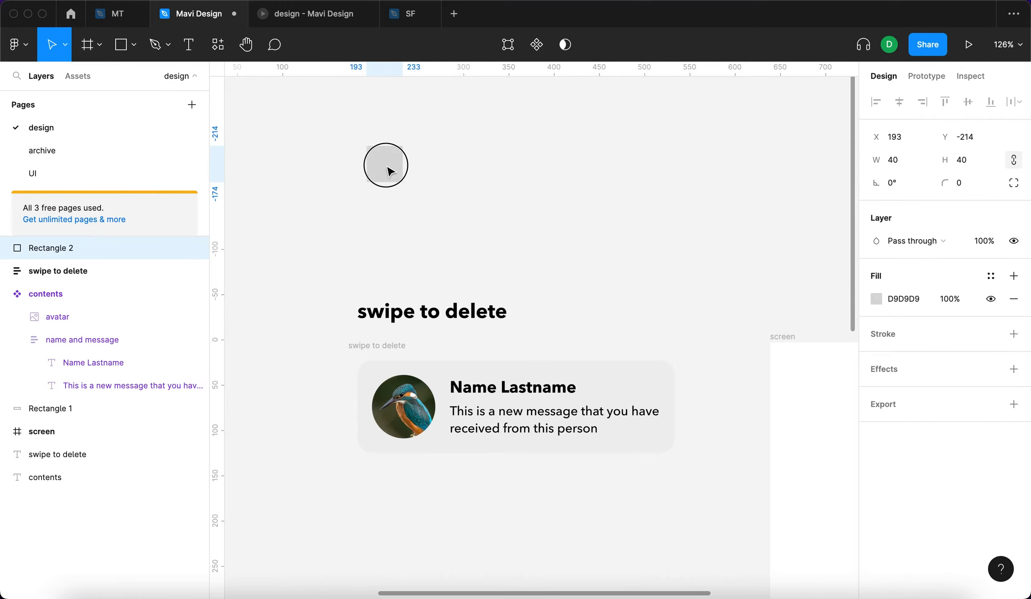
left_click(433, 156)
Duplicate the 40 × 40 square beside the original and resize the copy to 24 × 32
scroll(392, 161, "up", 3)
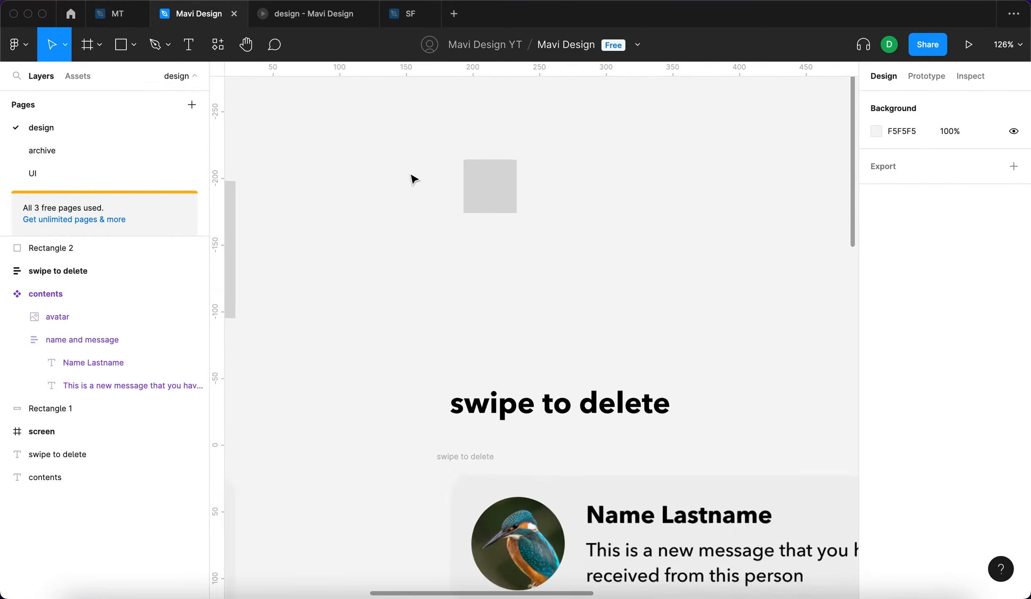
scroll(409, 178, "up", 3)
scroll(571, 189, "right", 3)
left_click(478, 209)
scroll(467, 210, "right", 2)
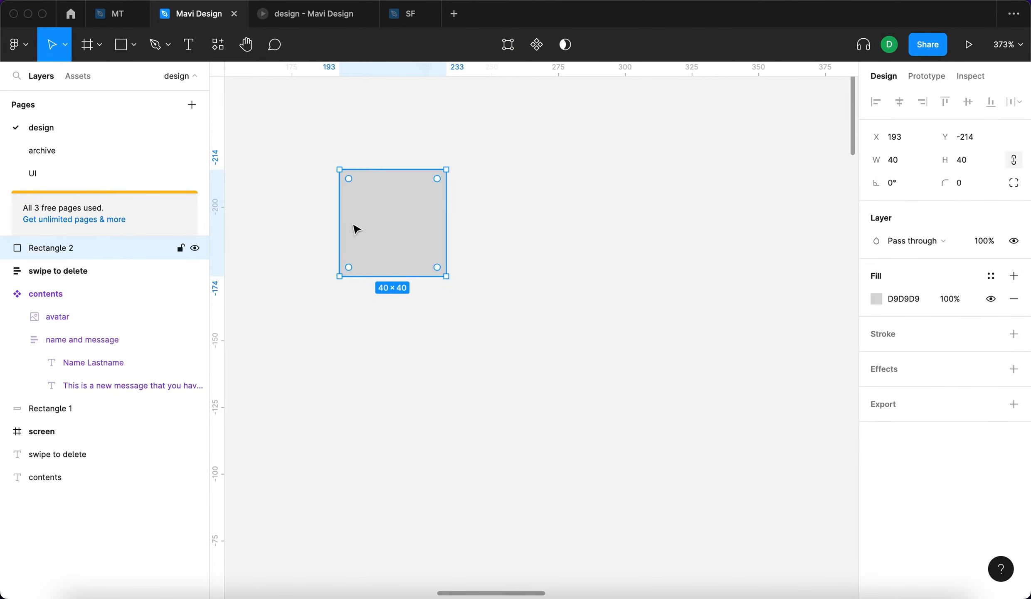
left_click_drag(369, 224, 600, 239)
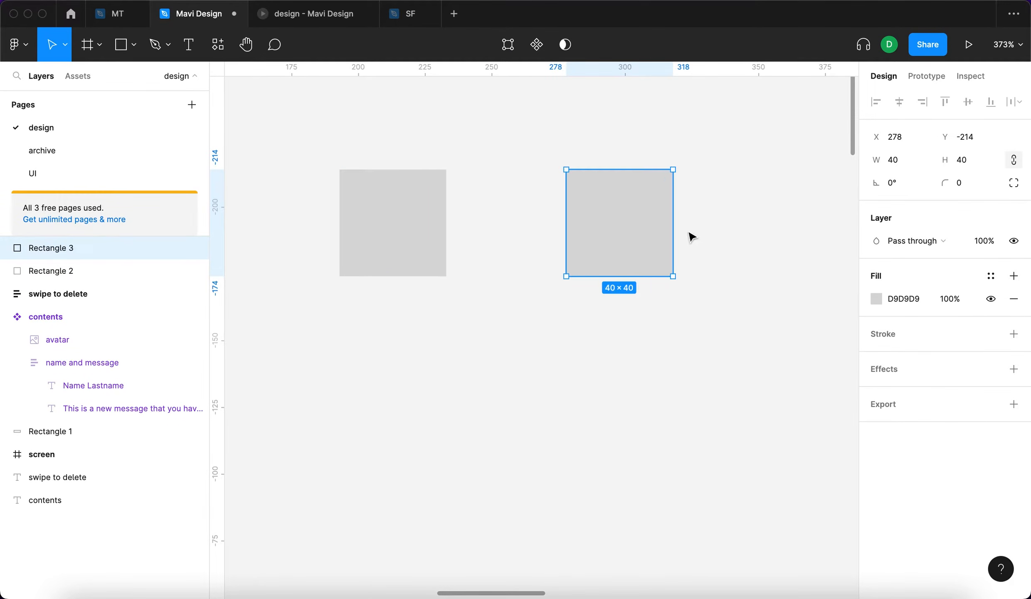
left_click_drag(673, 229, 651, 237)
left_click_drag(634, 276, 632, 267)
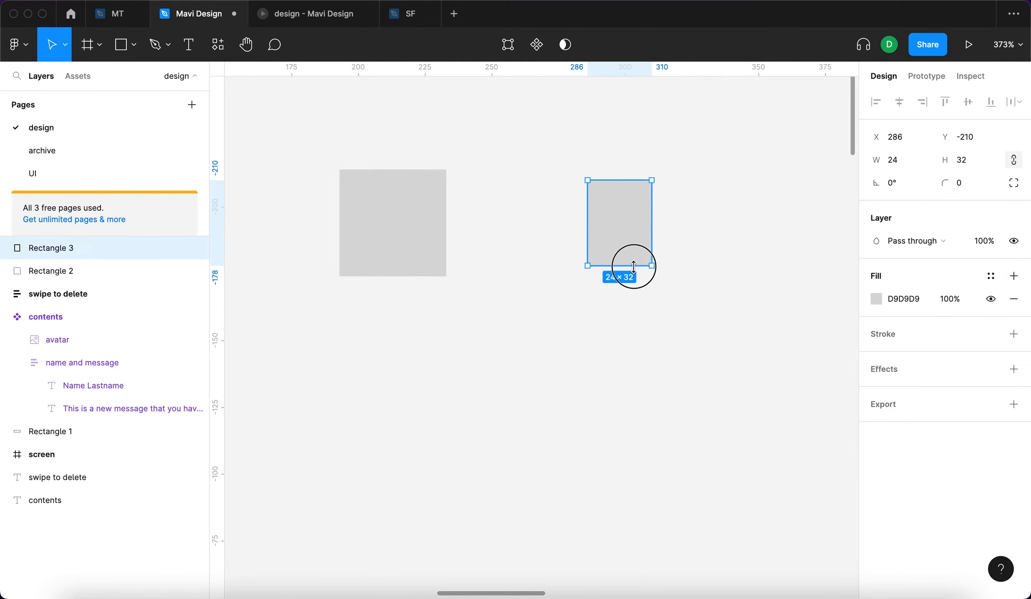
Replace the 24 × 32 rectangle's fill with a black stroke centred on its edges
left_click(1011, 307)
left_click(1013, 312)
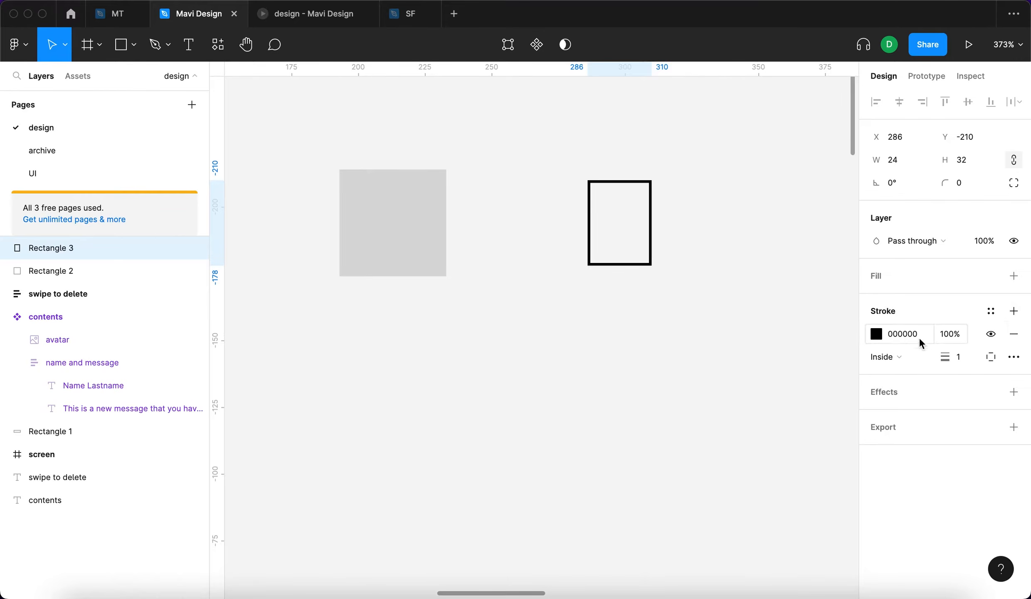
left_click(885, 356)
left_click(900, 339)
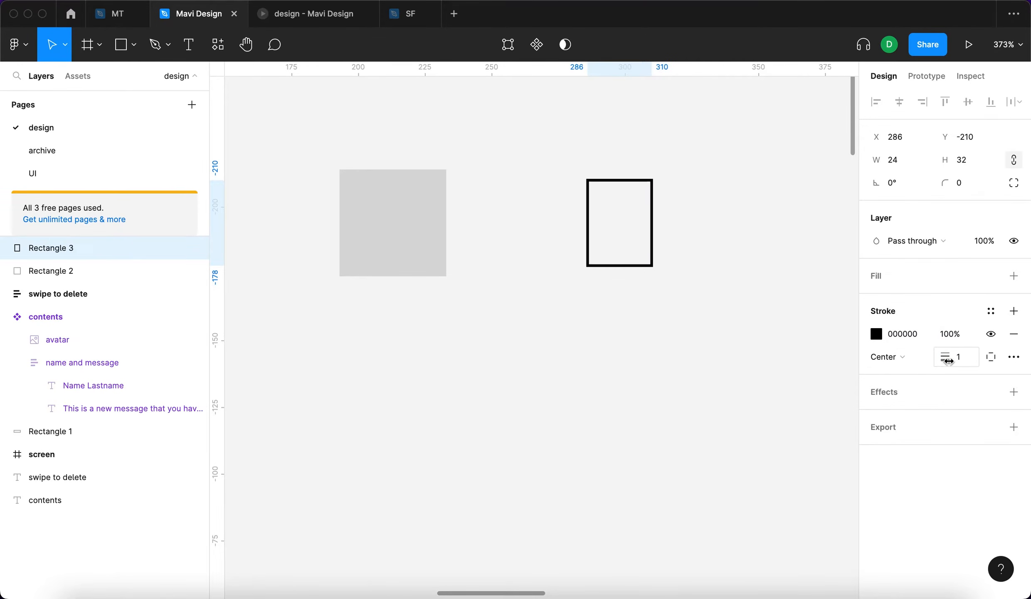
Set the outlined rectangle's stroke thickness to 2
key("shift+Up")
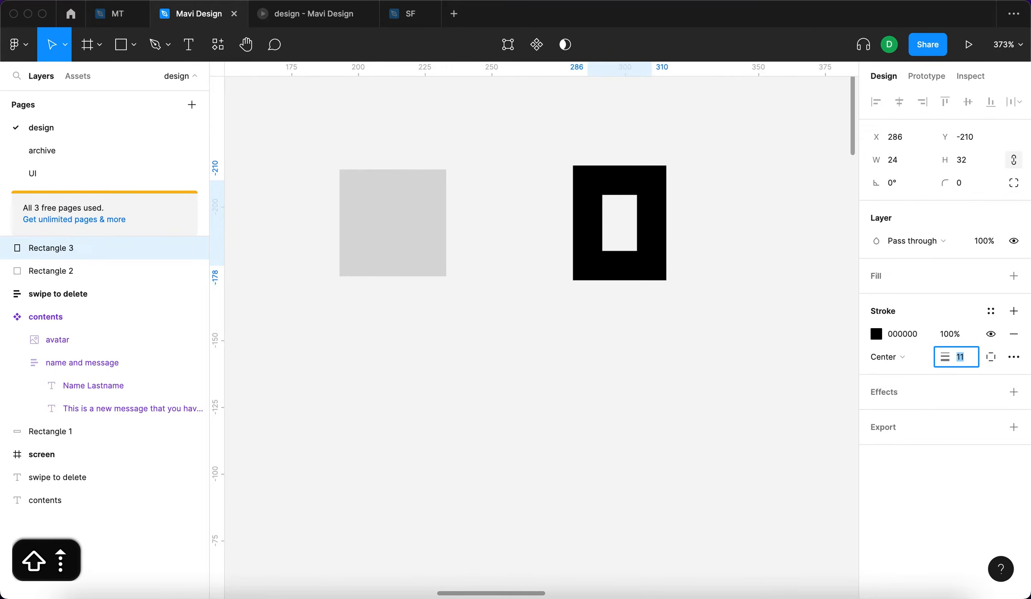
key("Down")
key("Down")
key("Down")
key("Down")
key("Down")
key("Down")
key("Down")
key("Down")
key("Down")
key("Return")
Shorten the outlined rectangle to 24 × 24 as a bin body and duplicate it above as a 30 × 8 lid
left_click_drag(614, 179, 613, 203)
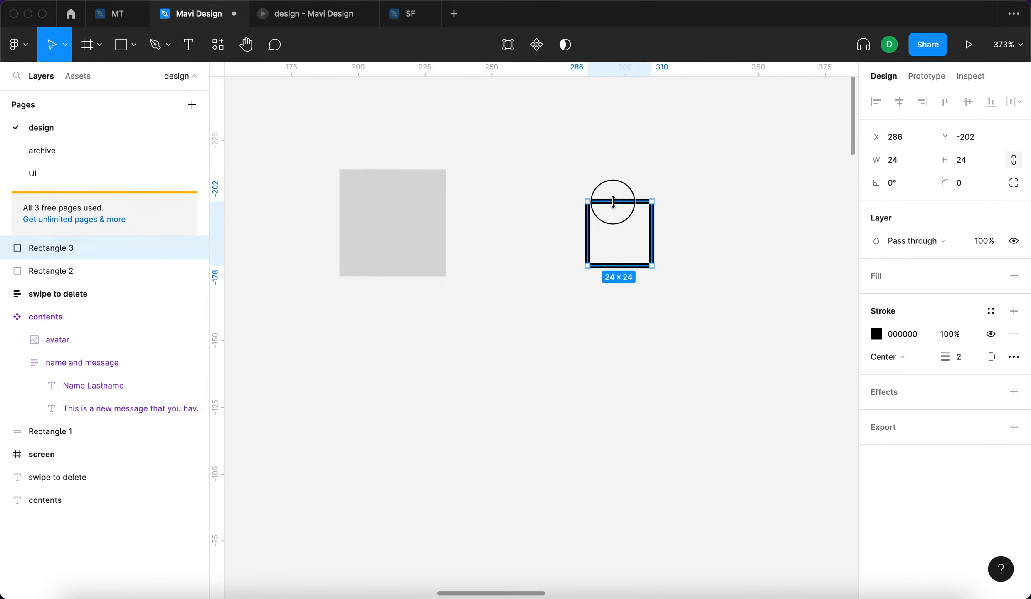
left_click_drag(623, 252, 626, 188, "alt")
left_click_drag(627, 138, 627, 181)
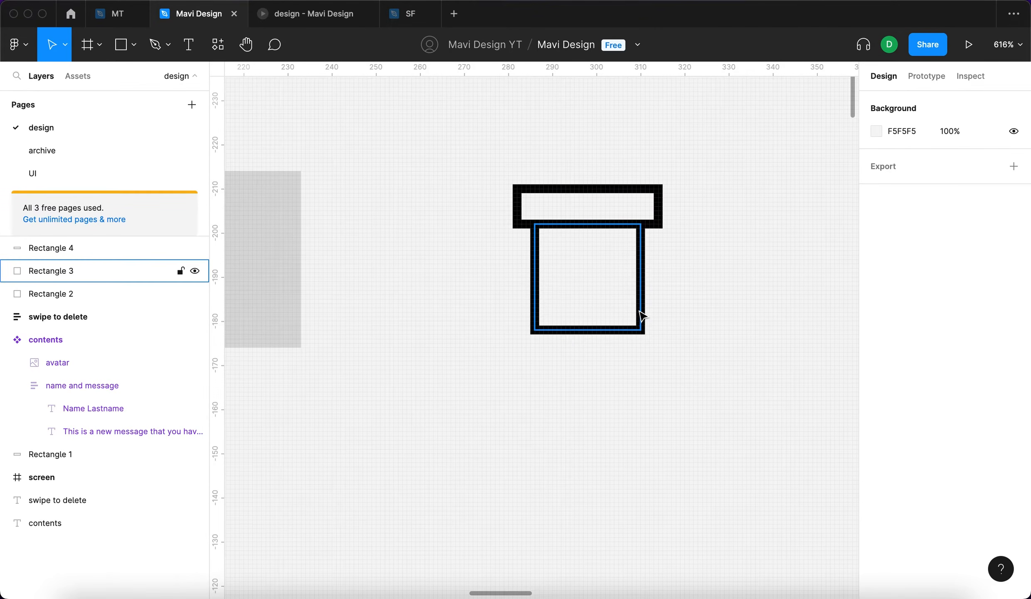
left_click(555, 225)
left_click_drag(511, 205, 523, 206)
left_click(748, 210)
scroll(759, 210, "up", 3)
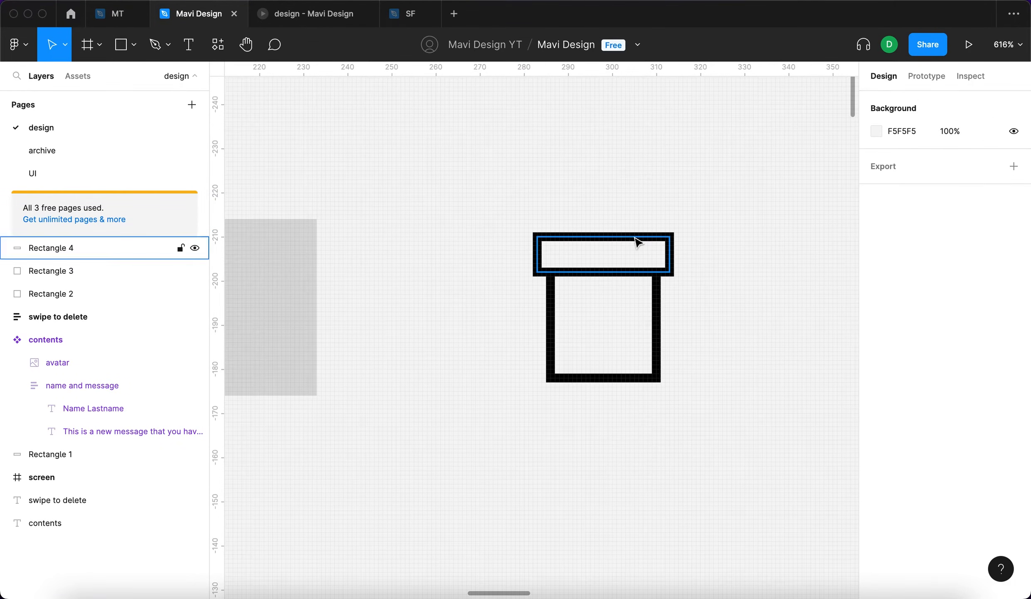
Duplicate the lid above itself and delete the bottom edge of the copy to leave an open shape
left_click(637, 240)
left_click_drag(635, 265, 647, 198)
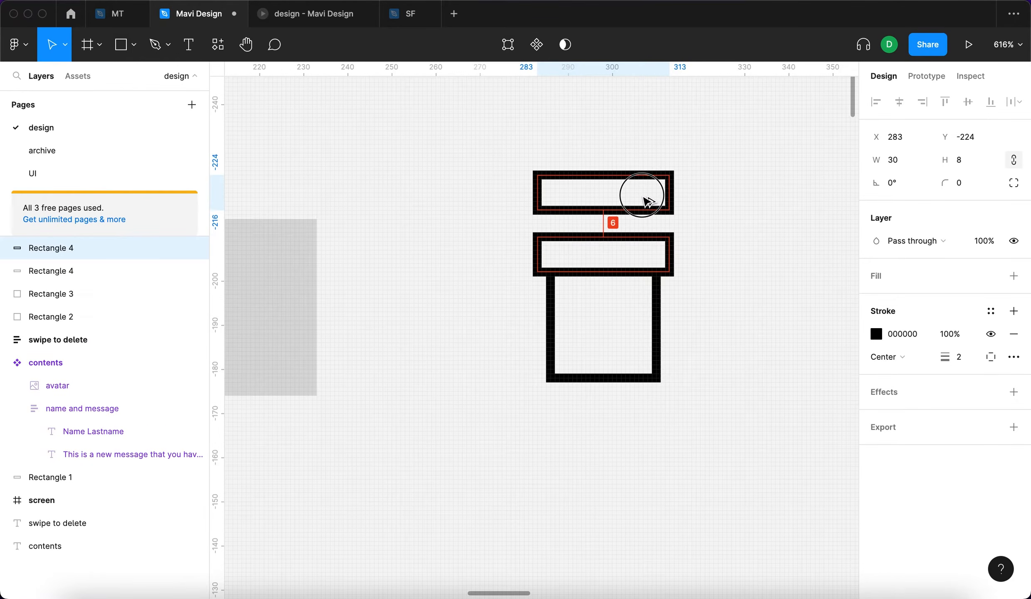
key("Return")
left_click(608, 212)
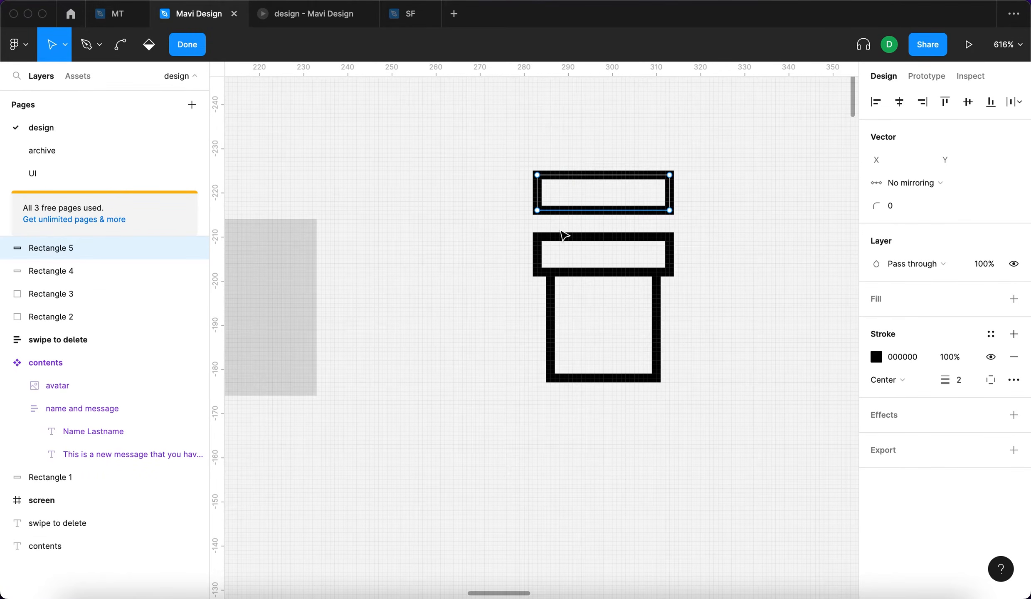
key("BackSpace")
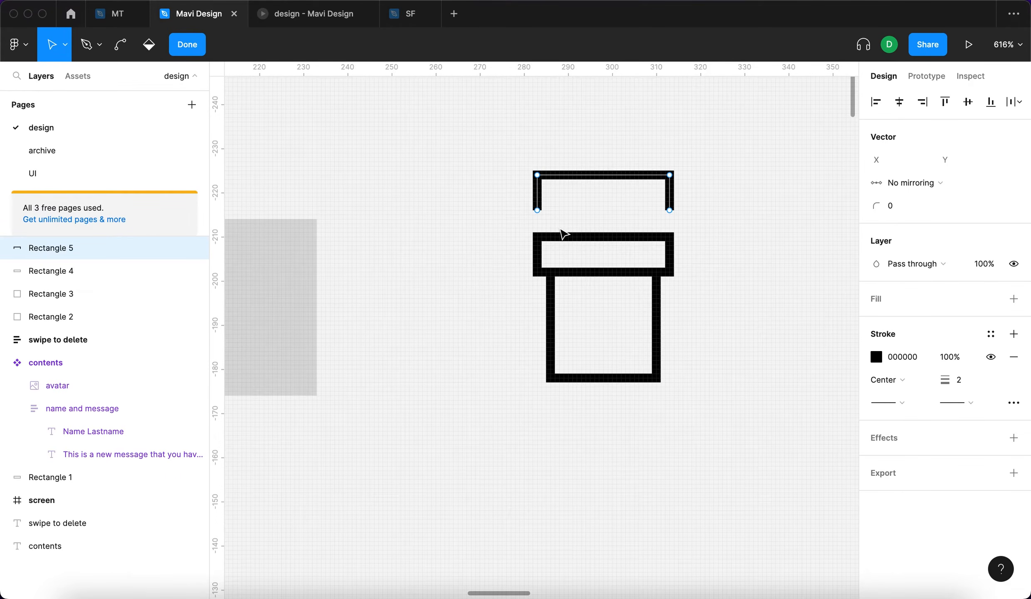
key("Return")
Round the open shape's corners to 3 and resize it into a 10 × 5 handle centred on the lid
left_click(966, 187)
key("Up")
key("Up")
key("Up")
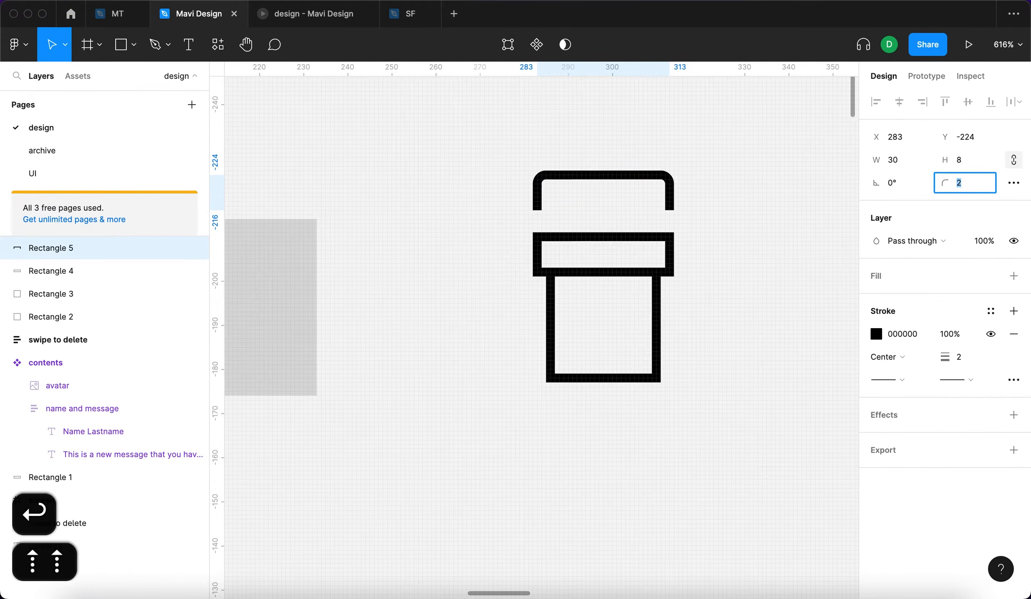
key("Return")
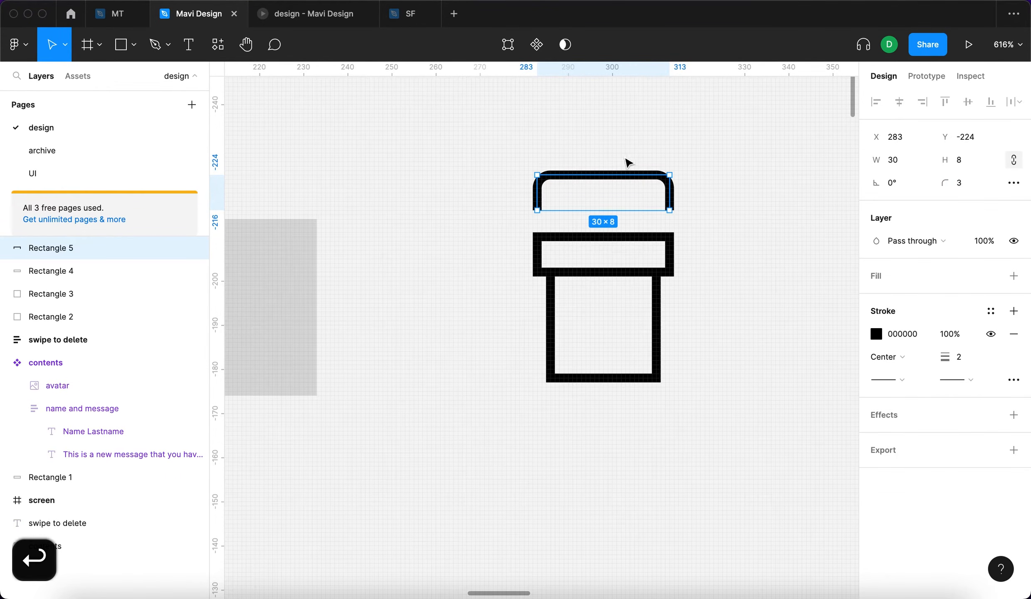
left_click_drag(668, 192, 610, 214)
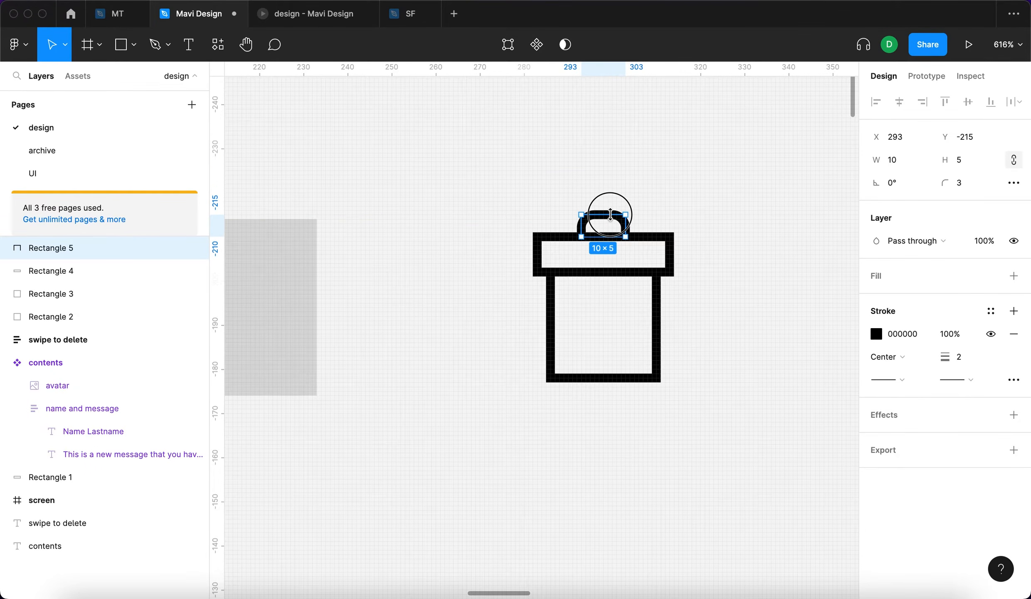
left_click(722, 224)
Set the radius of the lid's two top corners to 4 using individual corner radii
left_click(670, 237)
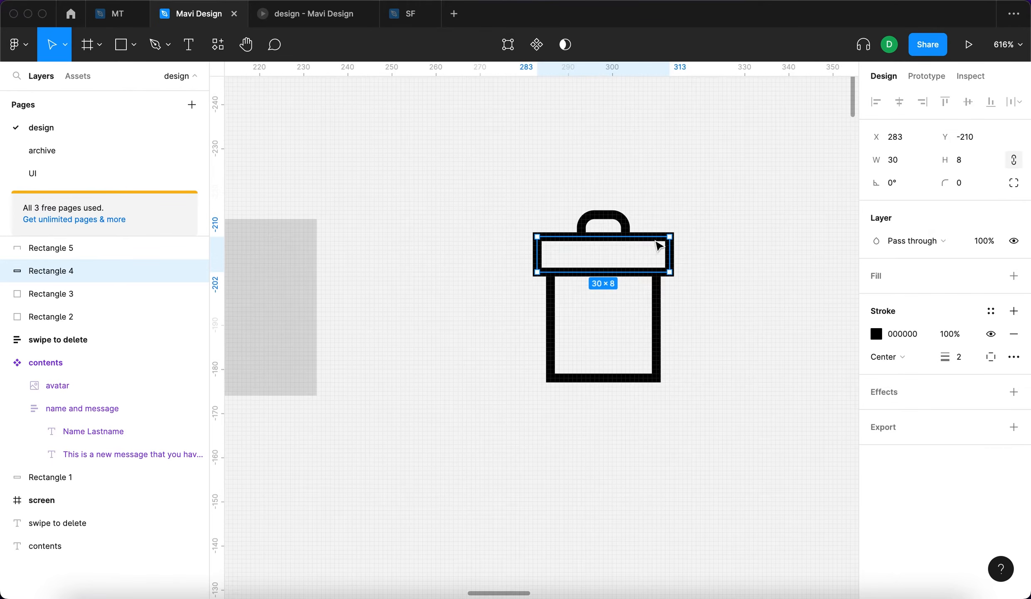
left_click(1016, 188)
left_click(899, 206)
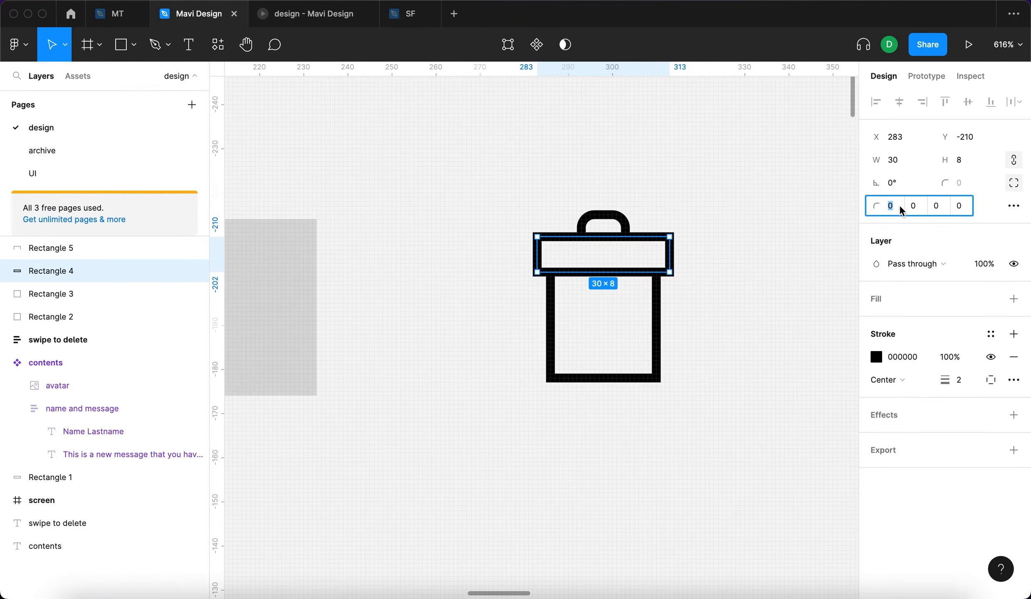
key("Up")
key("Up")
key("Up")
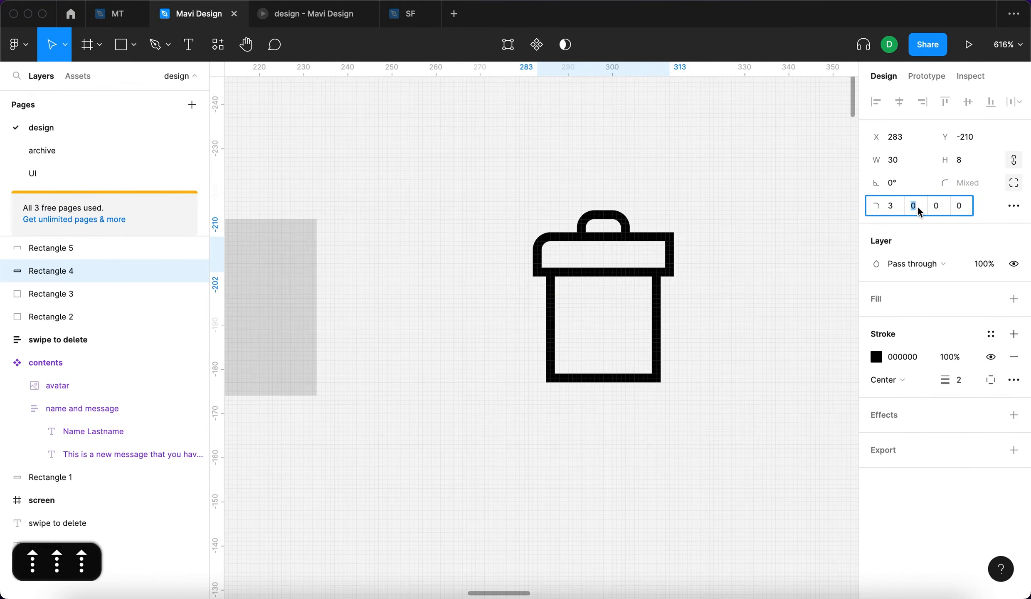
key("Up")
key("Up")
key("Up")
key("Up")
left_click(893, 208)
key("Up")
key("Up")
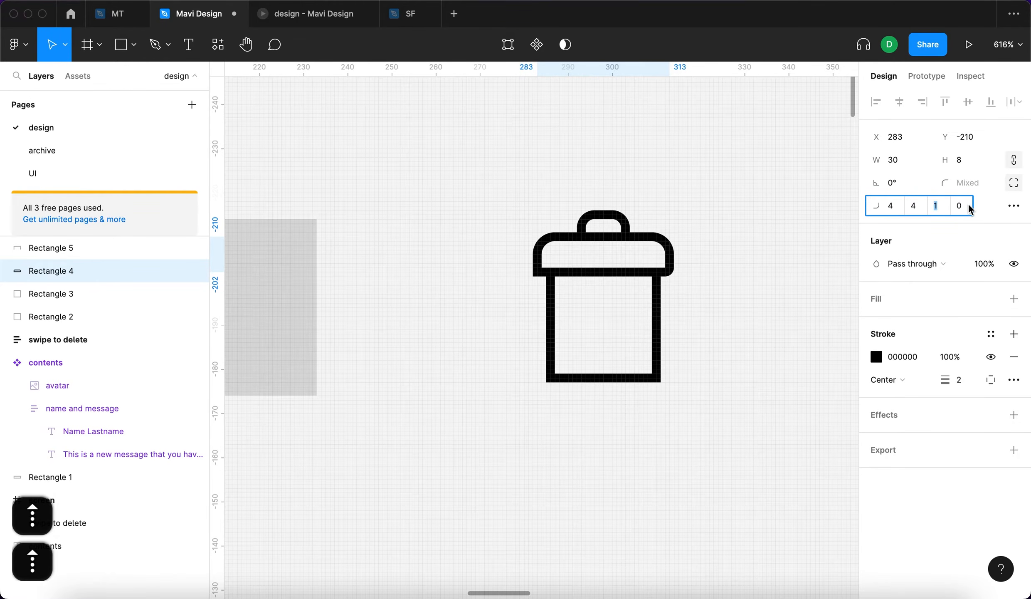
key("Up")
key("Down")
key("Down")
key("Down")
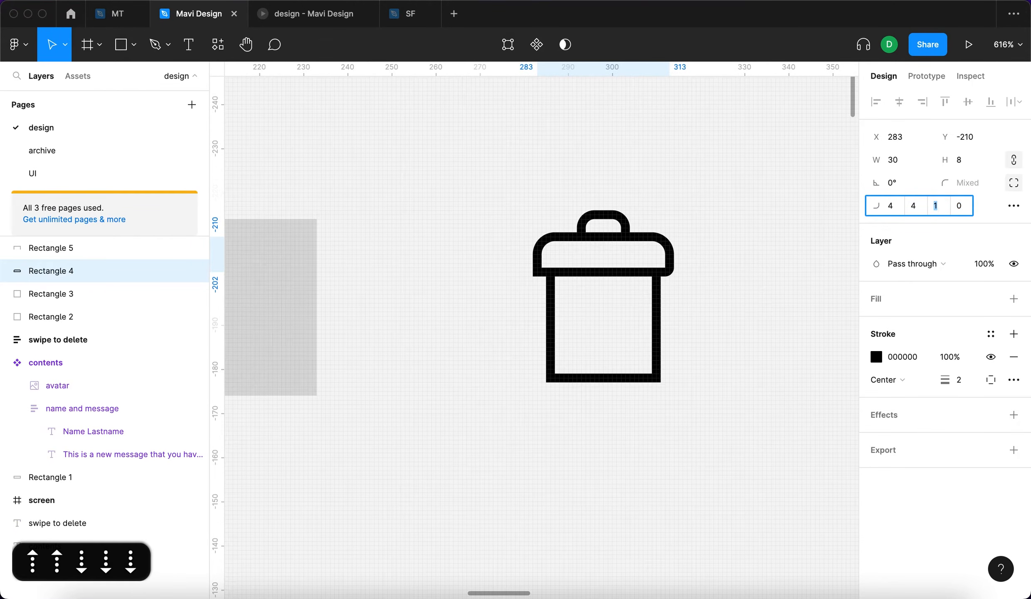
key("Return")
Apply round stroke joins to the handle, lid and bin body together
left_click(702, 304)
left_click_drag(728, 410, 493, 215)
left_click(1014, 415)
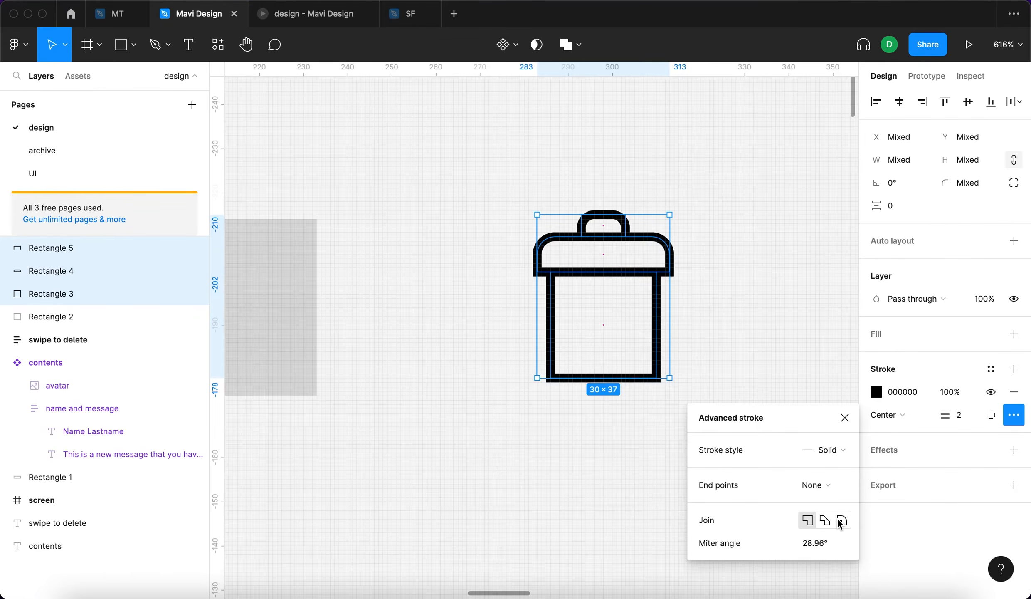
left_click(841, 520)
left_click(649, 311)
scroll(649, 311, "up", 3)
Set the radius of the bin body's two bottom corners to 6 using individual corner radii
left_click(660, 305)
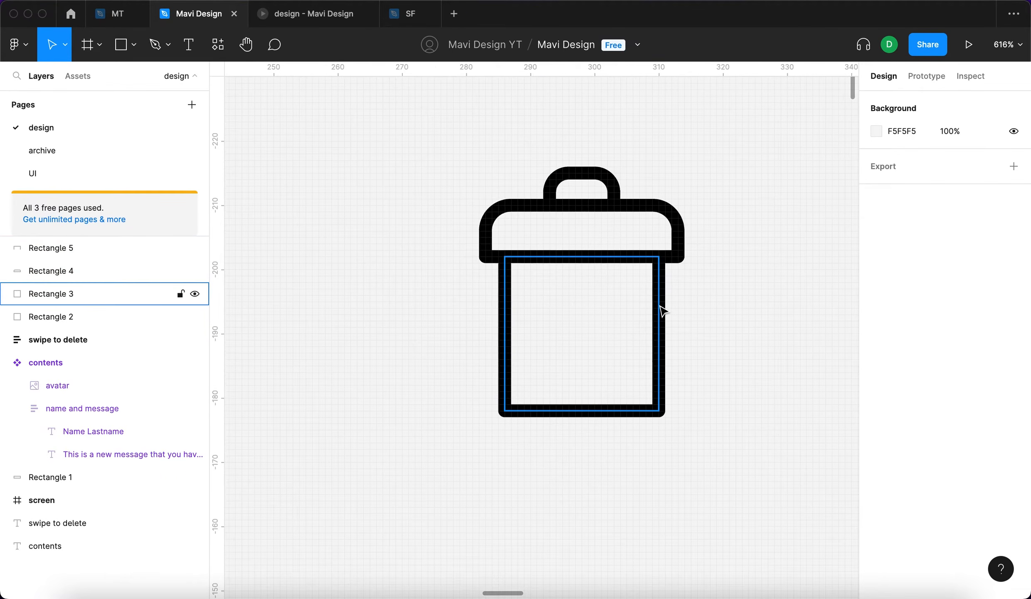
left_click(1014, 183)
left_click(891, 205)
left_click(913, 206)
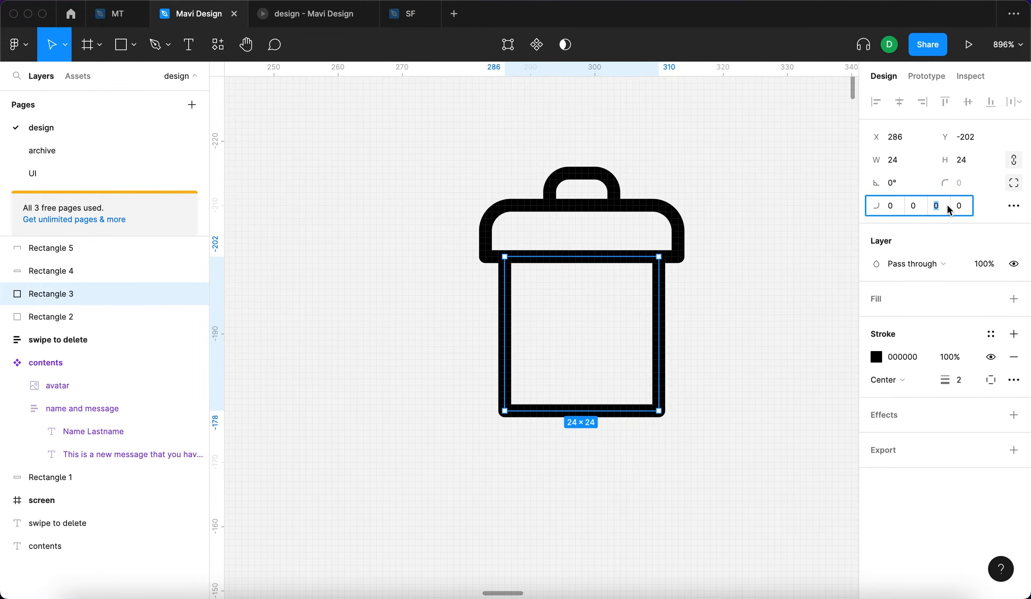
key("Up")
key("Up")
key("Up")
key("Up")
key("Up")
key("Up")
key("Up")
key("Up")
key("Down")
key("Down")
key("Tab")
key("Up")
key("Up")
key("Up")
key("Up")
key("Up")
key("Up")
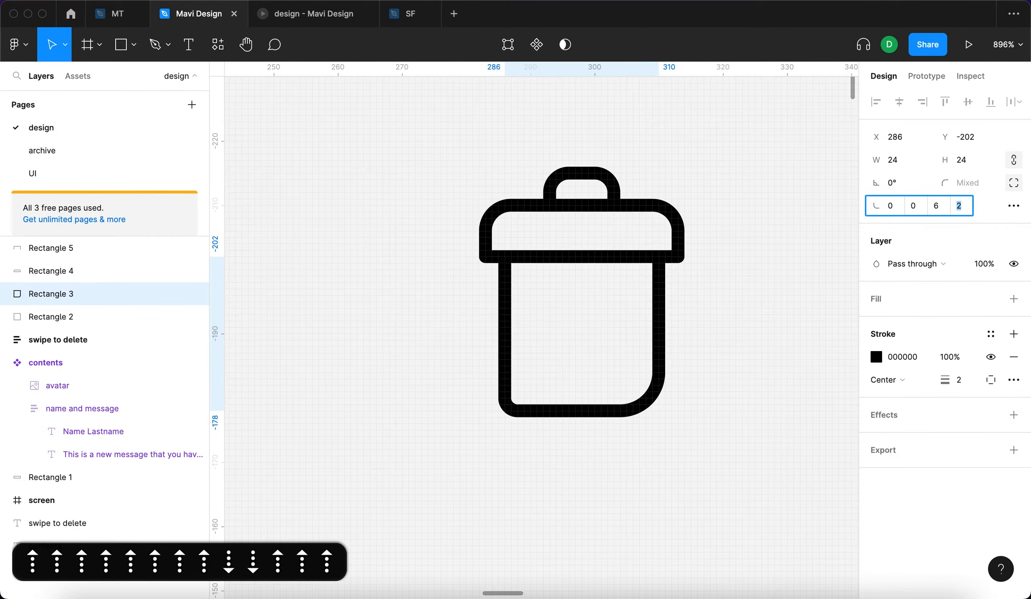
key("Return")
Shrink the bin body to about 20 × 18 and narrow the lid to about 24
scroll(777, 361, "left", 2)
left_click_drag(679, 316, 666, 321)
left_click_drag(609, 419, 612, 380)
left_click(699, 241)
left_click_drag(698, 241, 681, 240)
Reduce the handle's height to 4 and lengthen the bin body to about 20 tall
left_click(626, 194)
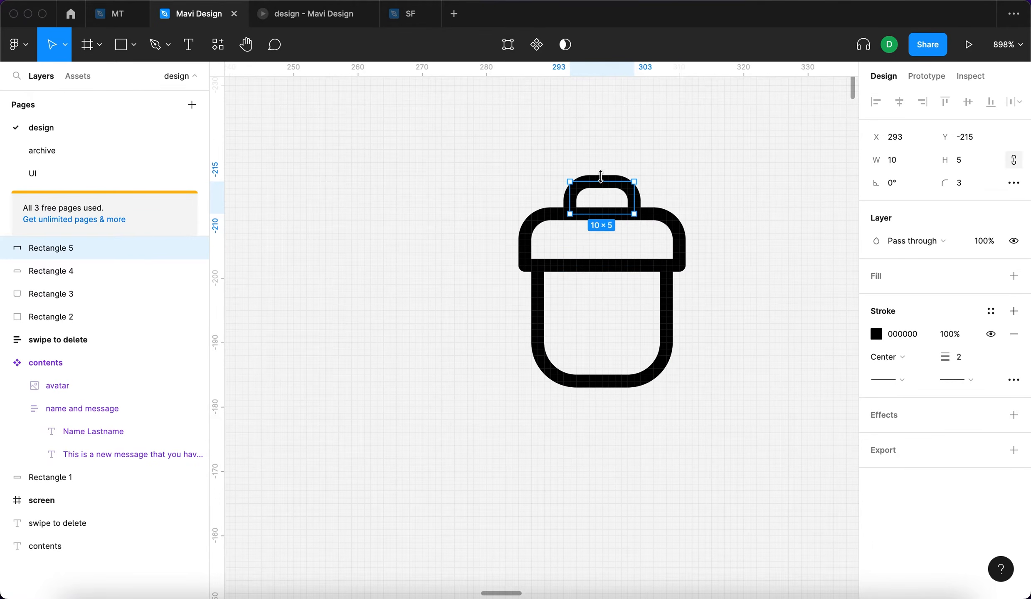
left_click_drag(600, 180, 600, 186)
left_click(766, 270)
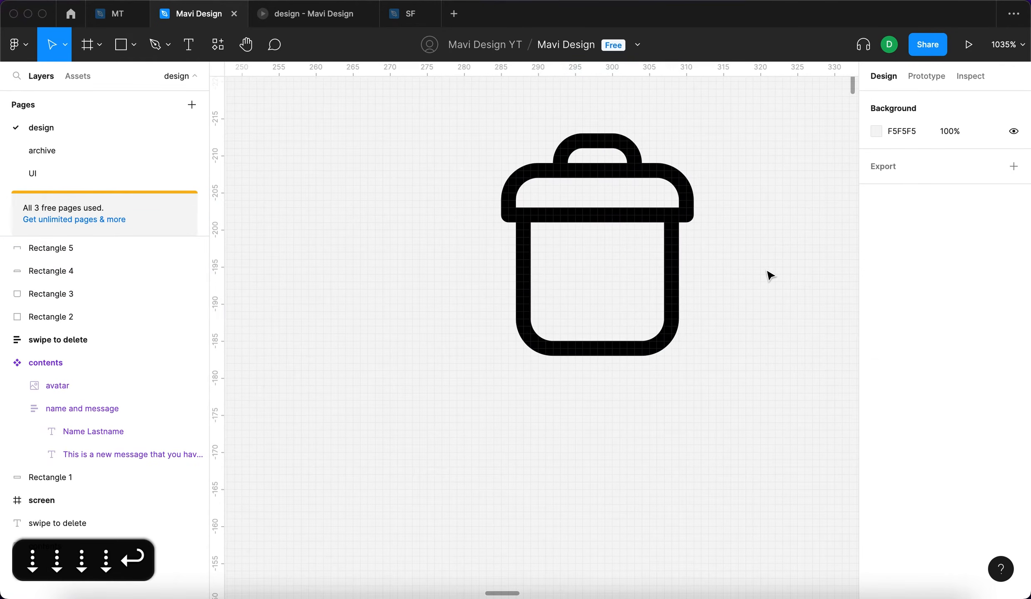
left_click(629, 347)
left_click_drag(617, 349, 616, 364)
left_click(704, 422)
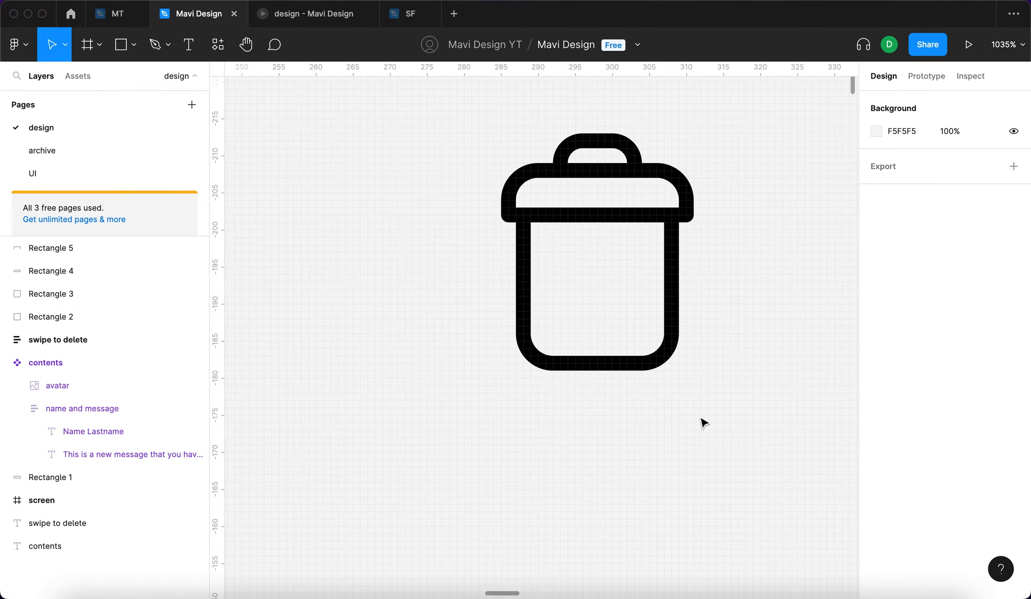
Draw a 12-high vertical line inside the bin body with the Pen tool and set its stroke to 2
key("p")
scroll(557, 250, "up", 5)
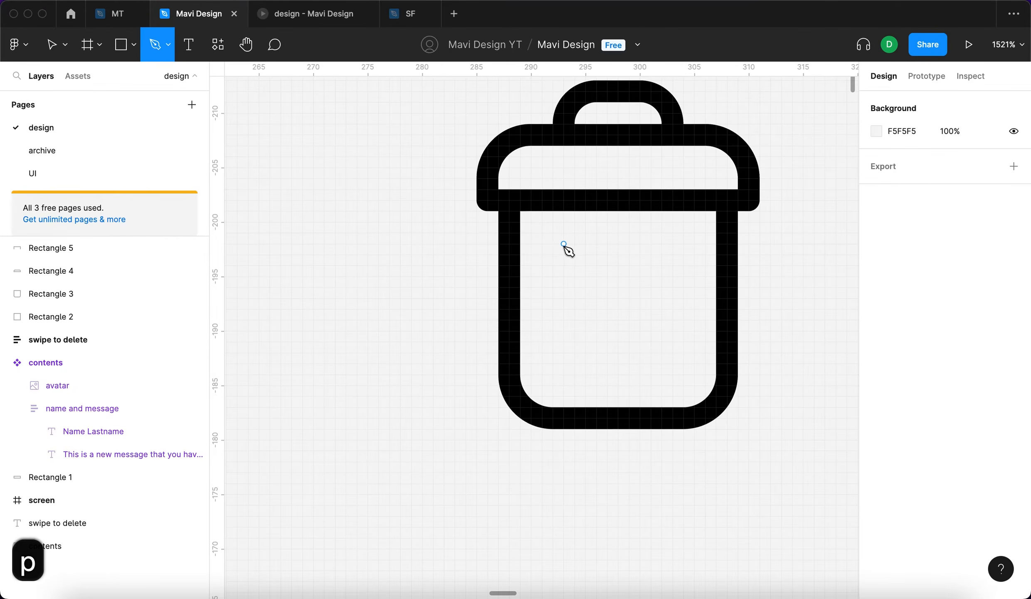
left_click(563, 244)
left_click(564, 374)
key("Return")
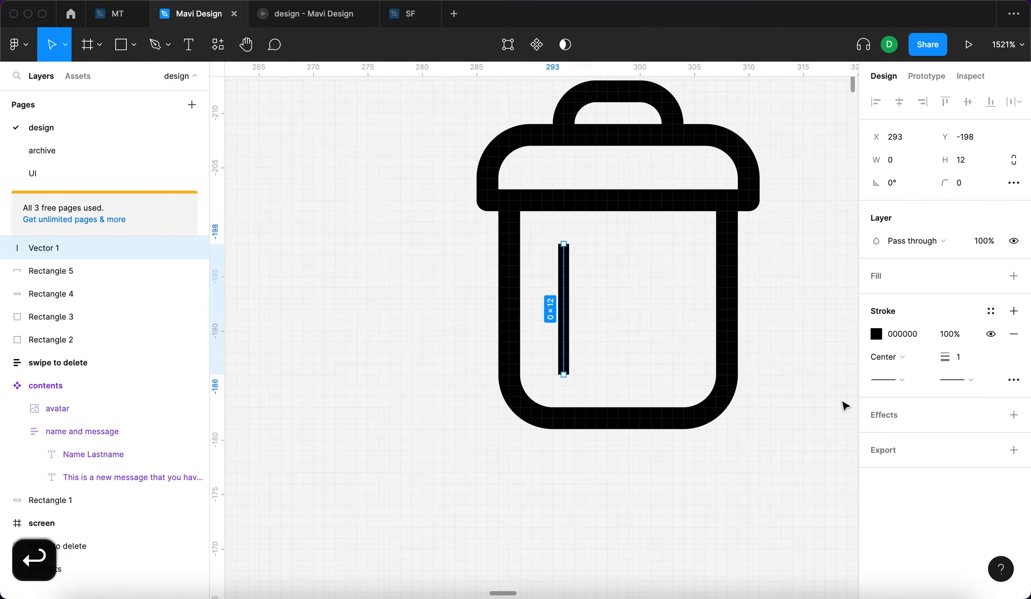
left_click(971, 357)
key("Up")
key("Return")
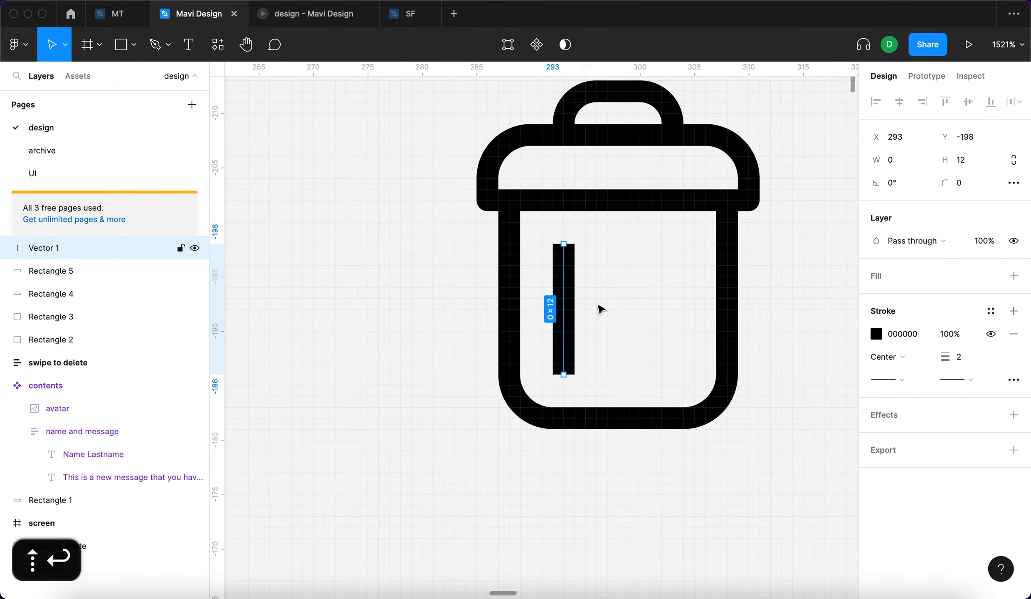
Duplicate the vertical line twice to form three evenly spaced lines across the bin body
key("super+d")
left_click_drag(572, 309, 680, 309)
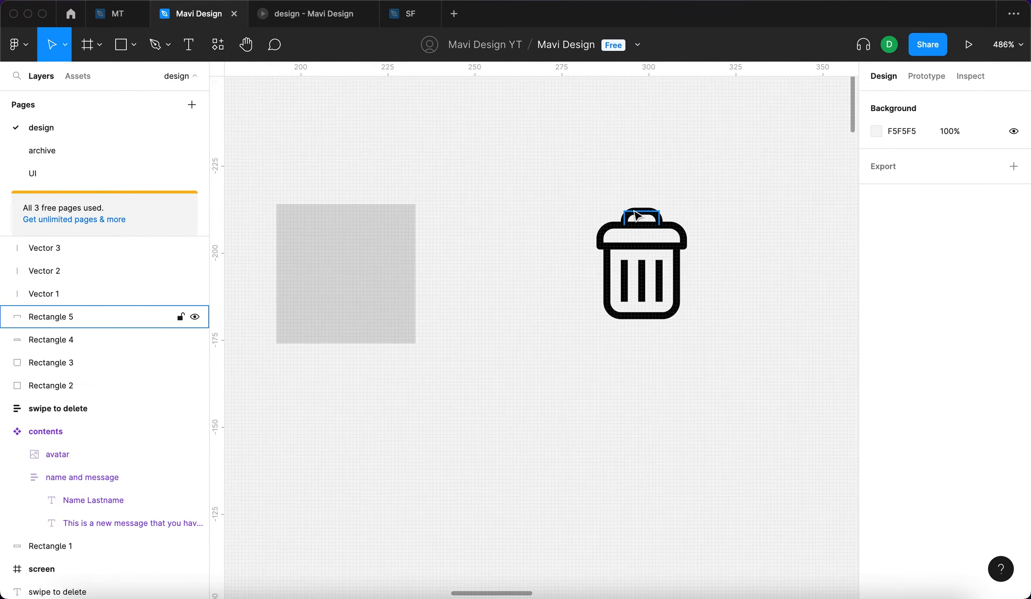
scroll(644, 245, "up", 3)
left_click(649, 225)
scroll(642, 251, "up", 5)
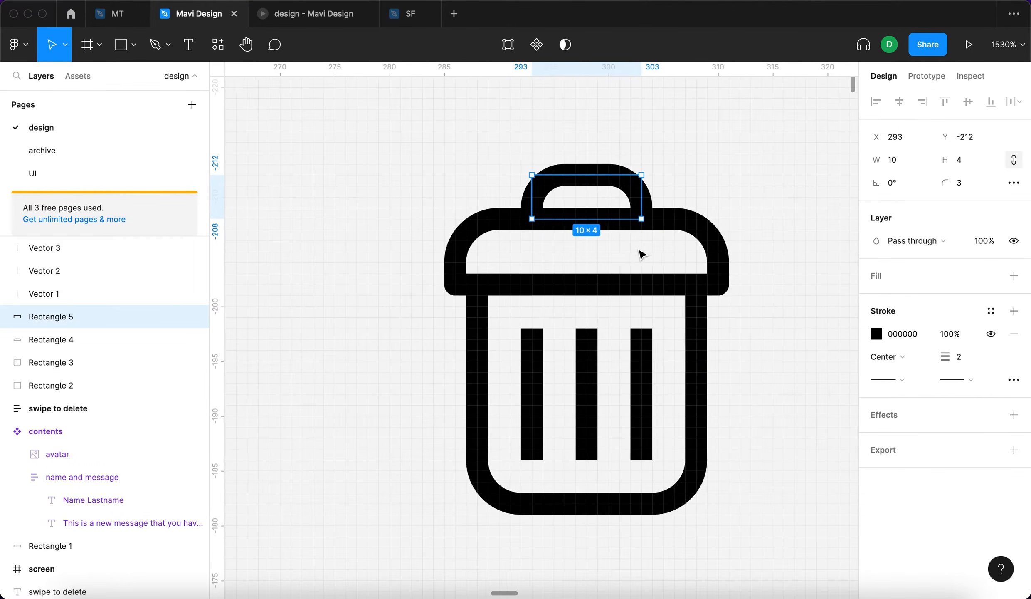
left_click(748, 348)
scroll(748, 348, "down", 3)
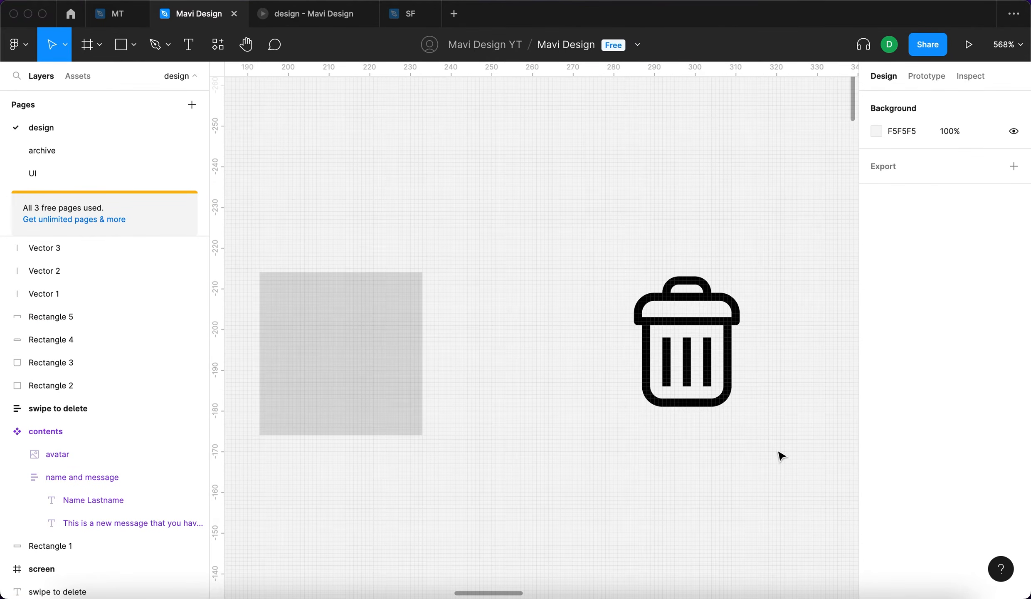
Group all the bin shapes and rename the group as "delete icon"
left_click_drag(776, 449, 568, 253)
key("super+g")
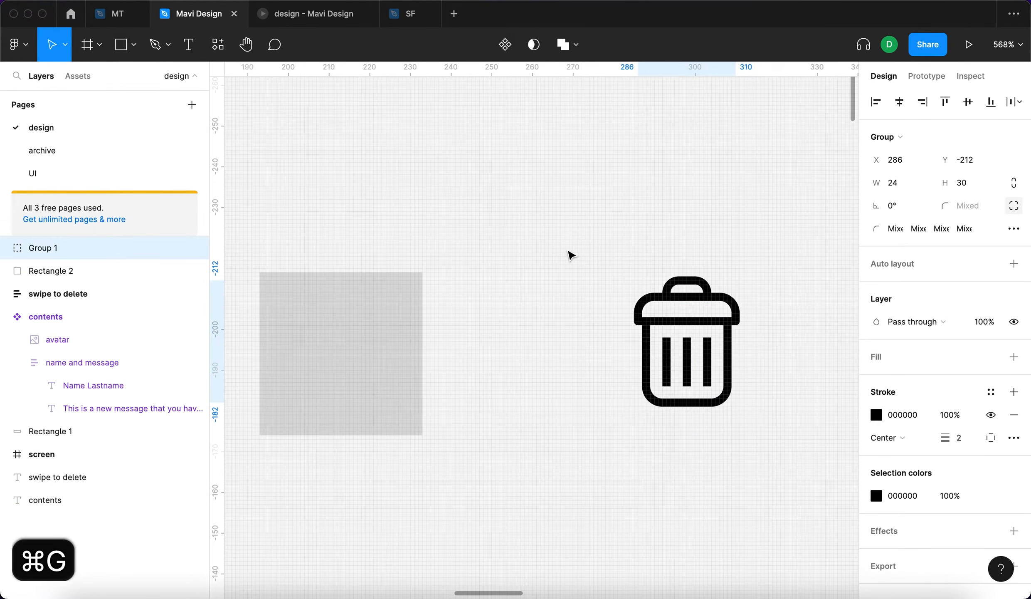
key("super+r")
type("delete icon")
key("Return")
scroll(237, 208, "down", 2)
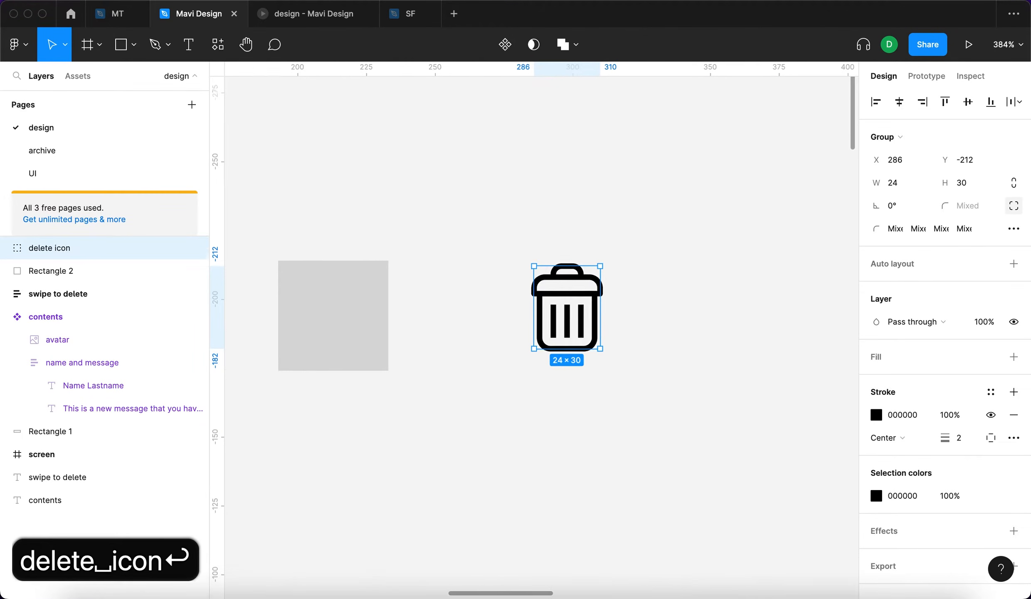
Convert the "delete icon" group into a component and move it next to the grey 40 × 40 square
scroll(516, 97, "right", 2)
left_click(504, 46)
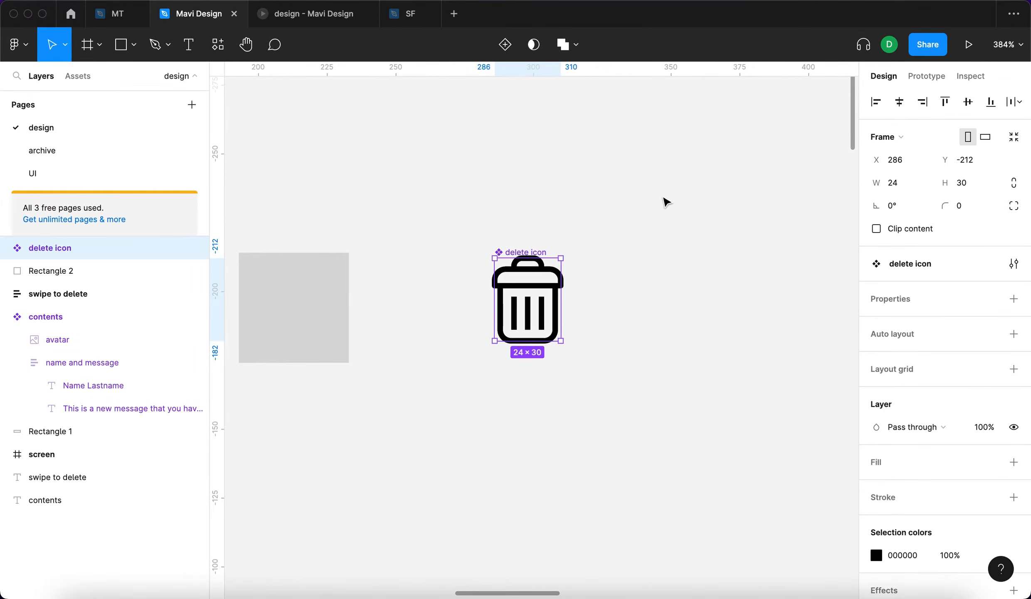
left_click(659, 204)
scroll(624, 313, "down", 5)
left_click(594, 314)
scroll(587, 309, "down", 4)
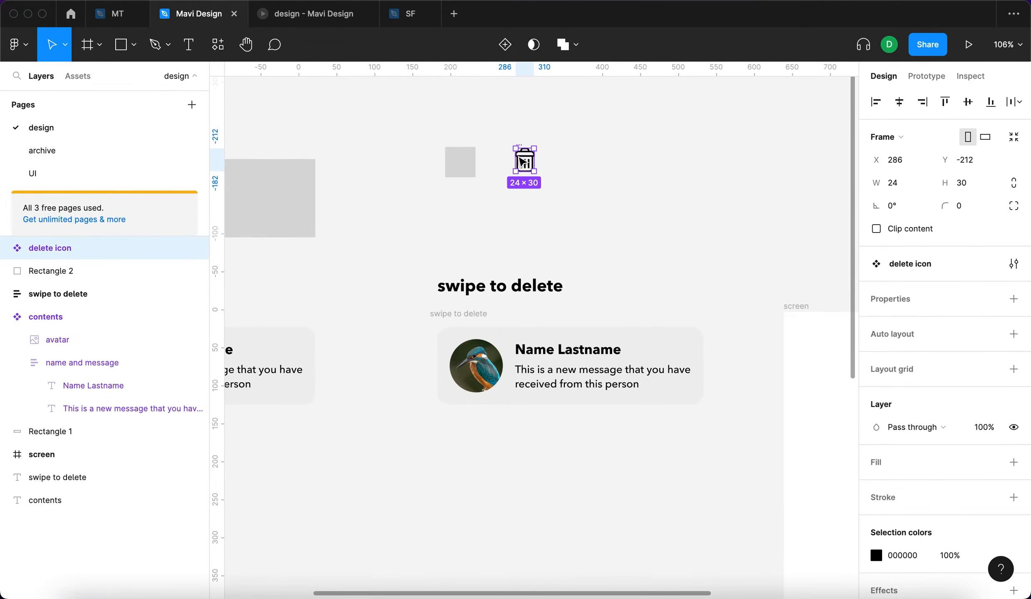
scroll(519, 157, "up", 3)
left_click_drag(519, 158, 457, 168)
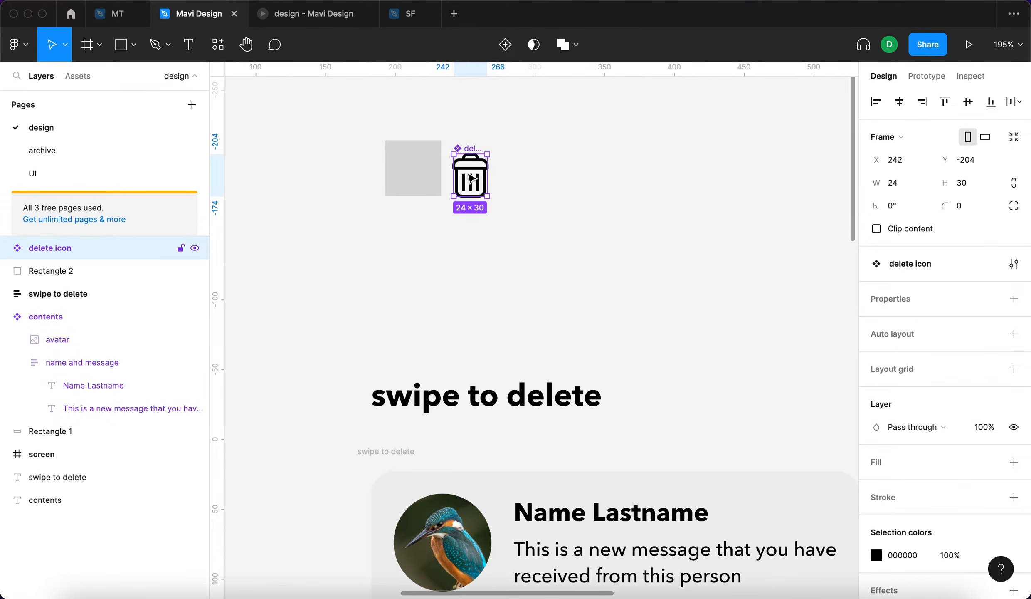
Create an instance of the "delete icon" component and place it beside the swipe-to-delete message card
left_click_drag(474, 179, 673, 200)
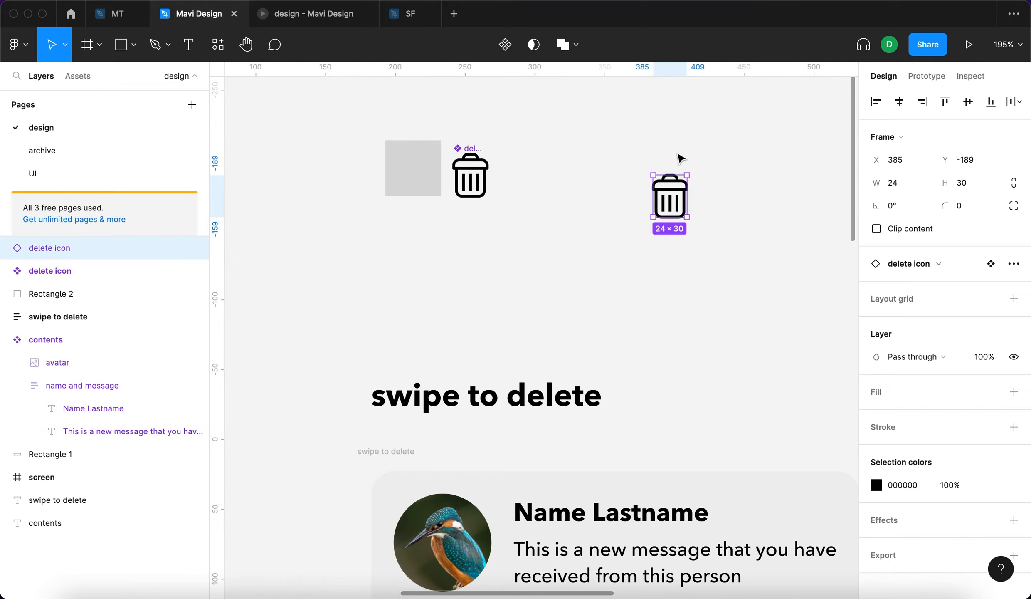
scroll(501, 154, "down", 5)
left_click_drag(573, 170, 679, 323)
Recolor the main "delete icon" component to white (FFFFFF)
left_click(487, 161)
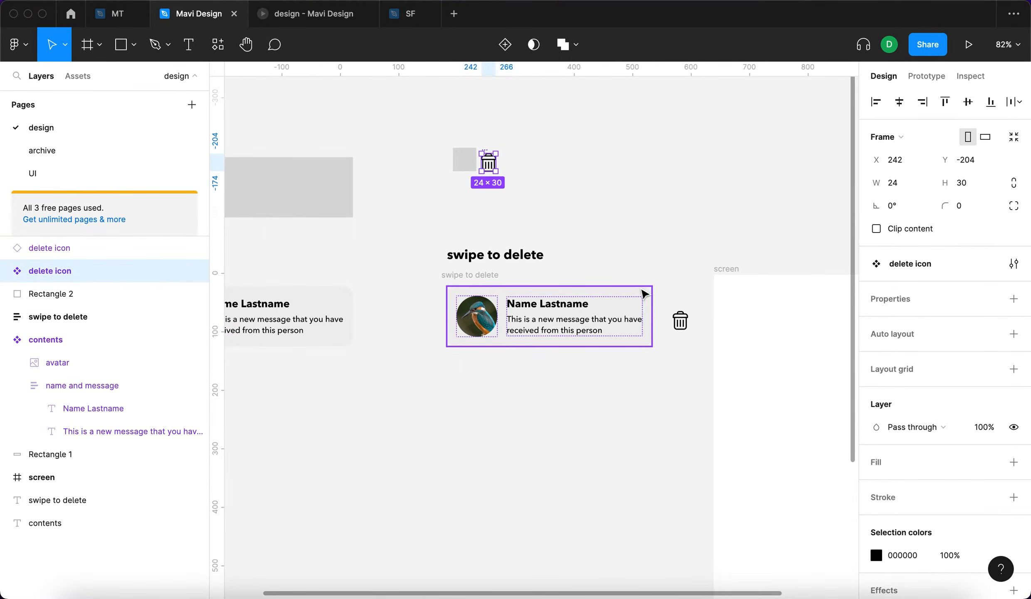
scroll(640, 289, "up", 4)
scroll(920, 419, "down", 2)
left_click(877, 475)
left_click_drag(778, 357, 597, 196)
left_click(845, 226)
left_click(720, 182)
left_click(702, 332)
Rename the frame around the "contents" instance as "contents container"
double_click(372, 286)
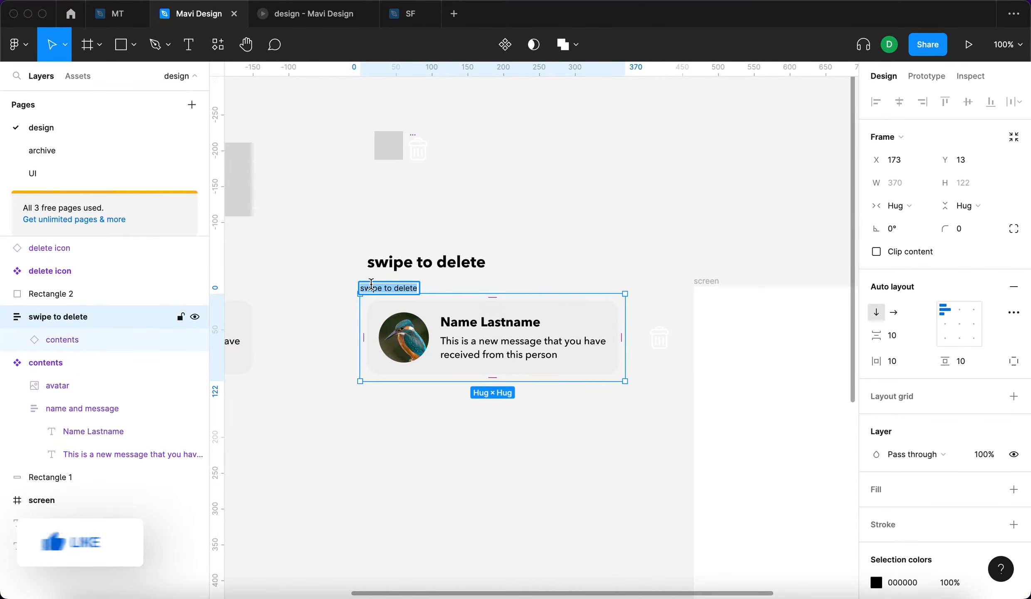
type("contents container")
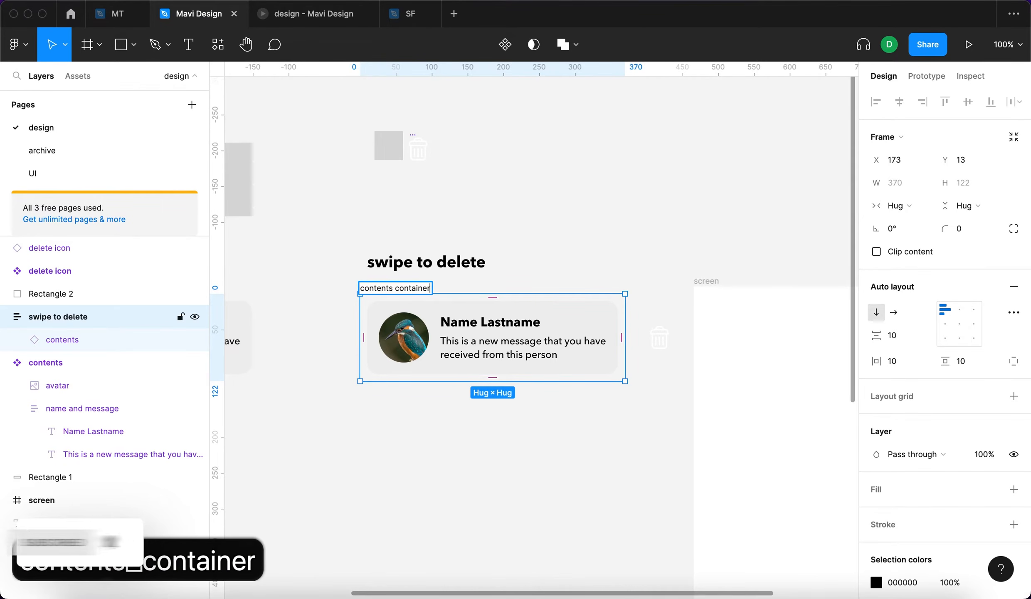
key("Return")
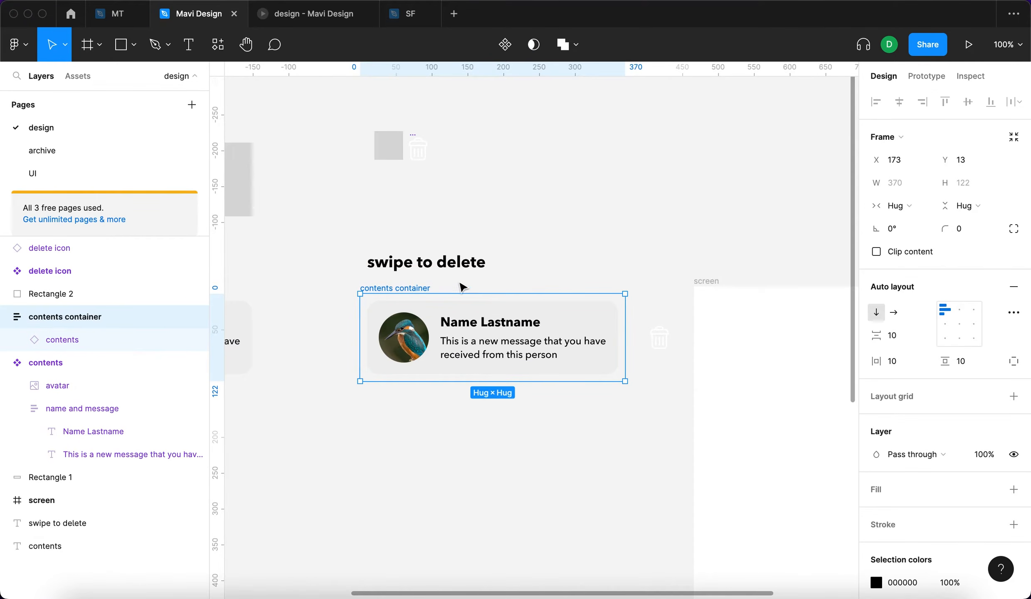
Wrap "contents container" in an outer auto layout frame and name that frame "swipe to delete"
key("shift+a")
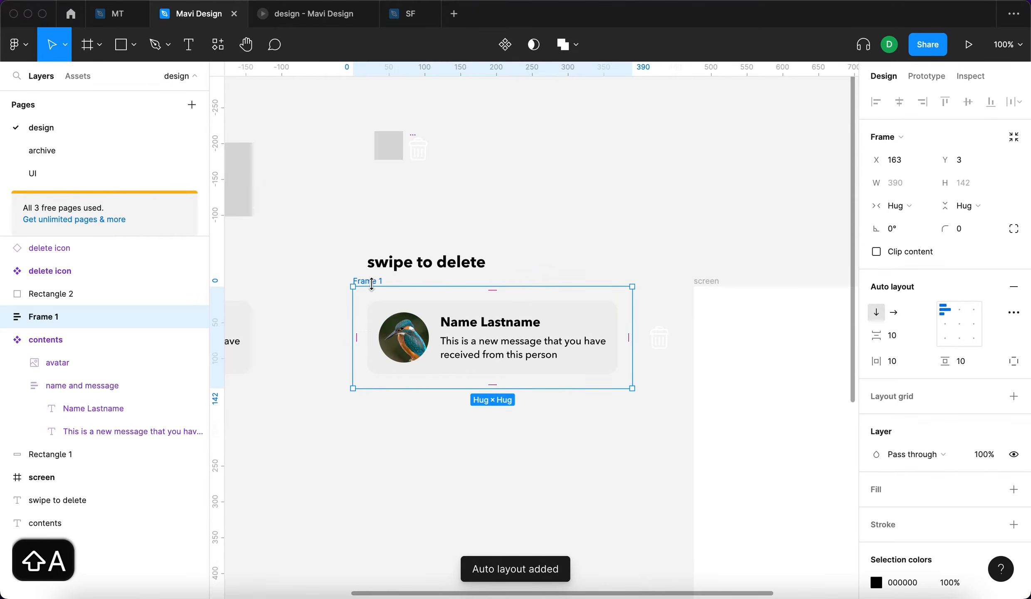
key("super+r")
type("sw")
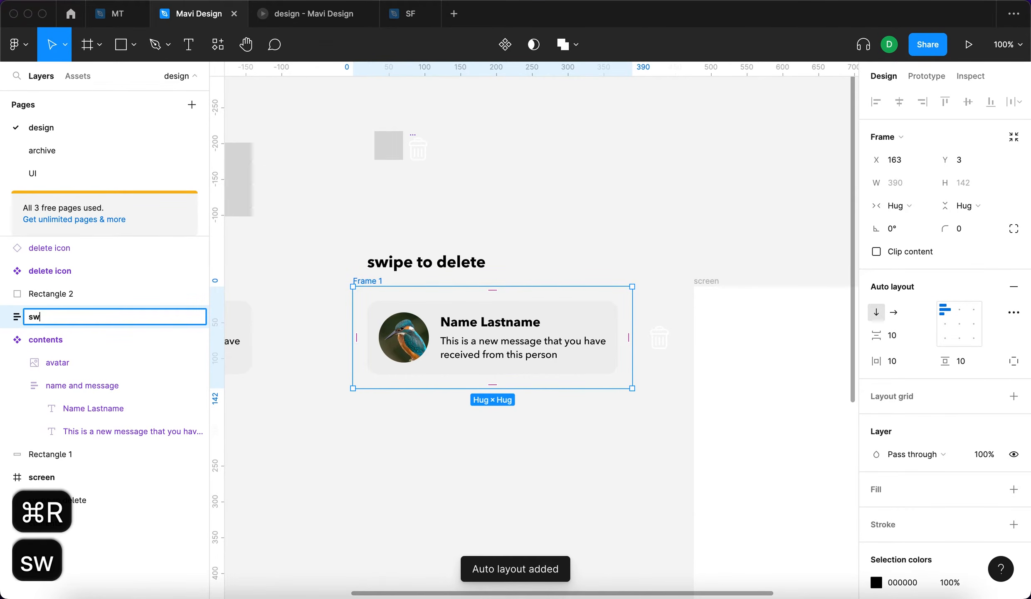
type("ipe to delte")
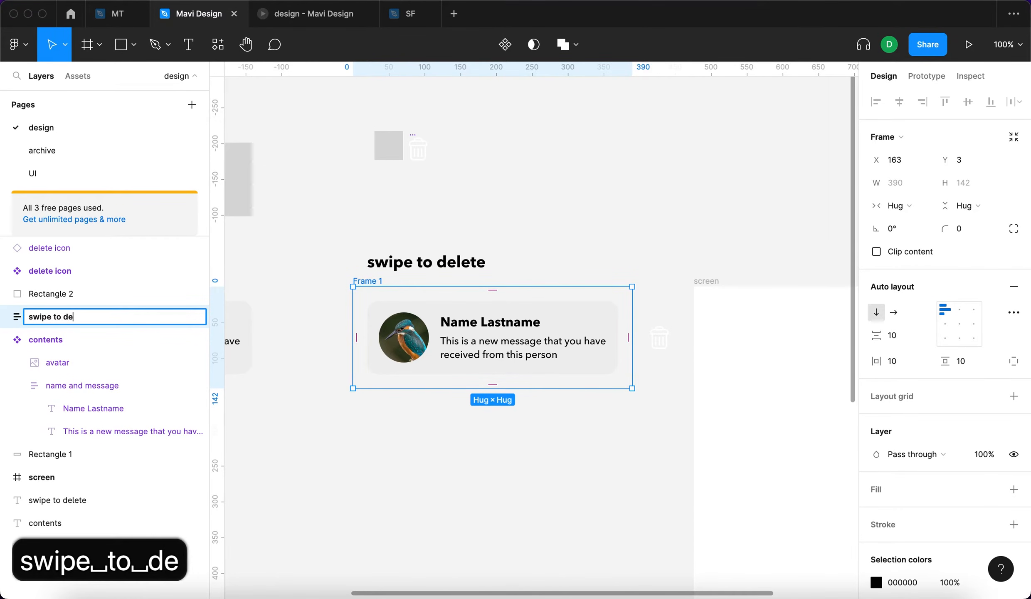
key("BackSpace")
key("BackSpace")
key("BackSpace")
type("lete")
key("Return")
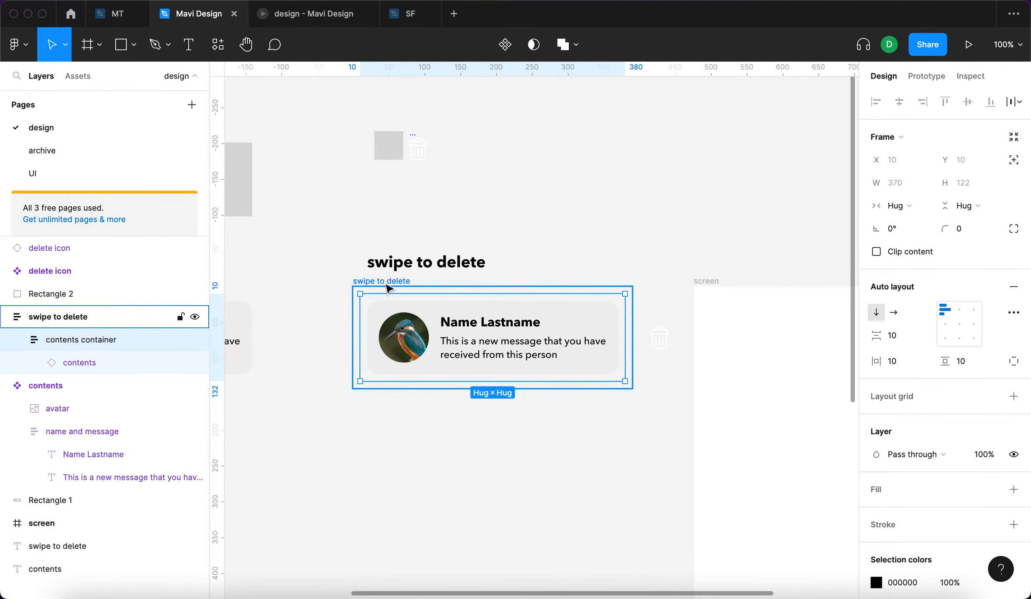
Set the outer "swipe to delete" frame's horizontal padding to 0 and move the frame further down below the heading
left_click(423, 330)
left_click(399, 281)
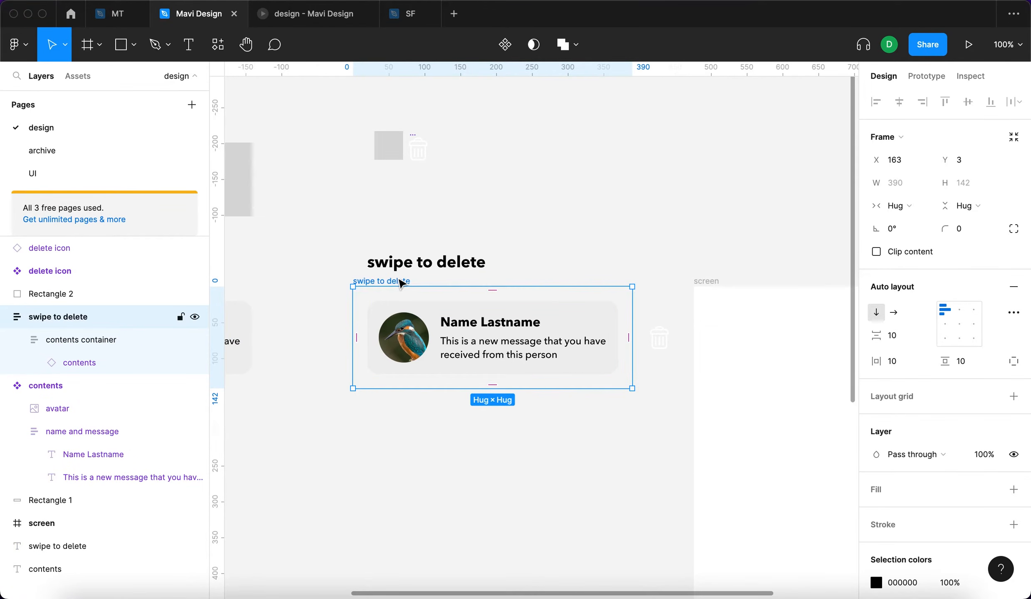
left_click(911, 365)
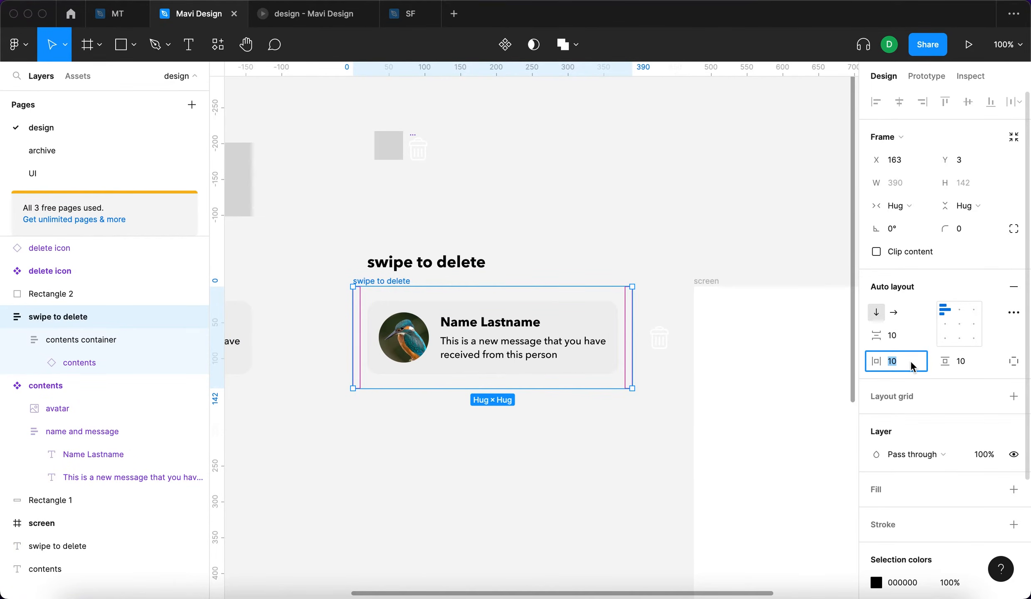
key("shift+Down")
key("Return")
left_click_drag(390, 283, 391, 319)
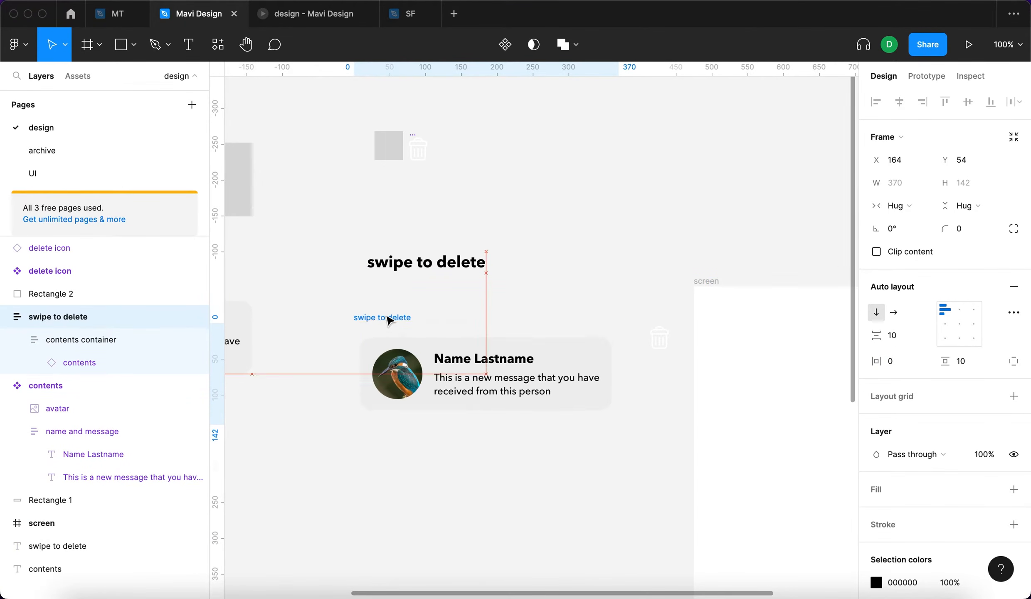
Add a solid muted red fill, BA5A60, to the "contents container" frame
left_click(435, 375)
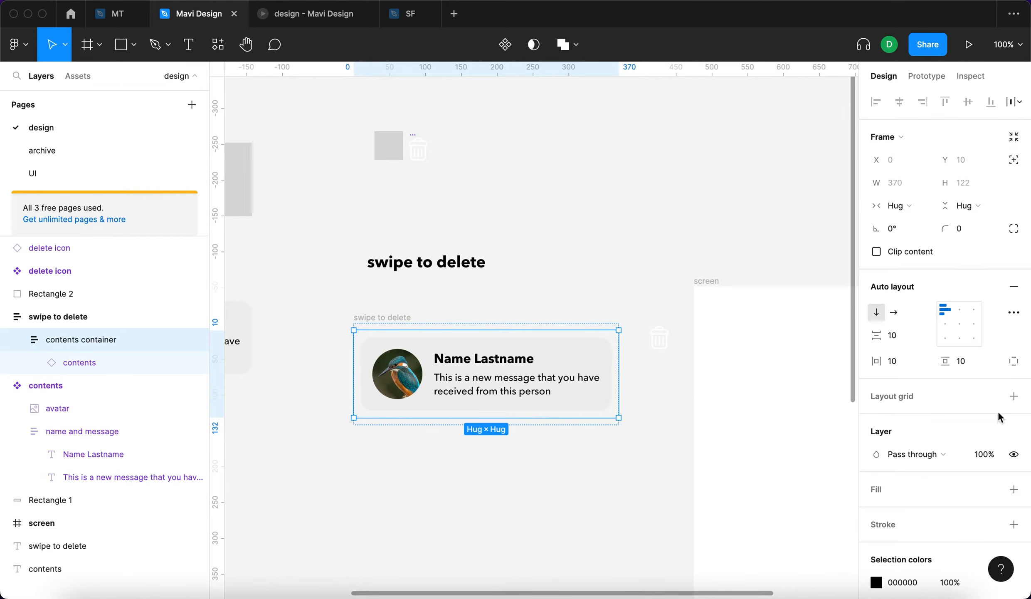
scroll(998, 411, "down", 3)
left_click(1014, 426)
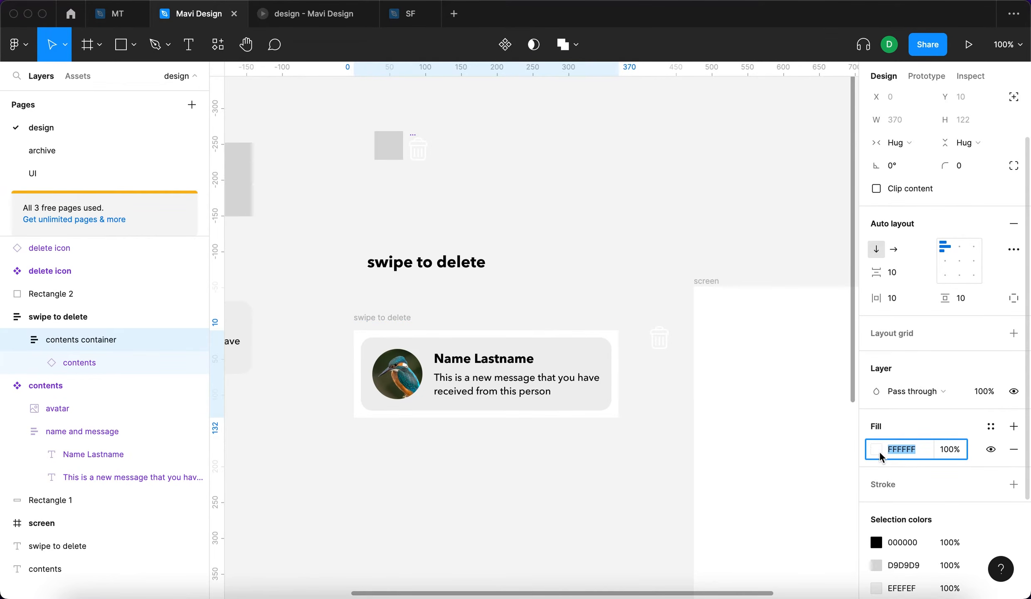
left_click(880, 450)
mouse_move(837, 429)
left_mouse_down()
mouse_move(799, 428)
mouse_move(836, 428)
left_mouse_up()
left_click_drag(854, 364, 863, 326)
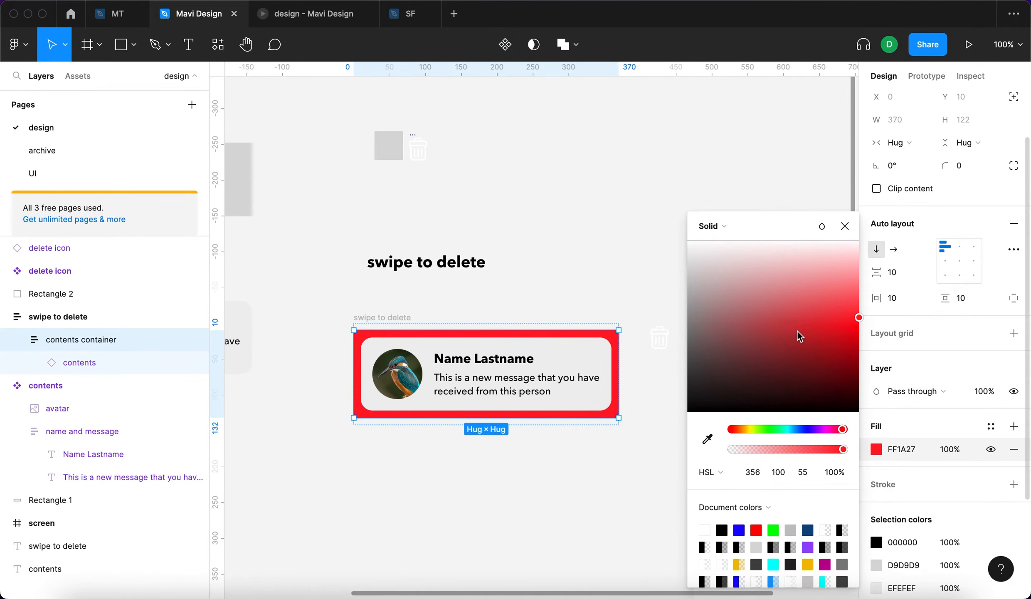
left_click_drag(865, 323, 765, 320)
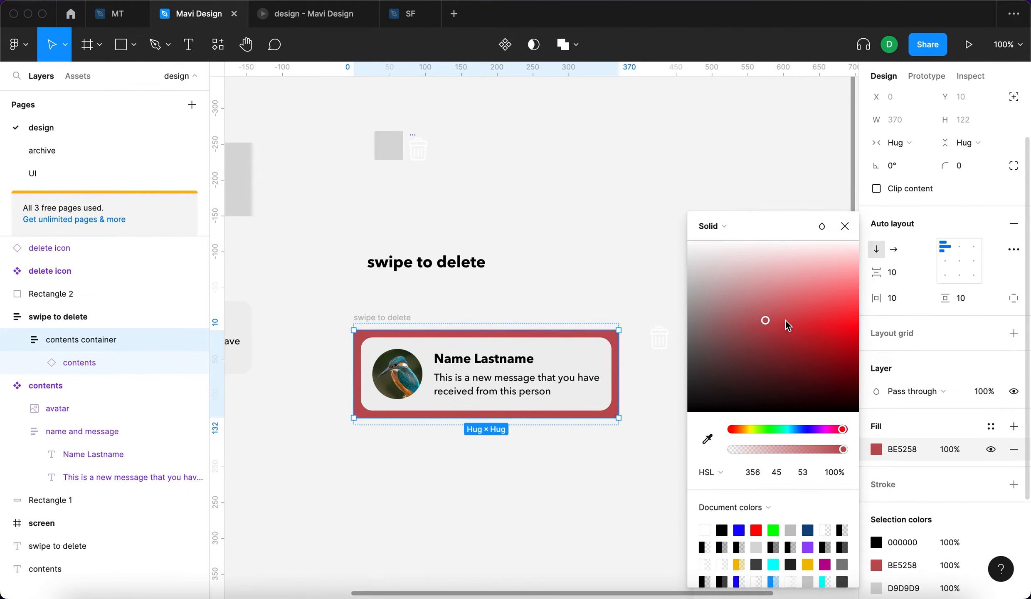
left_click_drag(759, 327, 764, 329)
left_click_drag(767, 328, 756, 321)
Copy the white delete icon instance beside the card and paste it into "contents container"
left_click(659, 338)
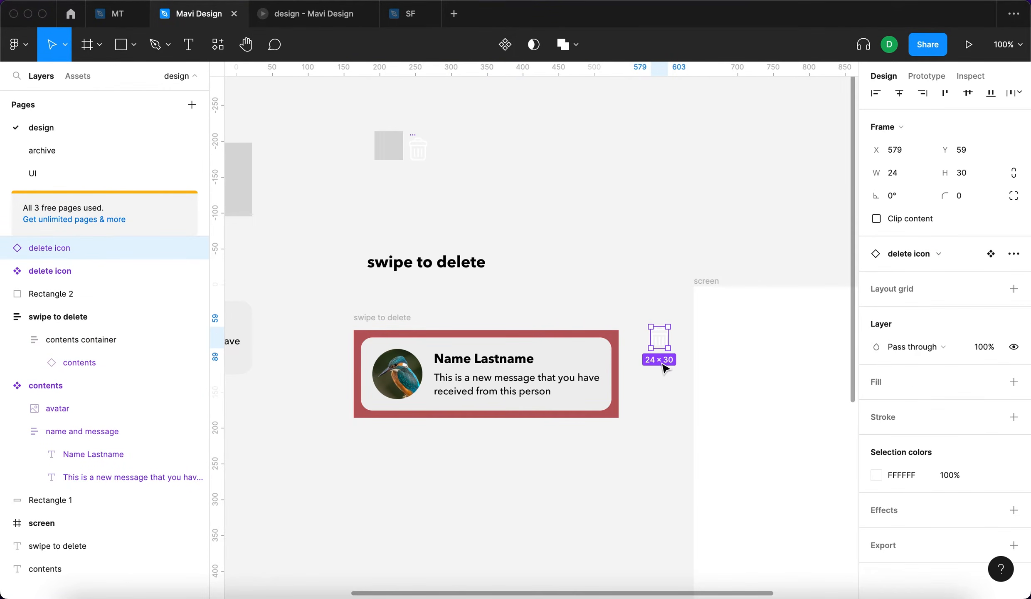
key("super+c")
left_click(543, 386)
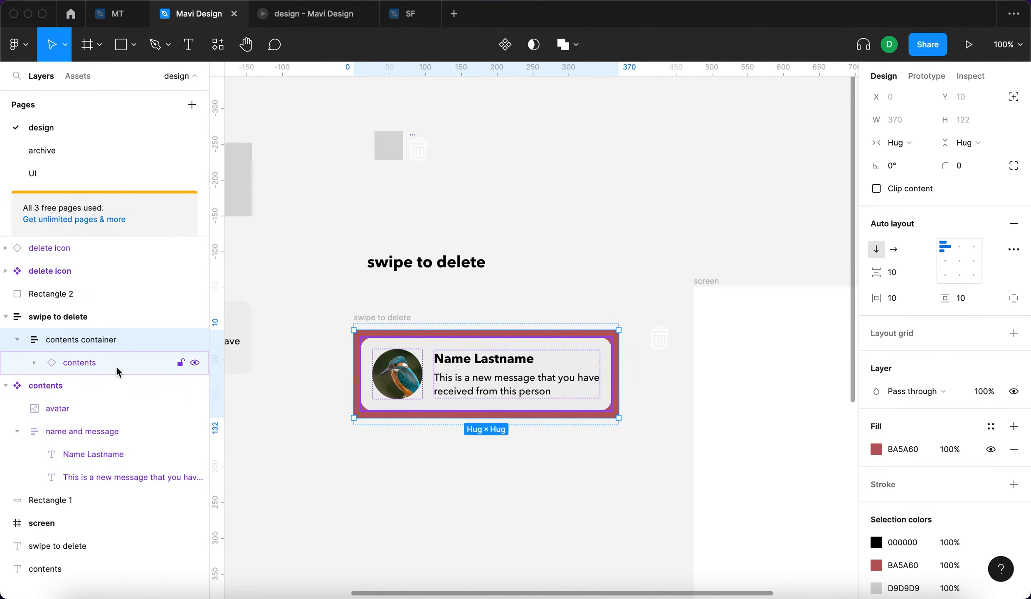
key("super+v")
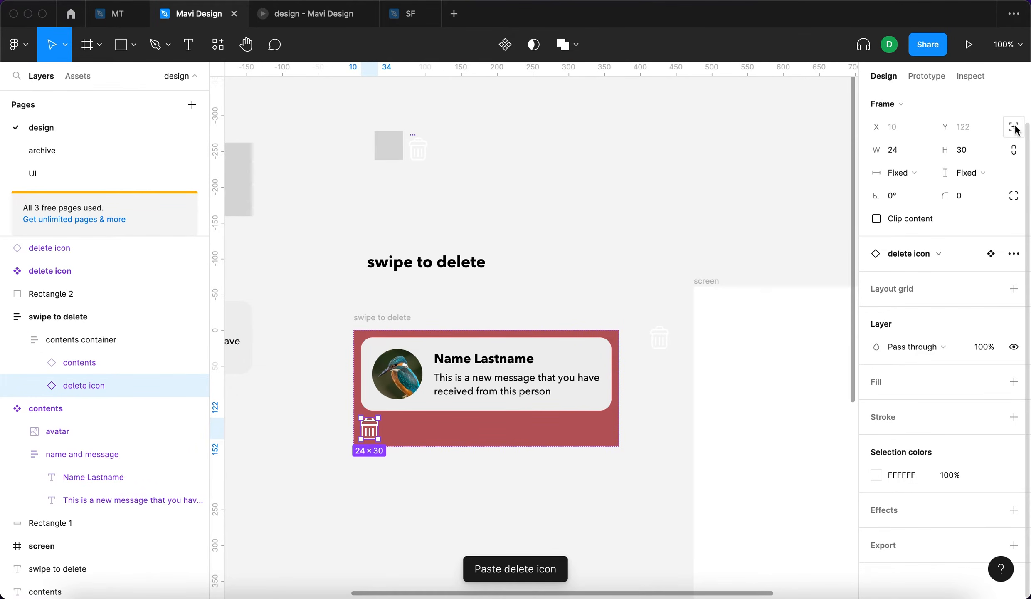
Give the pasted delete icon absolute position and align it to the container's right edge and vertical center
left_click(1014, 128)
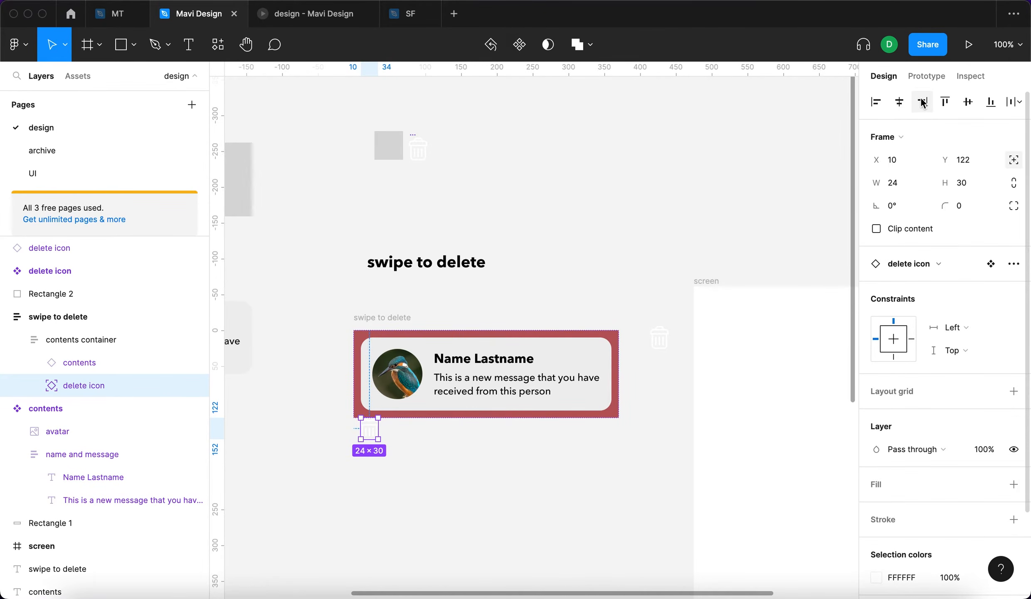
key("alt+d")
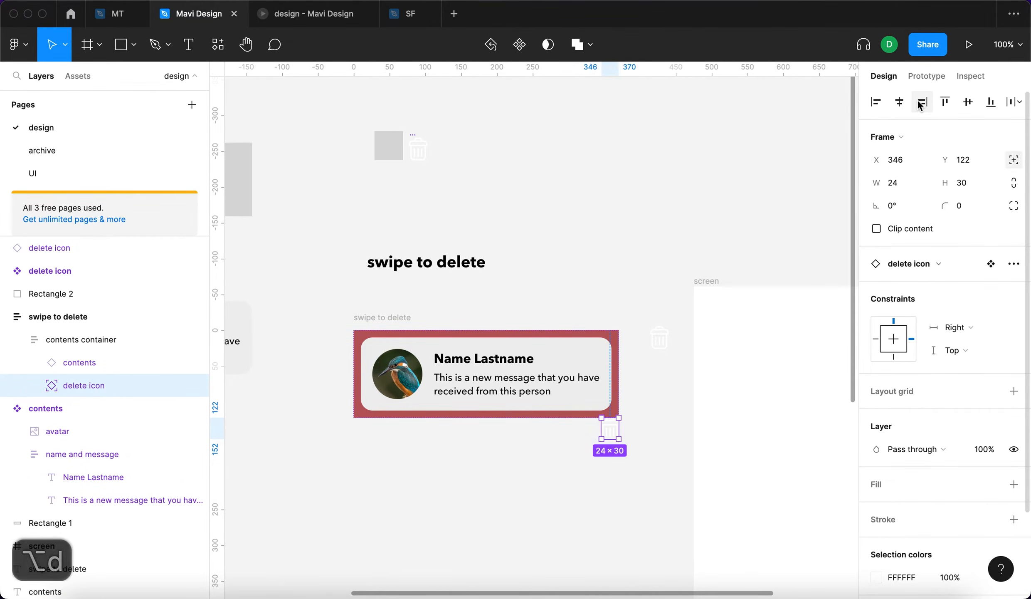
key("alt+v")
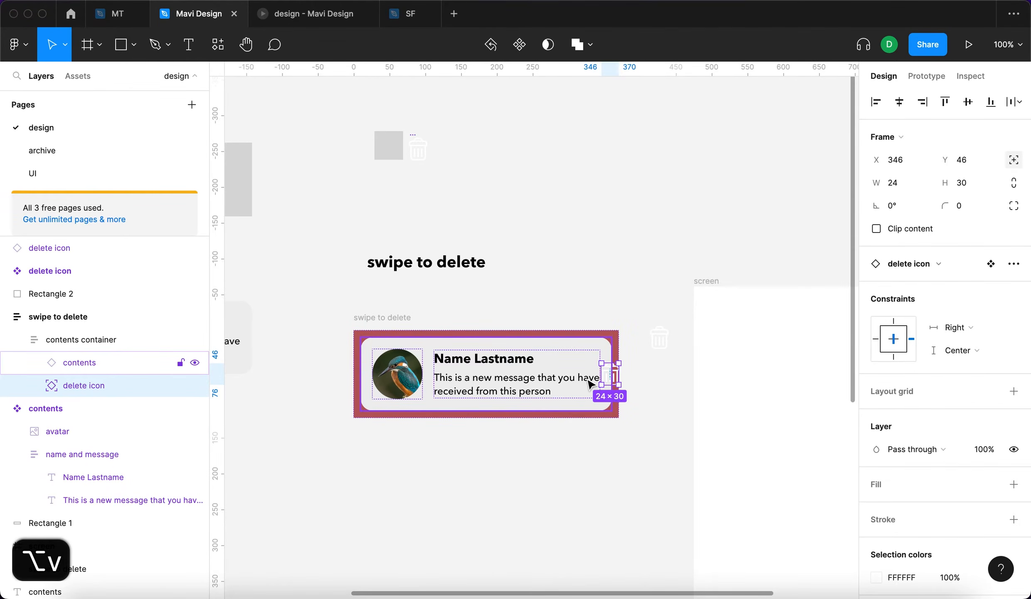
Nudge the delete icon inward from the container's right edge to X 327
scroll(590, 385, "up", 5)
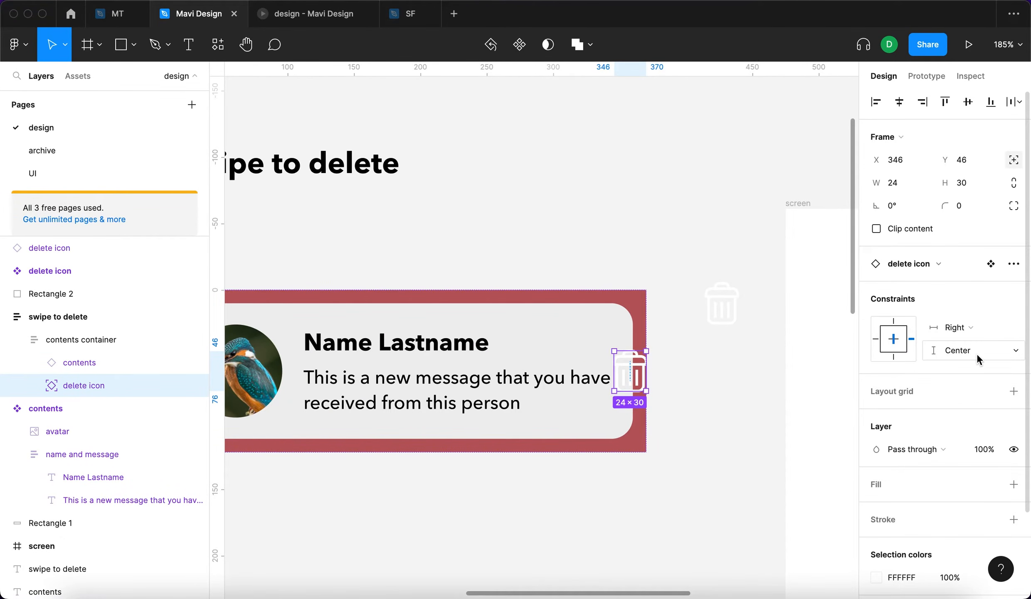
scroll(567, 351, "down", 2)
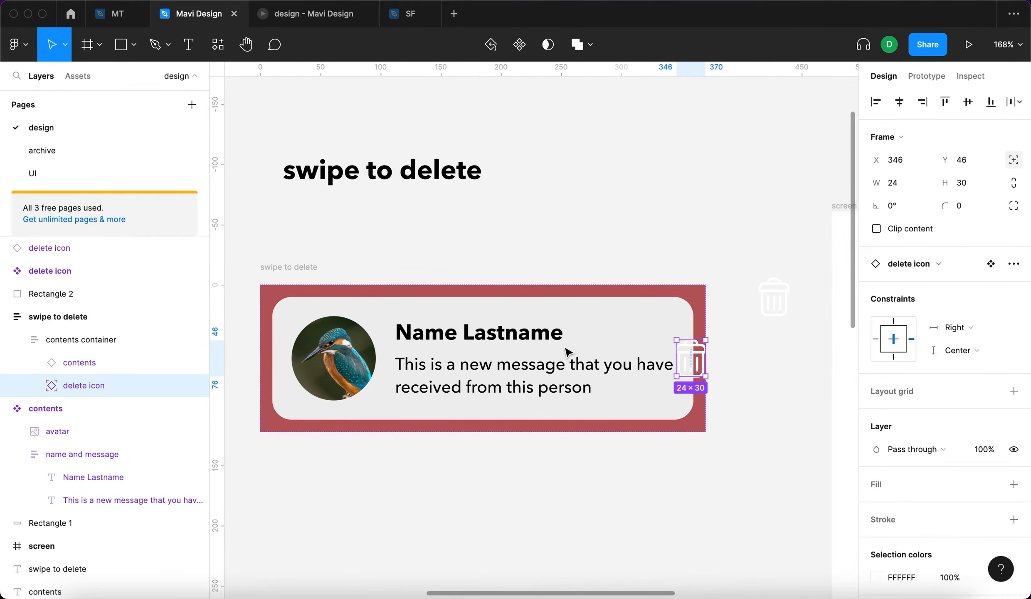
key("shift+Left")
key("Left")
key("Left")
key("Left")
key("Left")
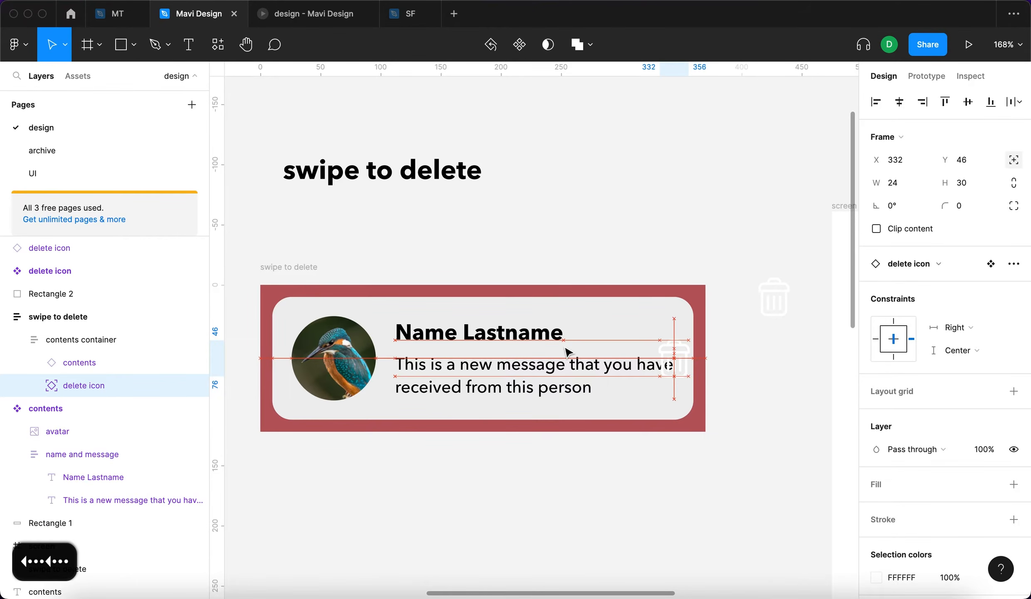
key("Left")
key("Left")
key("Left")
key("Left")
key("Left")
key("Left")
key("Left")
key("Left")
key("Right")
key("Right")
key("Right")
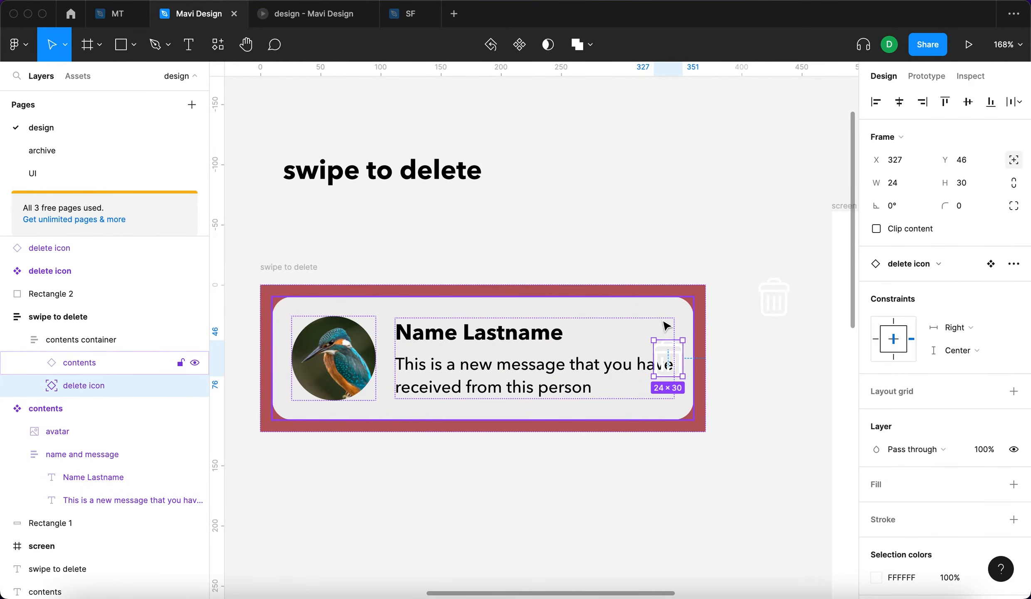
Set the canvas stacking of "contents container" to First on top in its advanced auto layout settings
left_click(691, 395)
left_click(108, 340)
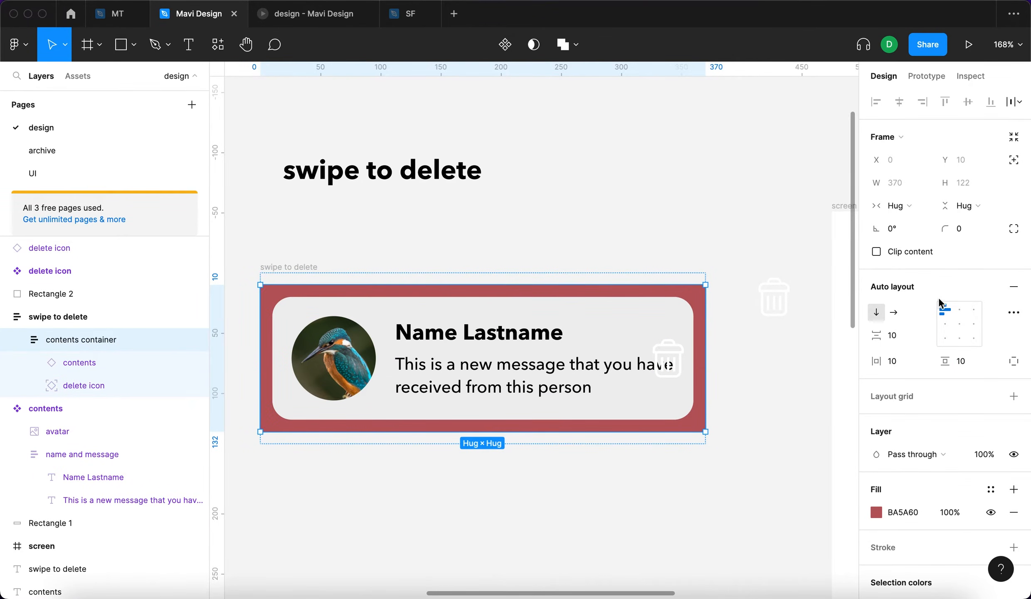
left_click(1013, 315)
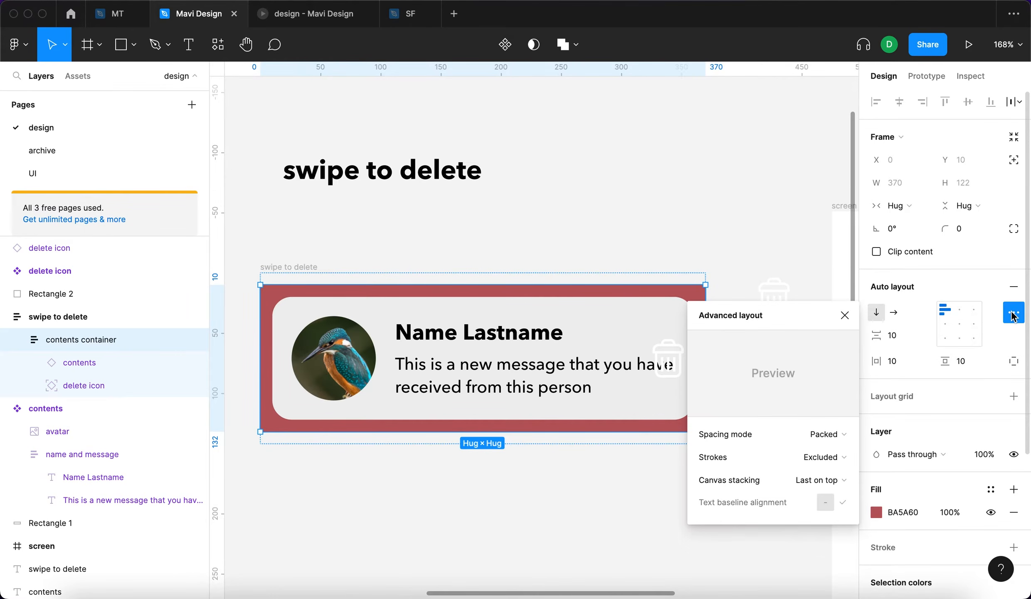
left_click(832, 488)
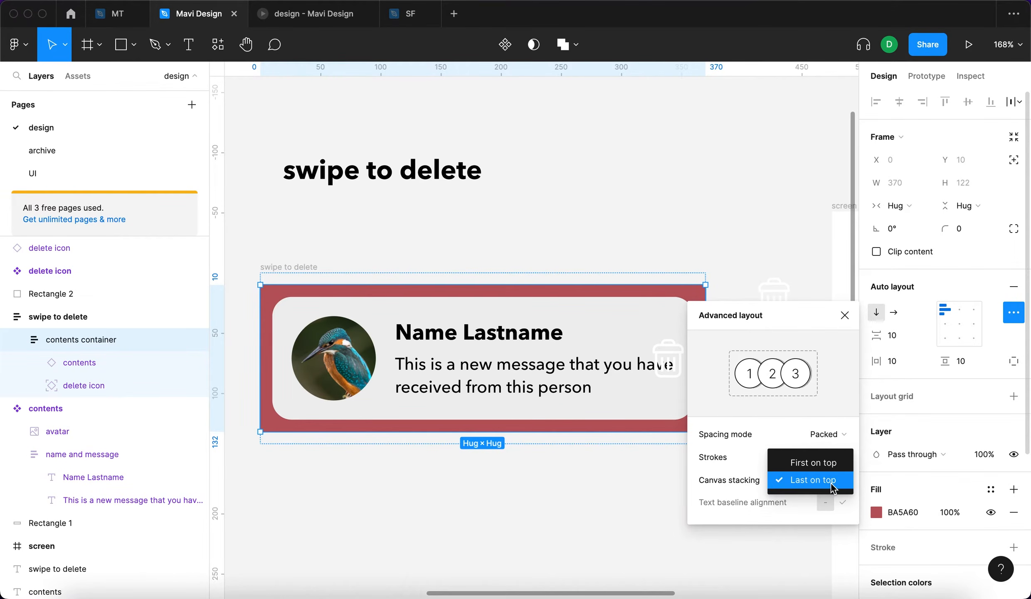
left_click(728, 489)
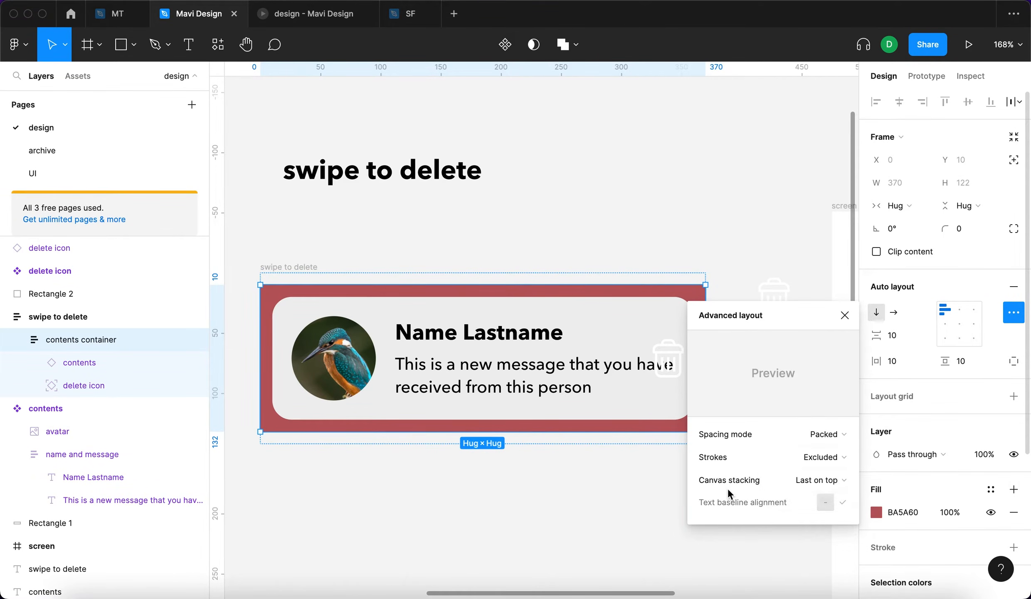
left_click(829, 479)
left_click(812, 458)
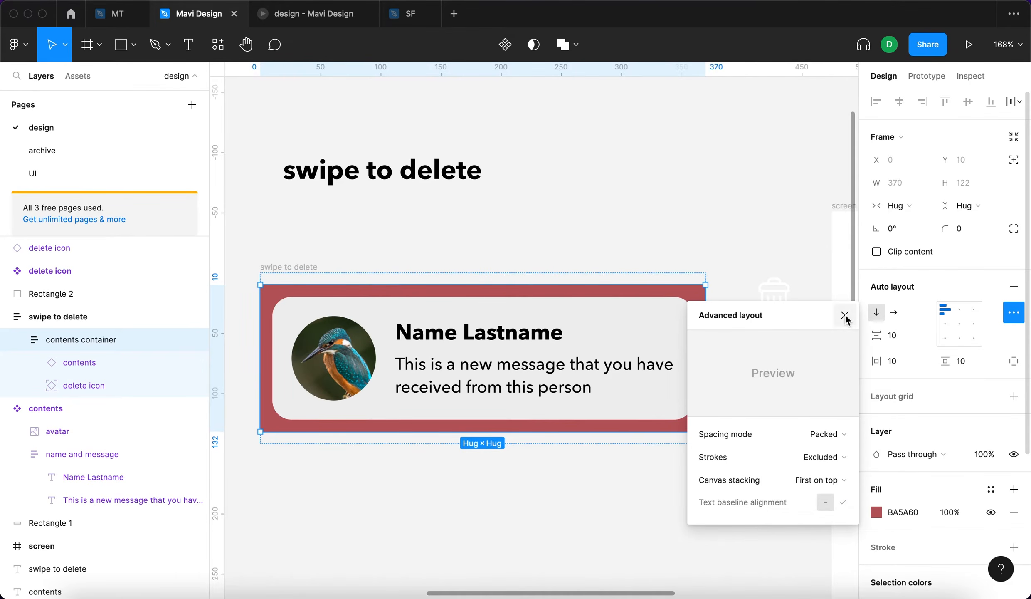
left_click(844, 315)
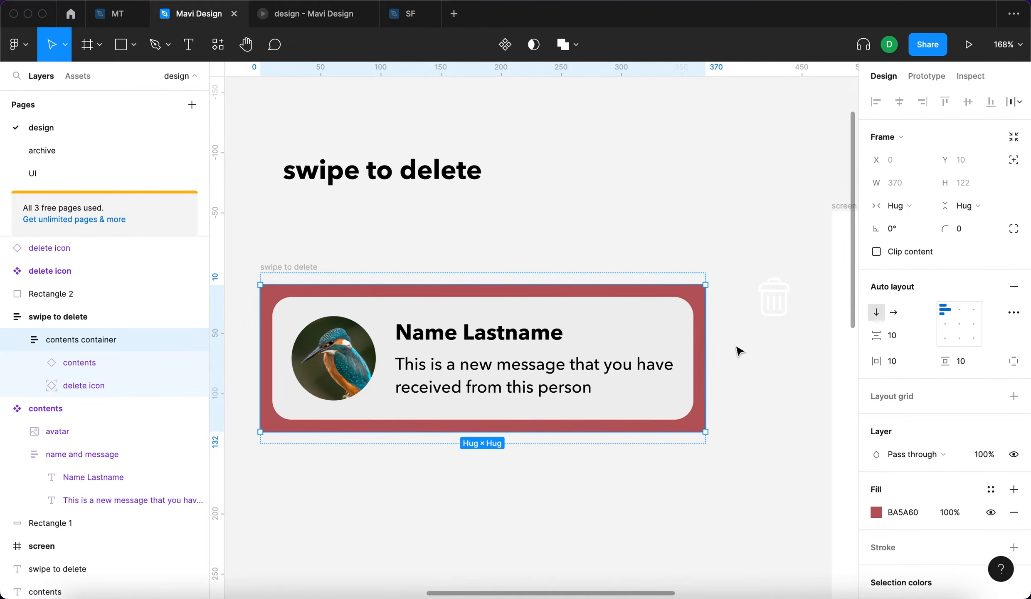
Check the "contents" instance's corner radius and open the "contents container" corner radius for editing
left_click(672, 325)
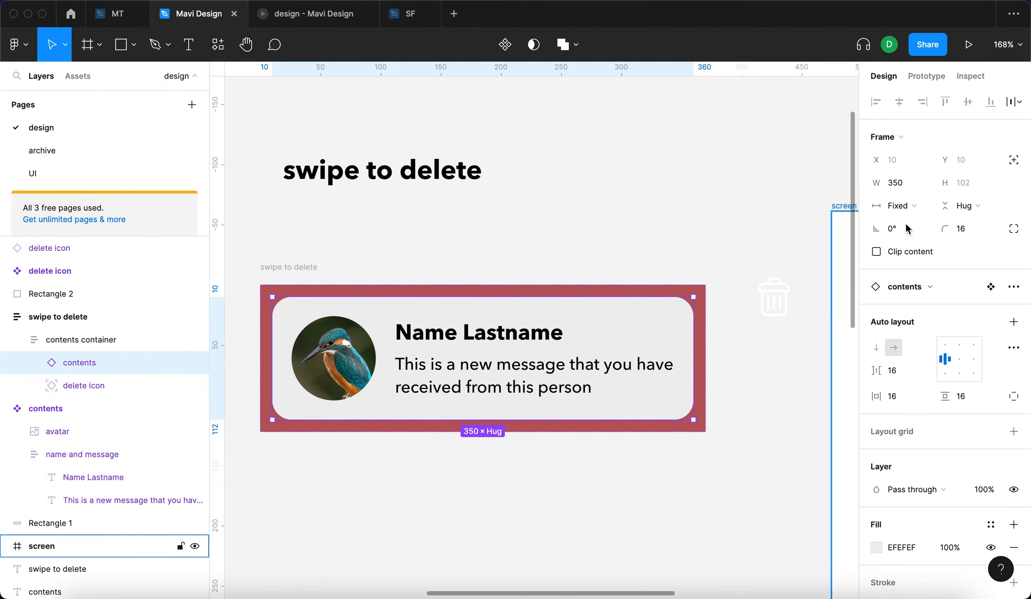
left_click(47, 340)
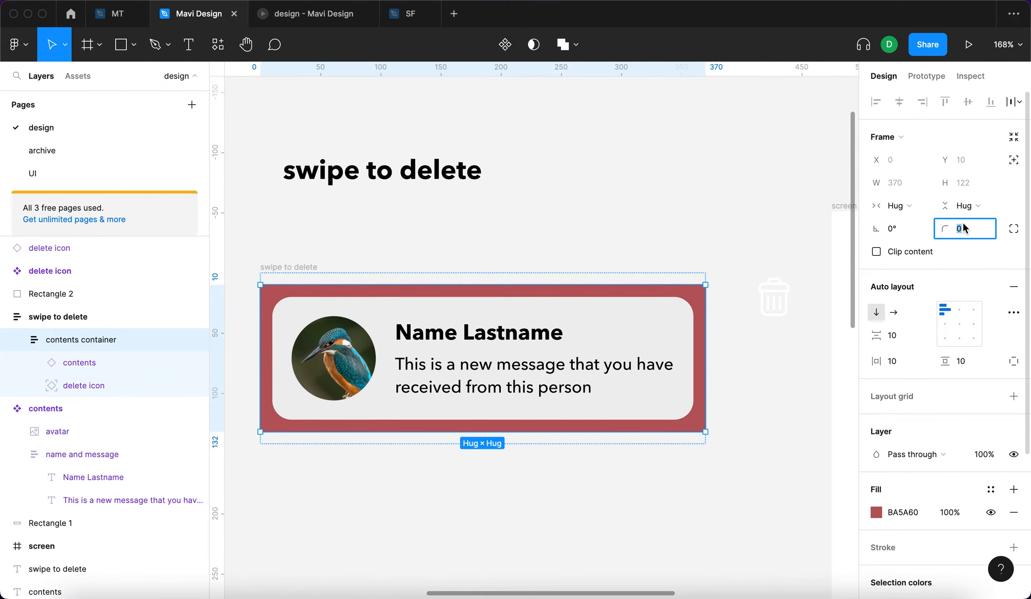
Set the contents container's corner radius to 16 and its horizontal and vertical padding to 0
type("16")
key("Return")
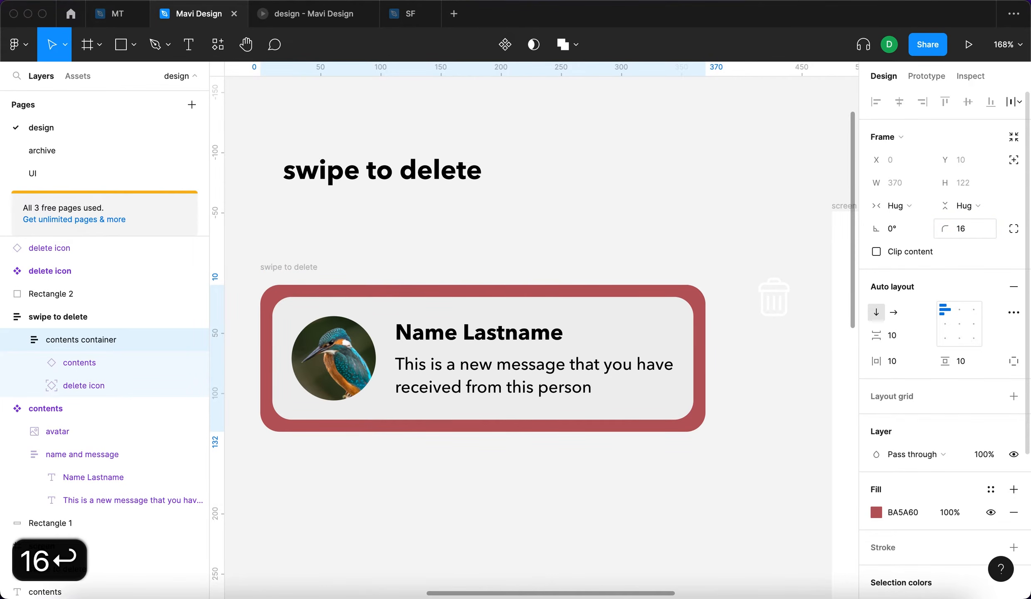
left_click(896, 361)
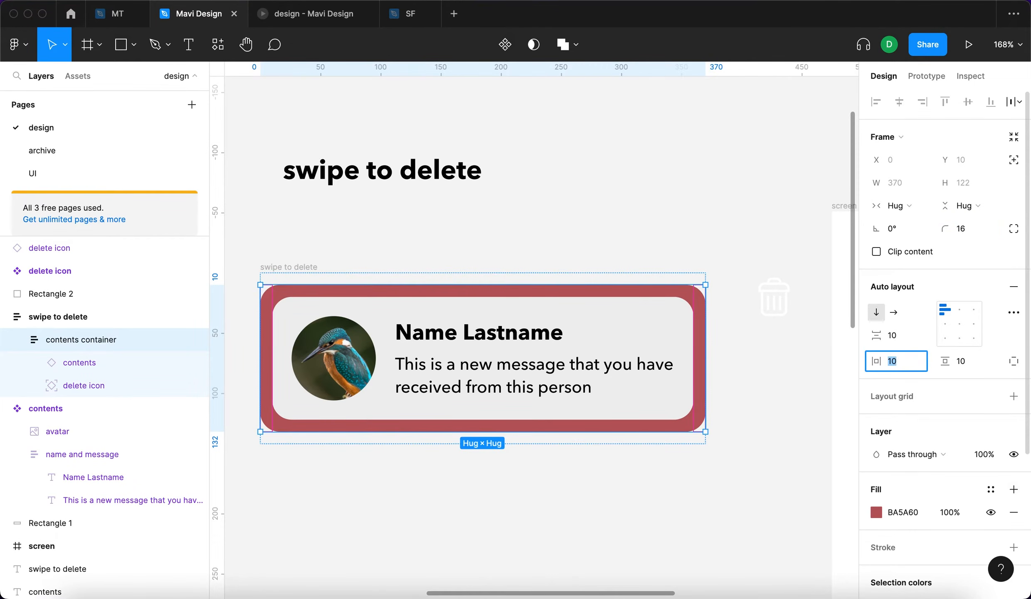
type("0")
key("Return")
left_click(956, 361)
type("0")
key("Return")
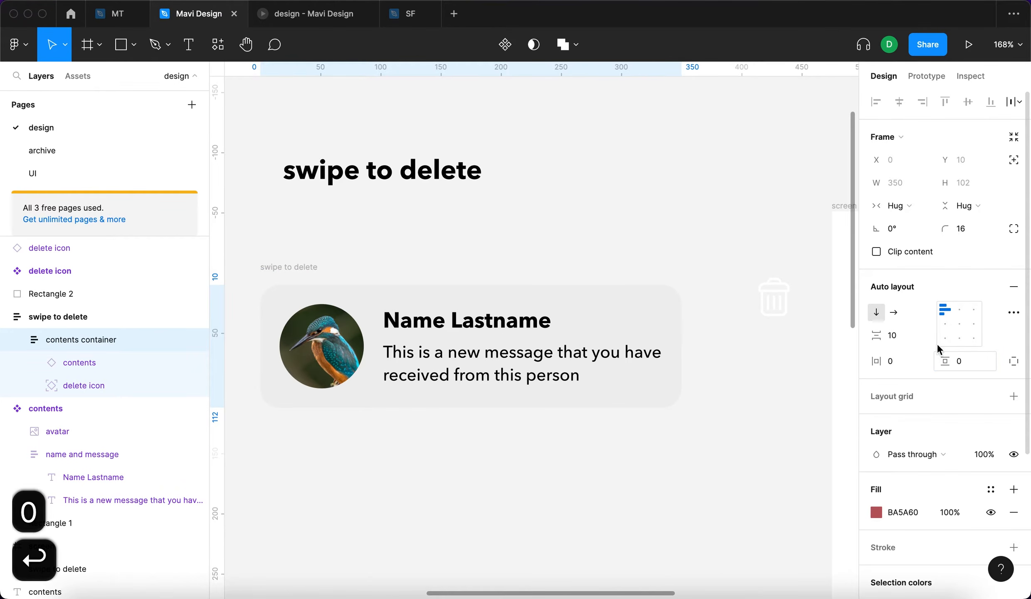
Turn the "swipe to delete" frame into a component
left_click(653, 227)
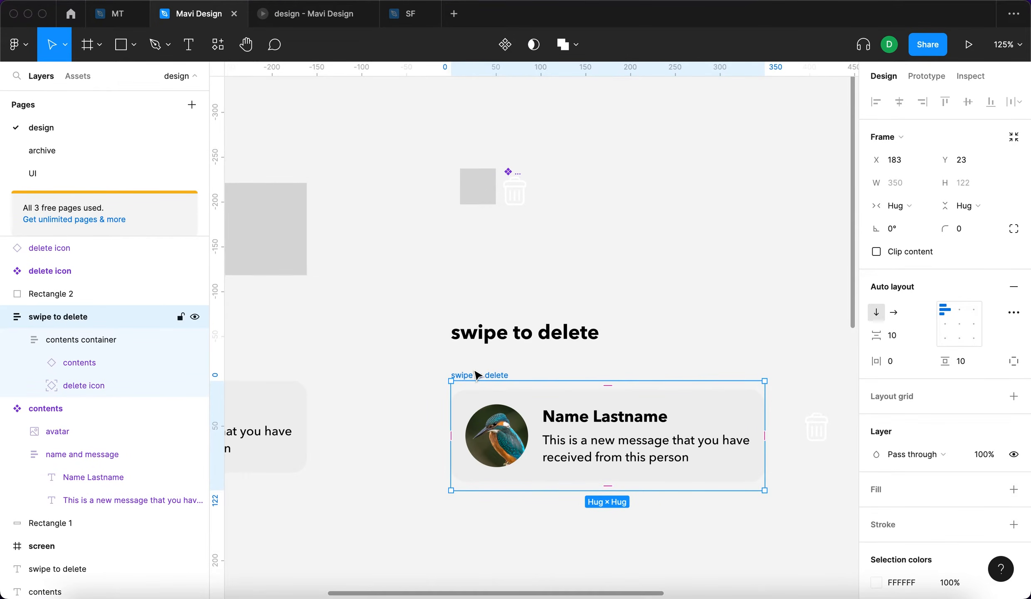
left_click(507, 47)
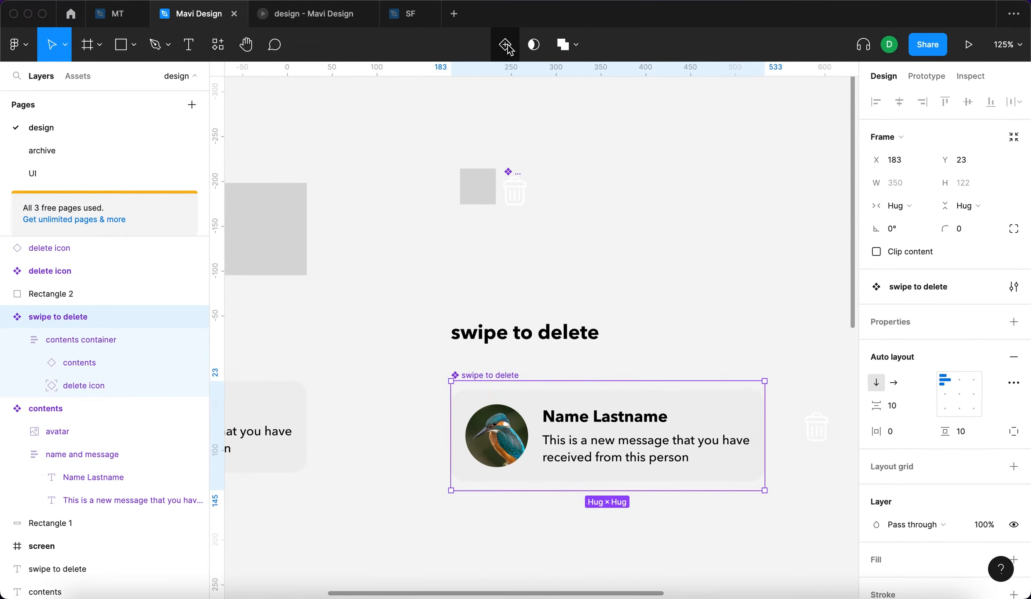
key("super+z")
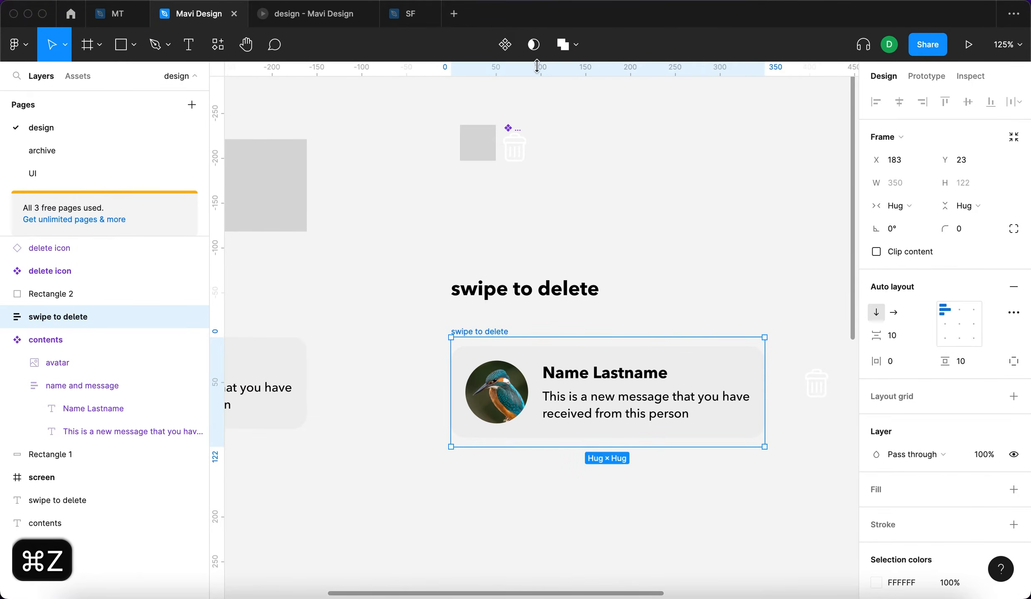
left_click(505, 44)
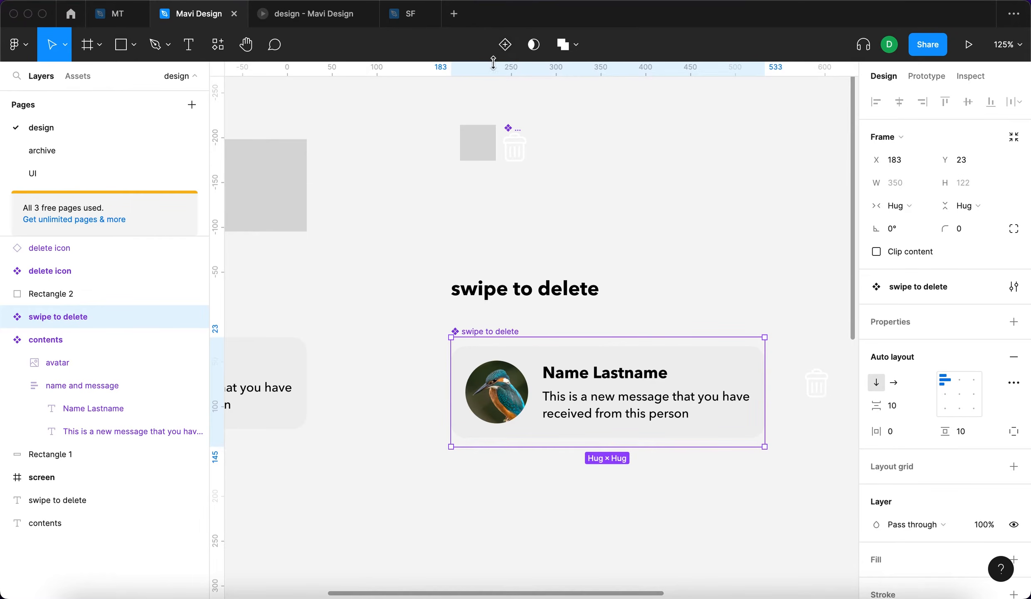
Add a second variant to the "swipe to delete" component and name it "ready to delete"
left_click(505, 44)
scroll(661, 288, "down", 5)
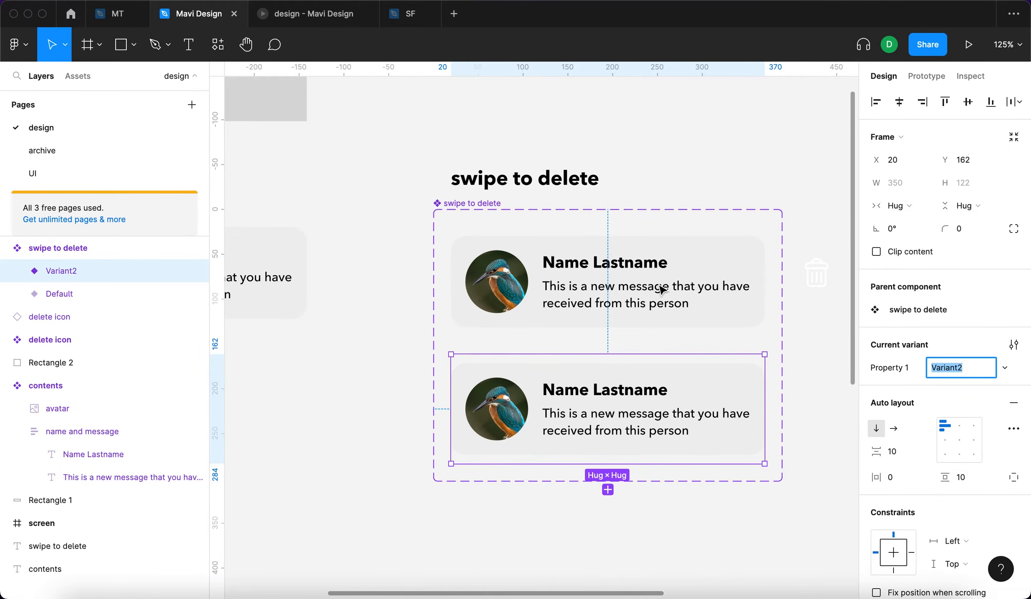
type("ready o")
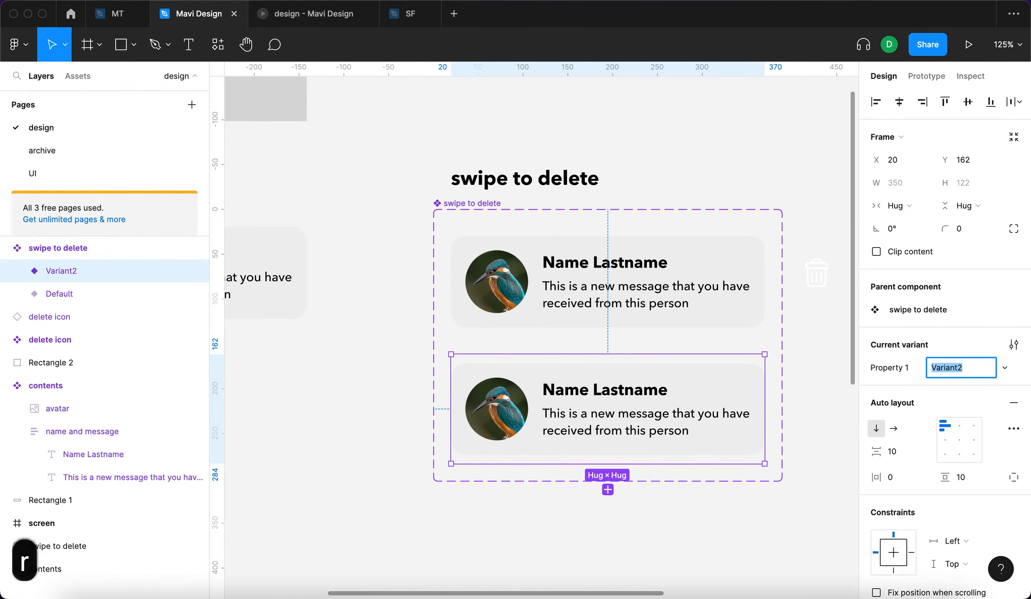
key("BackSpace")
key("BackSpace")
type("to delete")
key("Return")
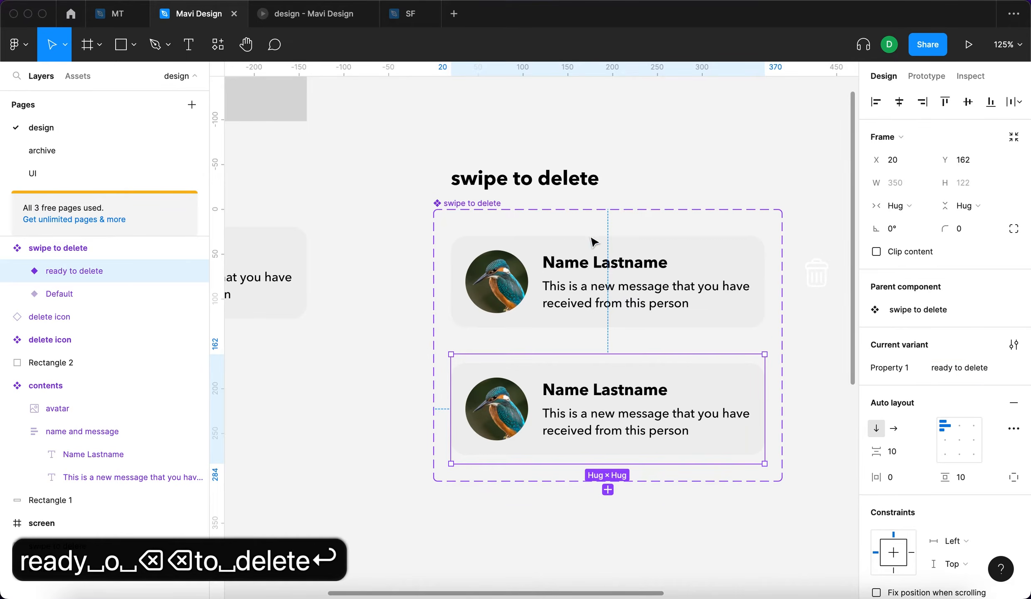
Add a third variant below the "ready to delete" one and name it "deleted"
left_click(561, 266)
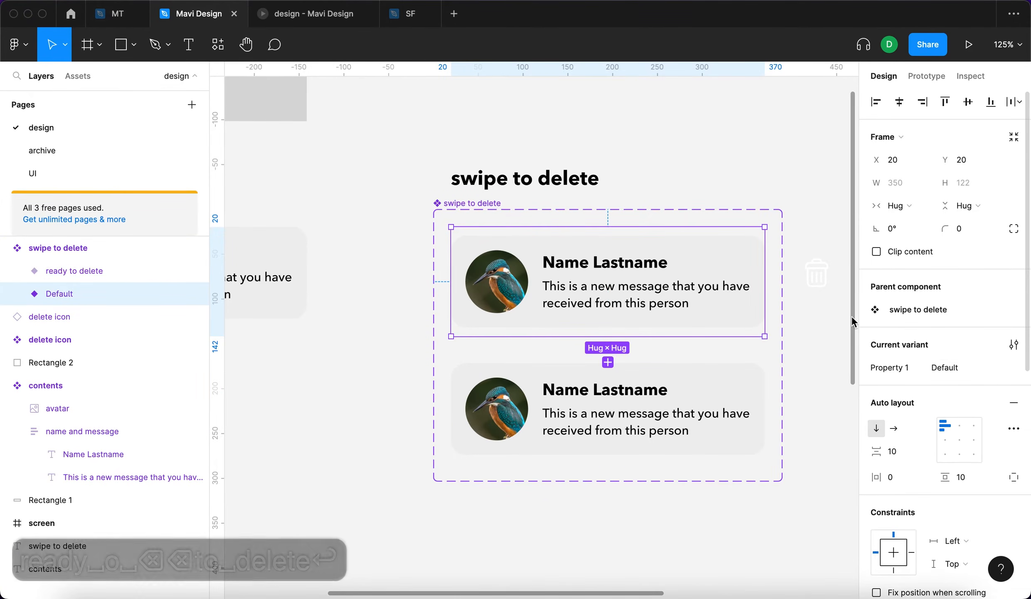
left_click(640, 444)
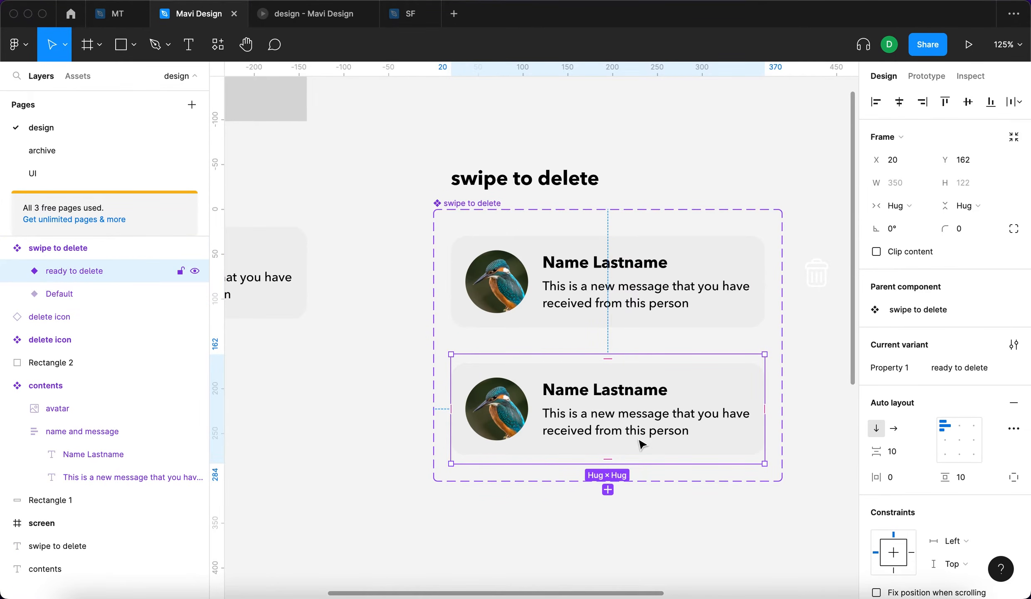
left_click(607, 489)
scroll(624, 492, "down", 3)
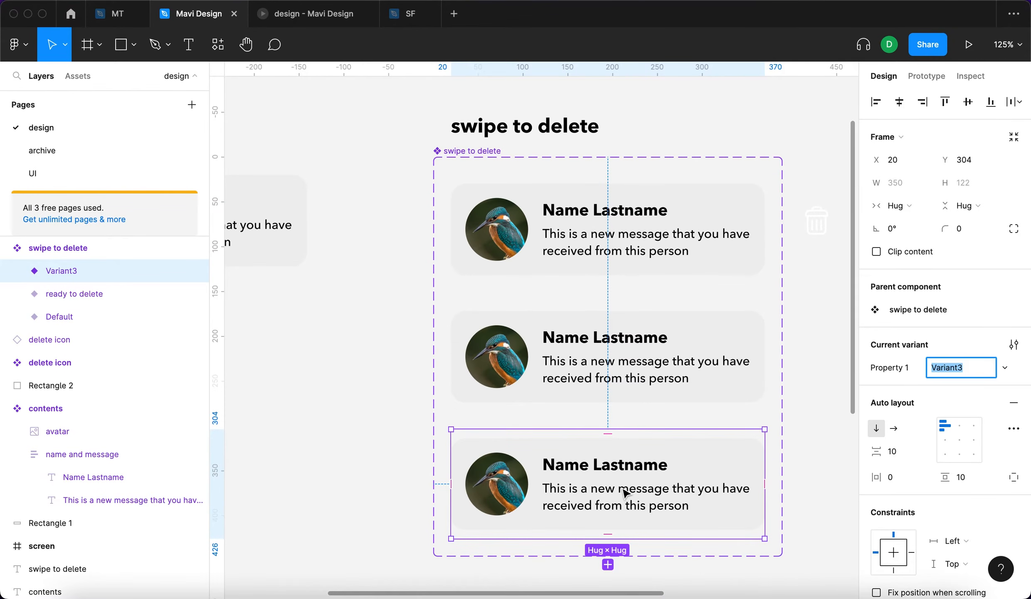
type("deleted")
key("Return")
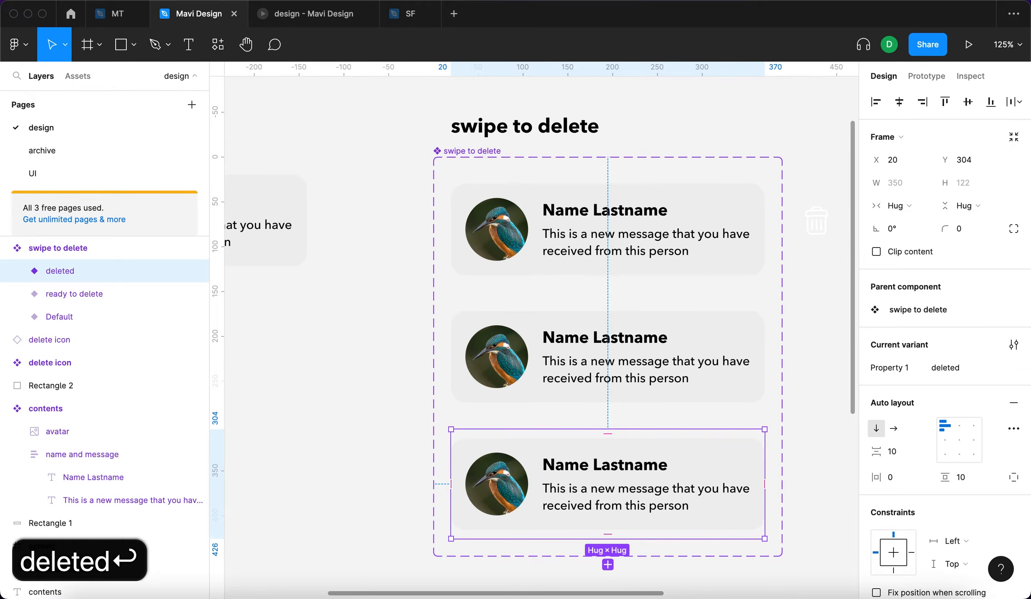
Give the contents container in the "ready to delete" variant individual padding with 60 on the right side
left_click(711, 343)
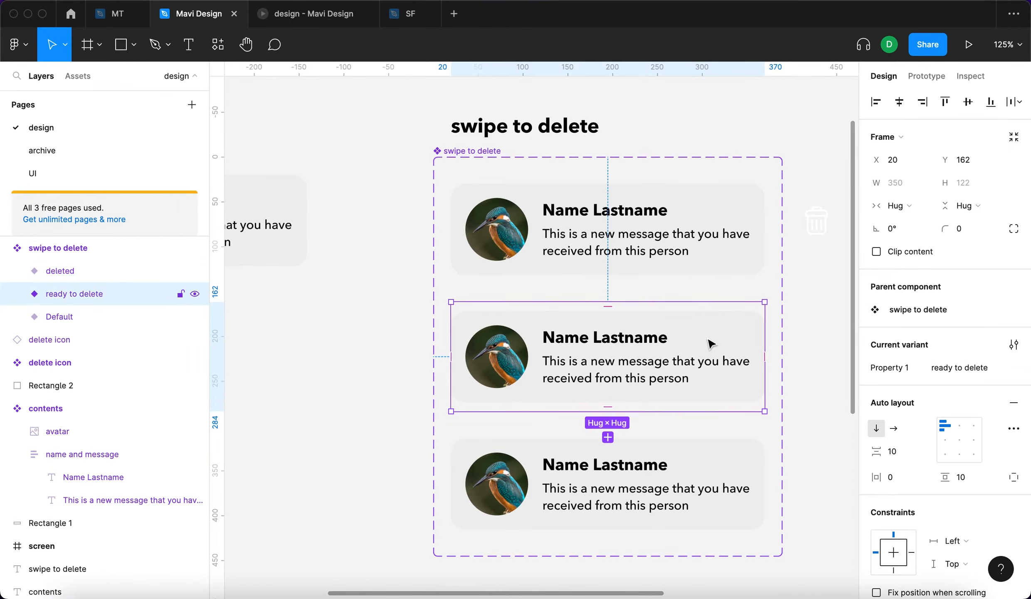
left_click(335, 376)
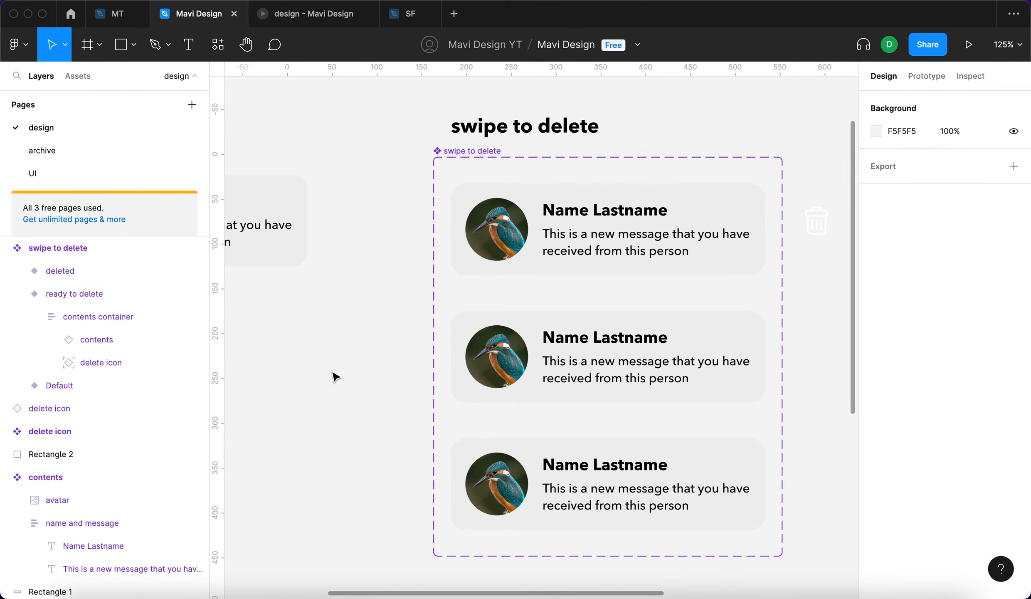
left_click(561, 350)
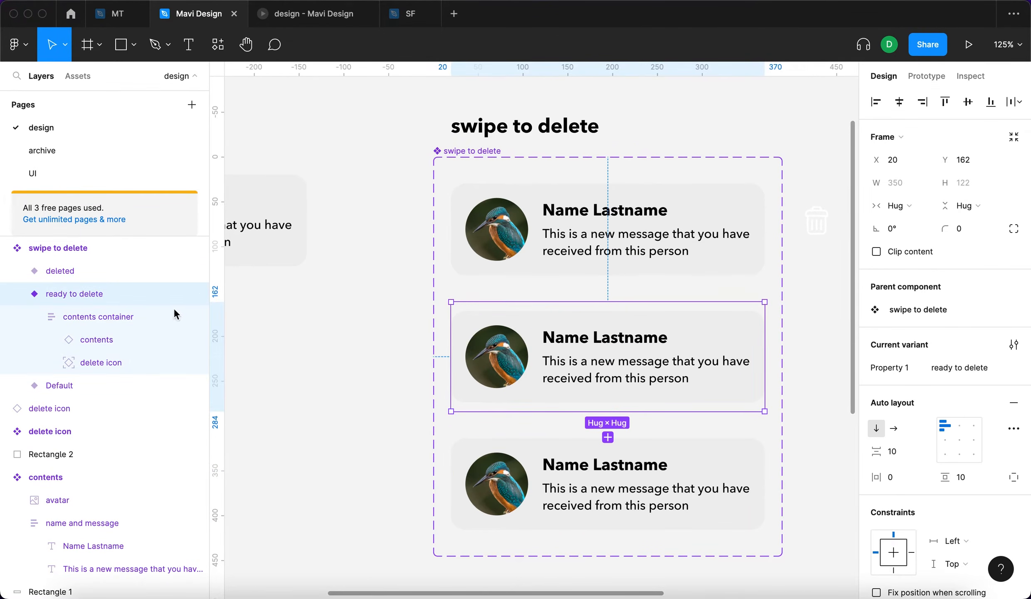
left_click(106, 320)
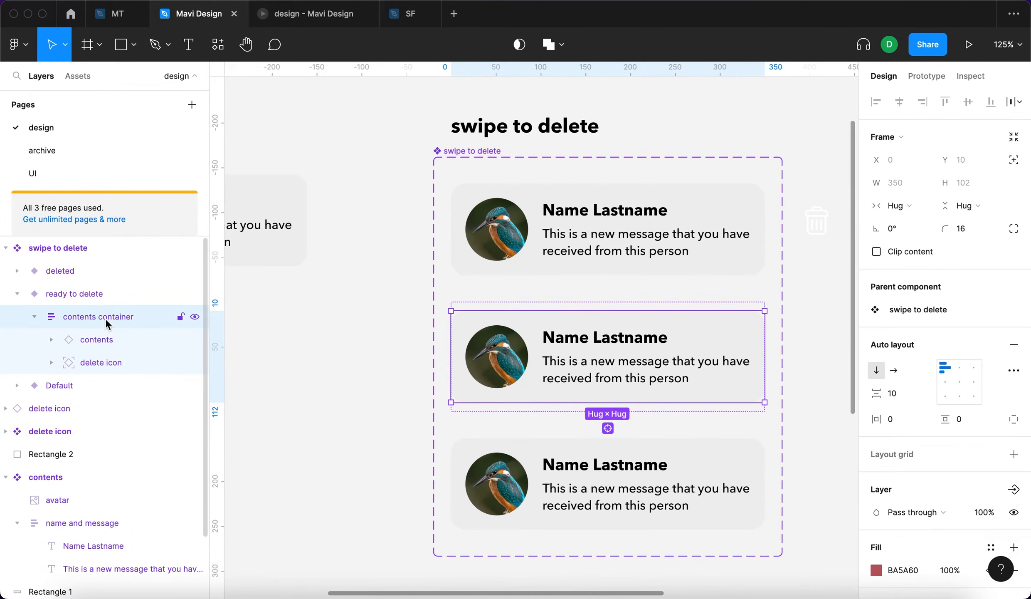
left_click(1012, 420)
left_click(898, 443)
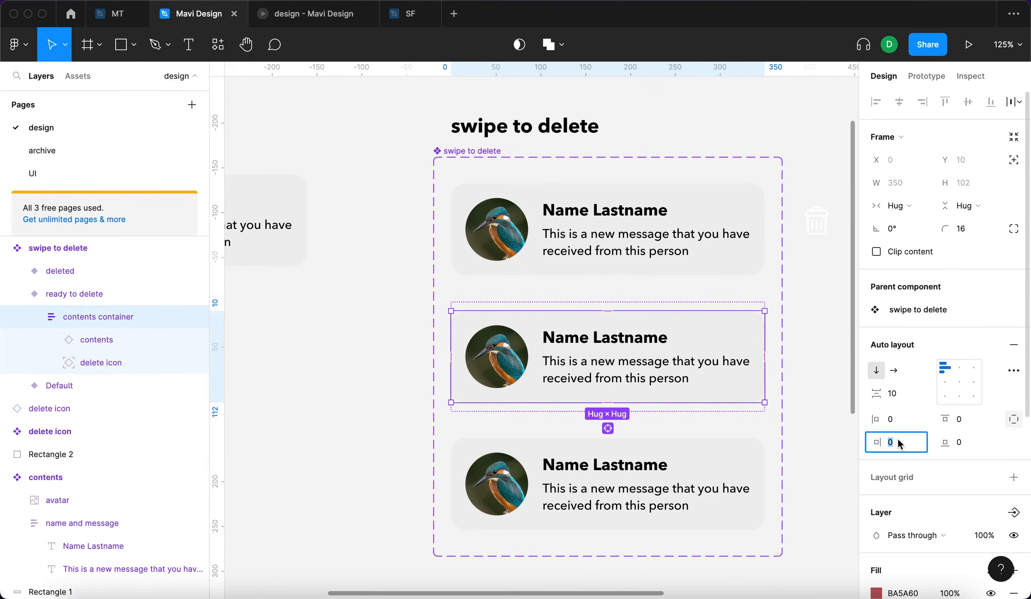
key("shift+Up")
key("shift+Up")
key("shift+Up")
key("shift+Up")
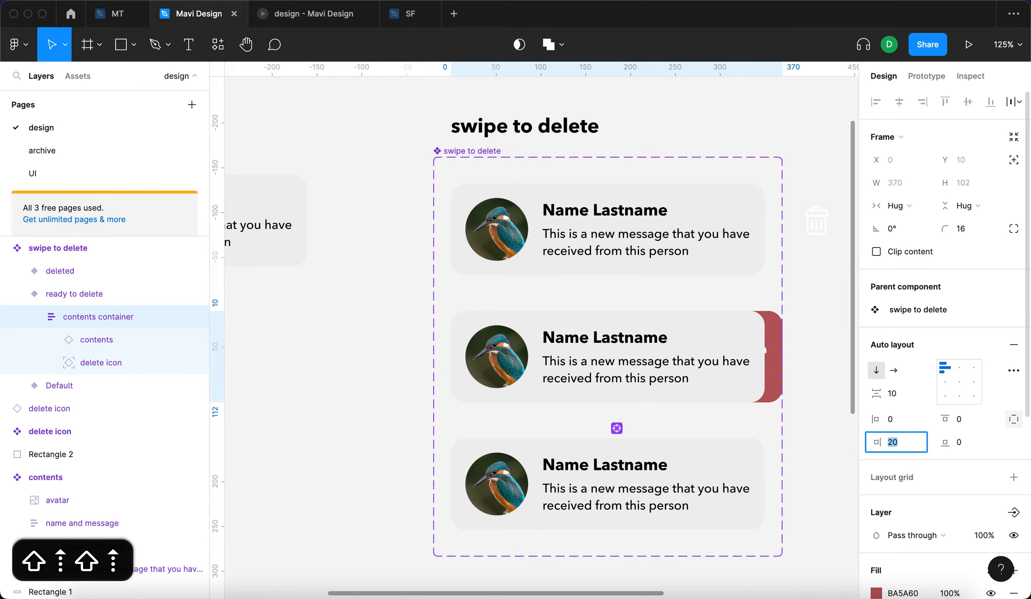
key("shift+Up")
key("shift+Up")
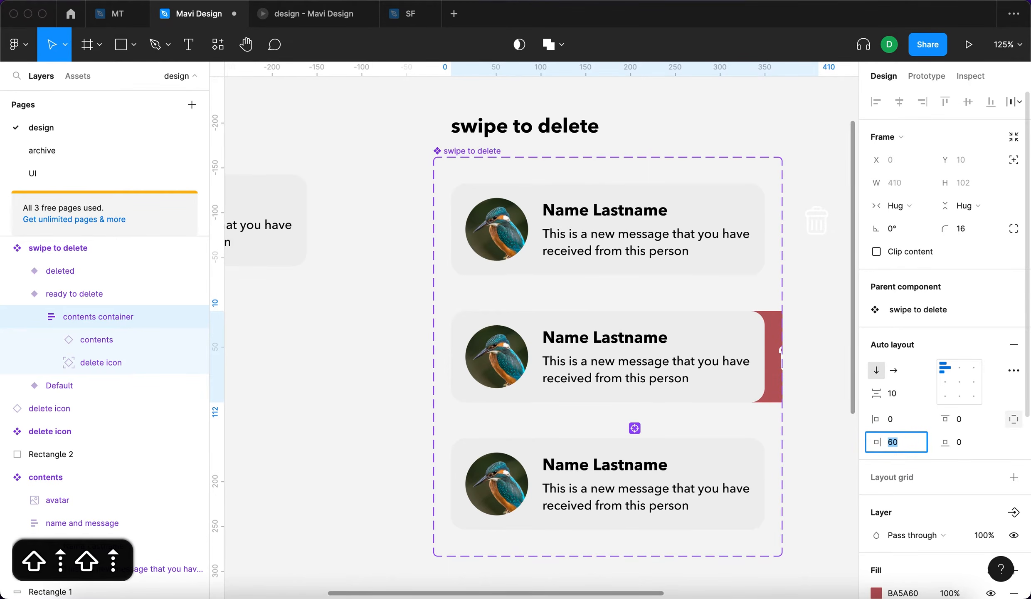
Switch the "ready to delete" variant to fixed width, narrow it to 350, and align its content top right
scroll(549, 345, "down", 2)
left_click(548, 345)
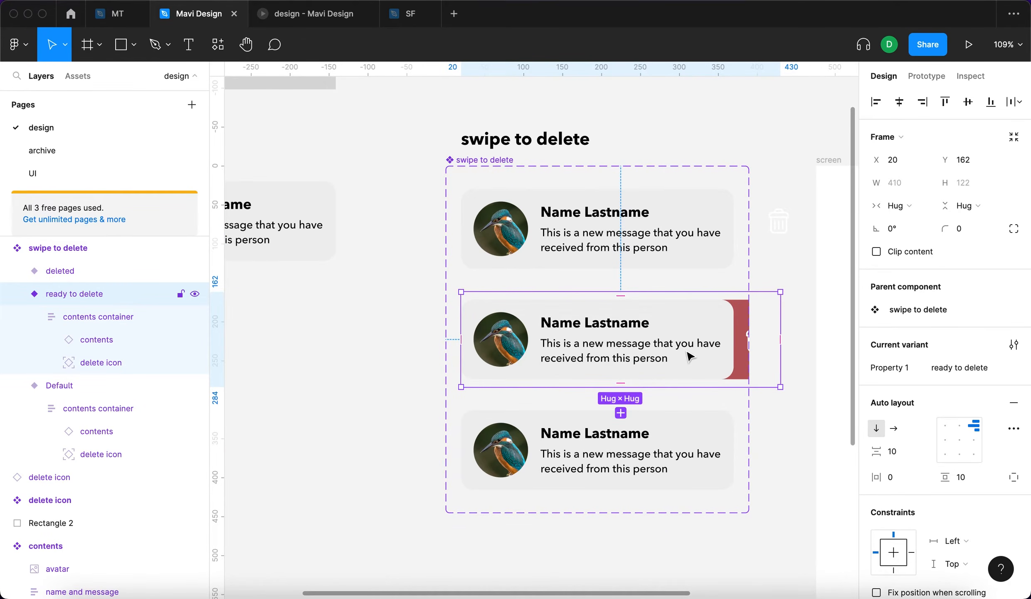
left_click(913, 207)
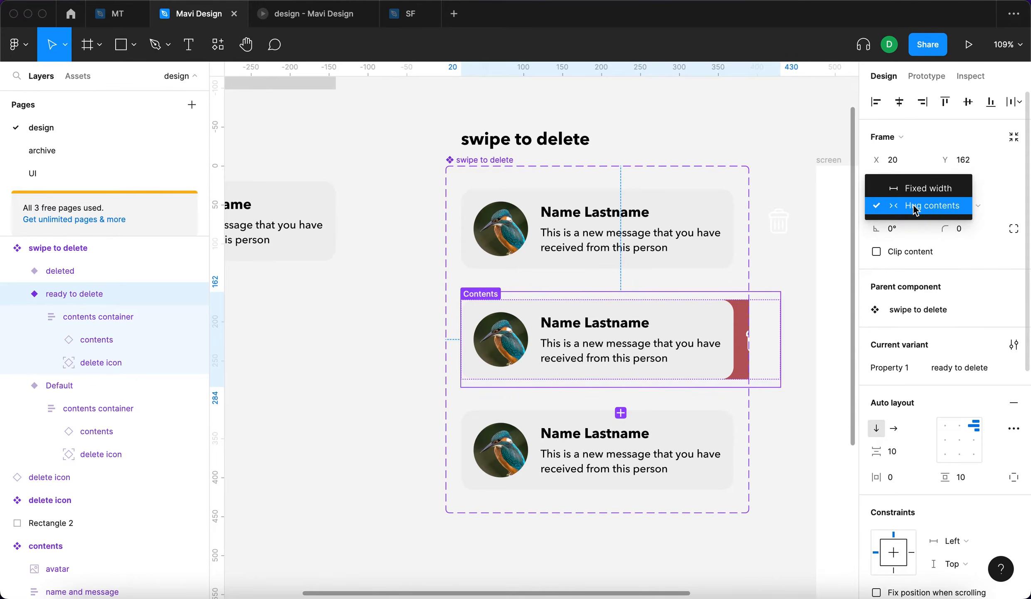
left_click(925, 189)
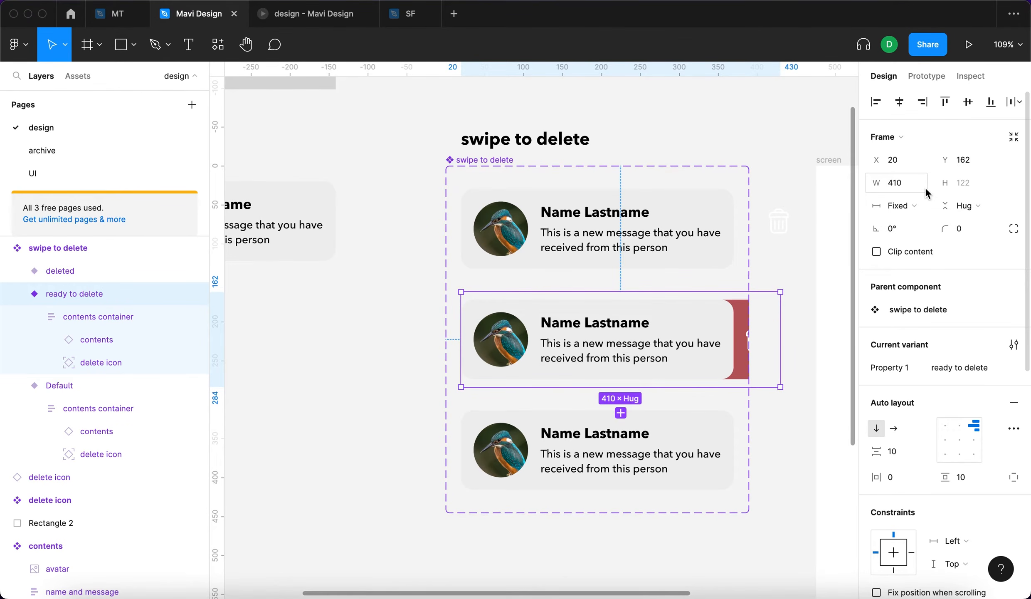
left_click_drag(780, 304, 733, 304)
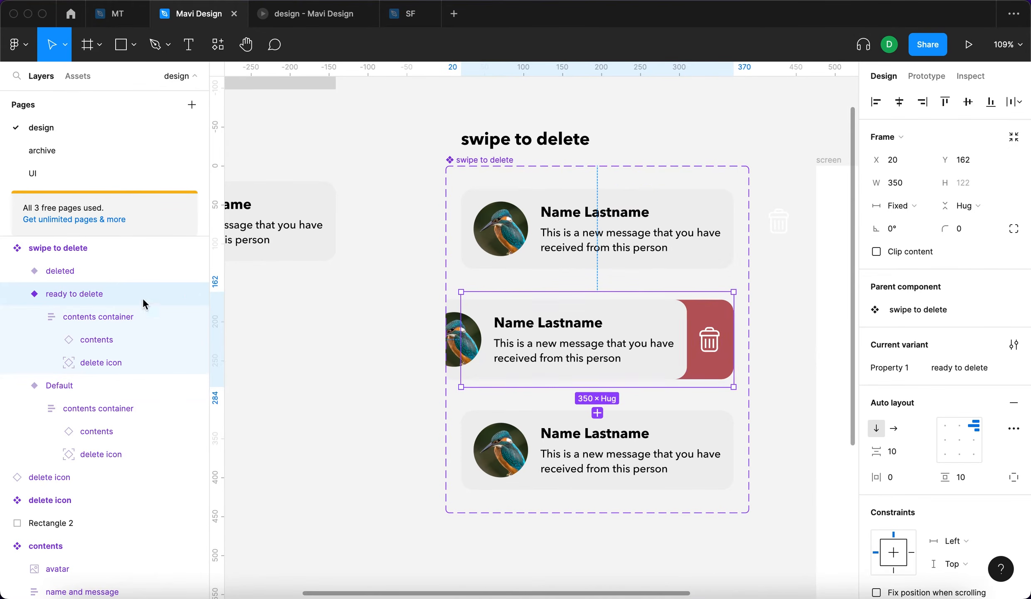
left_click(974, 428)
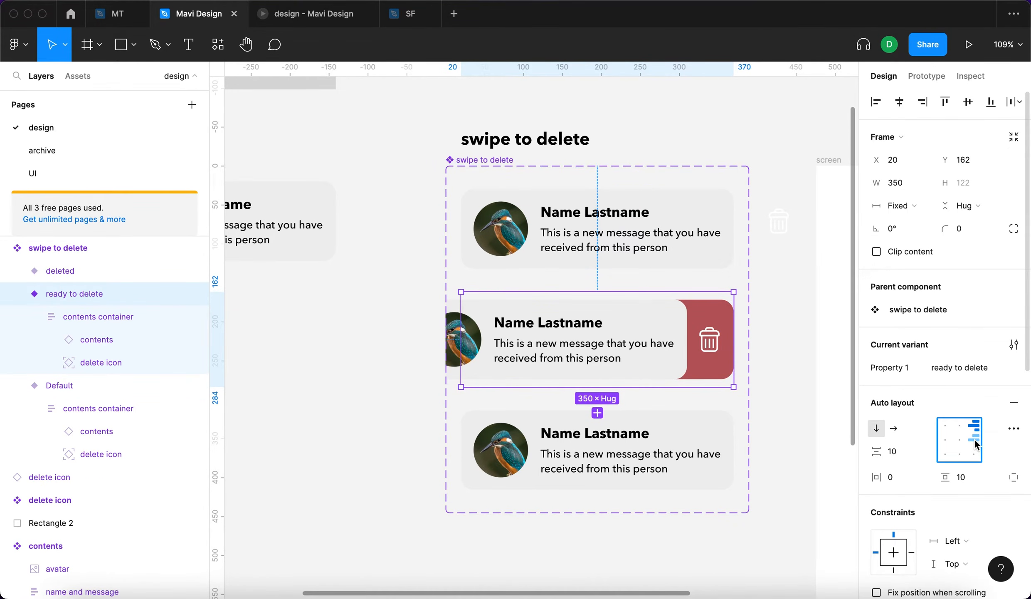
Increase the right padding of the "ready to delete" variant's contents container to 90
left_click(151, 322)
left_click(913, 445)
key("shift+Up")
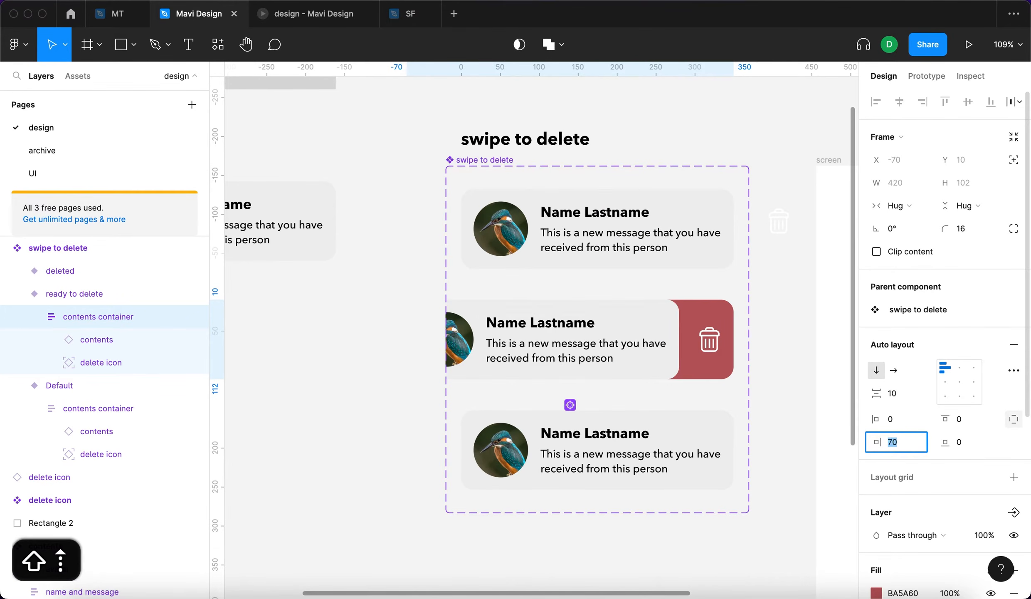
key("shift+Up")
key("shift+Up")
key("shift+Up")
key("shift+Down")
key("shift+Down")
key("shift+Up")
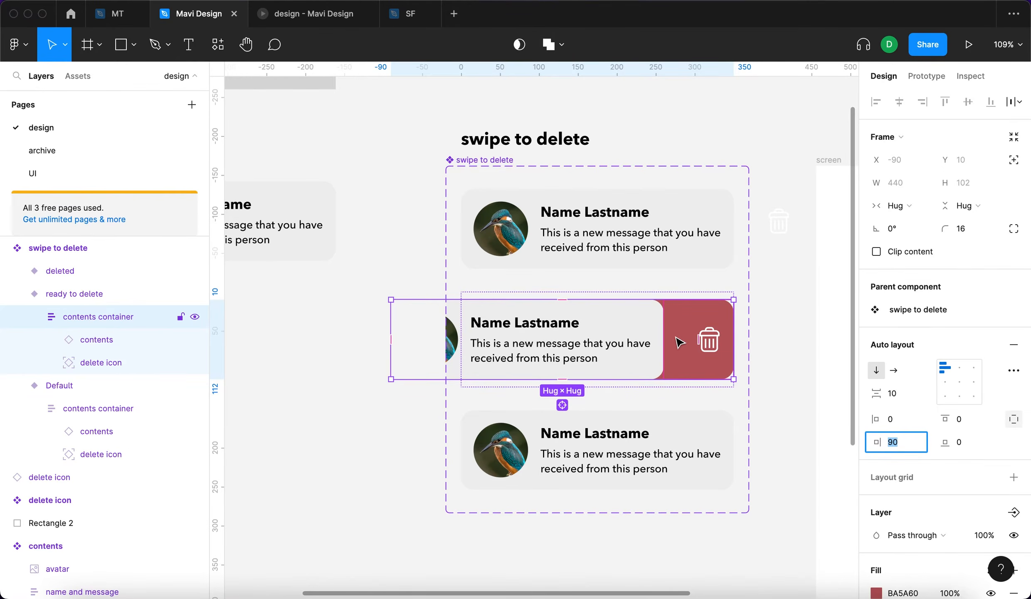
Nudge the delete icon in the "ready to delete" variant to X 383 so it is horizontally centred in the red area
scroll(679, 342, "up", 3)
scroll(715, 343, "down", 4)
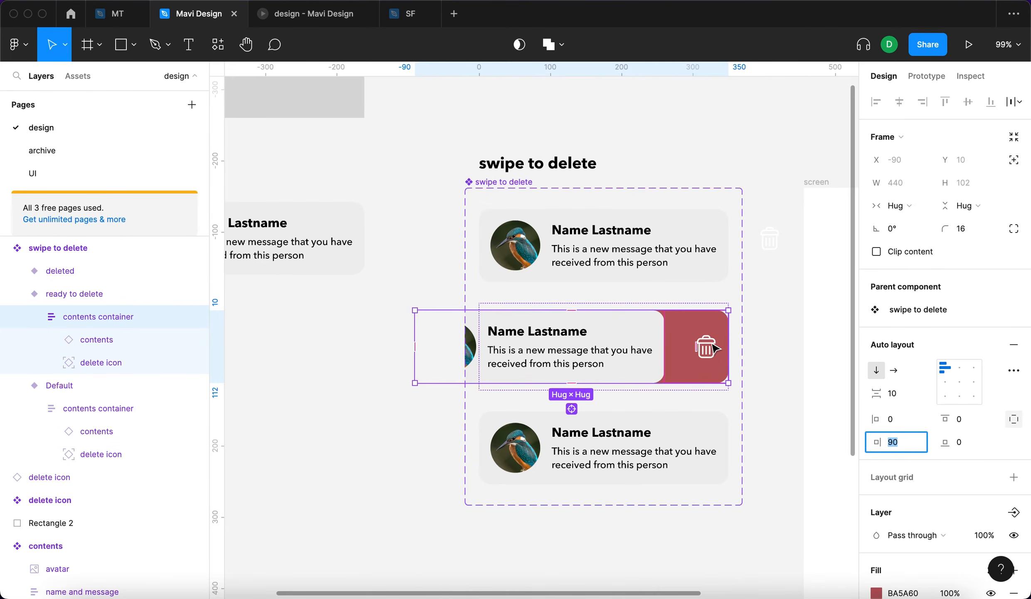
left_click(714, 343)
left_click(776, 352)
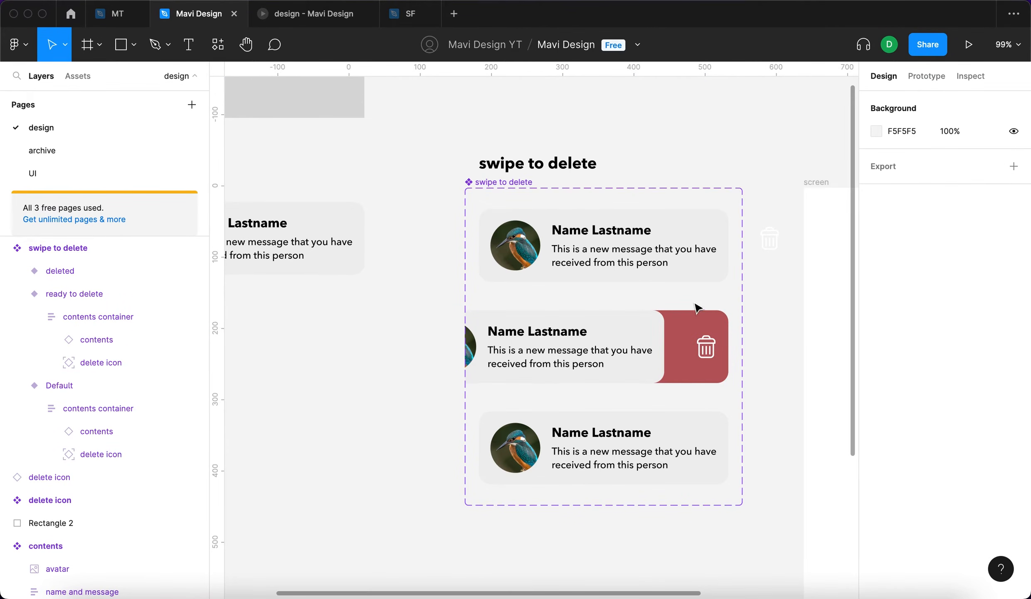
left_click(707, 345)
left_click(711, 351)
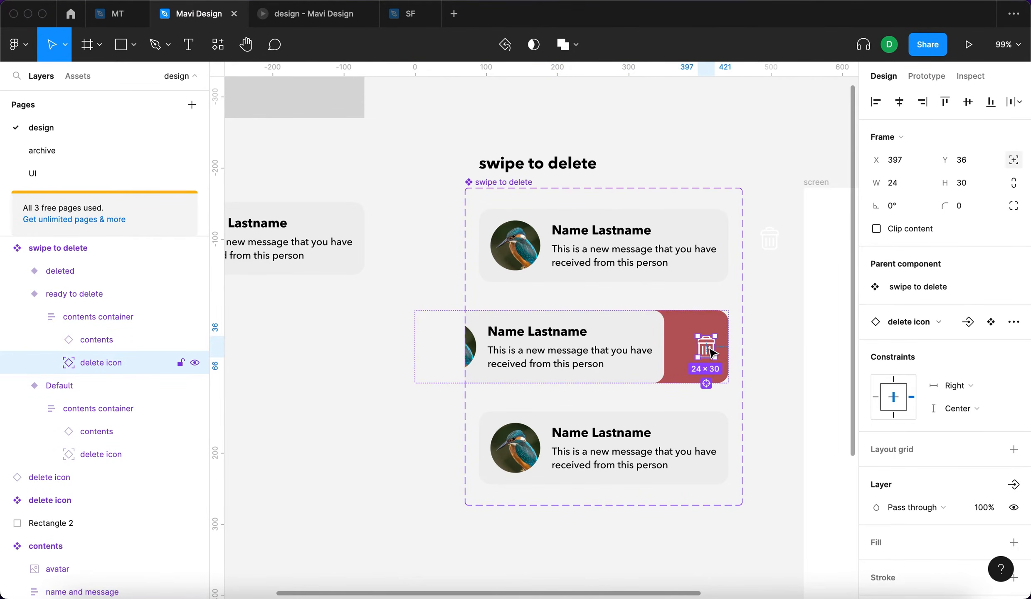
scroll(711, 351, "up", 5)
key("shift+Left")
key("Left")
key("Left")
key("Left")
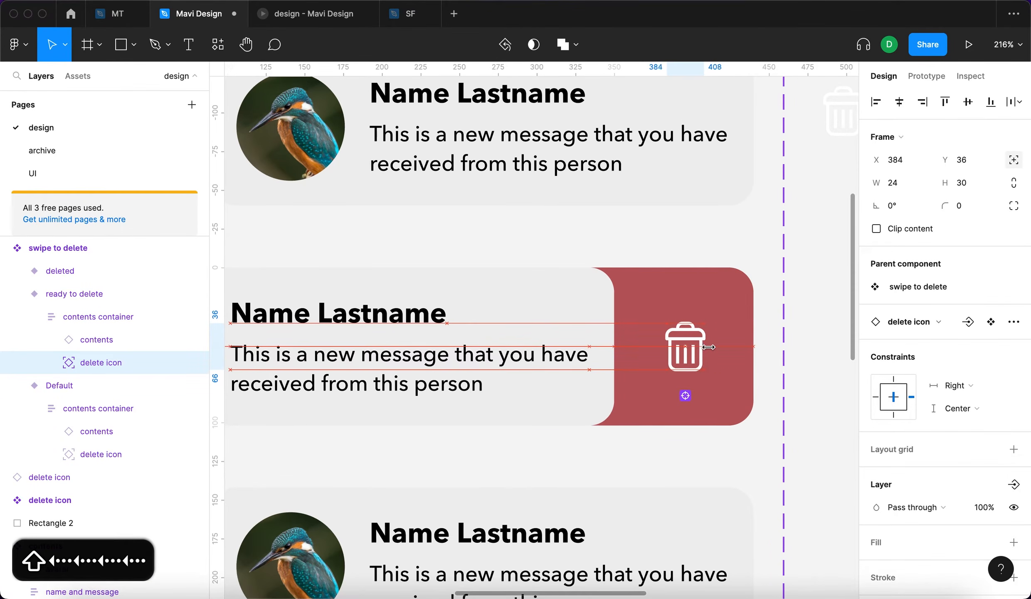
key("Left")
key("Left")
key("Left")
key("Right")
key("Right")
key("Right")
key("Right")
key("Left")
key("alt")
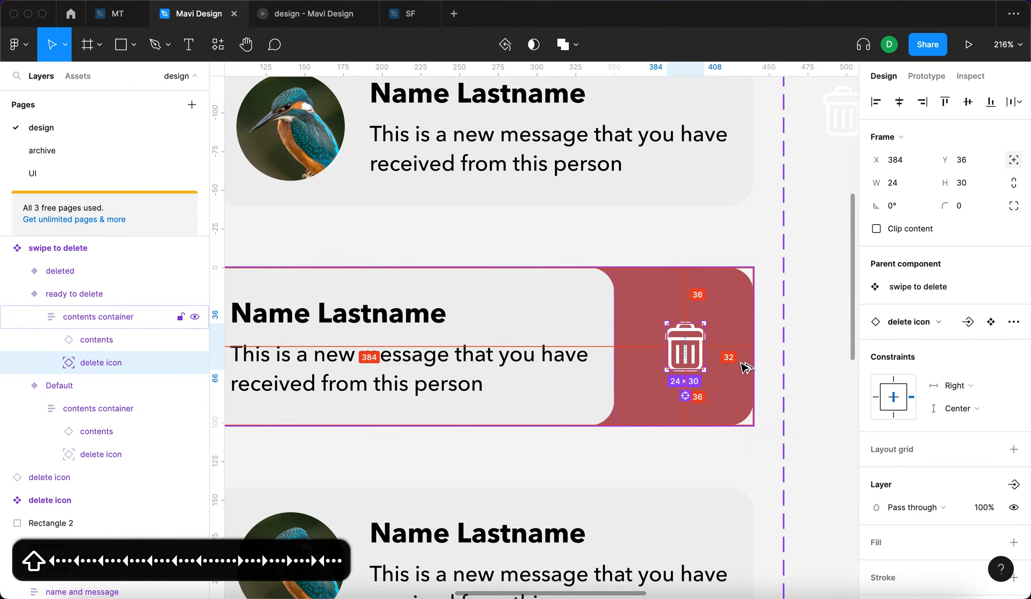
key("Left")
key("Left")
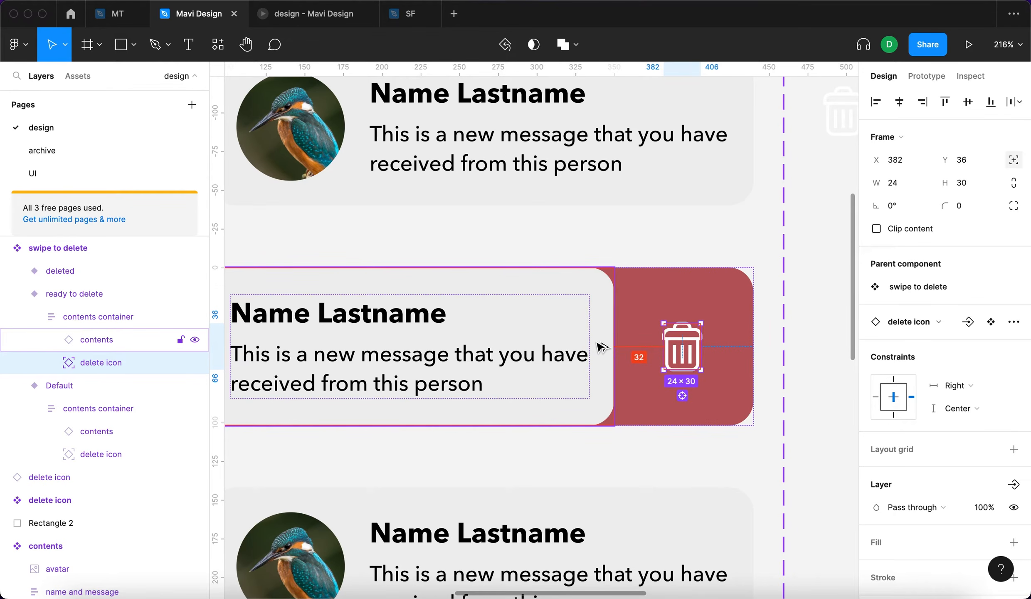
key("Right")
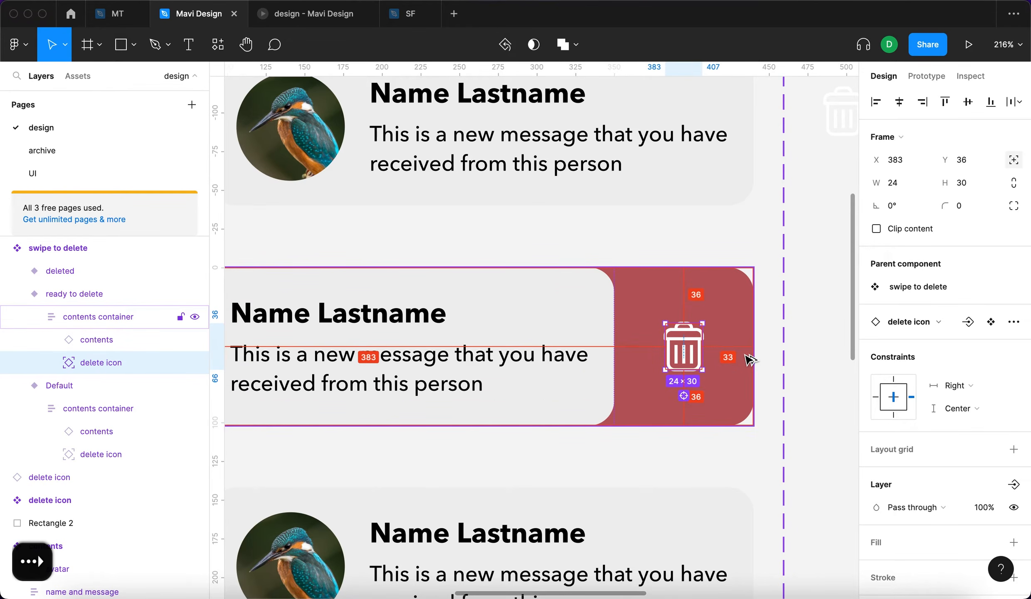
Give the contents container in the "deleted" variant individual padding with 90 on the right side
scroll(790, 314, "down", 5)
left_click(790, 317)
scroll(707, 353, "right", 2)
scroll(642, 380, "up", 3)
left_click(642, 380)
left_click(642, 379)
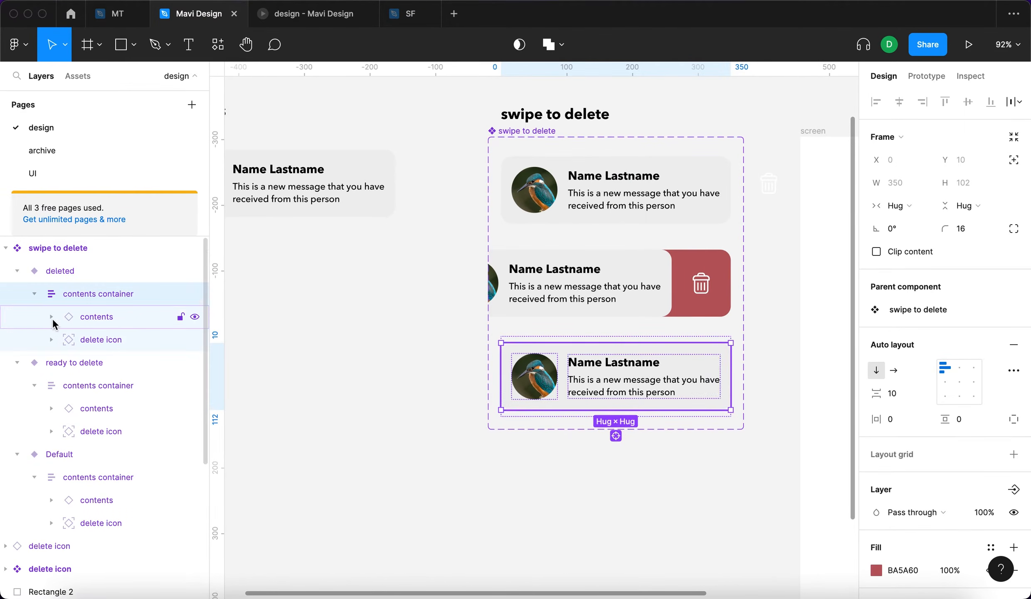
left_click(1014, 418)
left_click(890, 441)
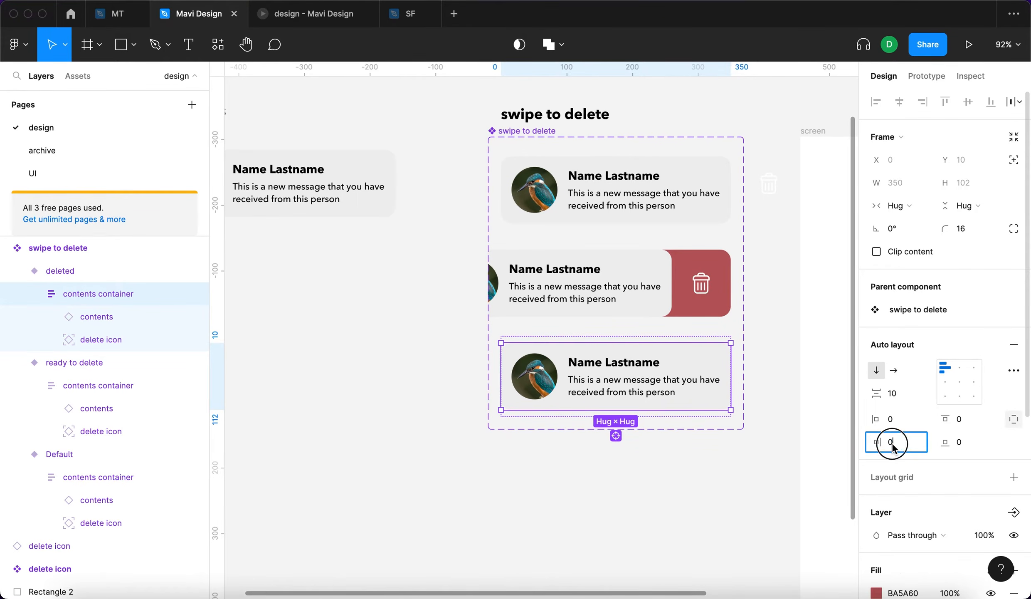
key("shift+Up")
key("shift+Up")
key("shift+Up")
key("shift+Up")
key("shift+Up")
key("shift+Up")
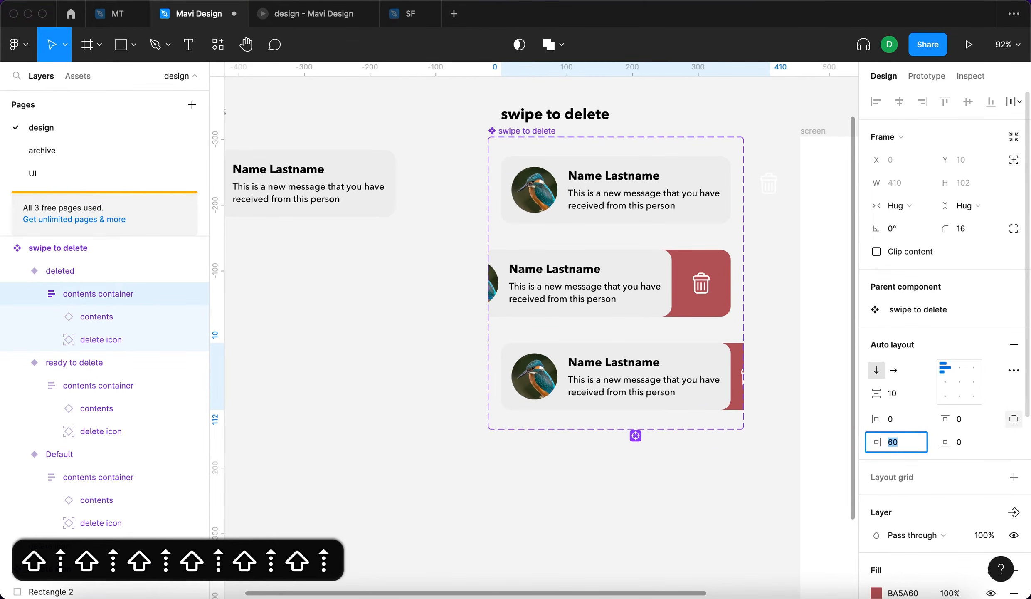
left_click(366, 384)
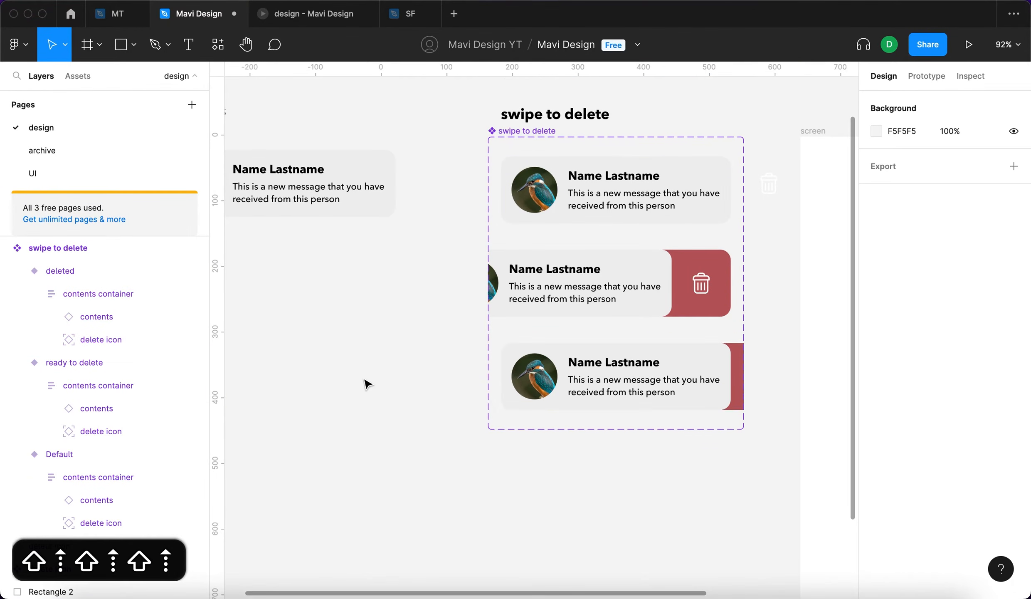
Narrow the "deleted" variant to a fixed width of 350
left_click(545, 366)
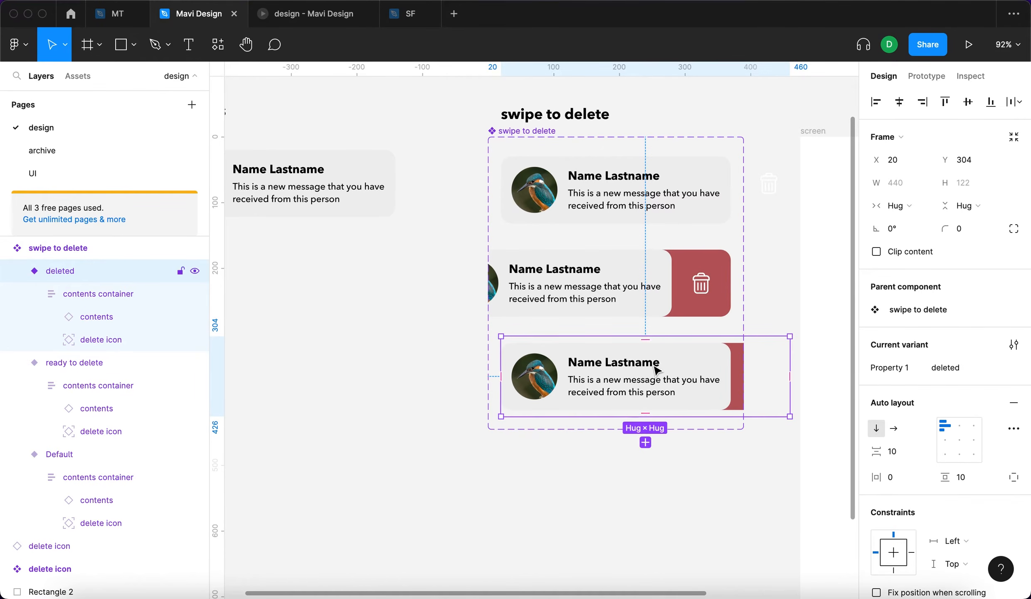
left_click(648, 301)
left_click(565, 386)
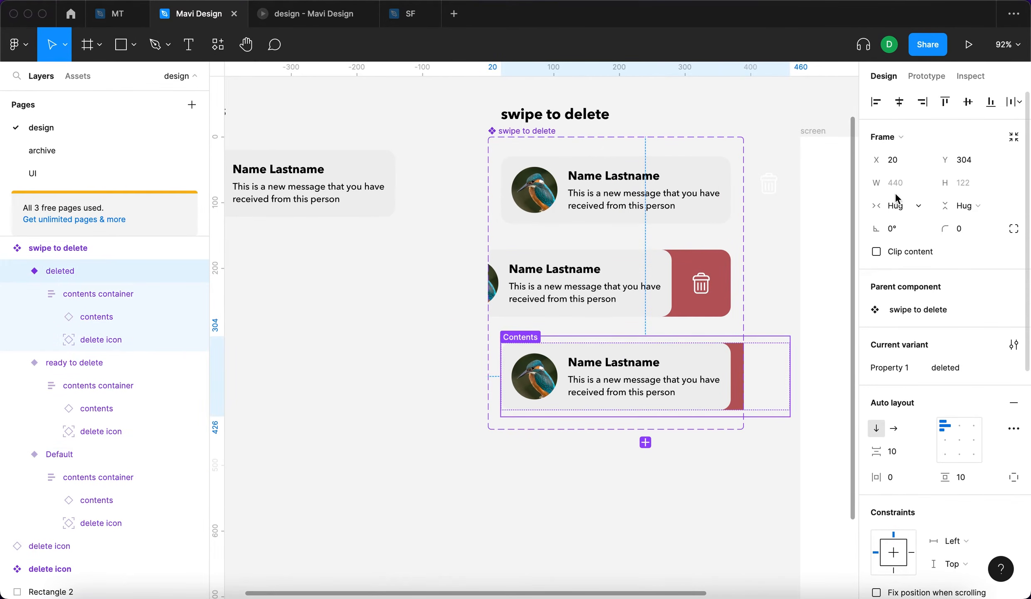
left_click_drag(789, 364, 730, 365)
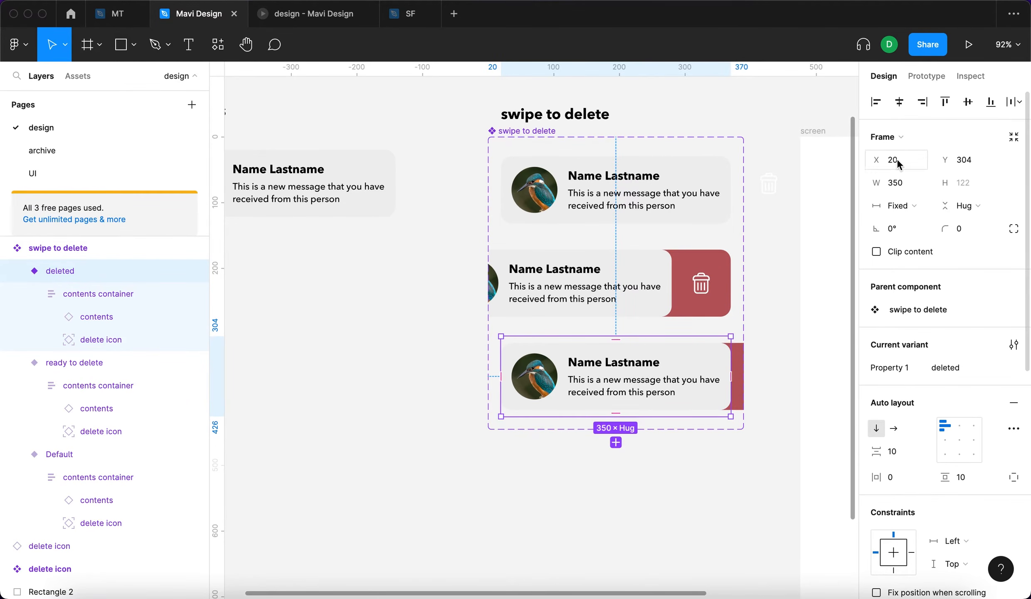
Switch the Default variant to fixed width and align the "deleted" variant's content top right
left_click(667, 202)
left_click(898, 206)
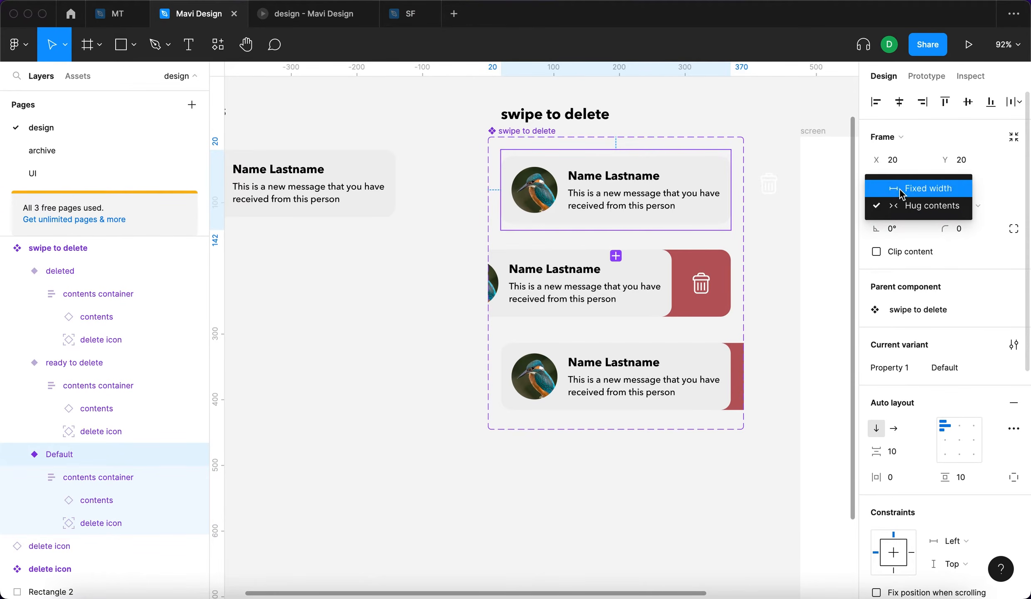
left_click(919, 188)
left_click(451, 281)
left_click(646, 401)
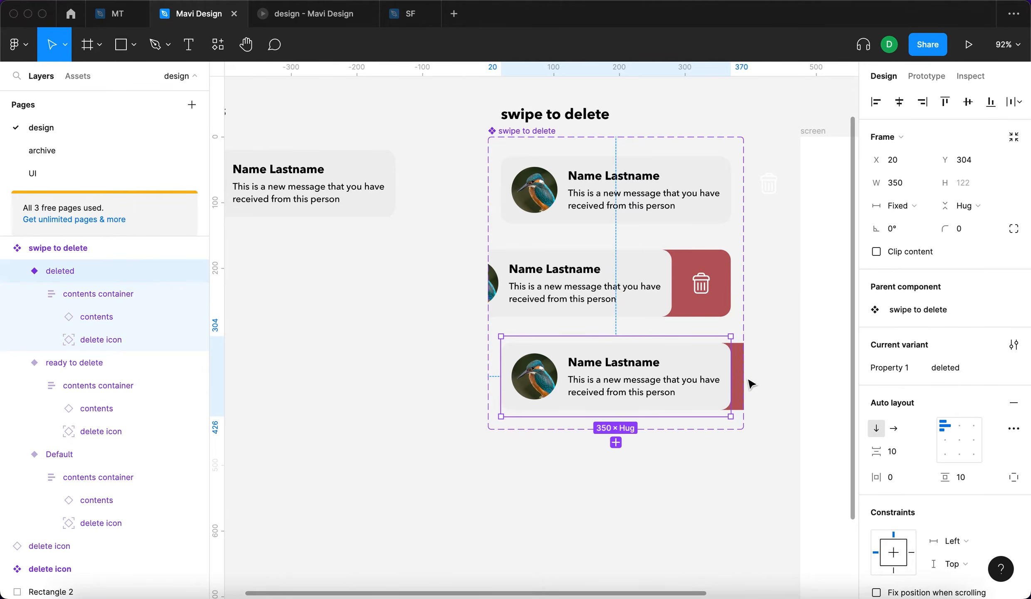
left_click(975, 426)
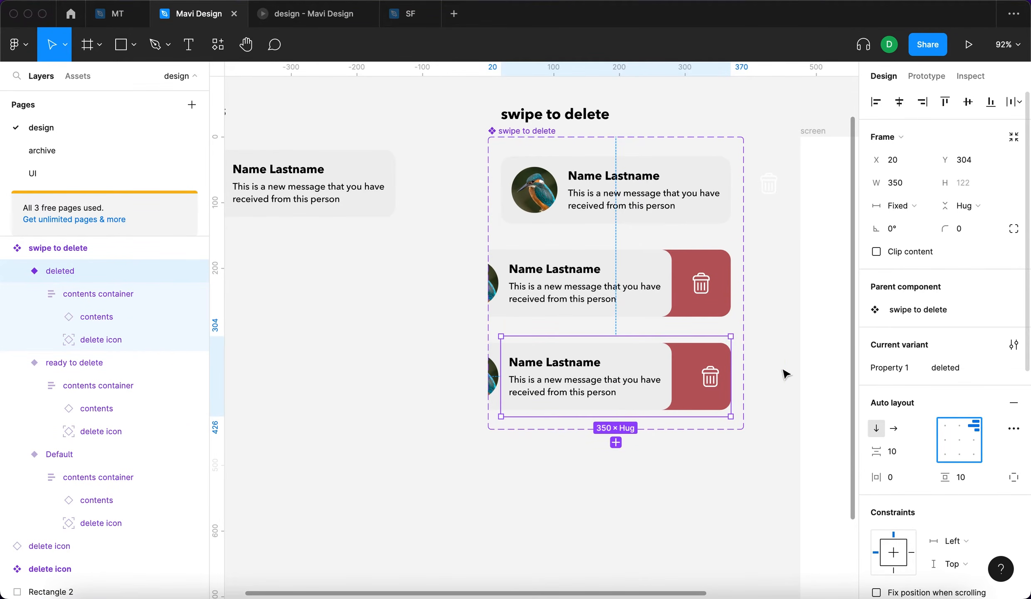
Shift the delete icon in the "deleted" variant into the red area and right-align it with the "ready to delete" variant's icon
scroll(702, 369, "up", 5)
left_click(723, 403, "super")
key("shift+Left")
key("shift+Left")
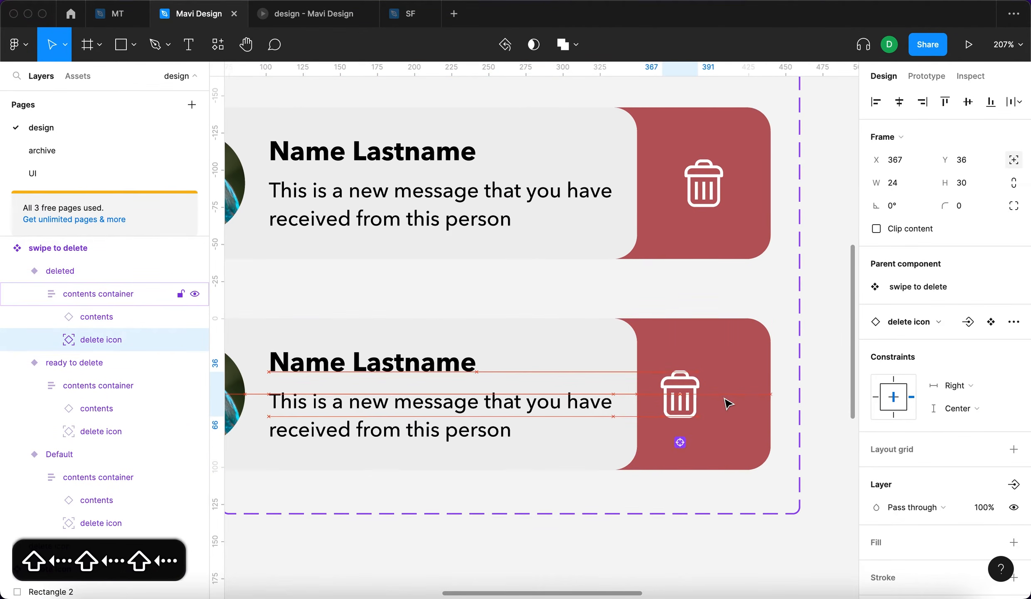
key("shift+Right")
left_click(706, 187, "shift+super")
left_click(918, 105)
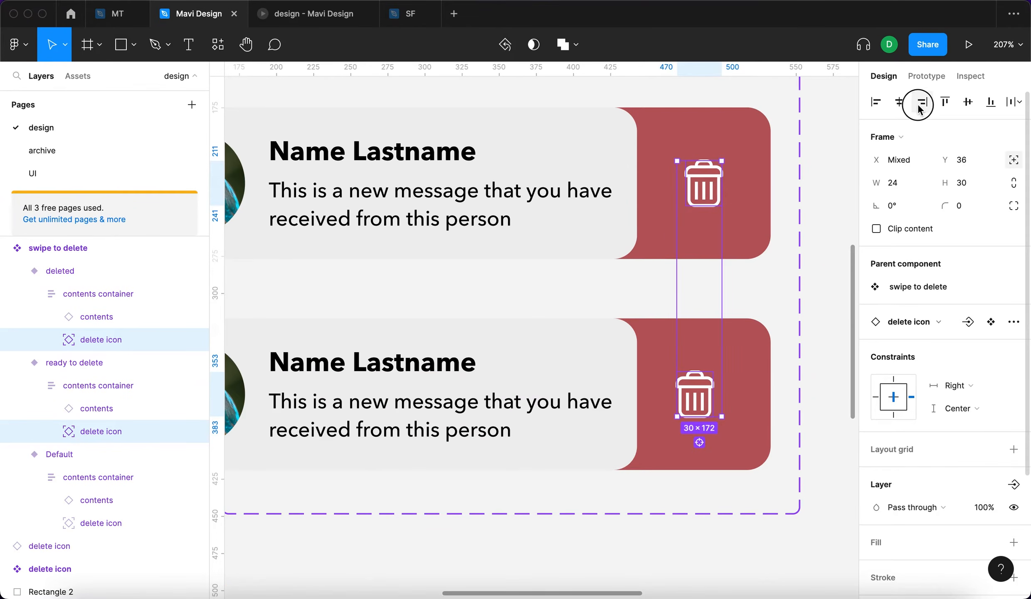
left_click(815, 301)
Set the right padding of the "deleted" variant's contents container to 350
scroll(674, 428, "down", 5)
left_click(653, 430)
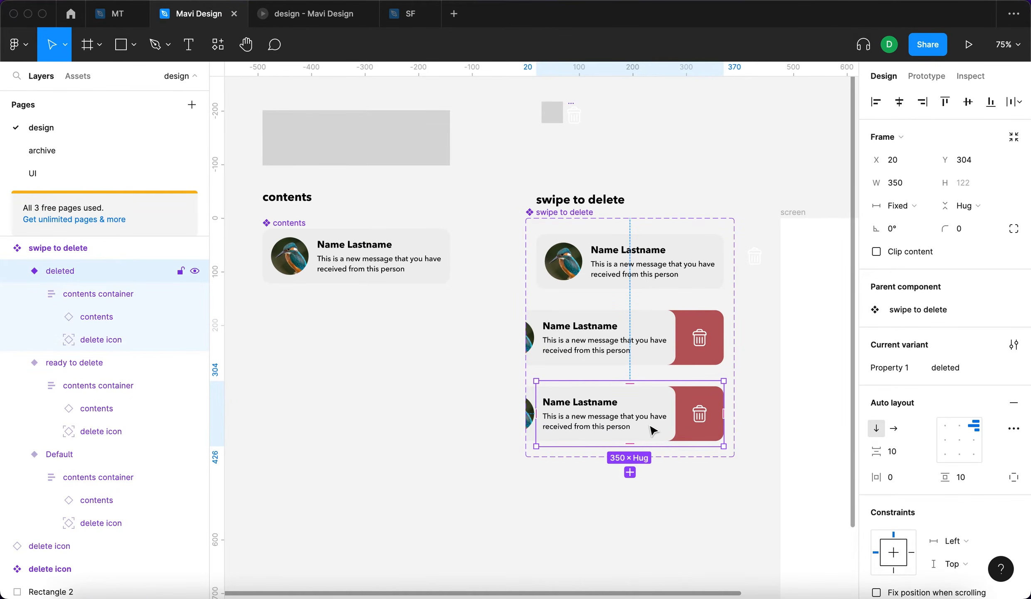
double_click(652, 430)
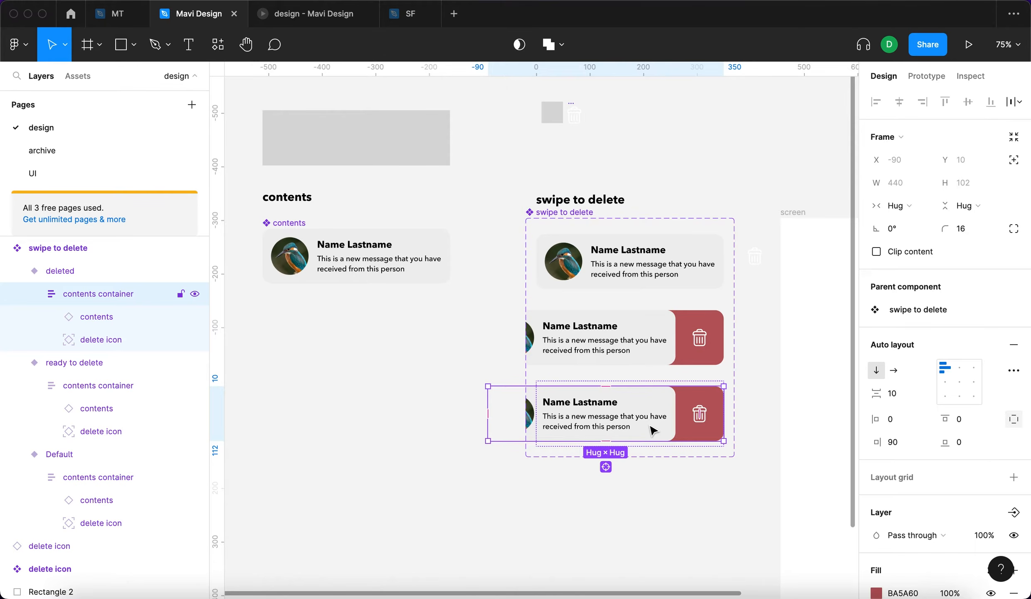
double_click(670, 419)
scroll(671, 419, "up", 3)
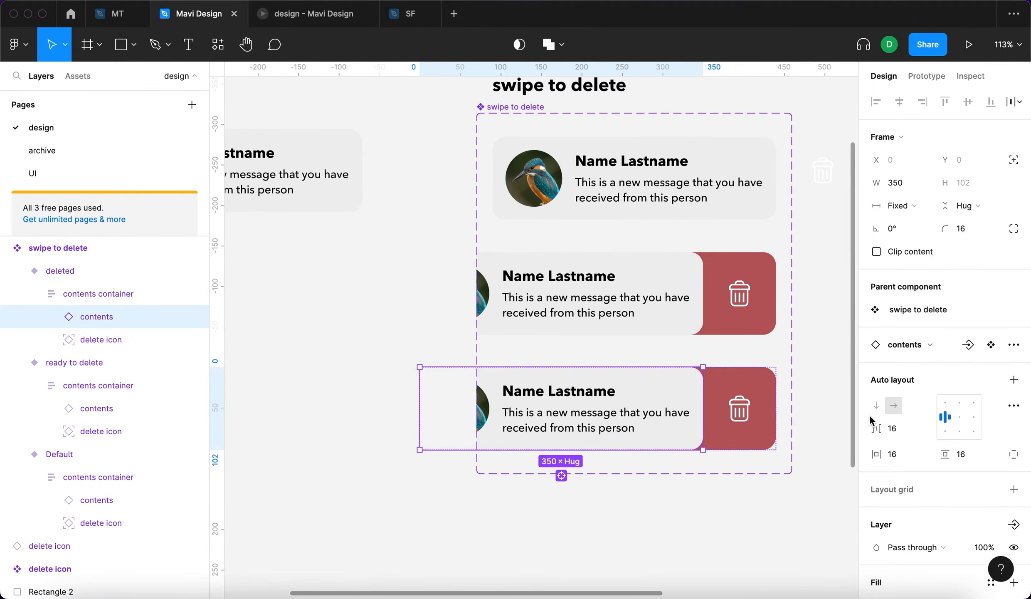
left_click(142, 295)
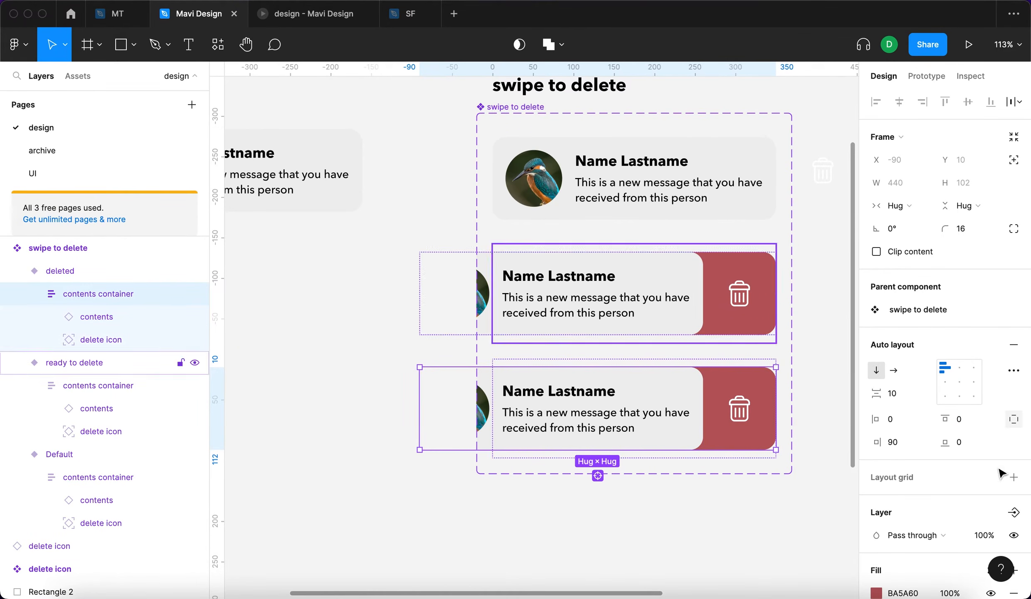
left_click(912, 448)
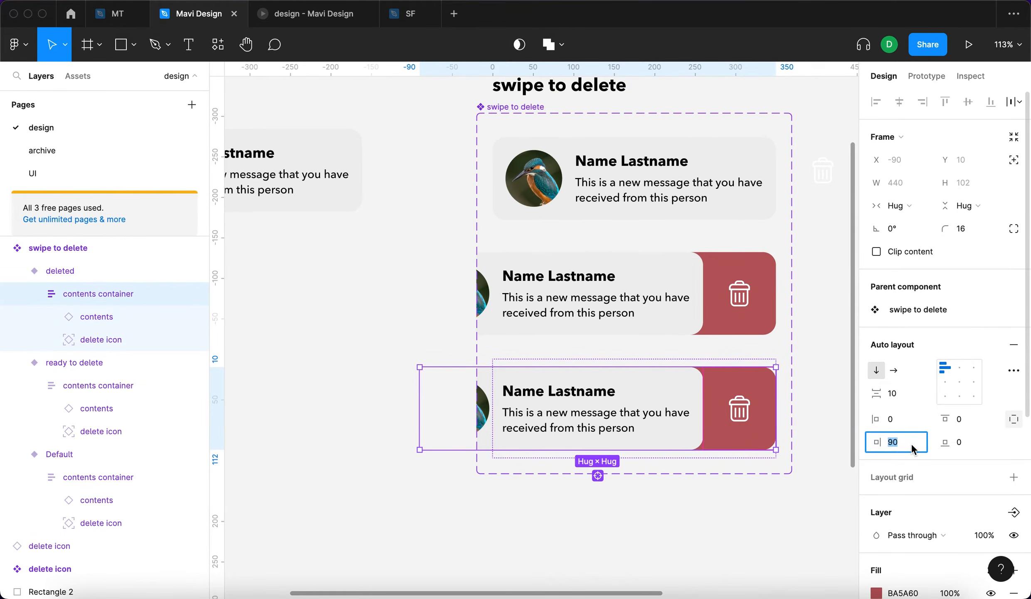
type("350")
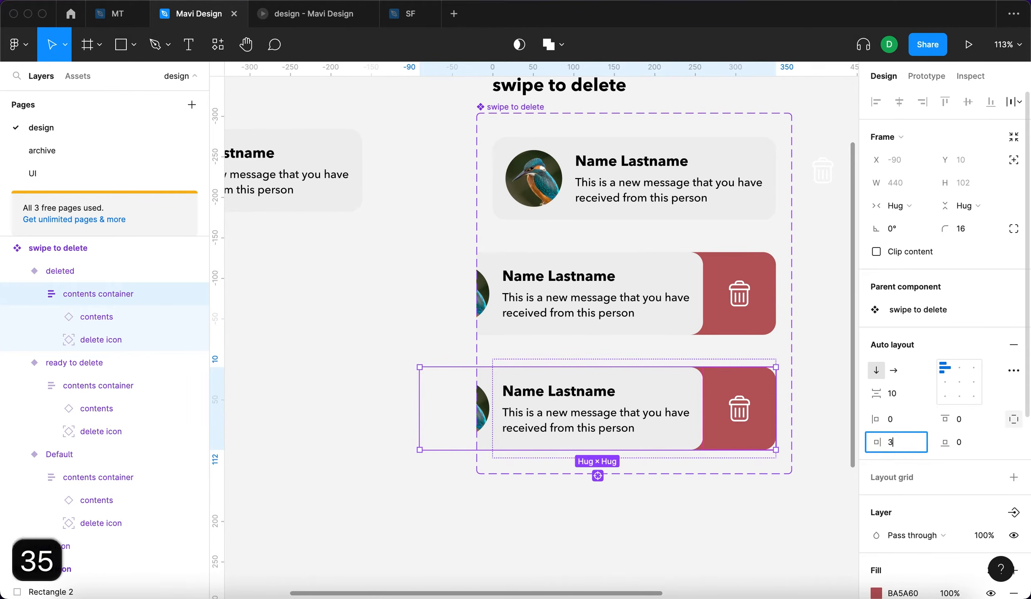
key("Return")
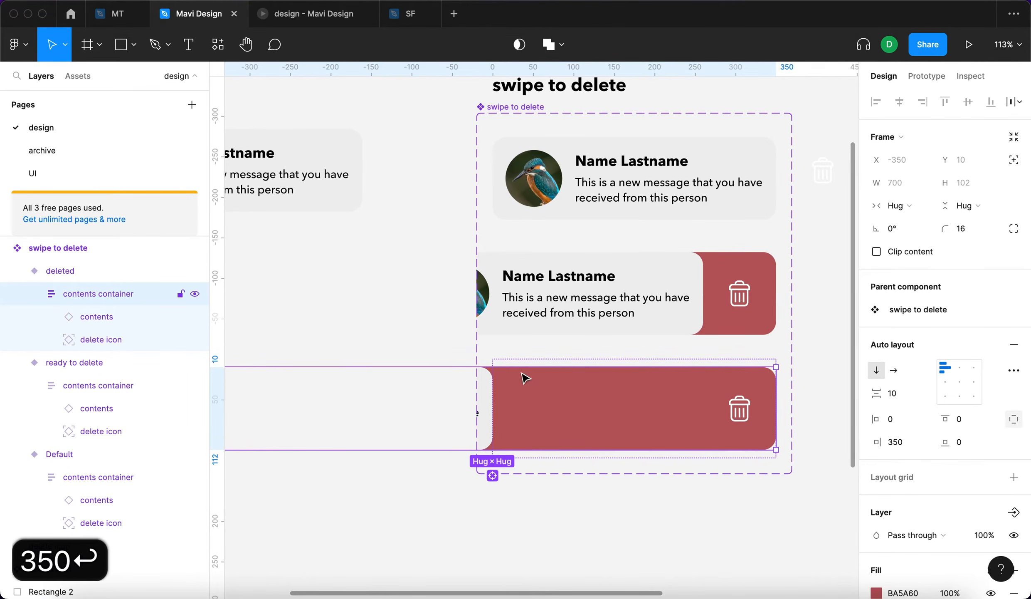
left_click(387, 300)
Set the opacity of the delete icon in the "deleted" variant to 0%
left_click(635, 415)
left_click(746, 416)
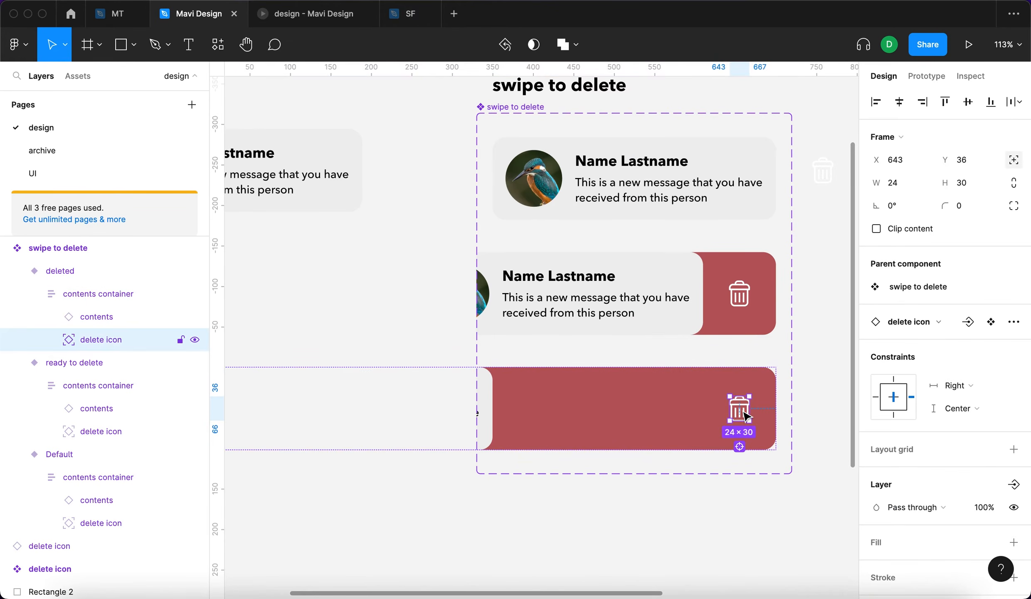
left_click(986, 508)
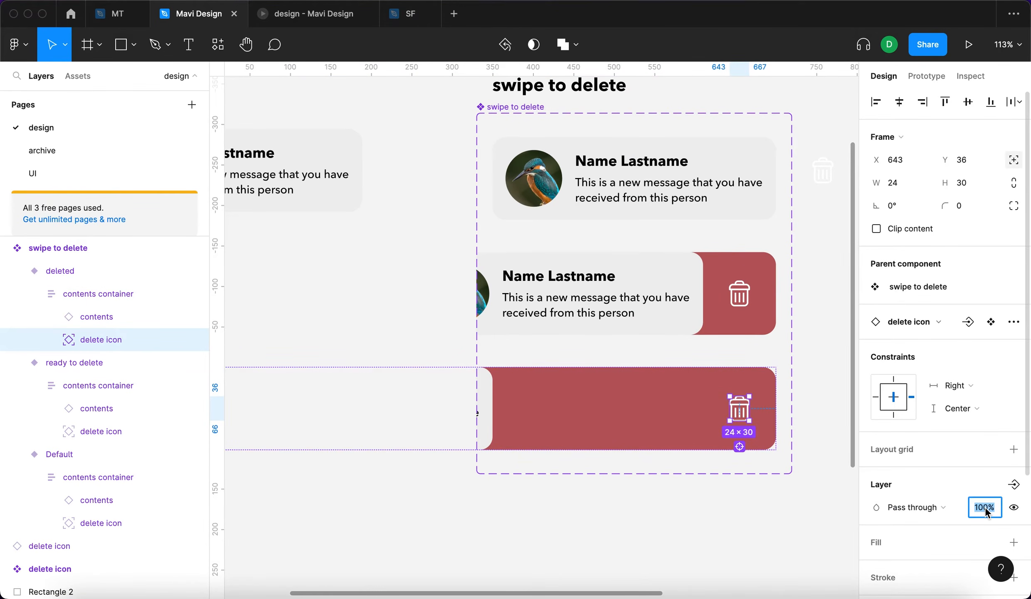
type("0")
key("Return")
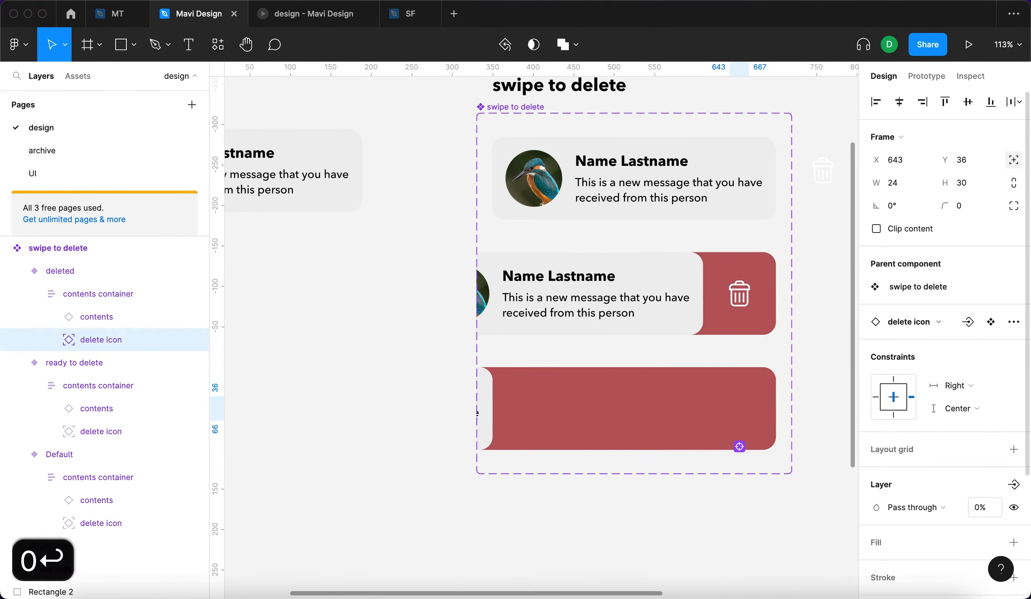
left_click(736, 534)
Turn on clip content for the contents containers of all three variants together
left_click(99, 293)
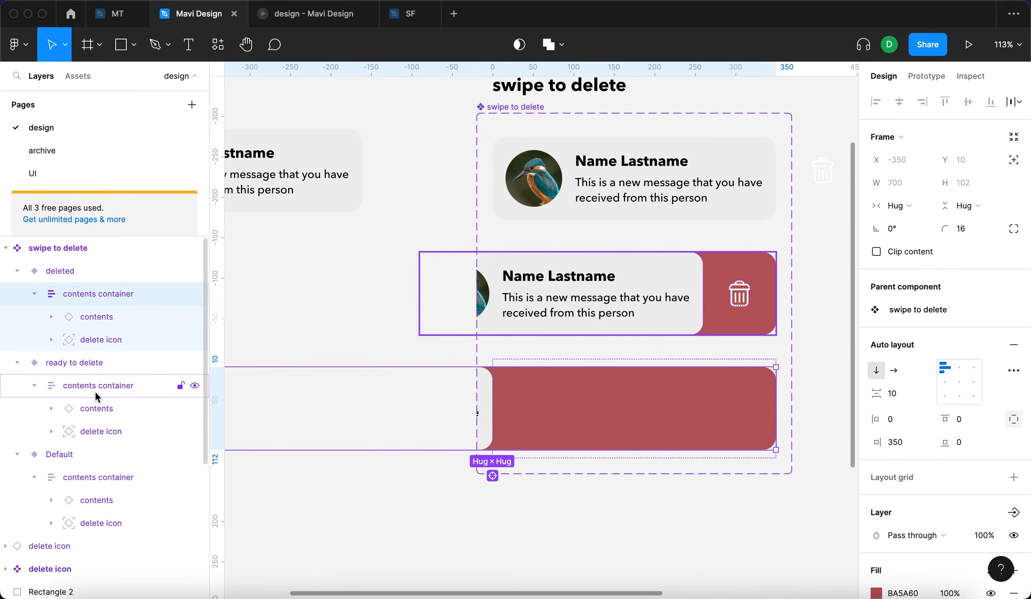
left_click(100, 389, "shift")
left_click(99, 478, "shift")
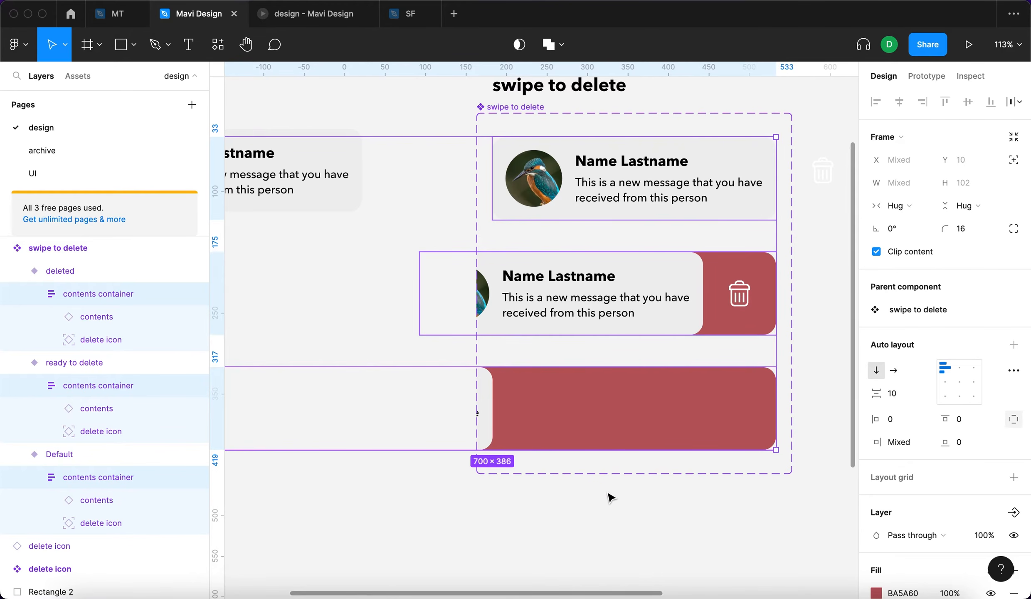
Try shrinking the "deleted" variant's contents container to a height of about 50, and undo the resize
left_click(122, 293)
left_click_drag(699, 450, 705, 410)
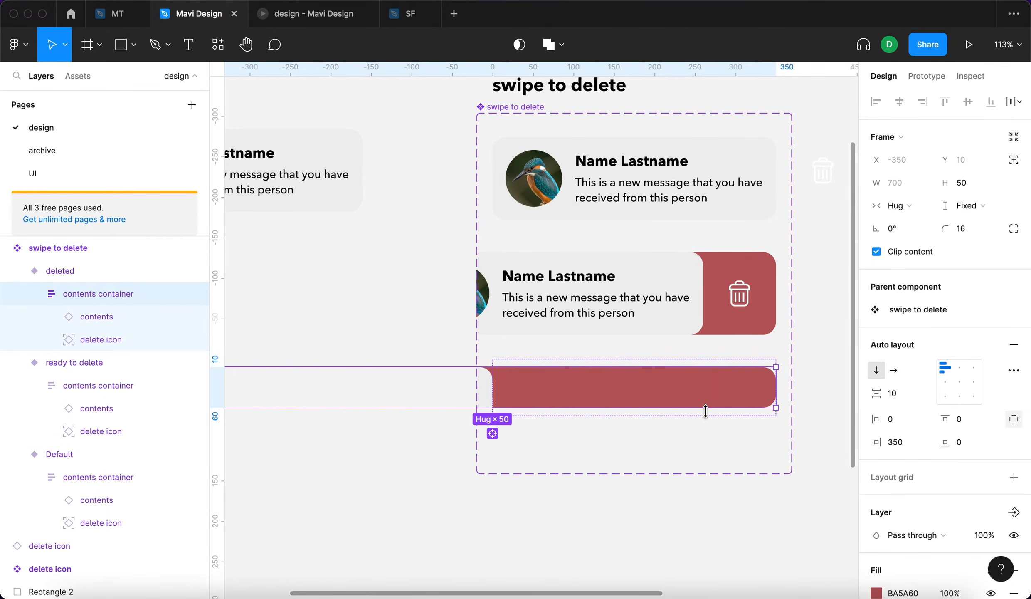
key("super+z")
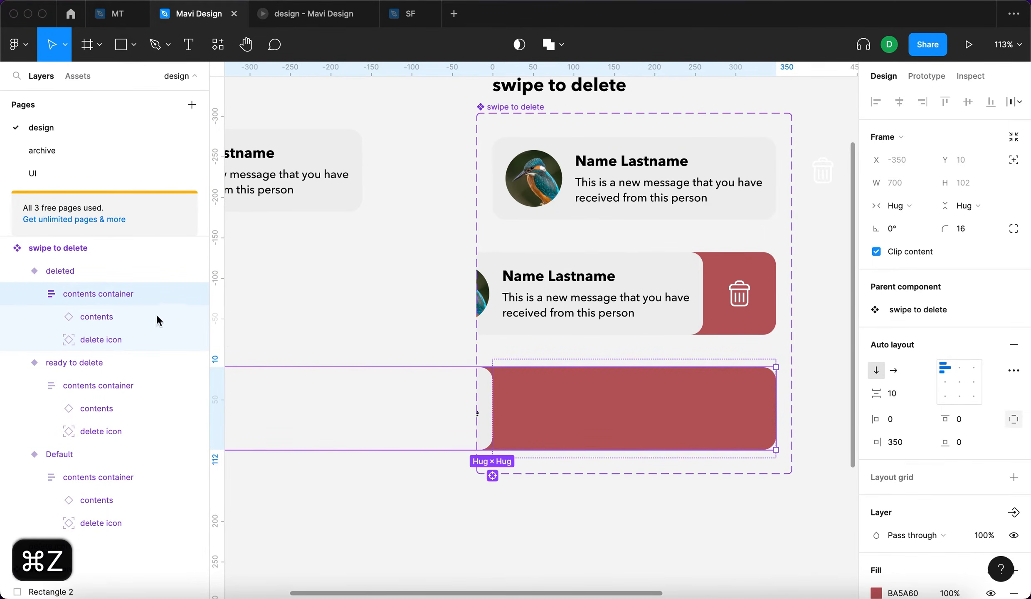
Give the "deleted" variant's contents container a fixed height of 0.001
left_click(968, 207)
left_click(964, 185)
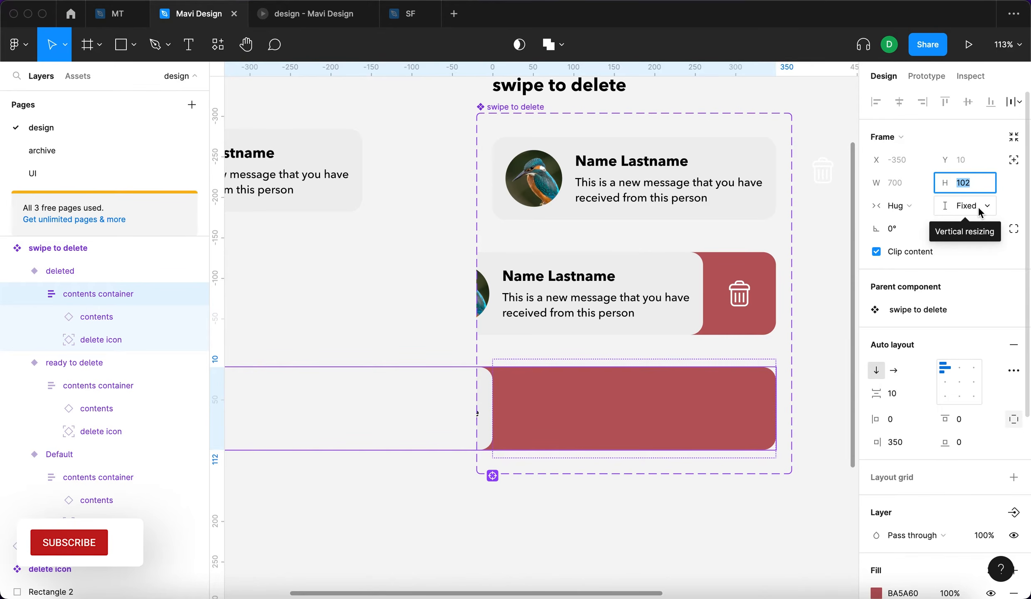
type("0.001")
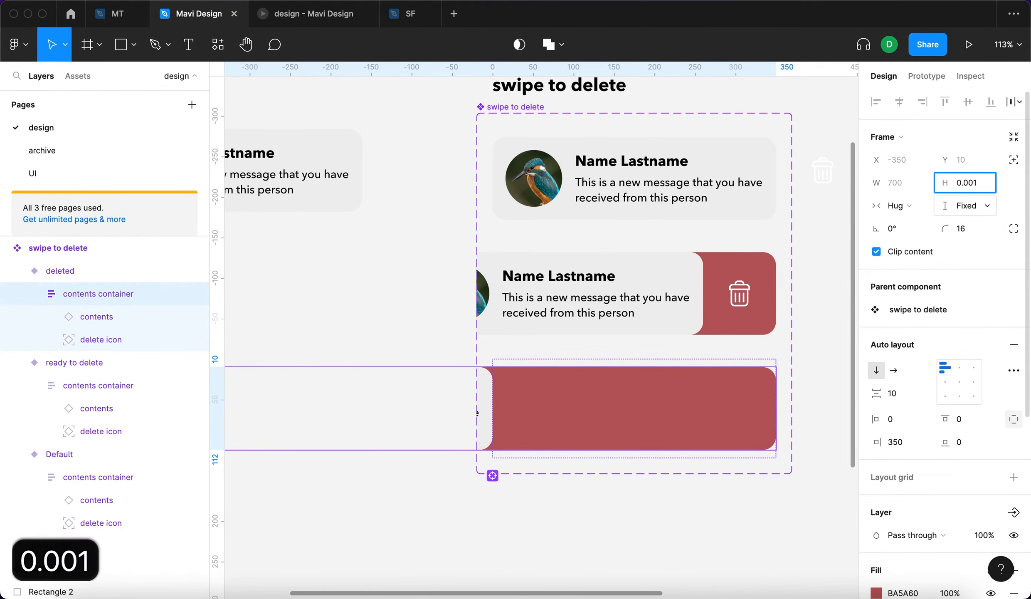
key("Return")
left_click(587, 410)
Set the vertical padding of the "deleted" variant to 0
left_click(558, 370)
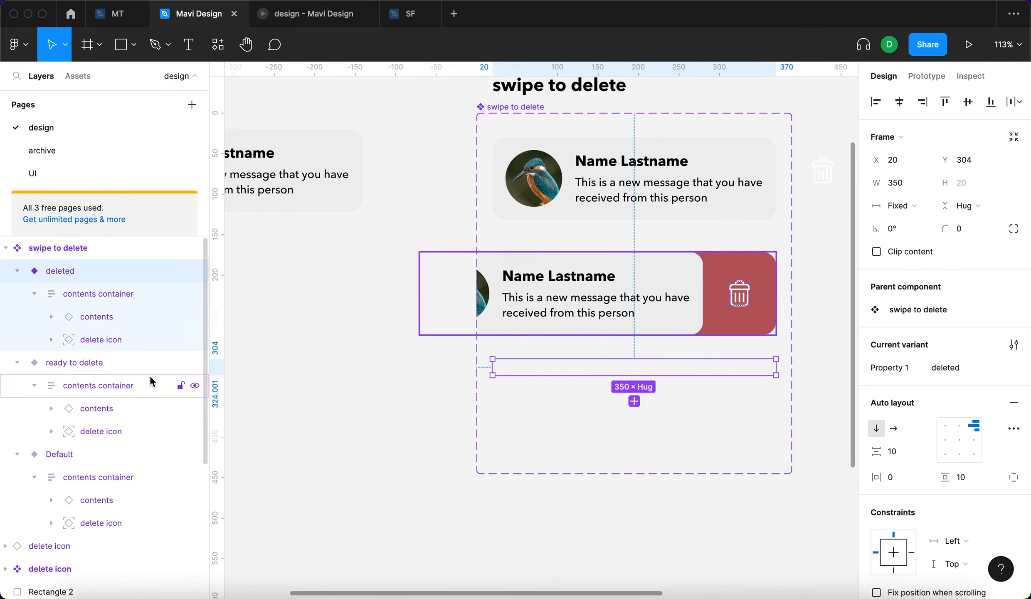
left_click(535, 411)
left_click(548, 372)
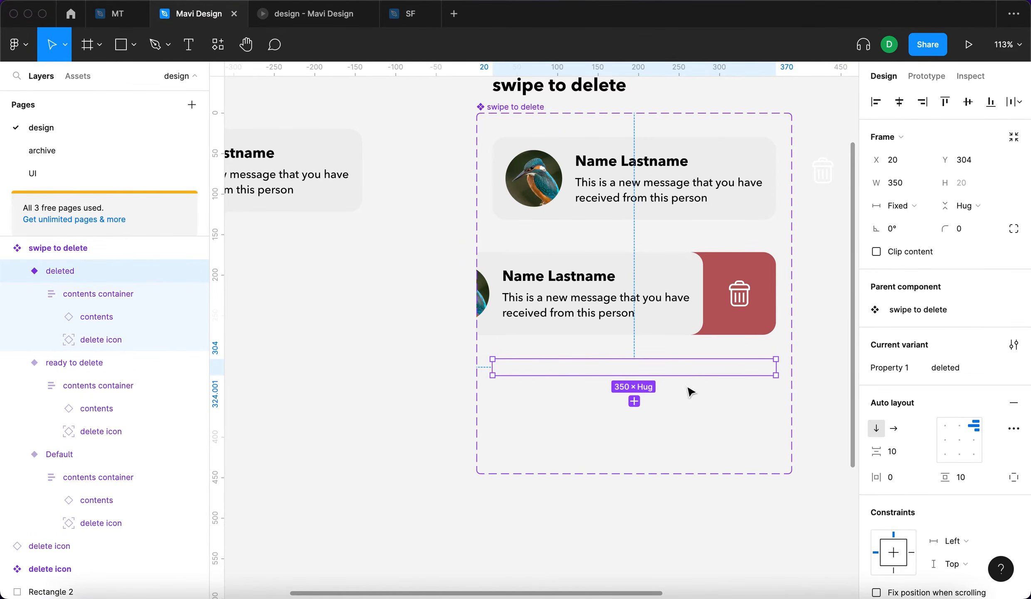
left_click(969, 482)
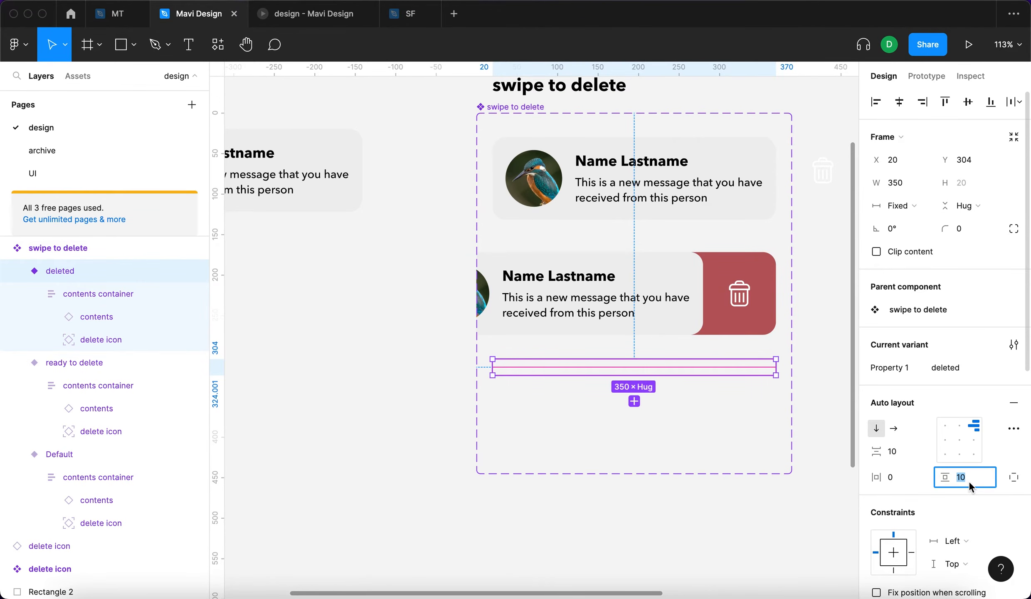
type("0")
key("Return")
left_click(601, 395)
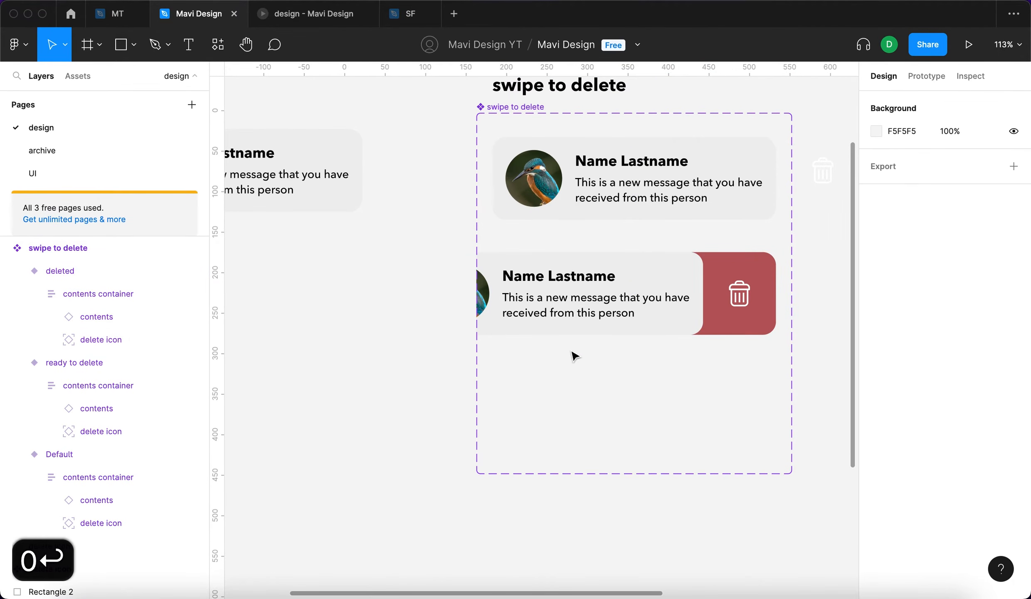
left_click(570, 359)
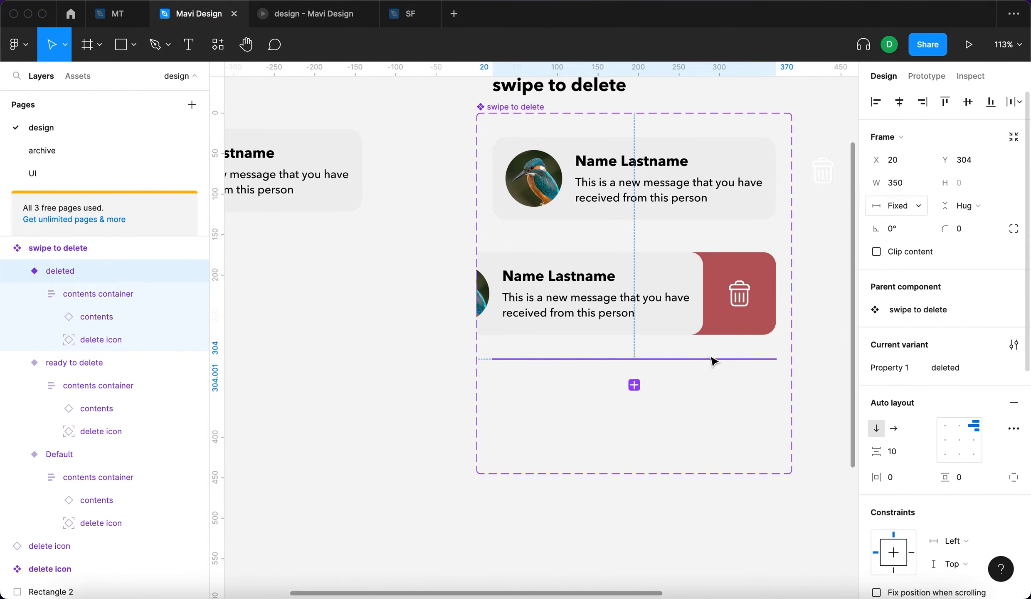
left_click(529, 423)
left_click(527, 359)
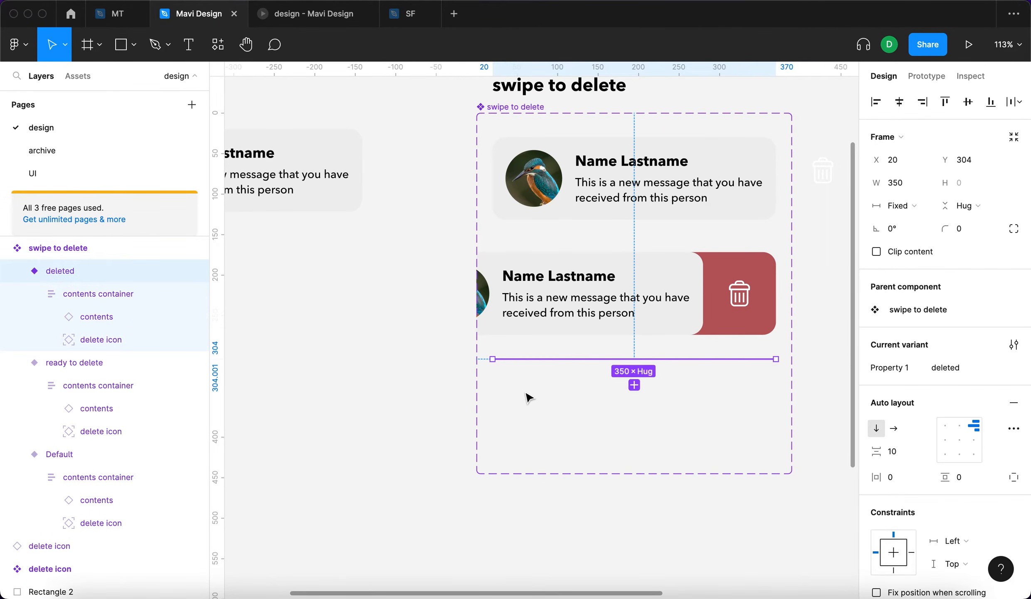
key("BackSpace")
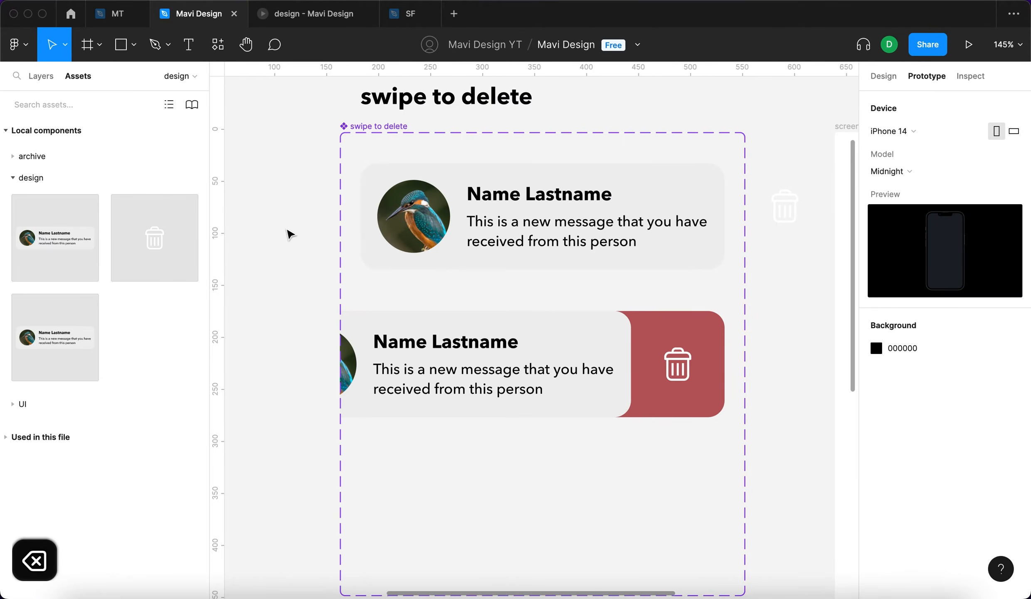
Link the message contents of the "Default" variant to "ready to delete" with an On drag interaction
left_click(652, 208)
left_click(40, 76)
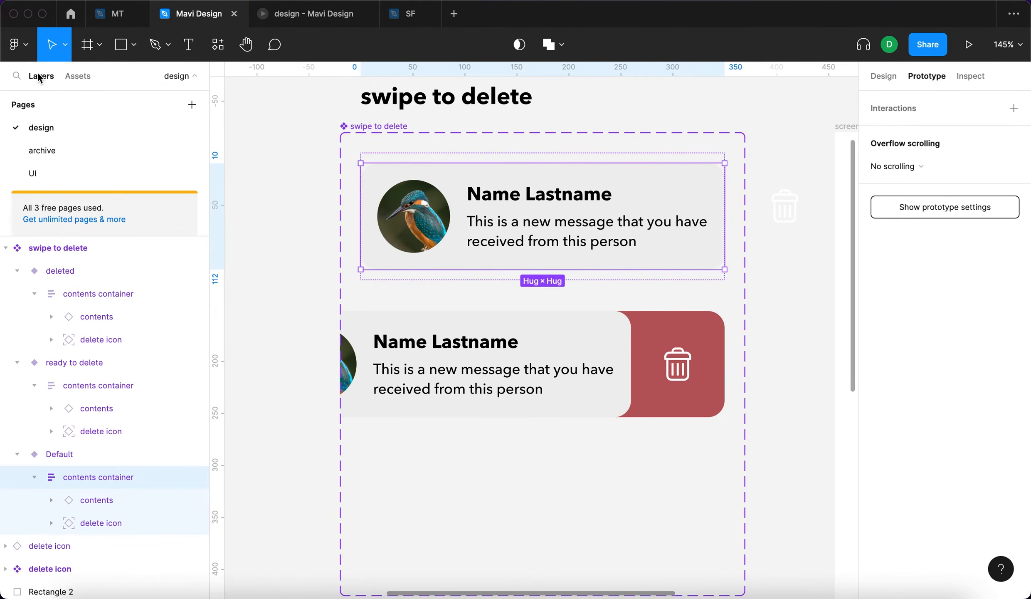
left_click(96, 498)
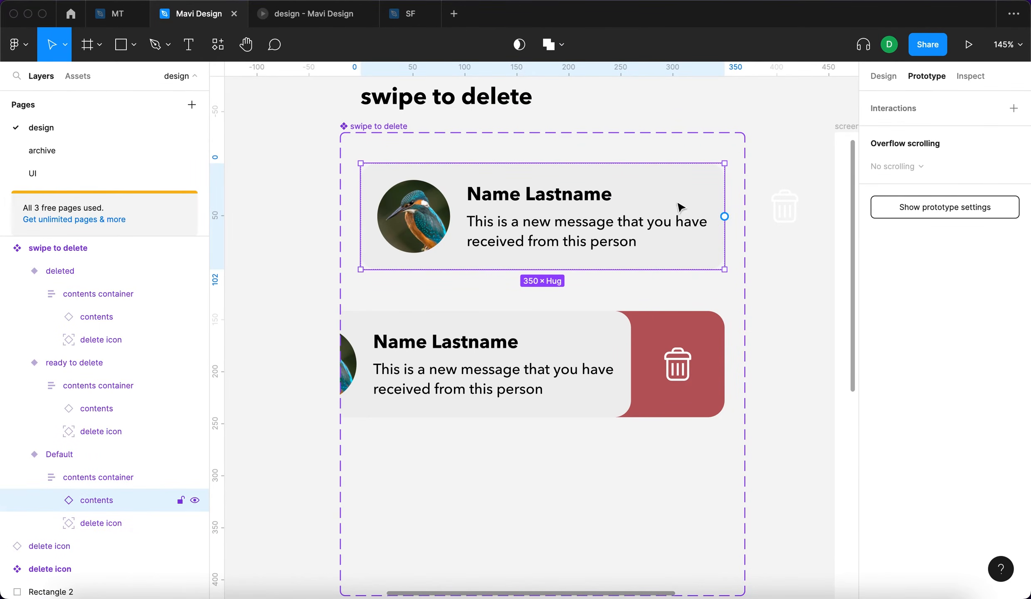
left_click_drag(543, 270, 592, 313)
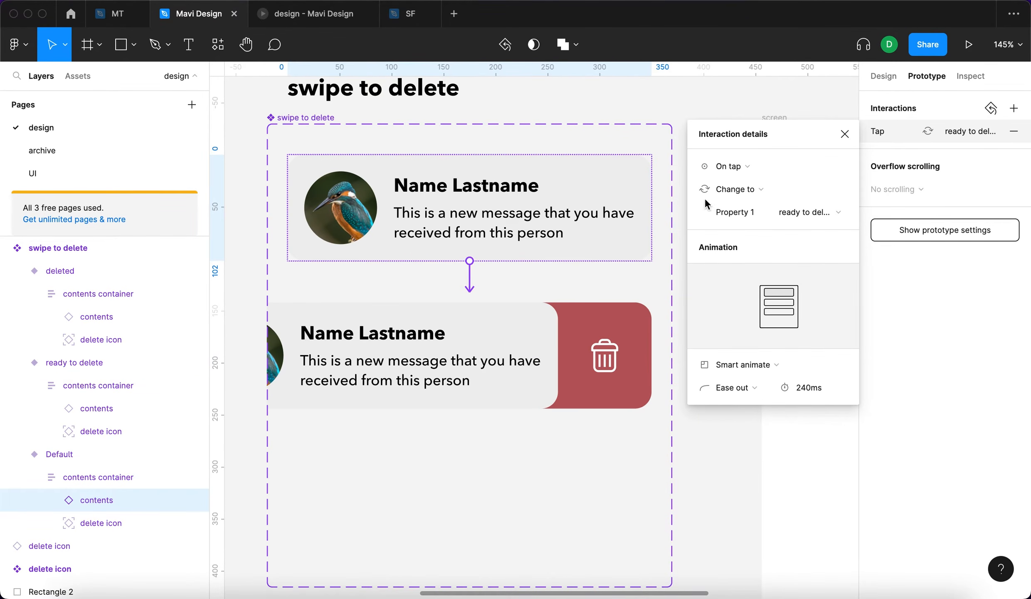
left_click(732, 166)
left_click(753, 183)
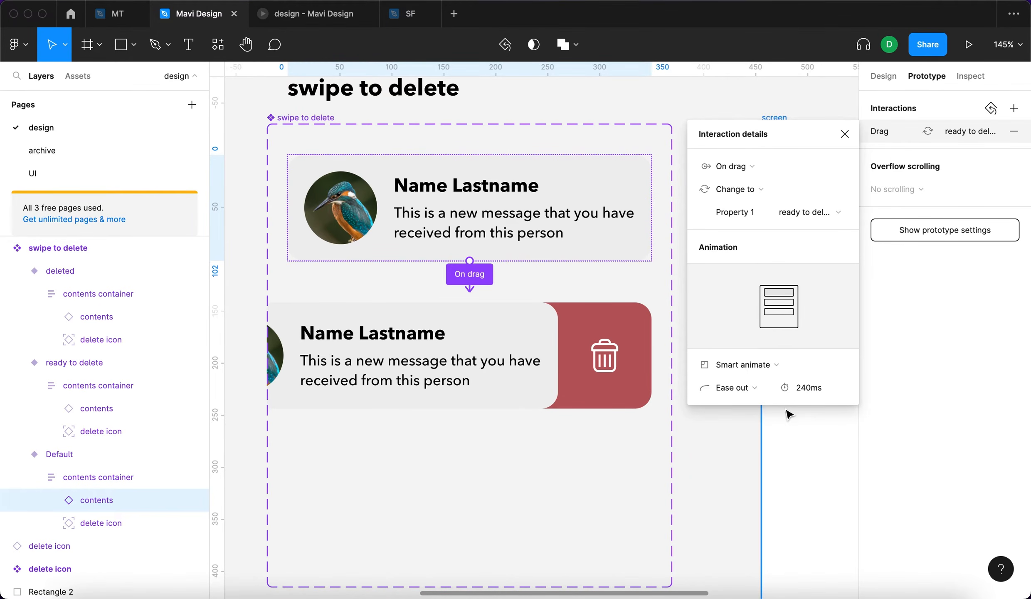
Link the message contents of the "ready to delete" variant back to "Default" with an On drag interaction
scroll(508, 444, "down", 5)
scroll(506, 442, "down", 3)
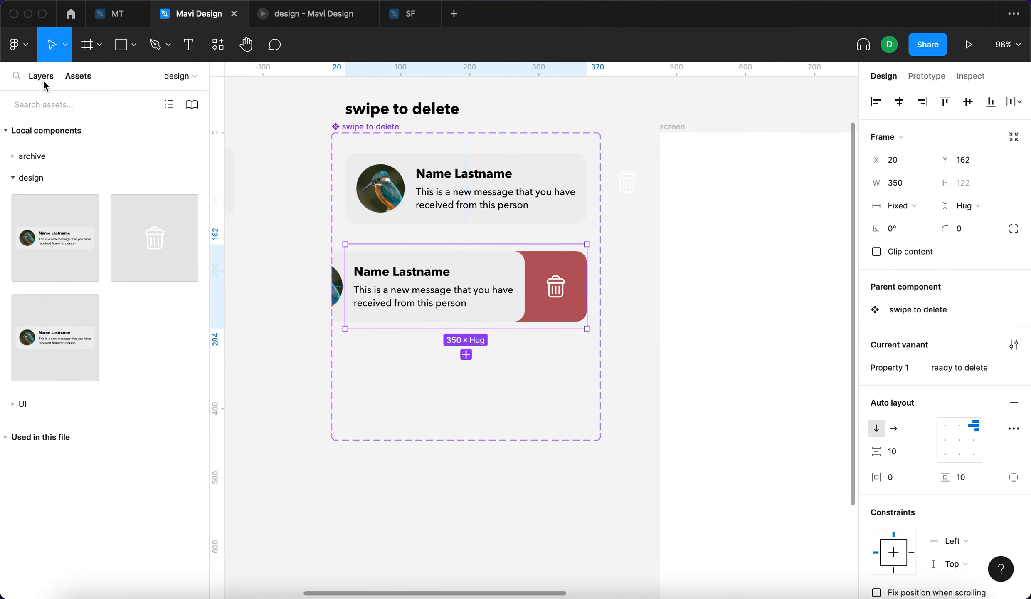
left_click(41, 77)
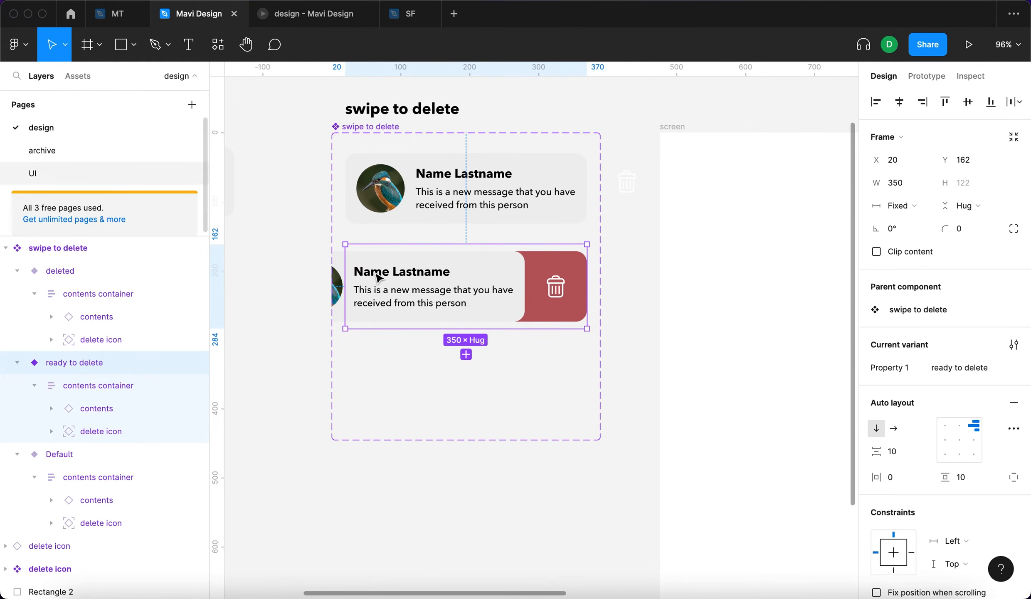
left_click(97, 408)
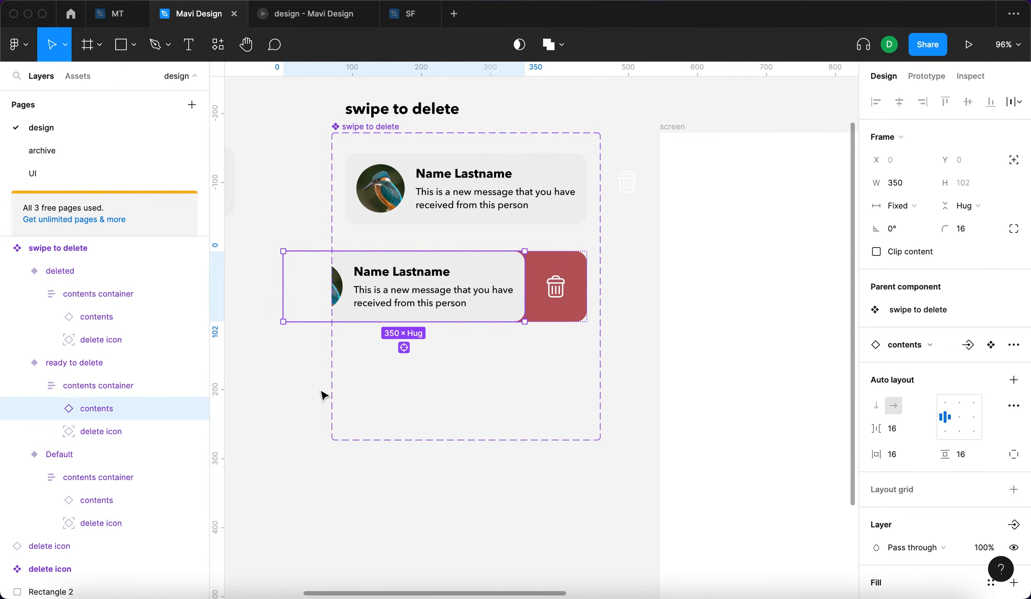
left_click(927, 75)
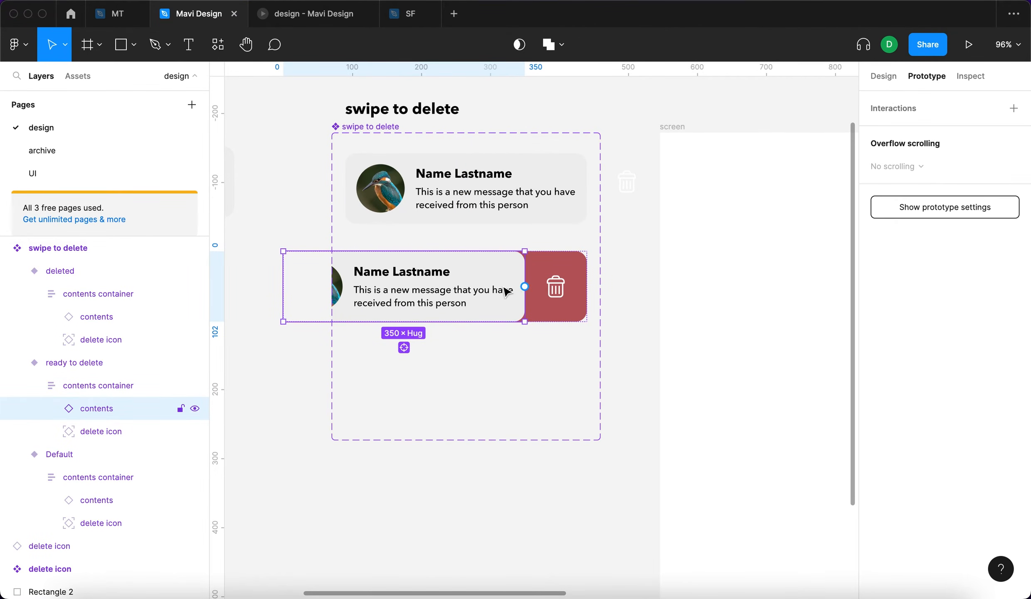
left_click_drag(525, 286, 548, 219)
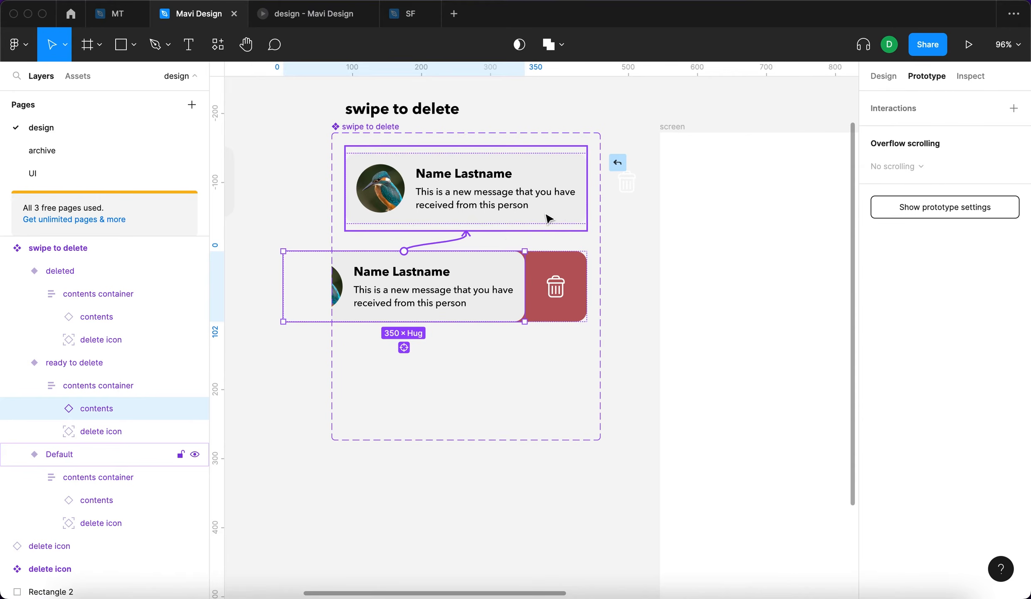
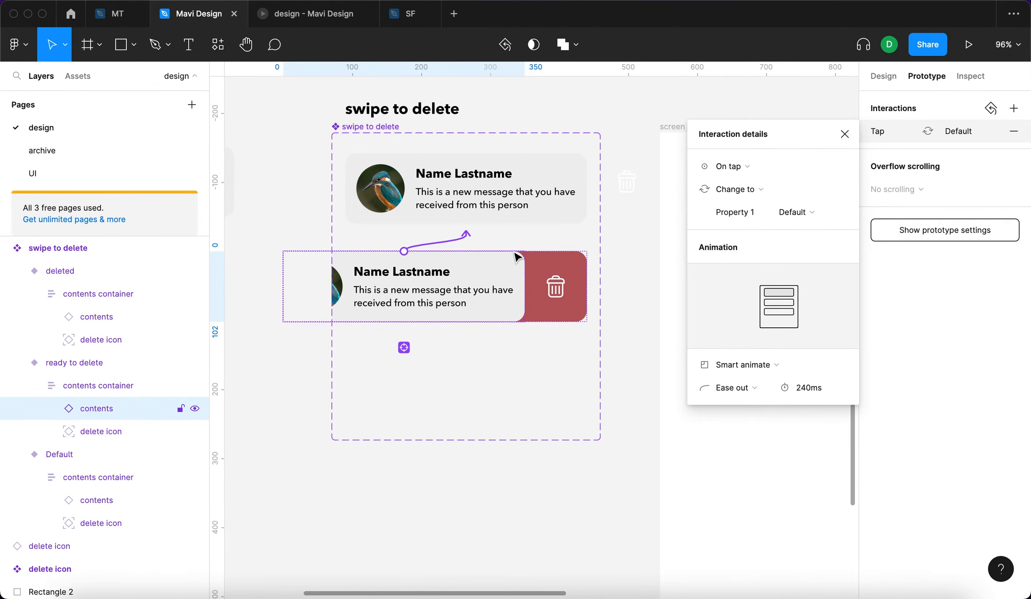
left_click(732, 166)
left_click(732, 182)
left_click(838, 134)
Try adding an On tap interaction to the "ready to delete" contents container that changes to the "deleted" variant
scroll(571, 246, "up", 3)
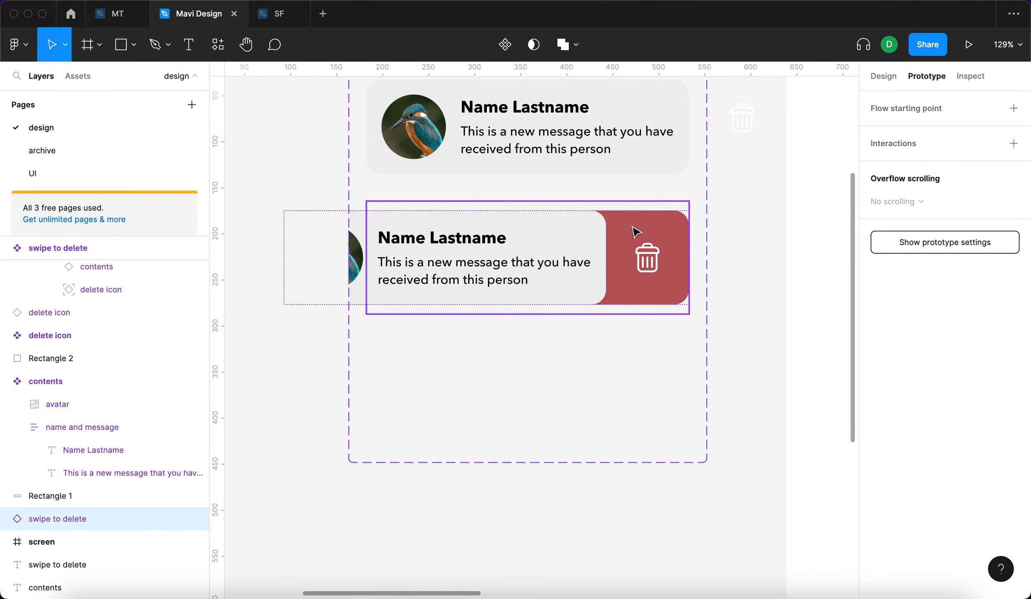
double_click(632, 226)
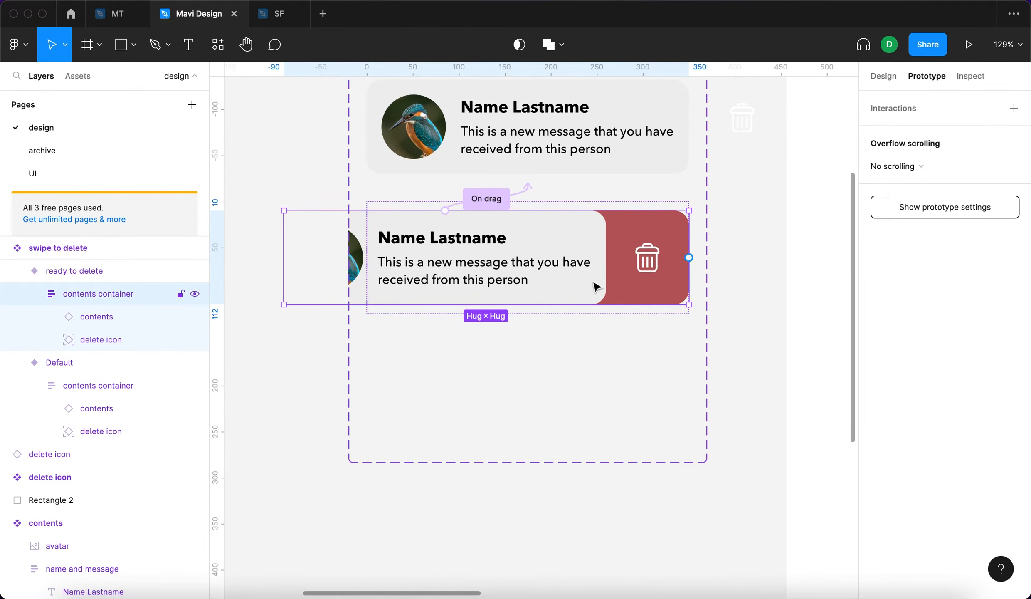
left_click(882, 76)
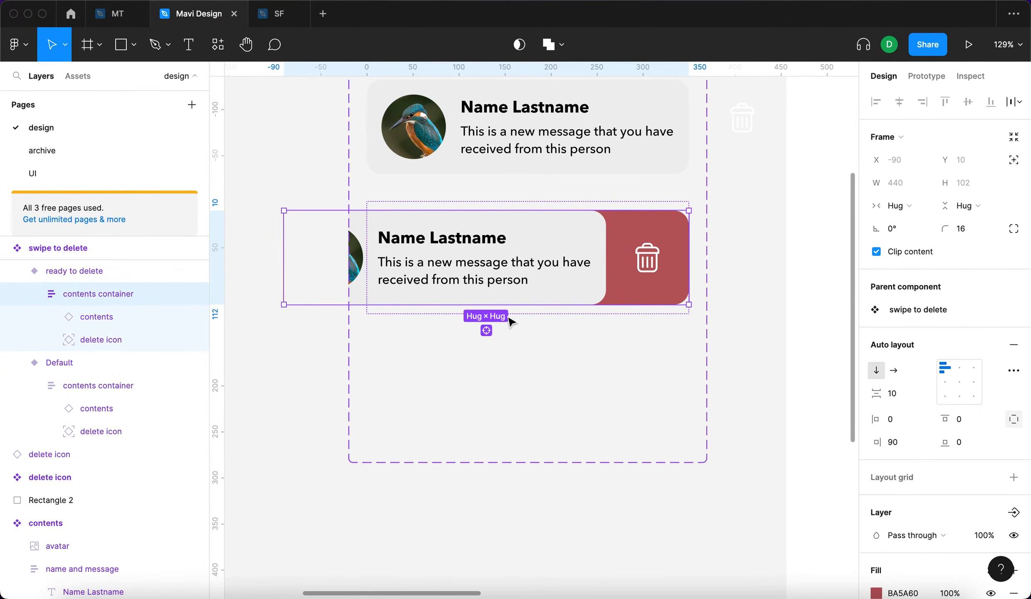
left_click(927, 76)
mouse_move(486, 304)
left_mouse_down()
mouse_move(537, 344)
mouse_move(486, 338)
mouse_move(486, 307)
mouse_move(555, 338)
mouse_move(485, 329)
mouse_move(576, 340)
mouse_move(589, 331)
mouse_move(481, 304)
left_mouse_up()
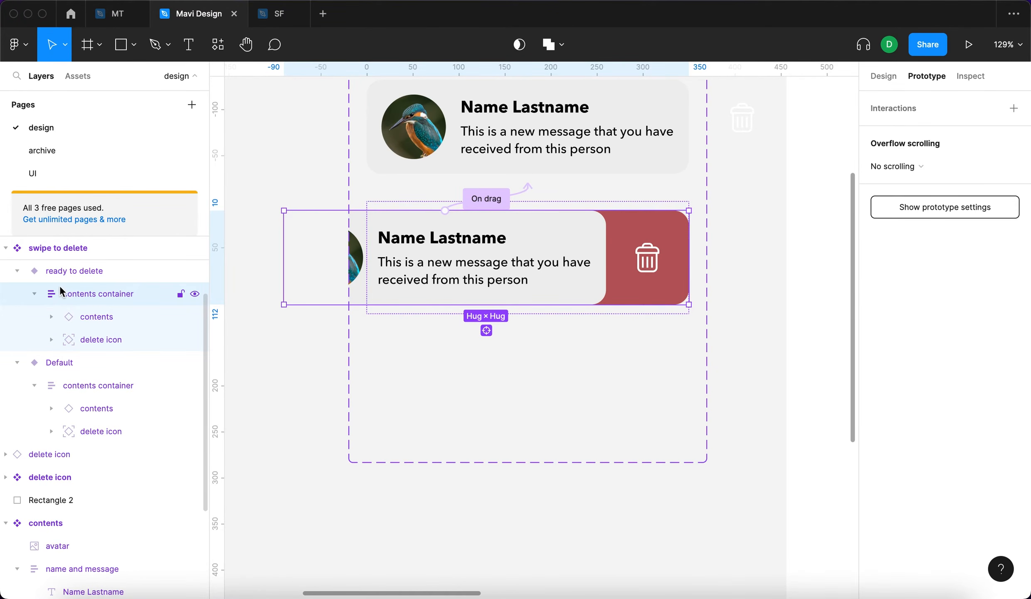
left_click(1014, 109)
left_click(930, 133)
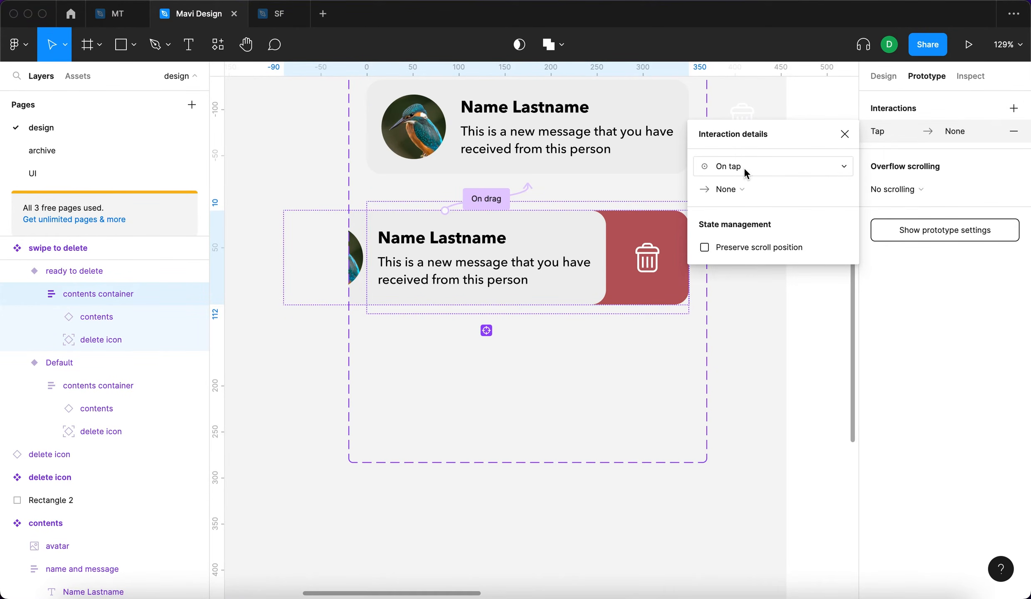
left_click(746, 189)
left_click(748, 235)
left_click(807, 210)
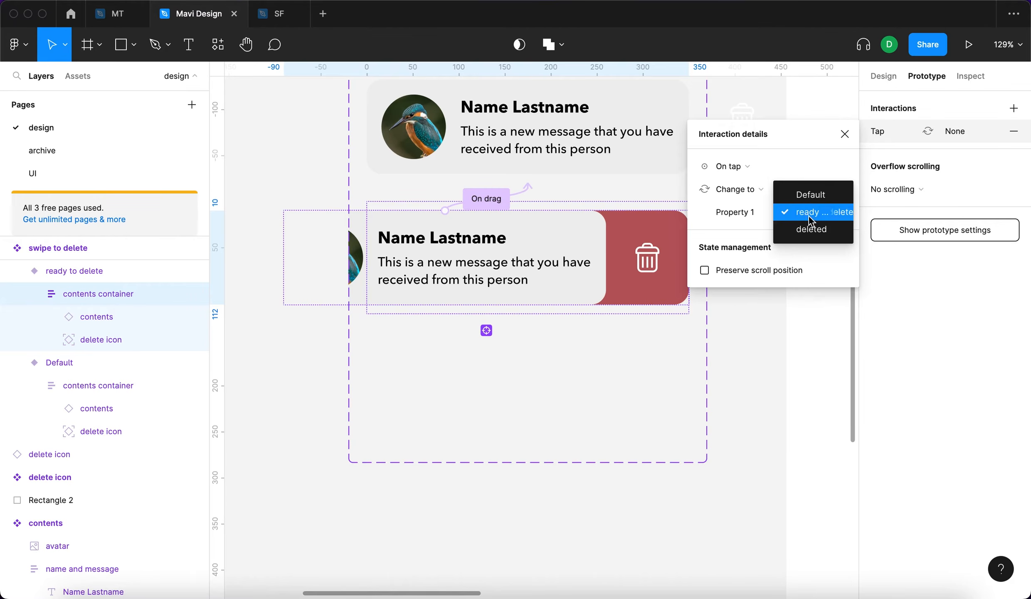
left_click(809, 225)
Set the container's tap interaction to Smart animate over 240 ms and delete the interaction
left_click(751, 363)
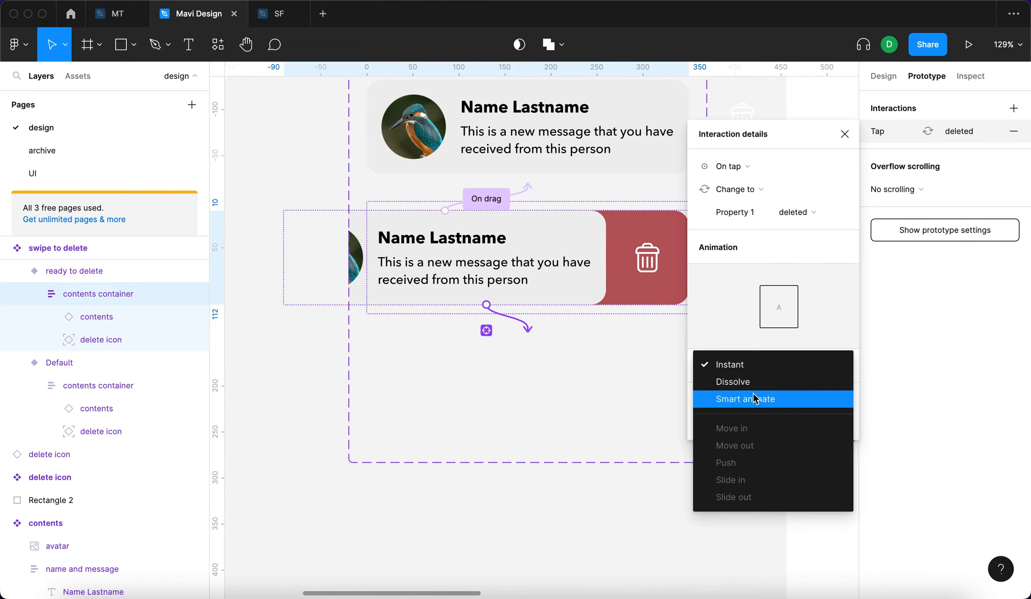
left_click(754, 399)
left_click(818, 387)
type("240")
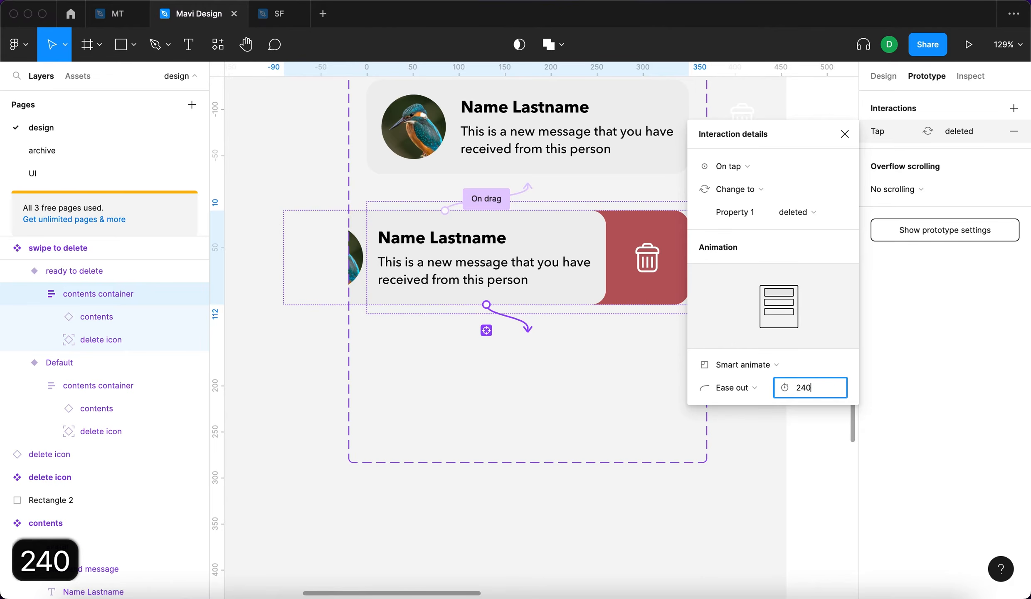
key("Return")
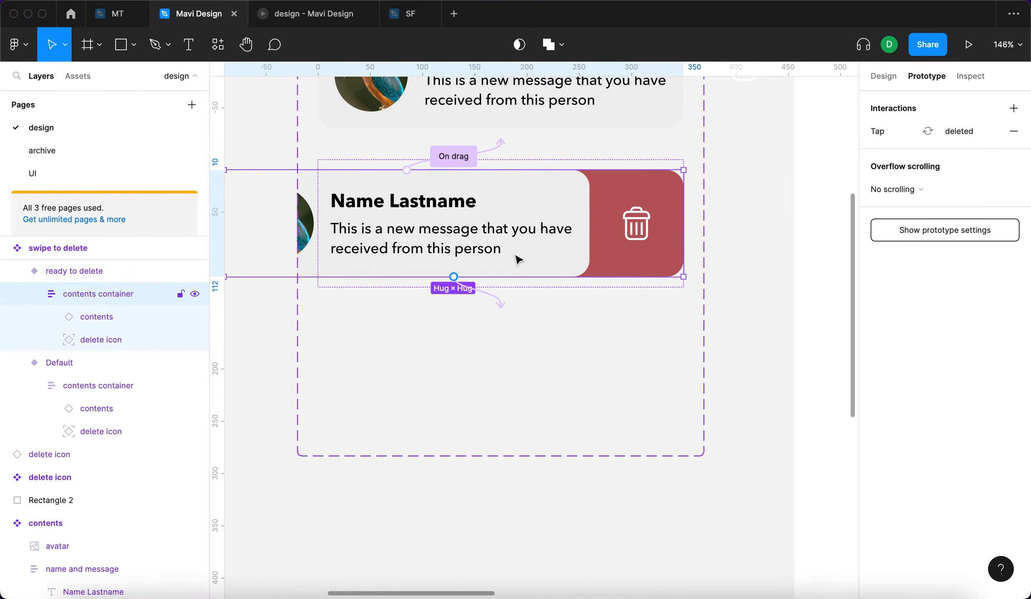
left_click(493, 299)
key("BackSpace")
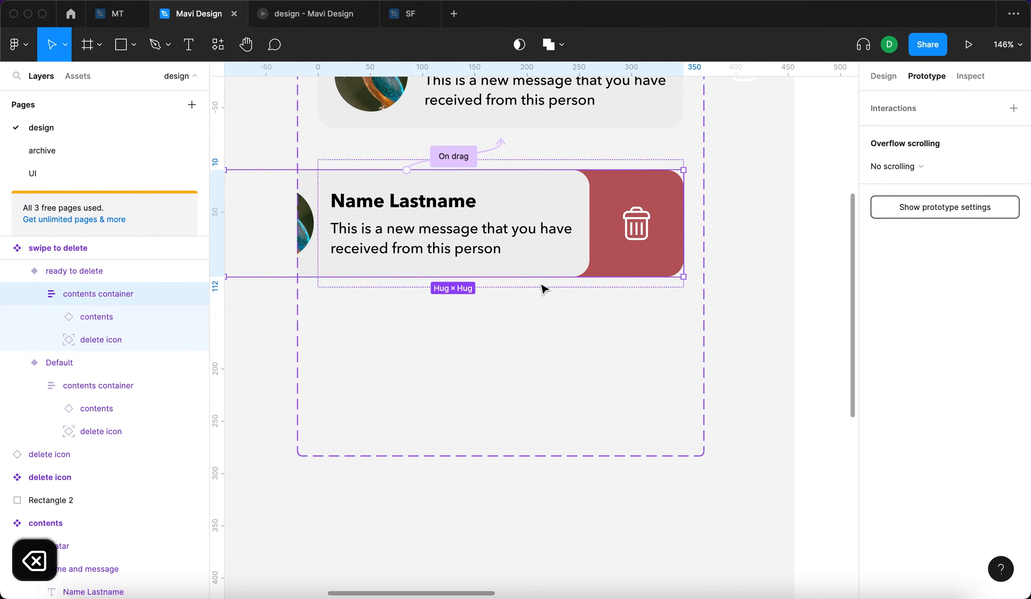
Try pulling a prototype connection from the delete icon of the "ready to delete" variant
left_click(629, 237)
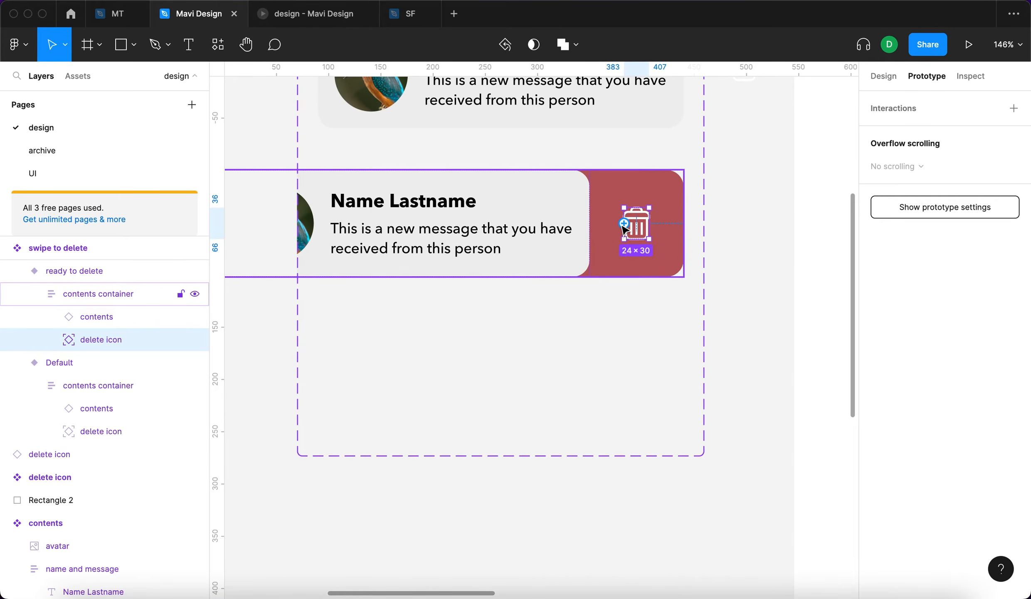
mouse_move(624, 224)
left_mouse_down()
mouse_move(480, 307)
mouse_move(624, 225)
left_mouse_up()
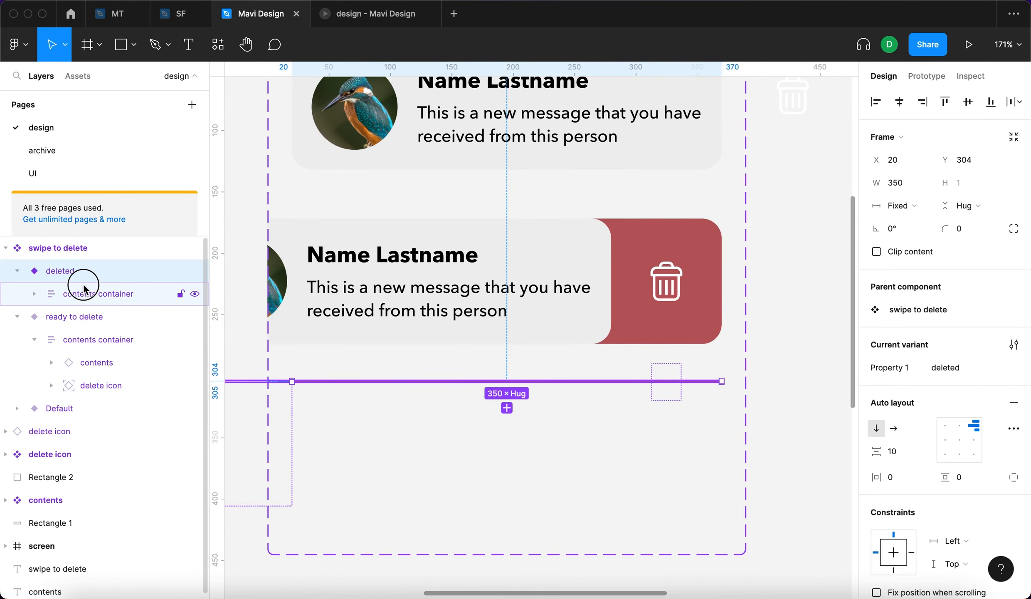
Check the frame sizes of the "deleted" variant and its contents container
left_click(83, 287)
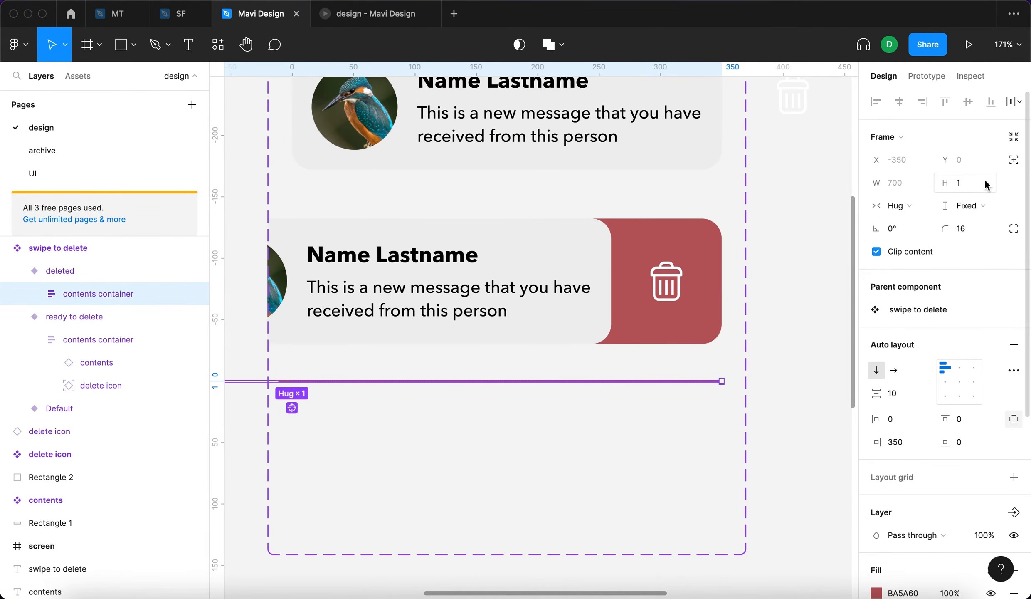
left_click(798, 381)
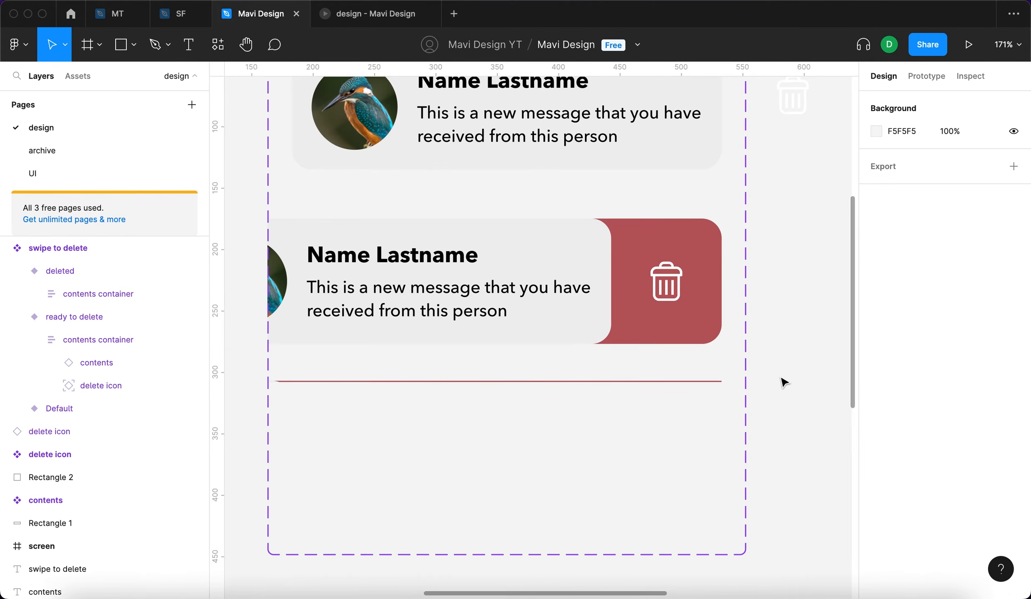
left_click(125, 276)
left_click(110, 293)
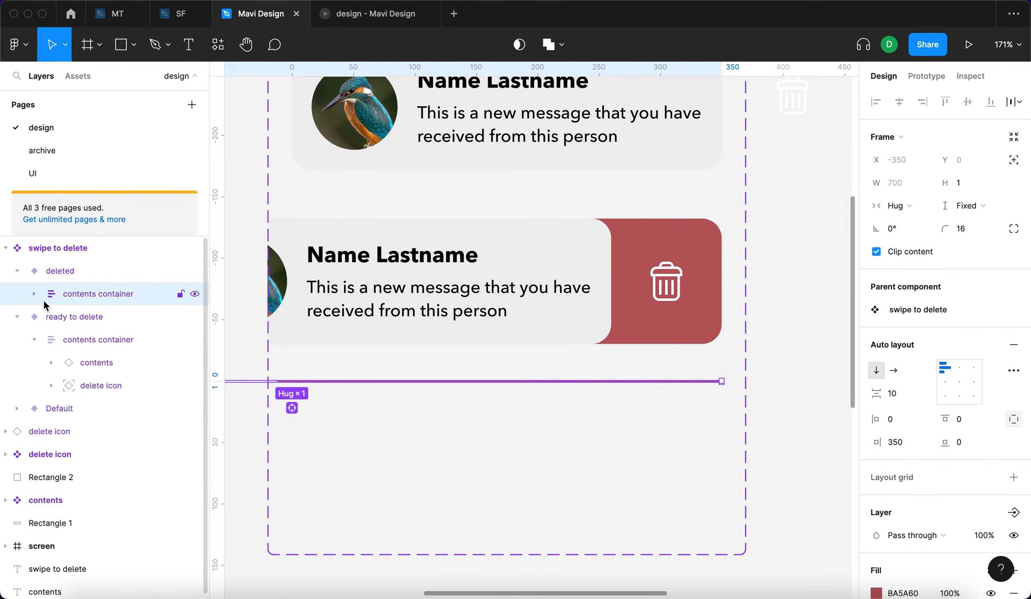
left_click(76, 275)
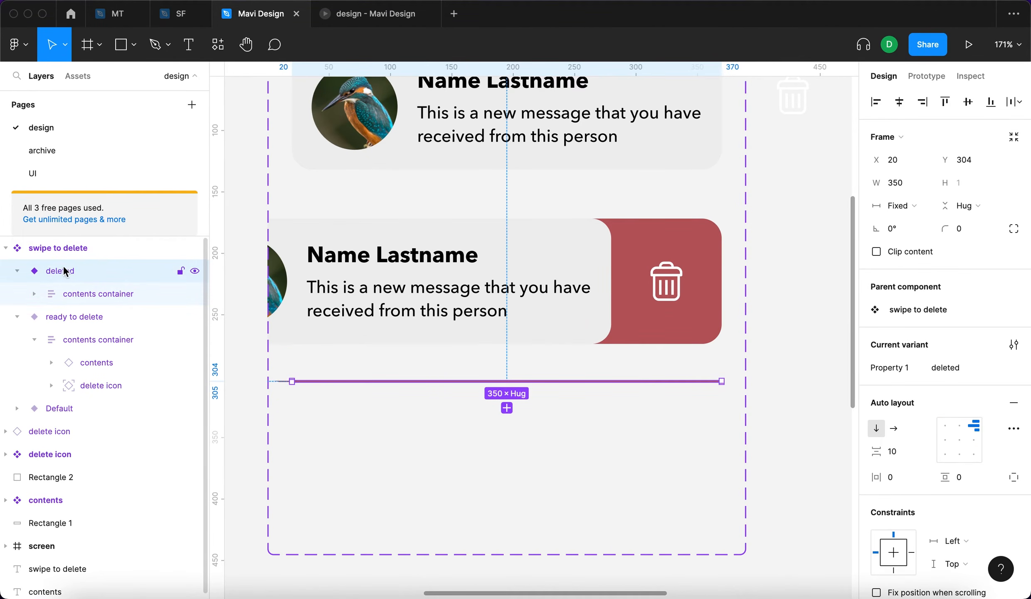
left_click(69, 291)
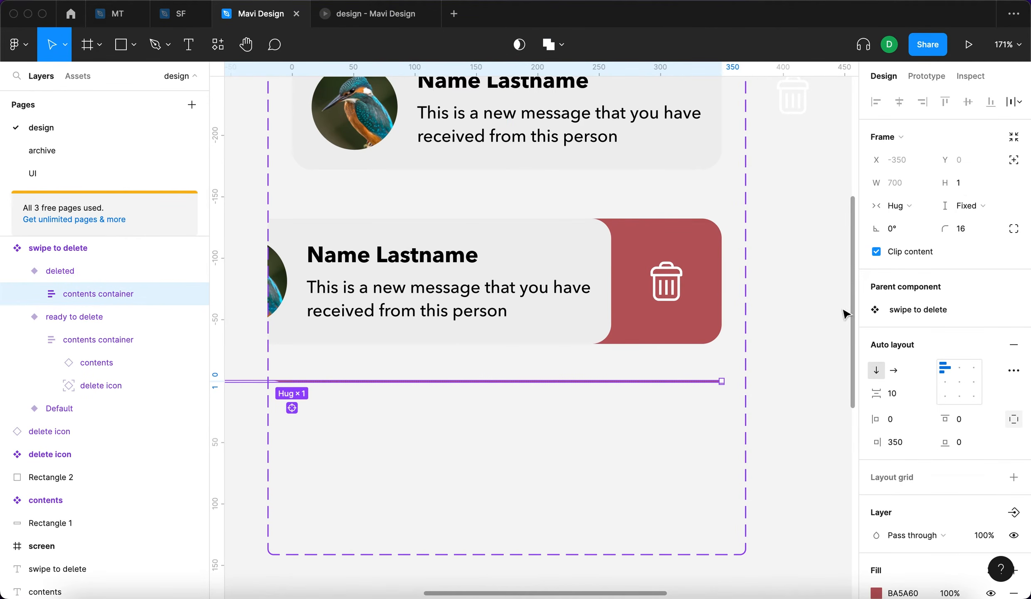
left_click(790, 307)
Link the delete icon in "ready to delete" to the "deleted" variant with an On tap interaction using Smart animate
left_click(661, 287)
left_click(662, 286)
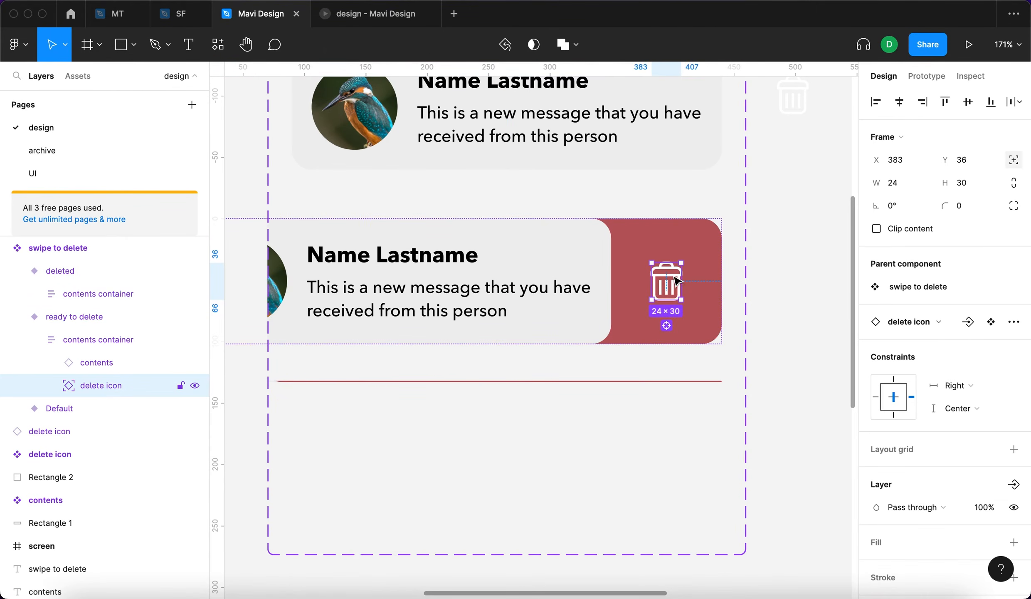
key("shift+e")
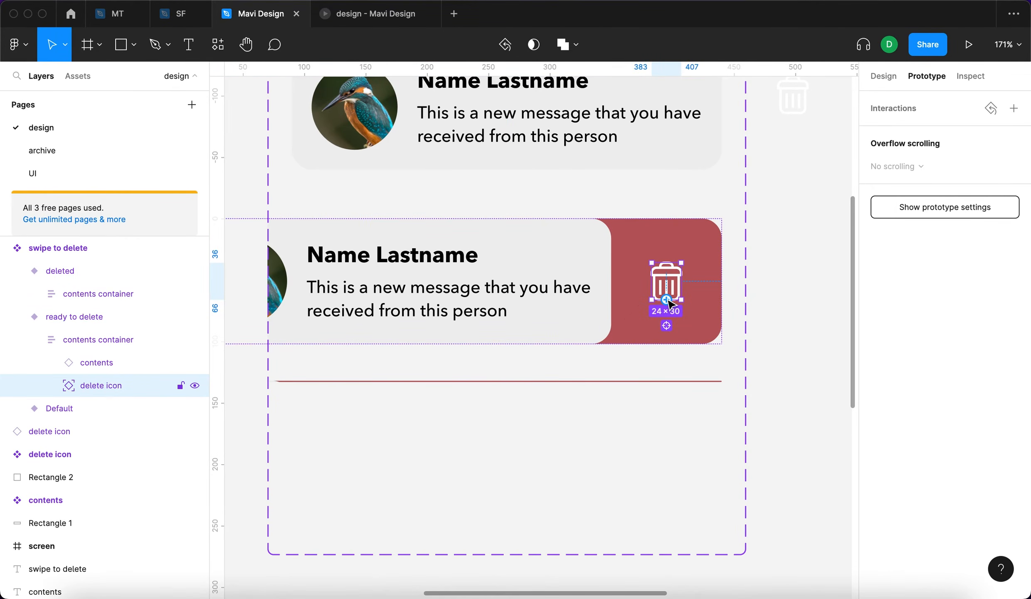
left_click_drag(666, 299, 508, 386)
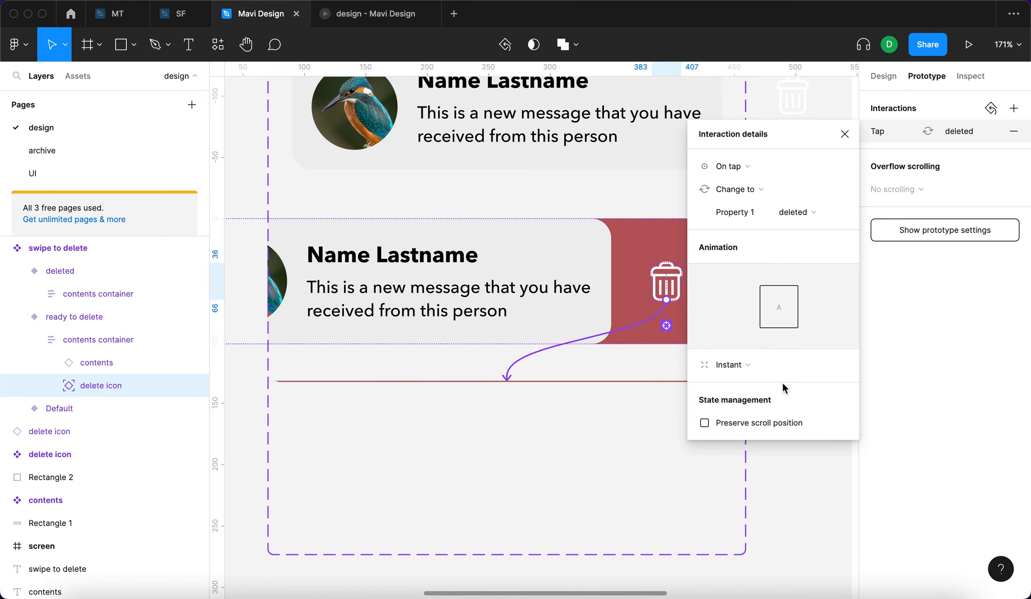
left_click(782, 366)
left_click(782, 397)
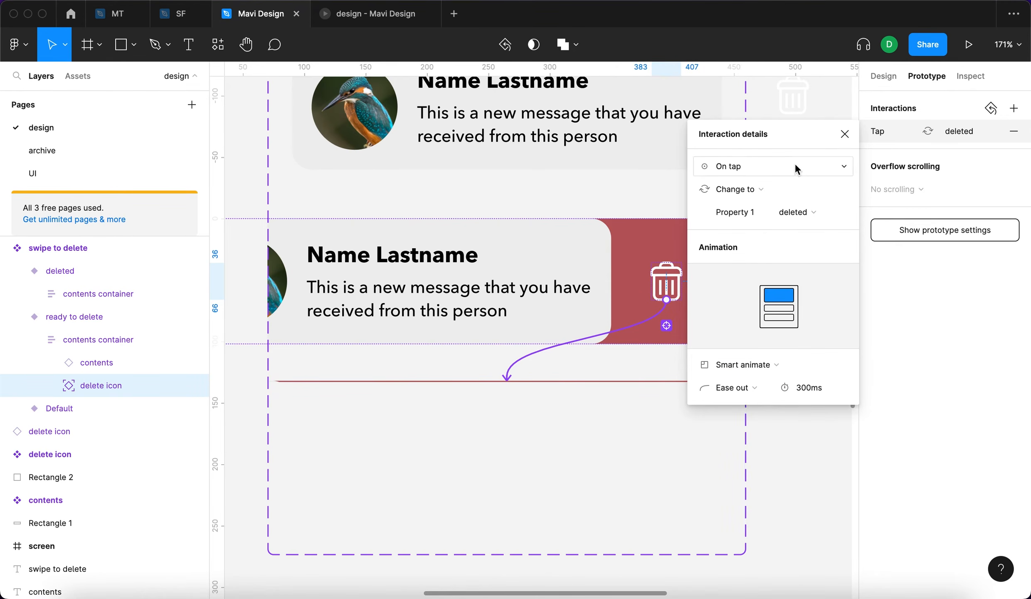
key("Escape")
Set the height of the "deleted" variant's contents container to 0.001
left_click(401, 380)
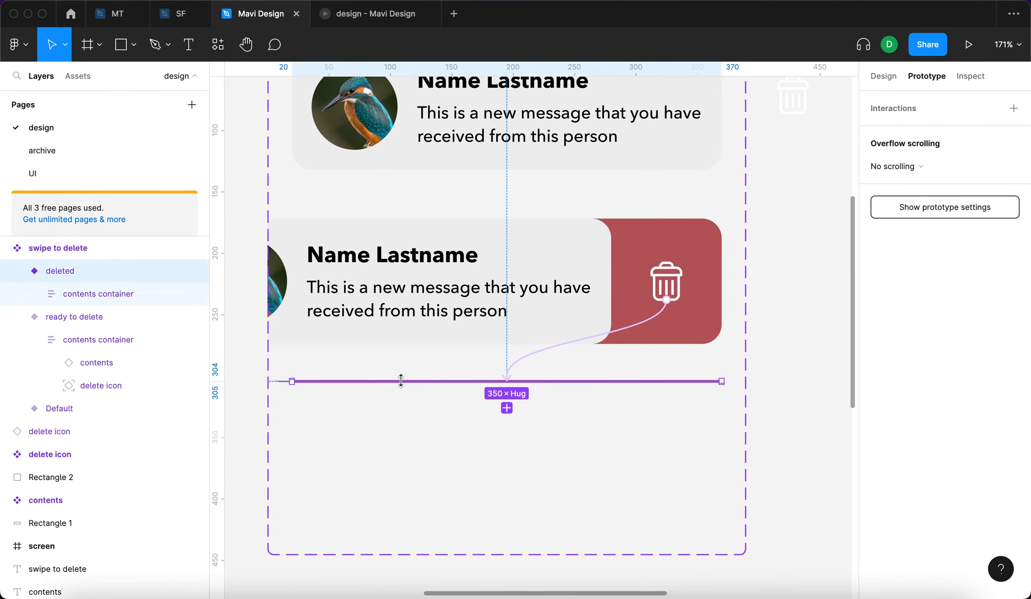
left_click(128, 294)
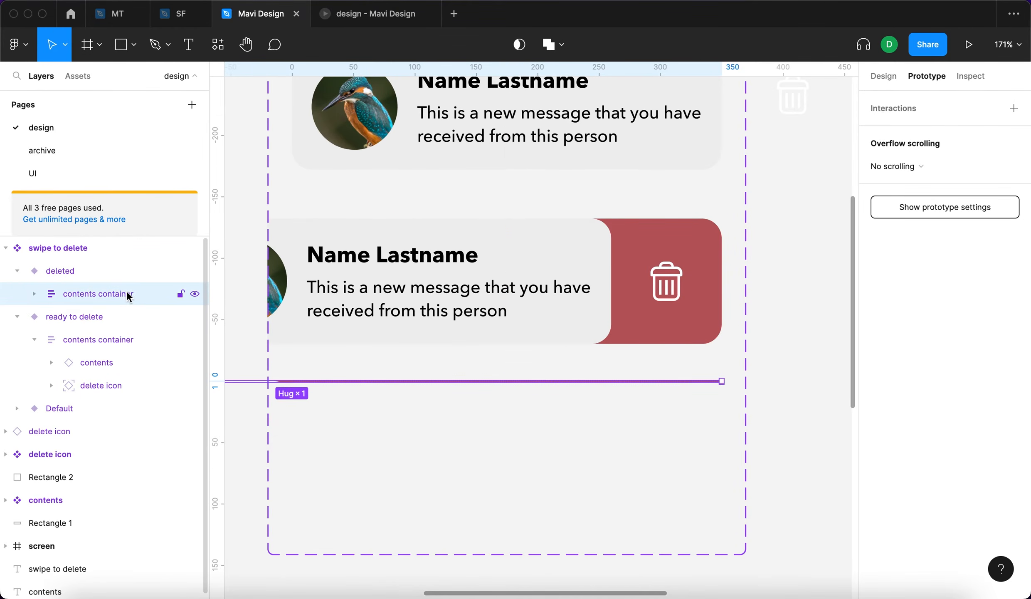
left_click(884, 75)
left_click(965, 185)
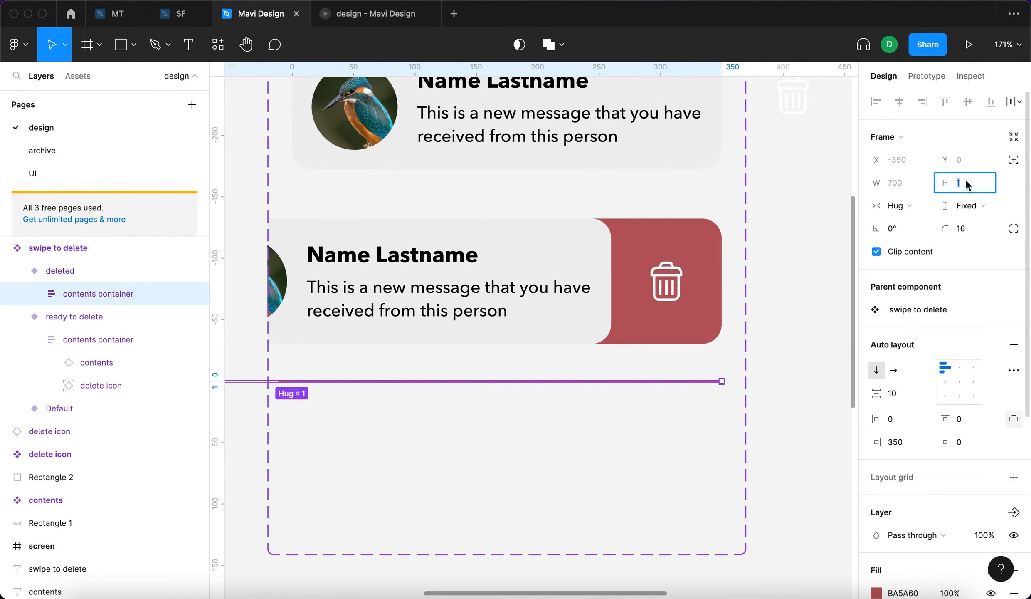
type("0..0")
key("BackSpace")
key("BackSpace")
key("BackSpace")
type(".001")
key("Return")
left_click(755, 253)
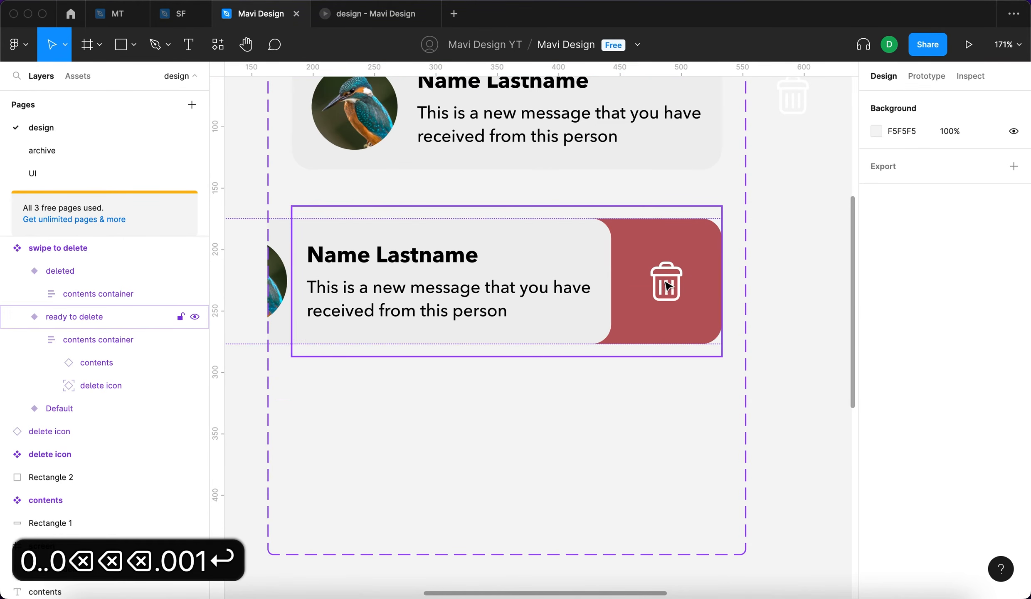
Review the prototype interaction on the "ready to delete" variant's delete icon and locate the collapsed "deleted" variant it points to
left_click(666, 287)
left_click(677, 291)
left_click(924, 77)
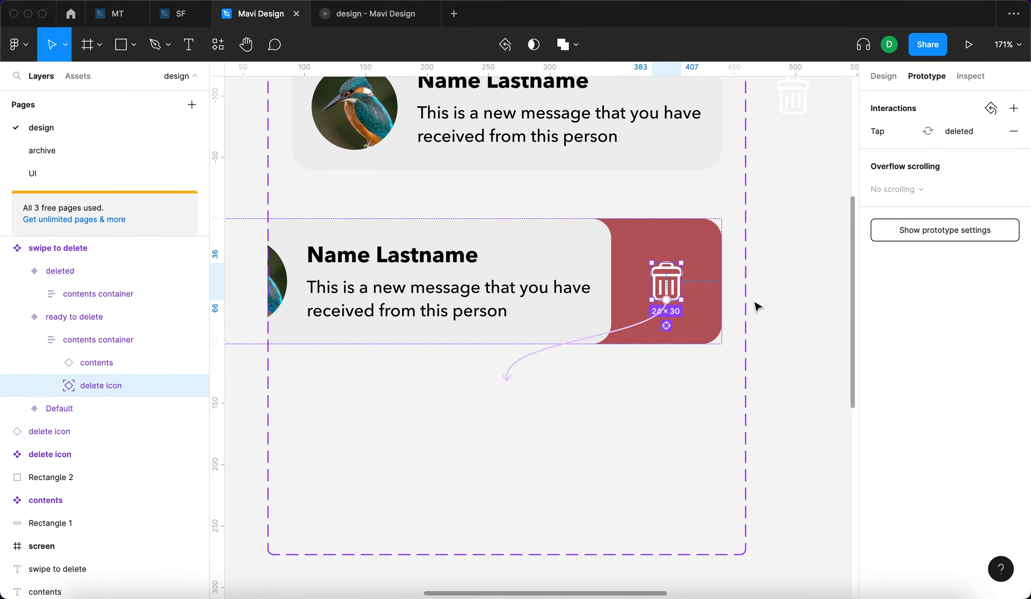
left_click(781, 296)
left_click(537, 380)
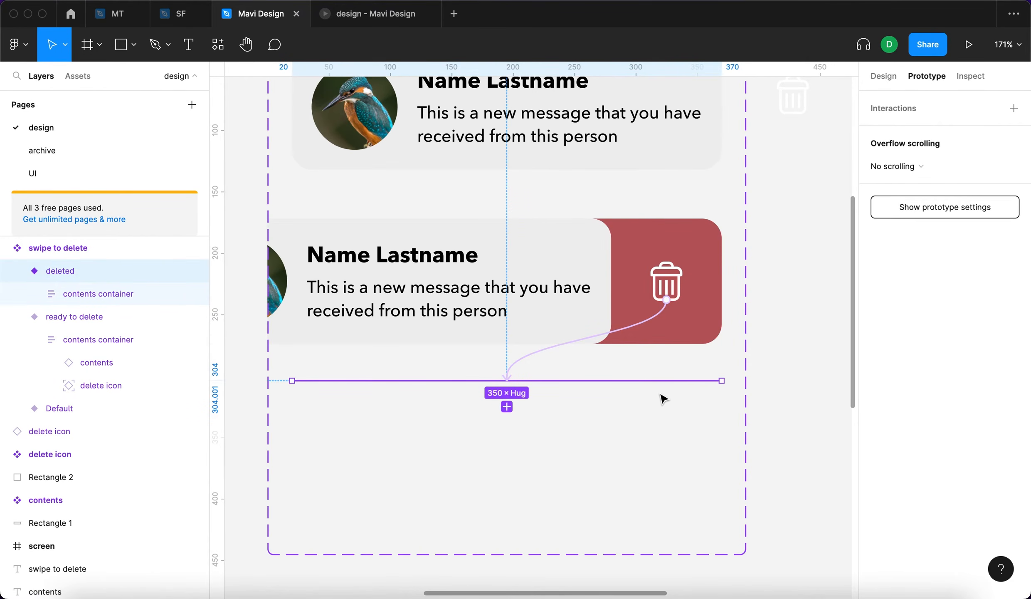
Set the height of the "deleted" variant's contents container to 1
left_click(428, 212)
left_click(111, 301)
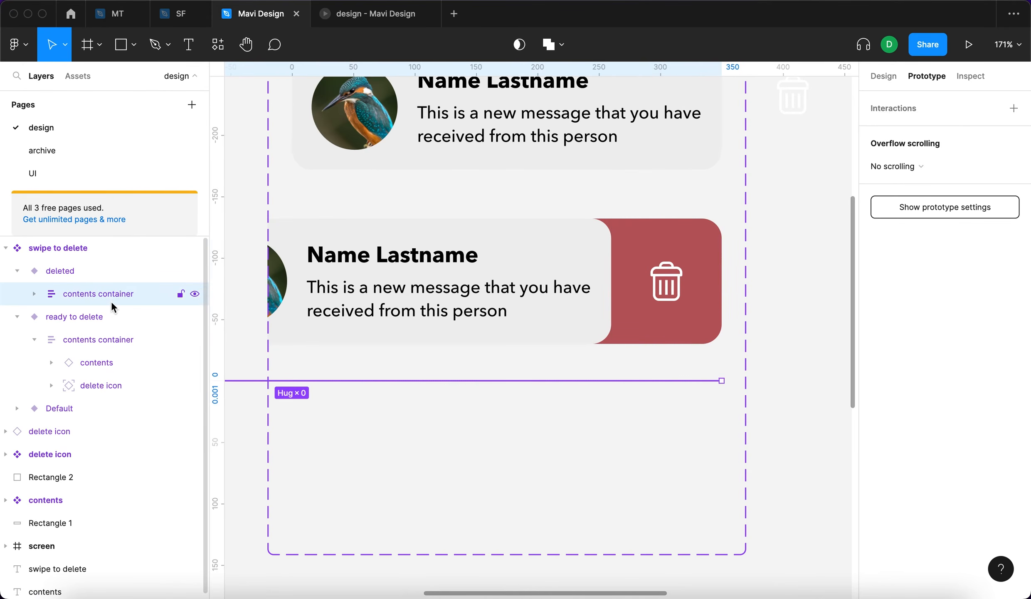
left_click(884, 77)
left_click(973, 183)
type("1")
key("Return")
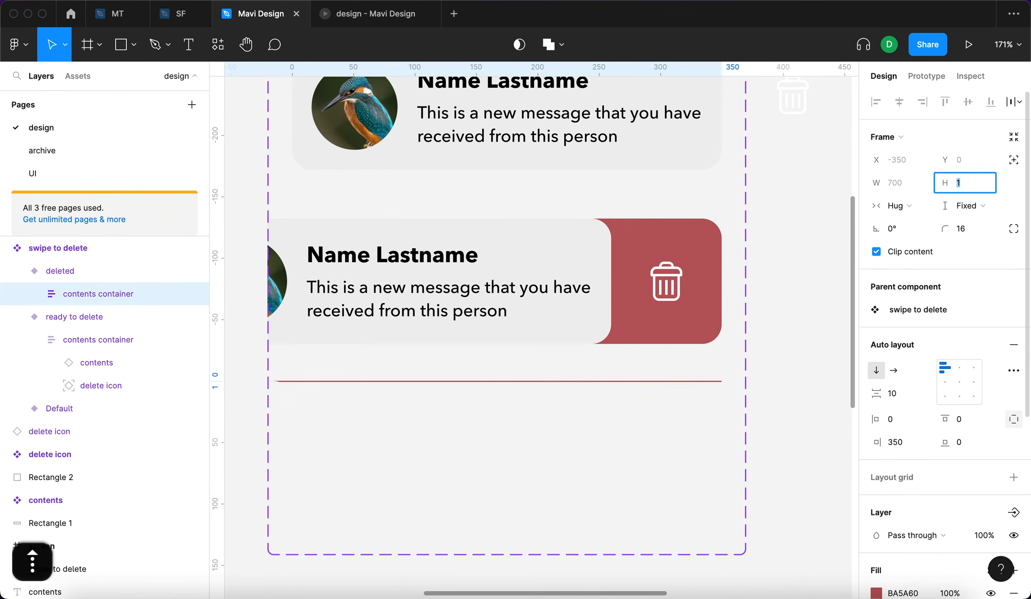
key("shift+Return")
Link the contents layer in "ready to delete" to the "deleted" variant with an On drag interaction using Smart animate
left_click(427, 273)
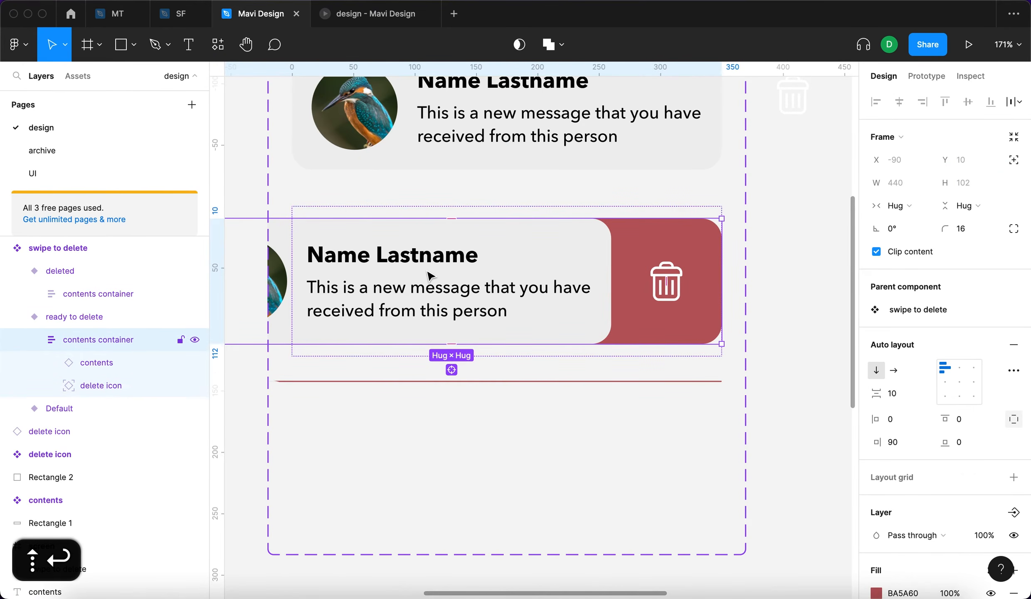
left_click(428, 274)
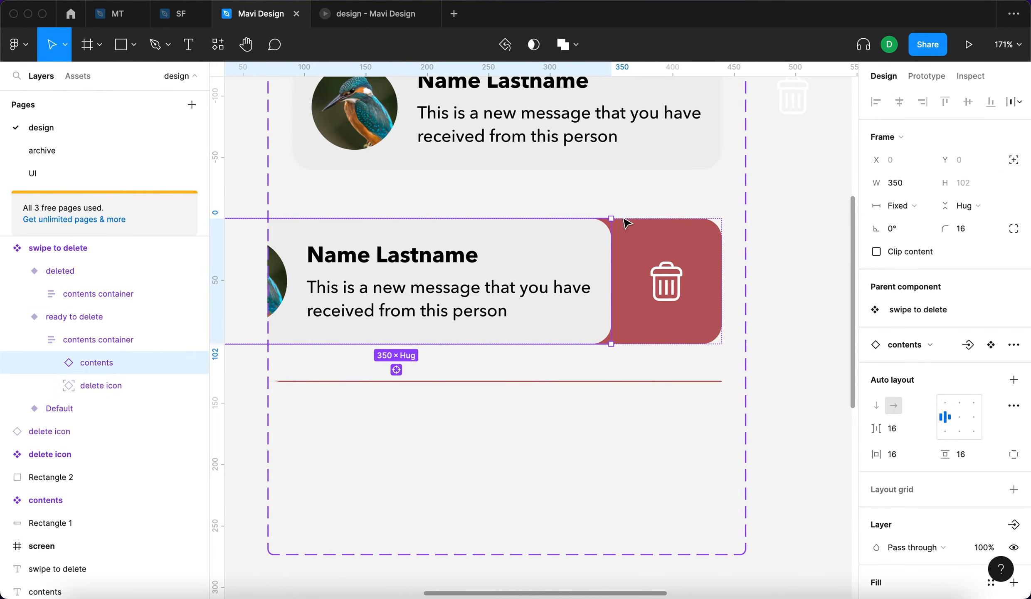
left_click(908, 81)
left_click_drag(620, 283, 626, 387)
left_click_drag(499, 365, 484, 376)
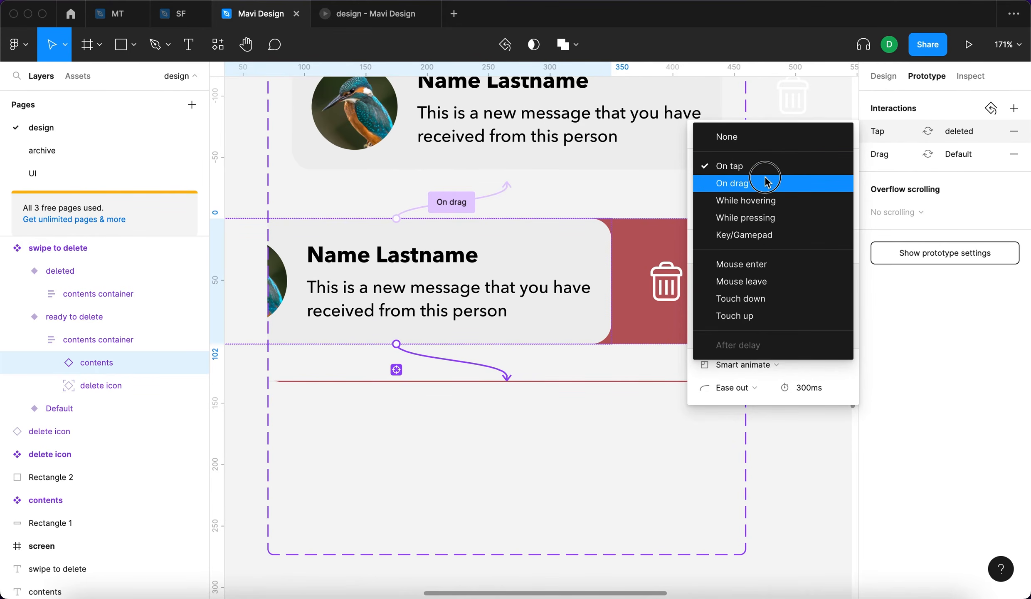
left_click(766, 182)
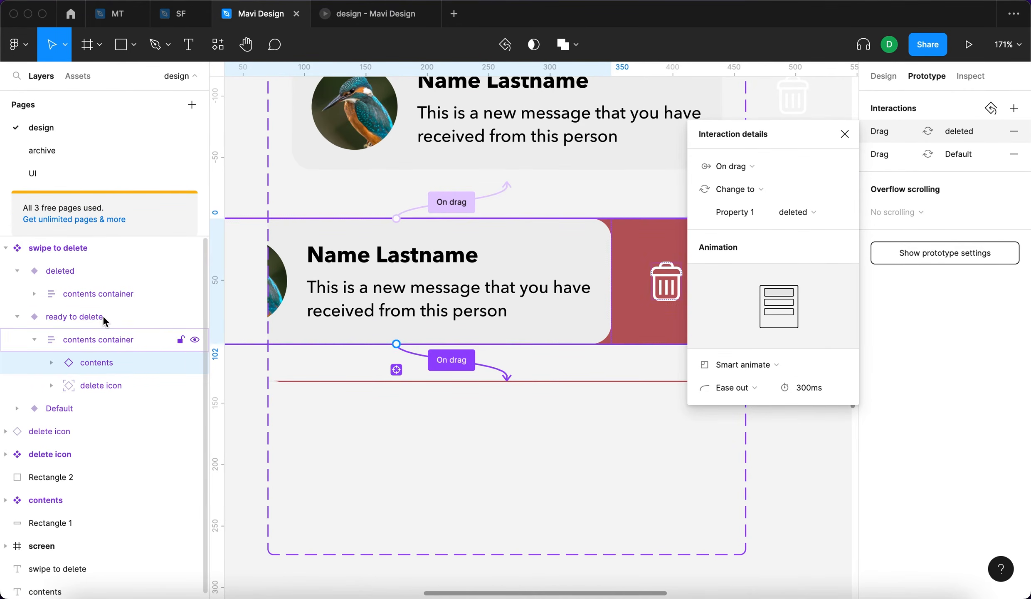
Set the height of the "deleted" variant's contents container to 0.001 and its auto layout alignment to left center
left_click(104, 294)
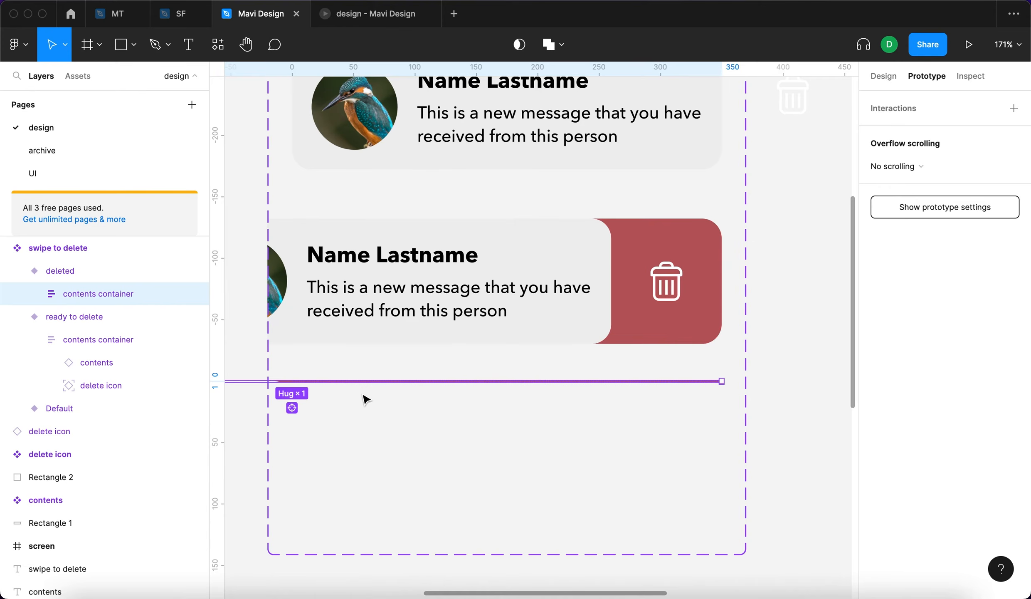
left_click(885, 77)
type("0.001")
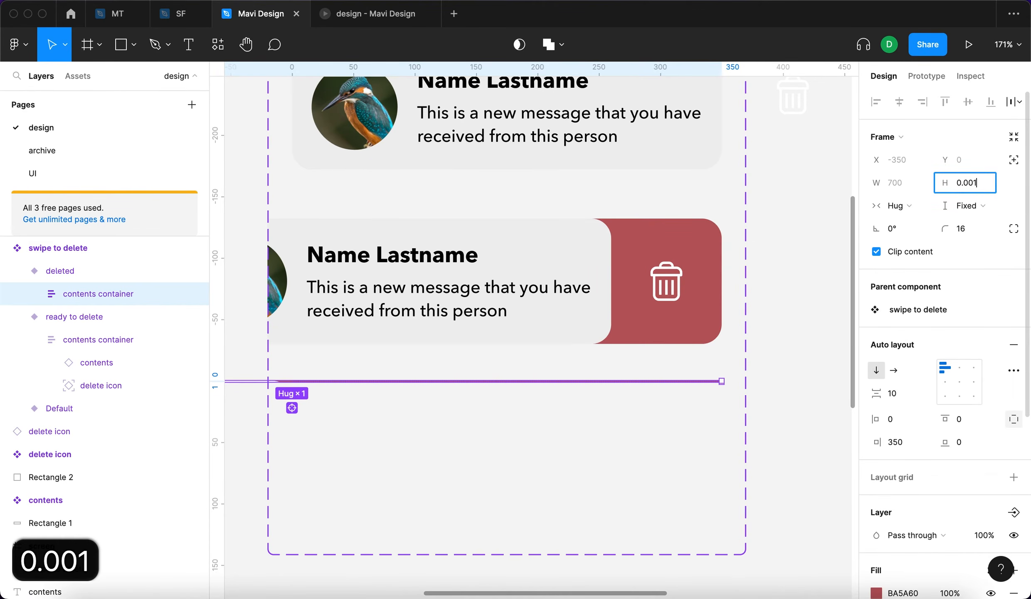
key("Return")
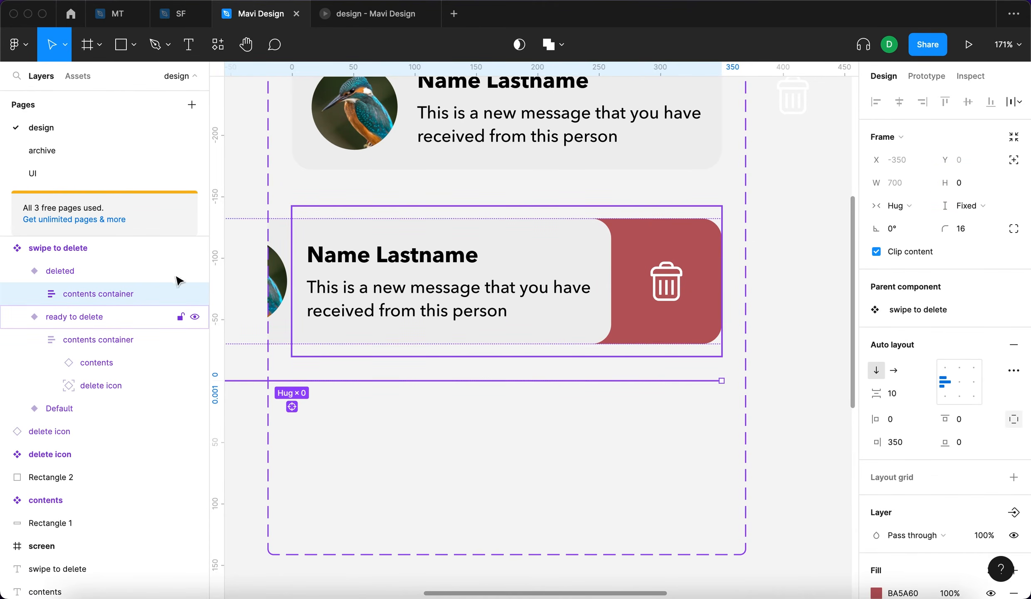
left_click(86, 271)
left_click(120, 294)
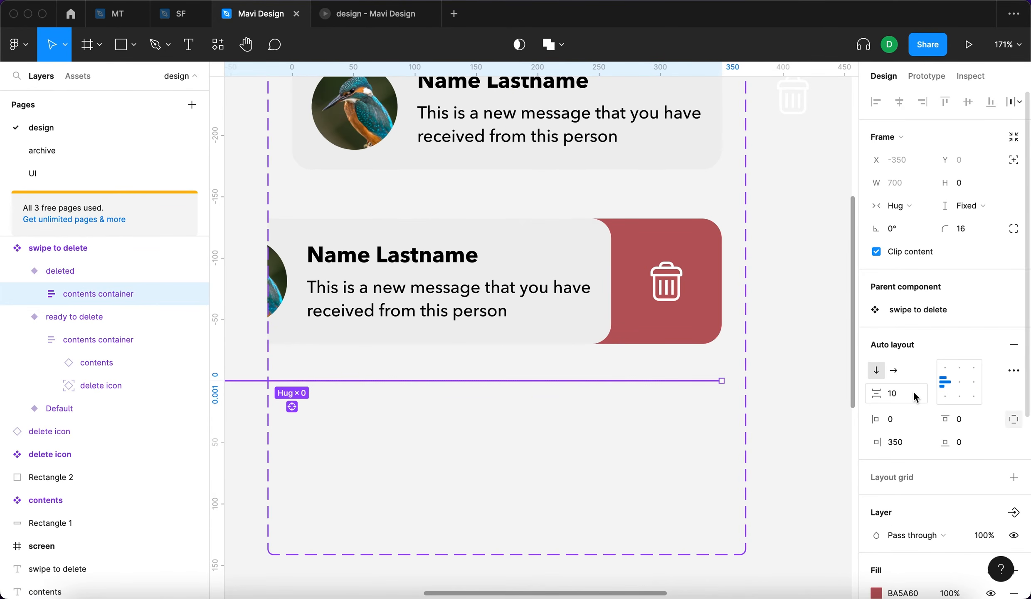
left_click(945, 392)
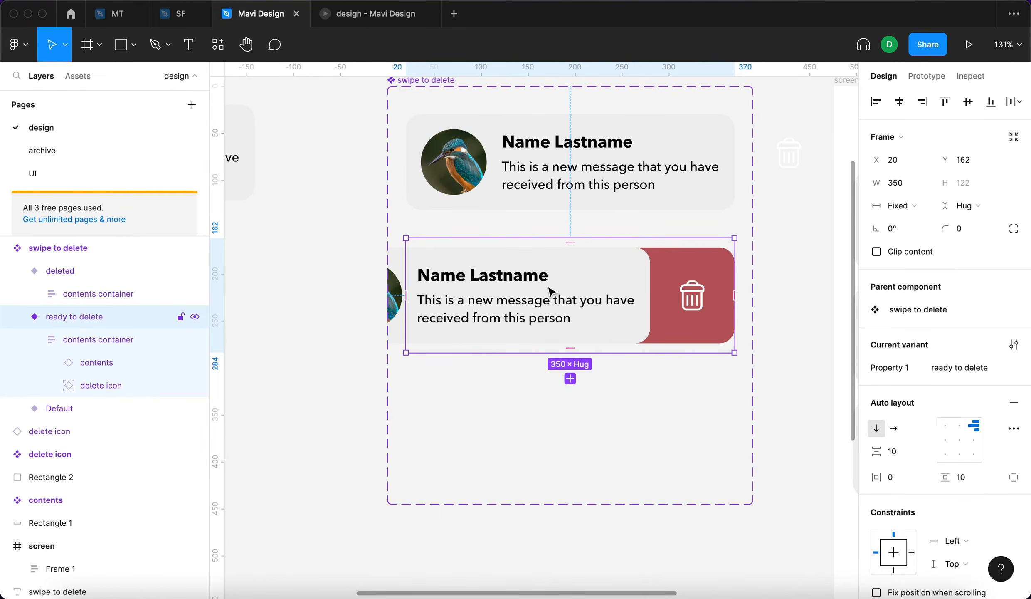
Increase the right padding of the "ready to delete" variant's contents container to 120
left_click(97, 337)
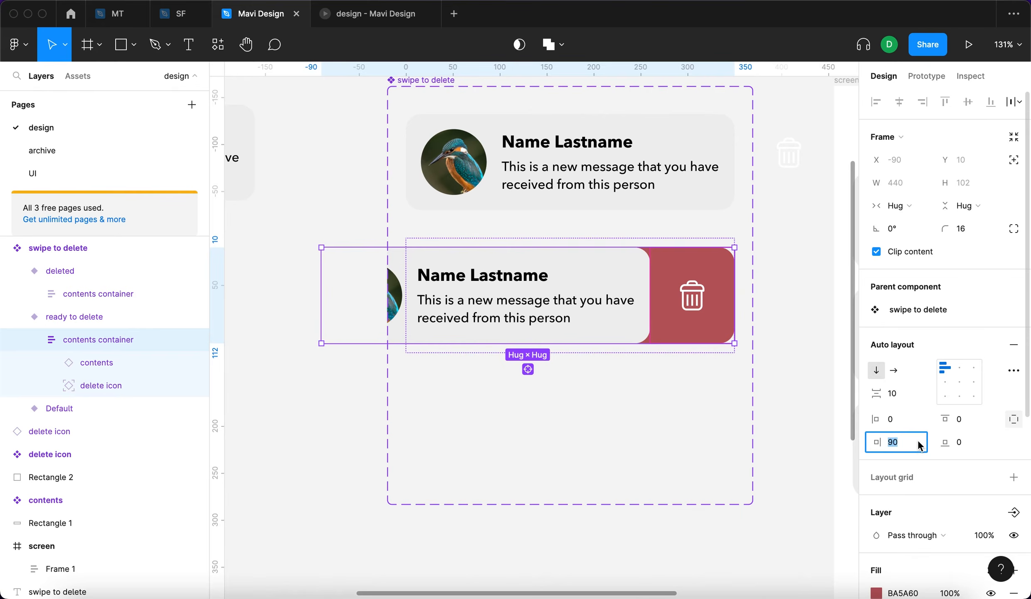
key("shift+Up")
key("shift+Up")
key("shift+Up")
key("shift+Up")
key("shift+Down")
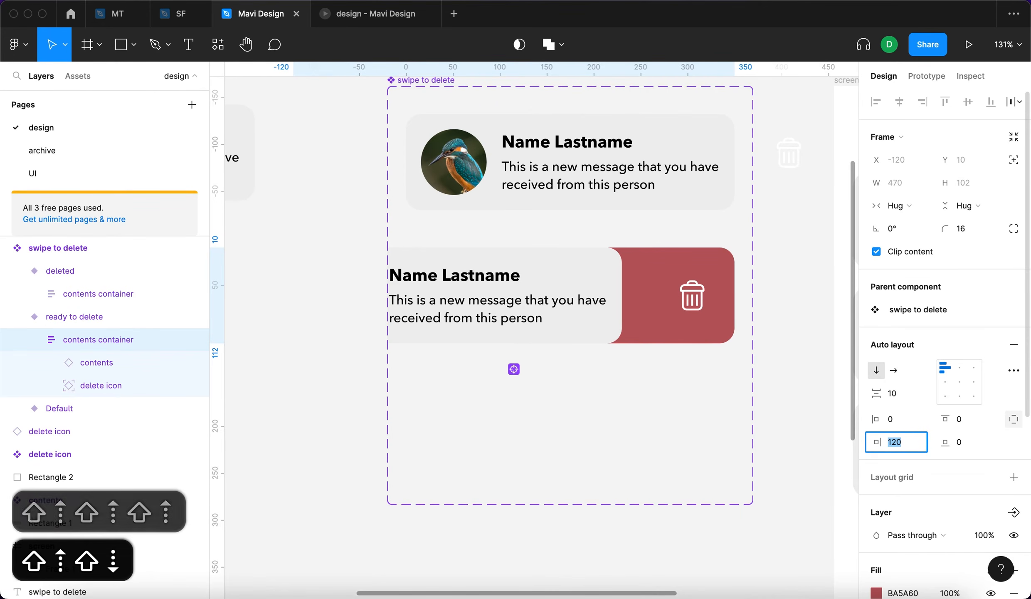
Nudge the delete icon in "ready to delete" left to X 398 to center it in the red area
left_click(144, 386)
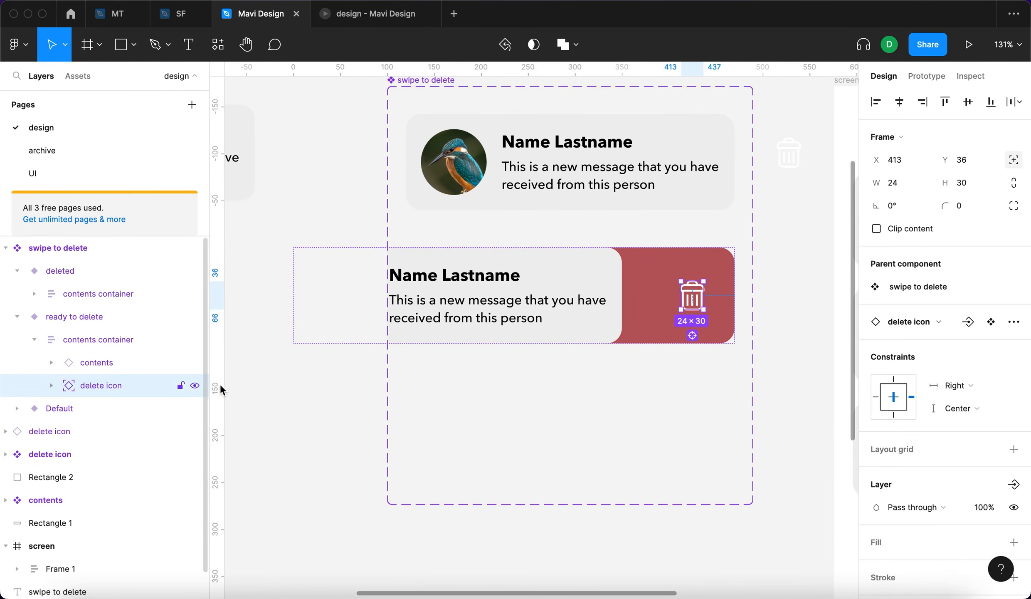
key("shift+Left")
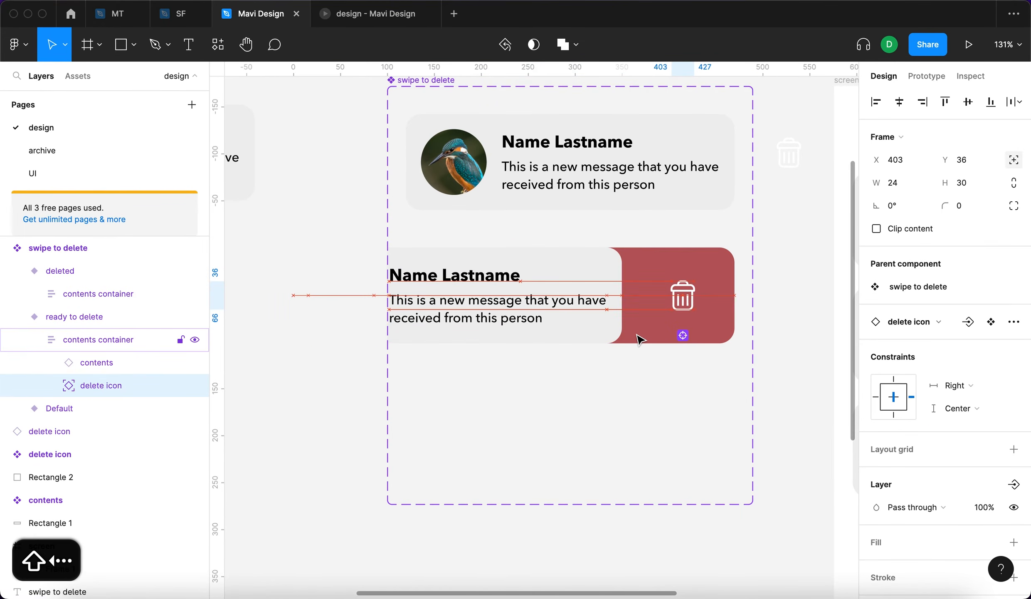
key("Left")
key("Left")
key("Left")
key("Left")
key("Left")
key("alt")
key("alt")
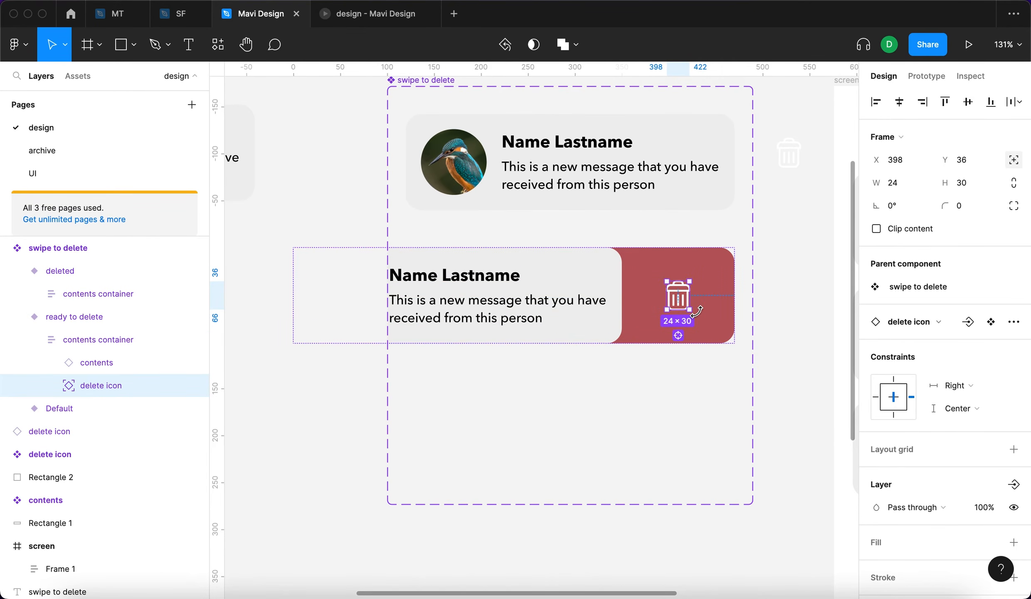
Nudge the hidden delete icon of the "deleted" variant left and compare its alignment with the icon in "ready to delete"
left_click(550, 370)
left_click(87, 363)
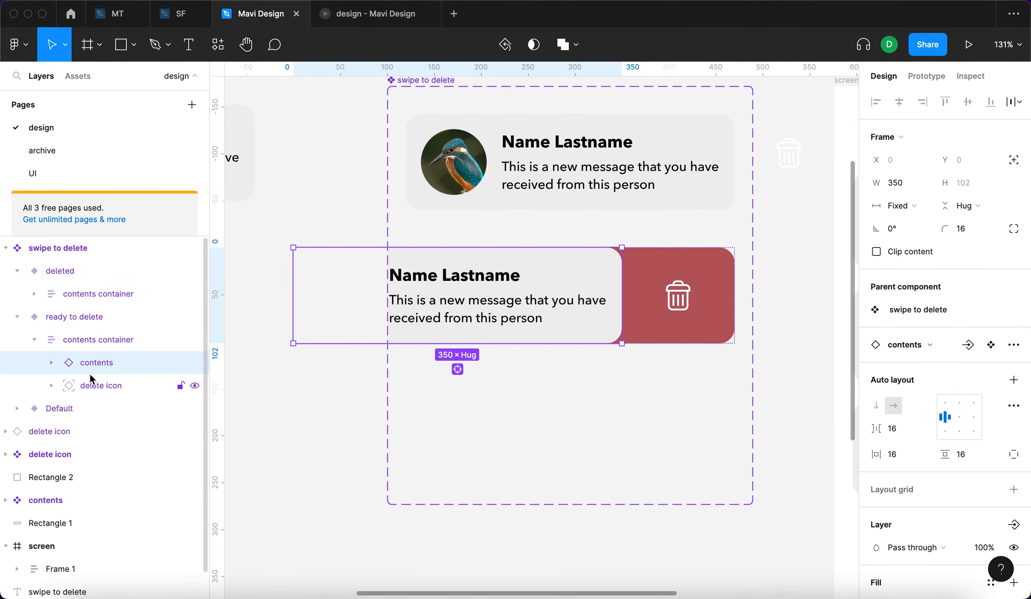
left_click(45, 296)
left_click(34, 294)
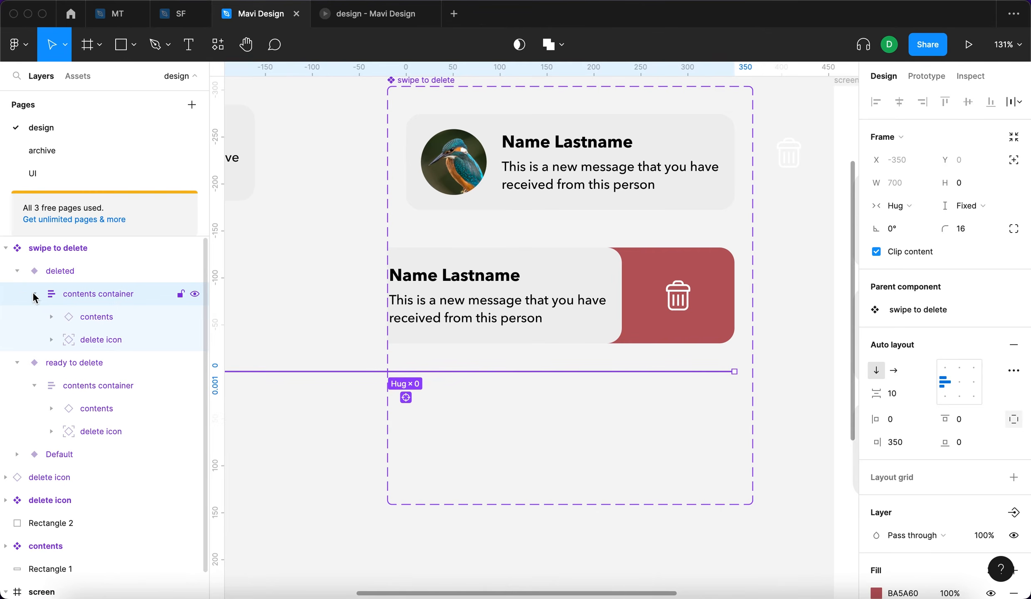
left_click(100, 338)
key("shift+Right")
key("shift+Right")
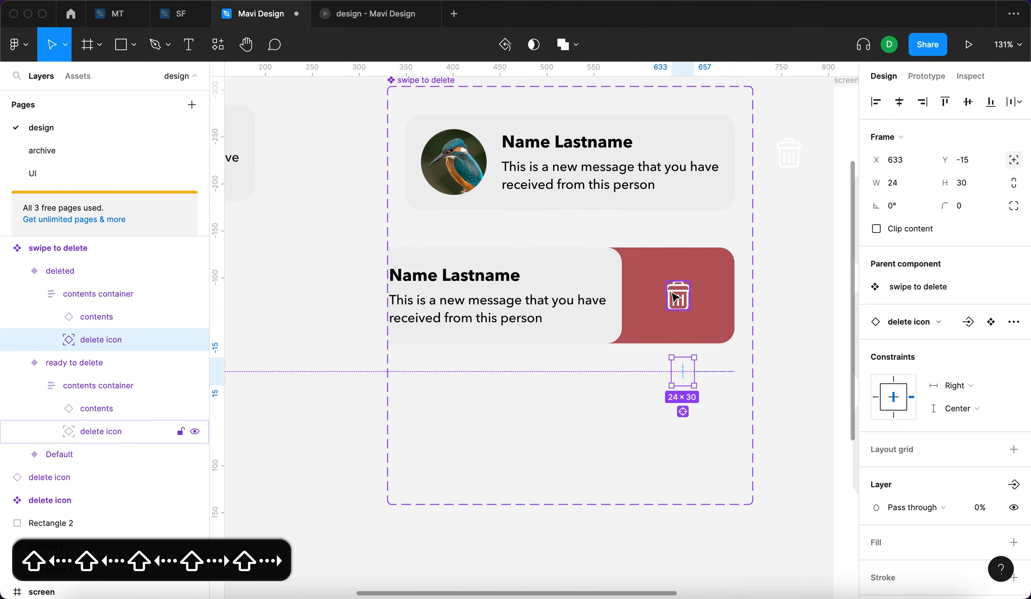
key("shift+Left")
left_click(679, 284, "shift")
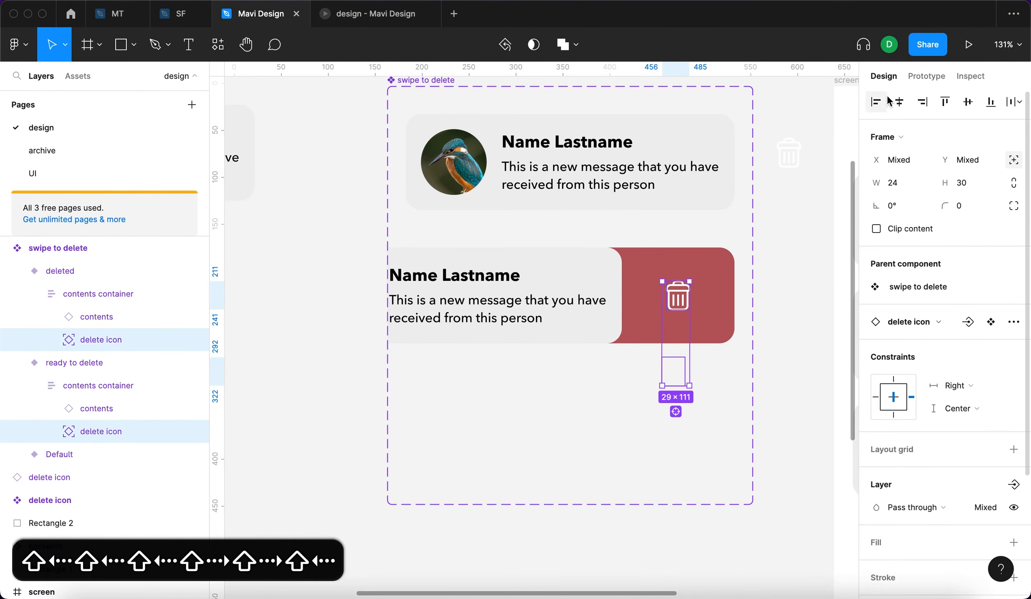
left_click(614, 427)
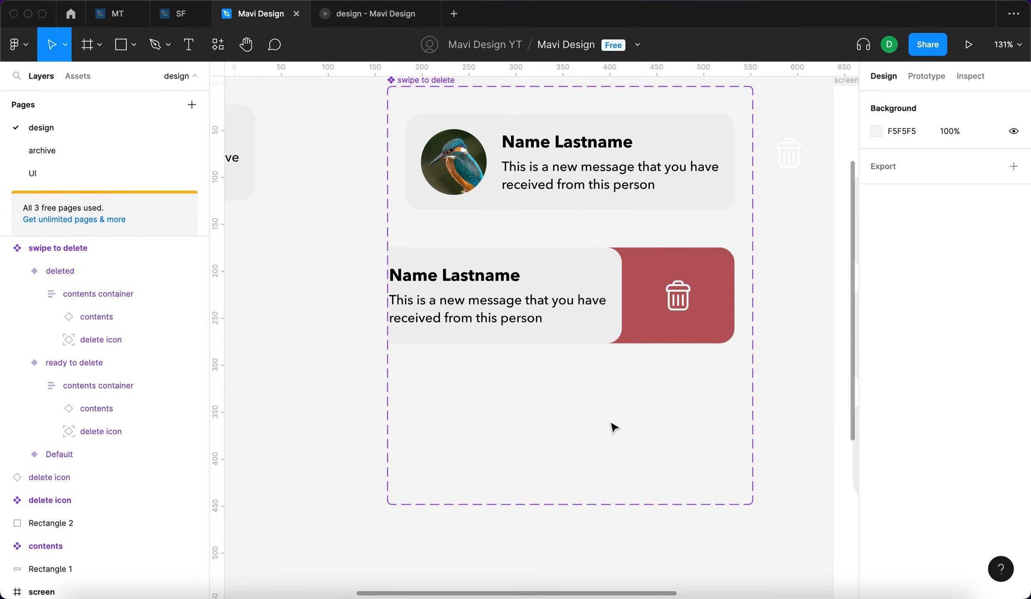
Recolor the BA5A60 red across the whole "swipe to delete" component set to CC556A
left_click(443, 80)
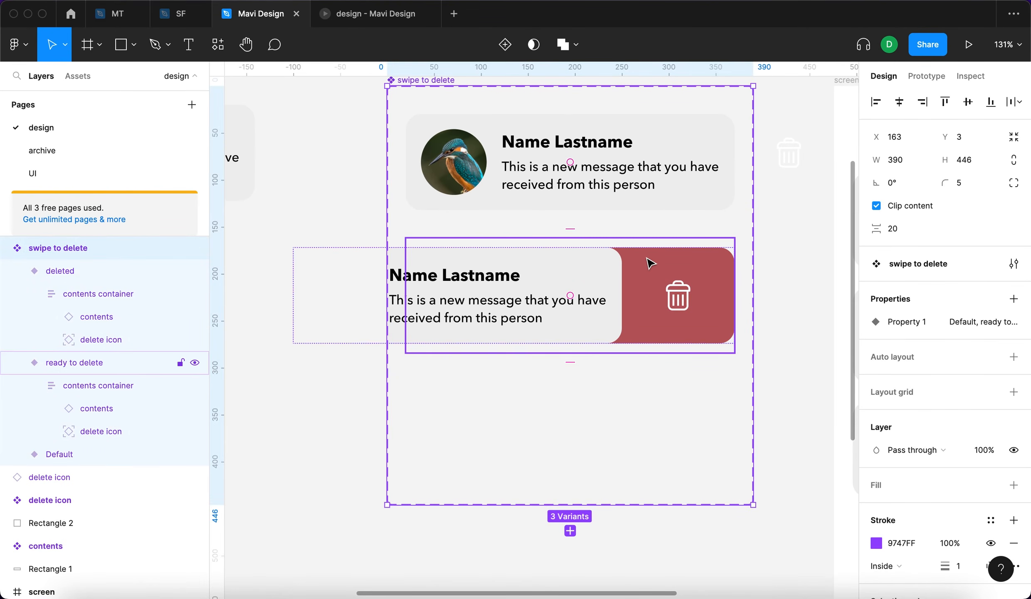
scroll(903, 321, "down", 5)
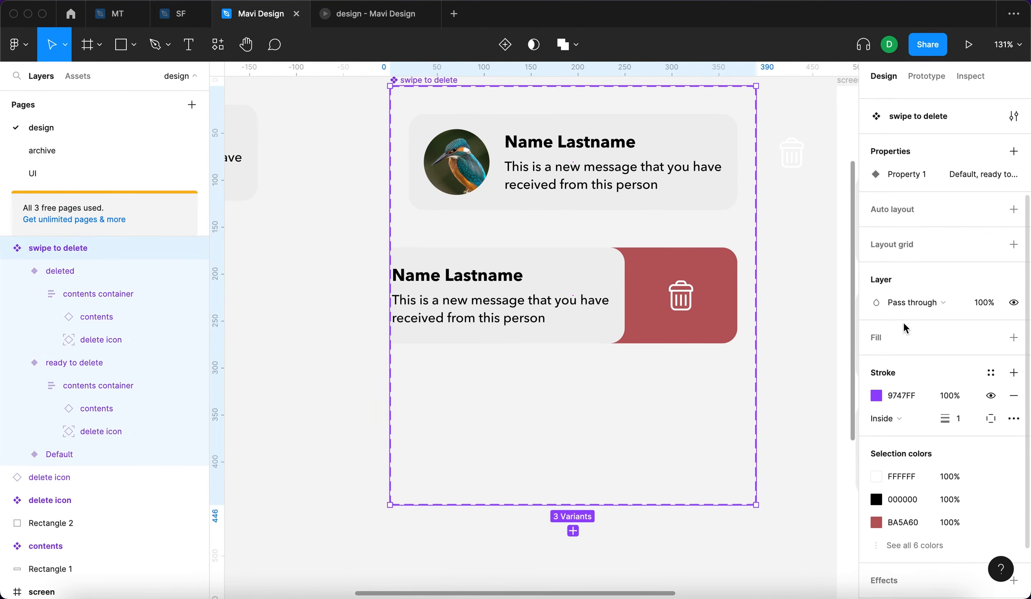
left_click(876, 464)
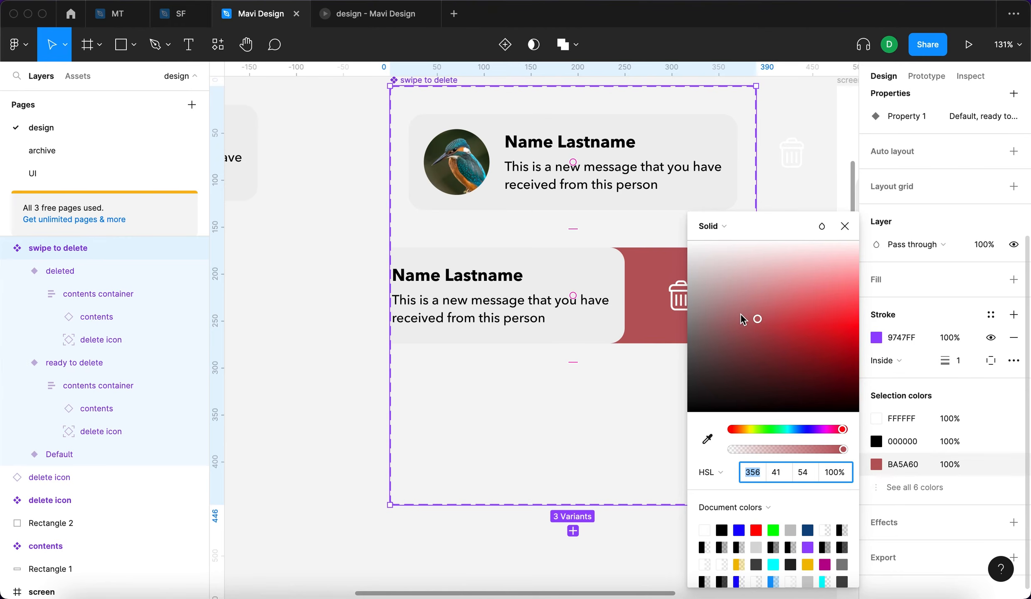
left_click_drag(757, 322, 783, 336)
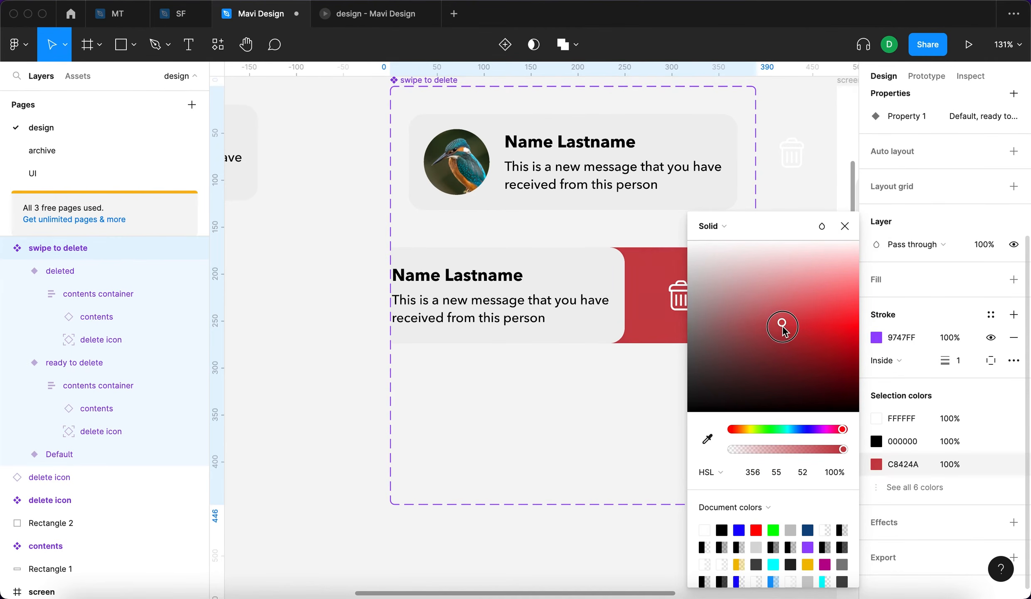
left_click_drag(841, 430, 840, 431)
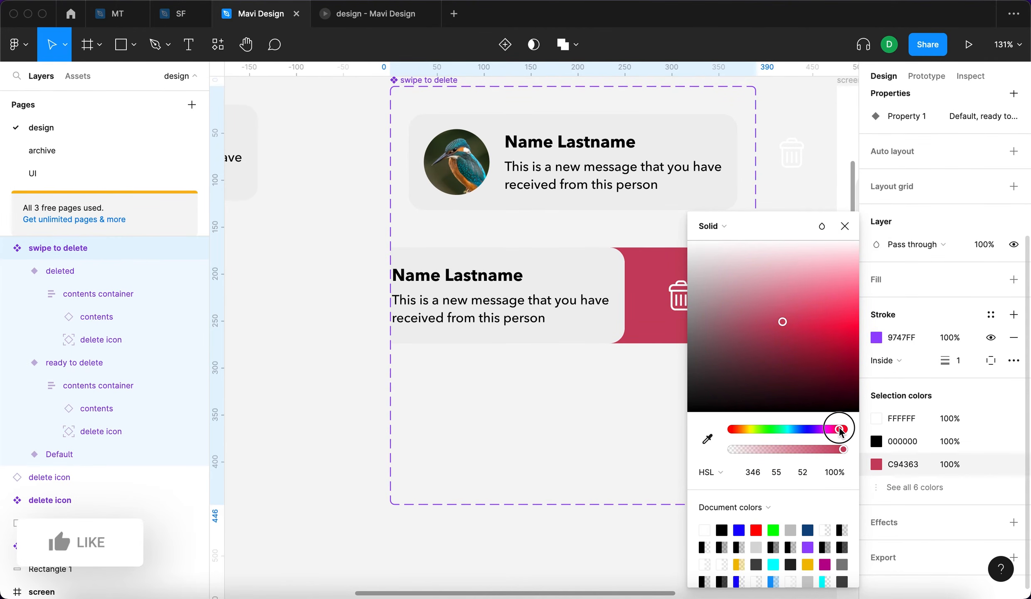
left_click_drag(782, 322, 780, 322)
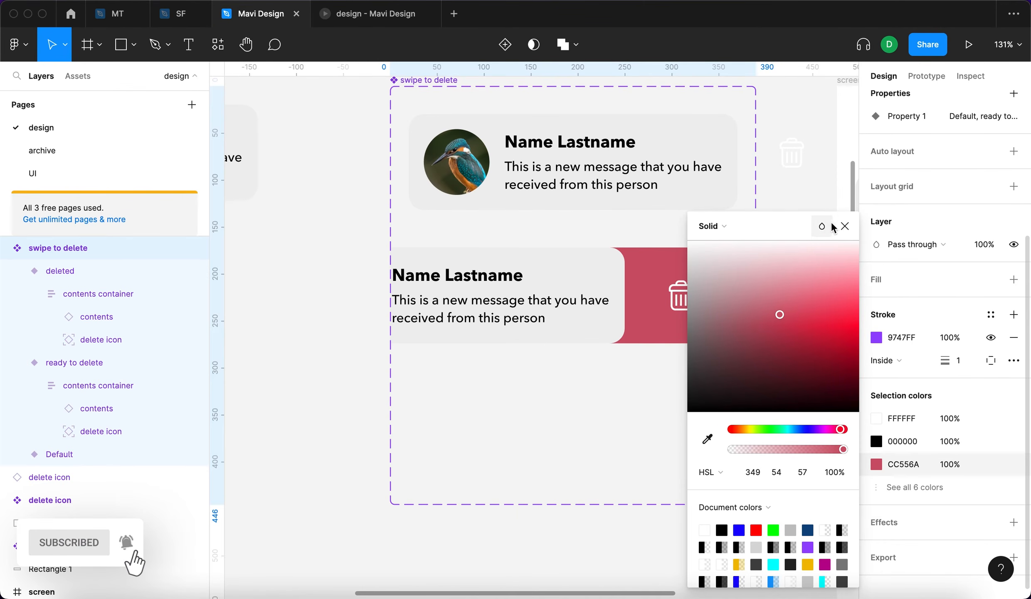
left_click(845, 226)
key("Escape")
Change the fill of the message text in the main "contents" component from black to dark gray
scroll(773, 253, "left", 10)
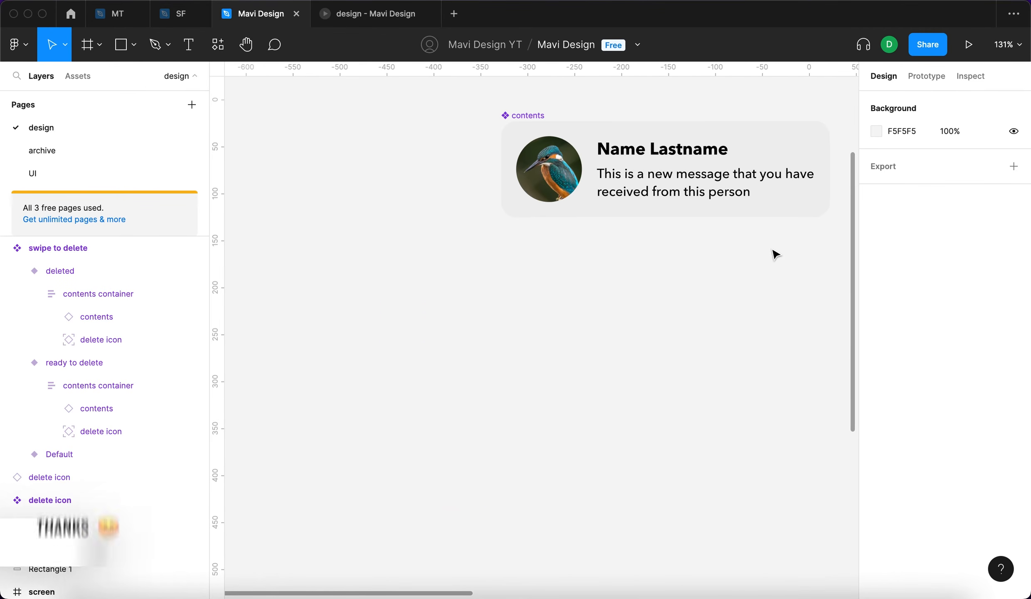
scroll(774, 254, "right", 5)
scroll(775, 254, "up", 1)
left_click(599, 187)
double_click(599, 193)
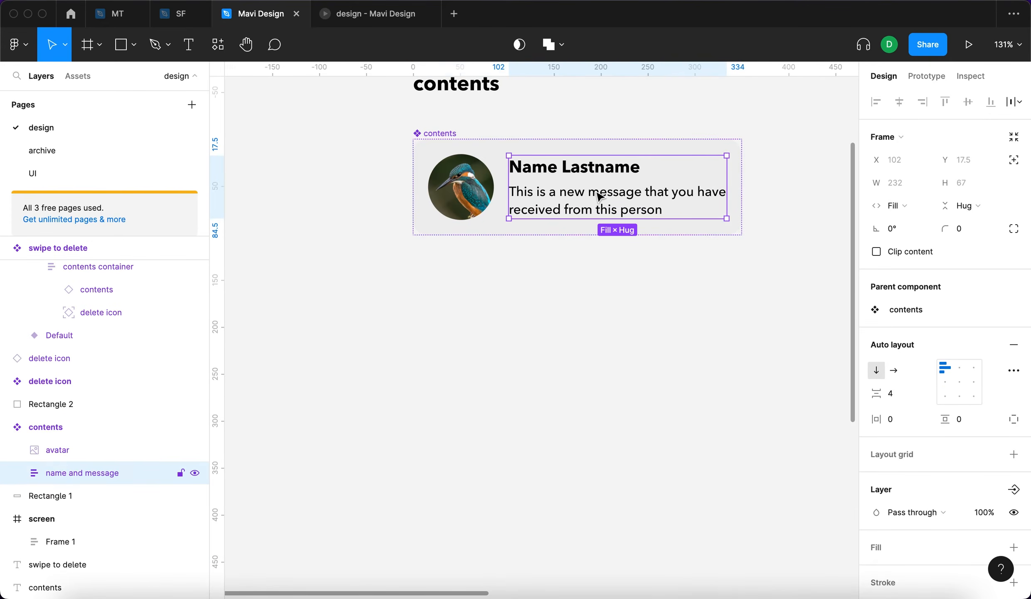
double_click(601, 196)
scroll(935, 395, "down", 4)
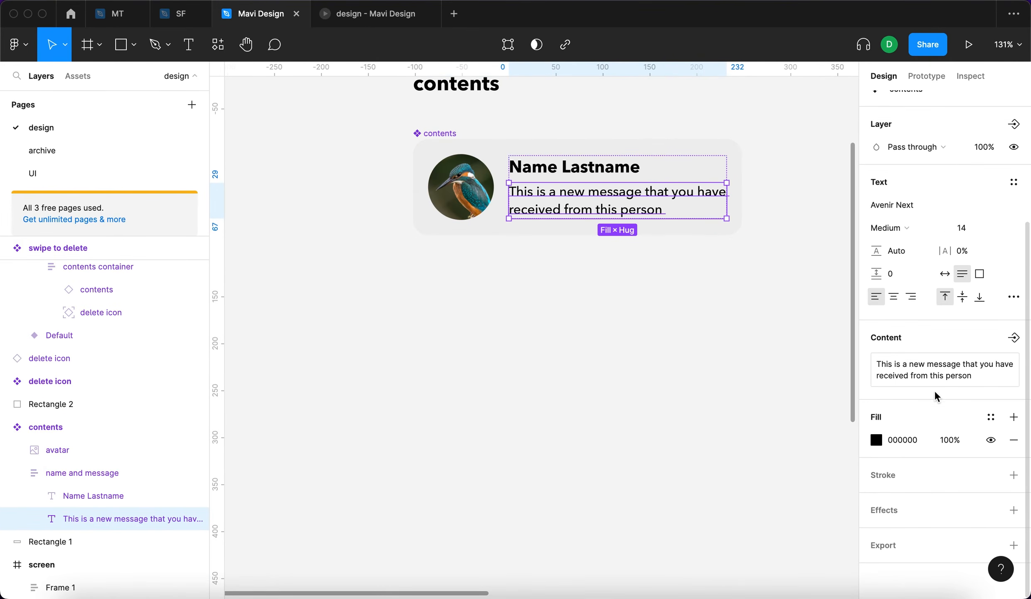
left_click(883, 439)
left_click_drag(741, 375, 674, 352)
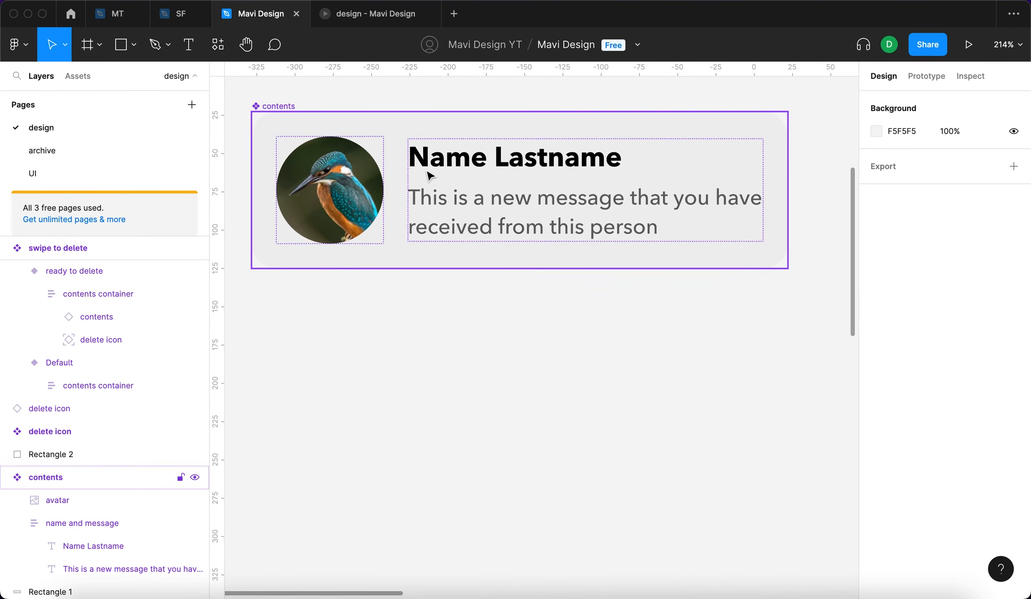
Recolor the "Name Lastname" text in the "contents" component with a near-black color sampled from the bird avatar
scroll(441, 176, "up", 1)
double_click(474, 186)
double_click(474, 185)
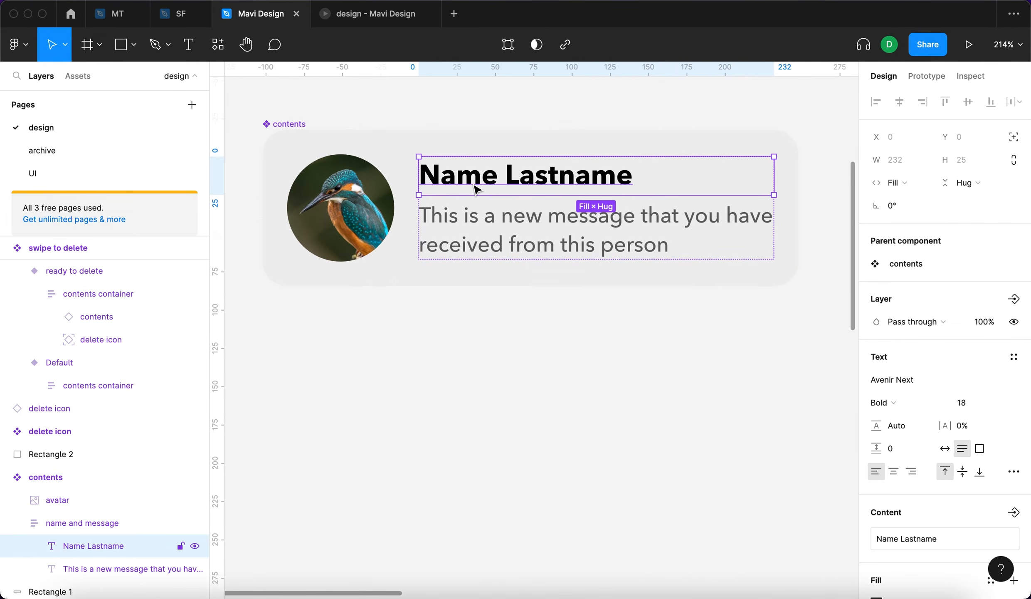
key("i")
left_click(387, 199)
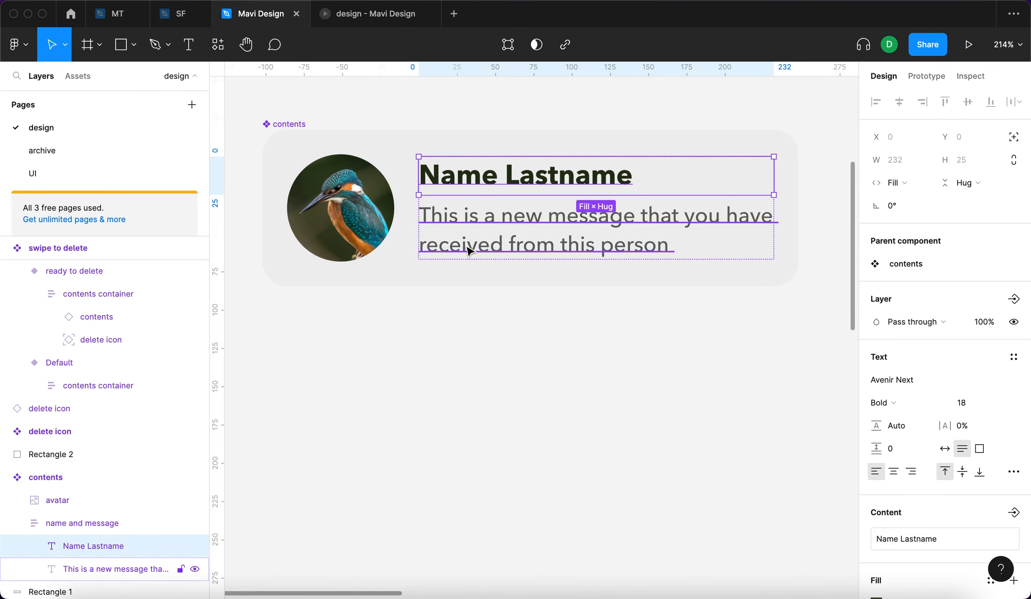
Set the vertical spacing between the name and the message text in the "contents" component to 0
key("shift+Return")
left_click(907, 400)
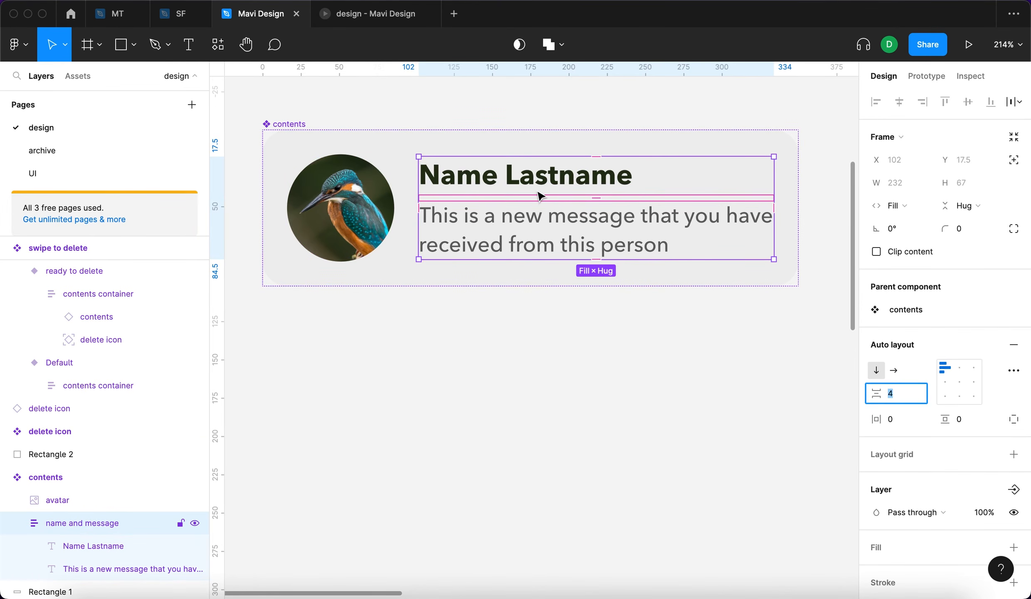
key("Down")
key("Down")
key("Down")
key("Down")
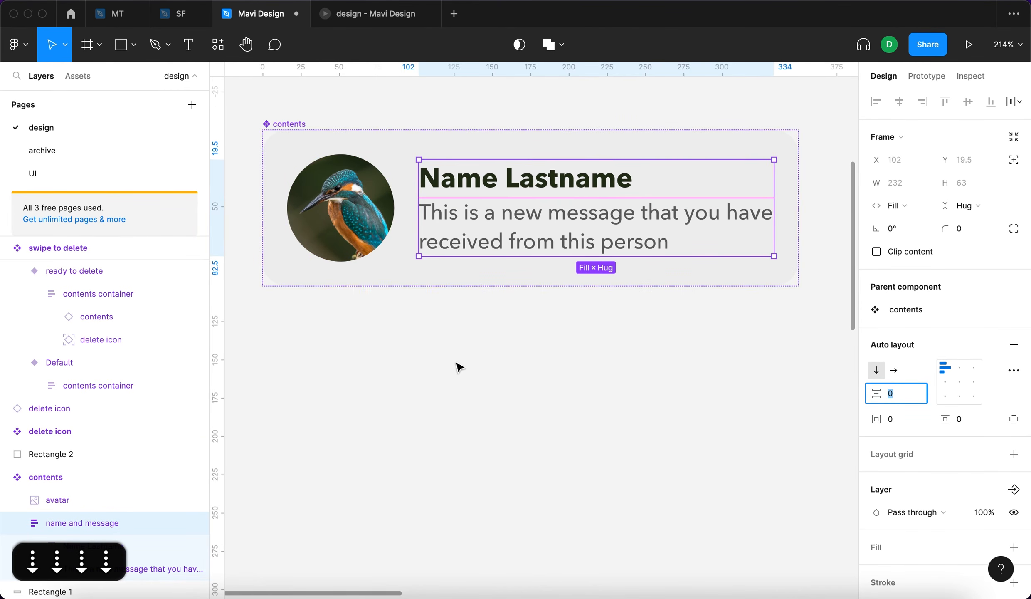
key("Return")
left_click(482, 440)
scroll(483, 440, "down", 3)
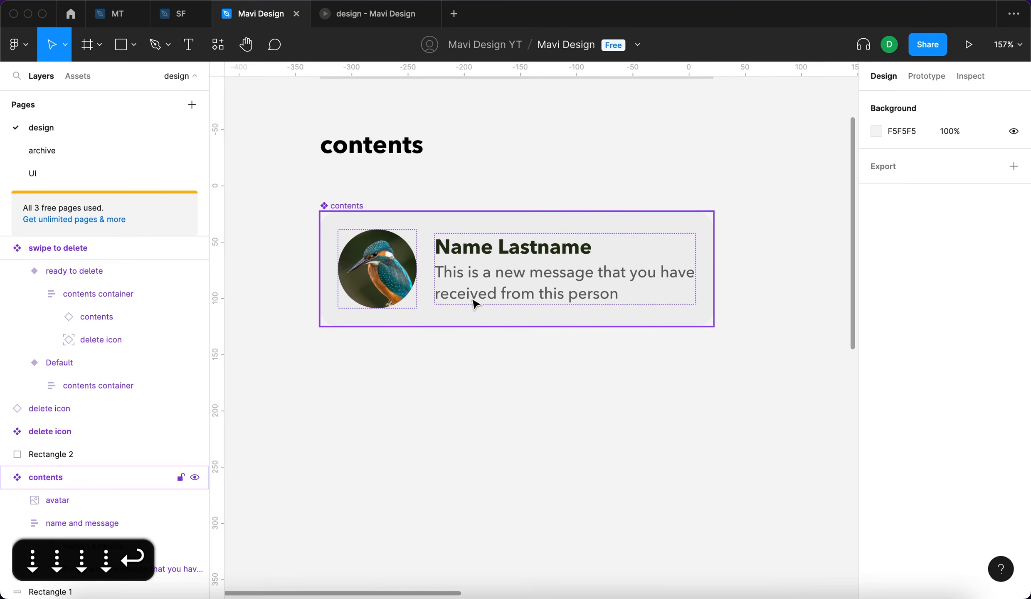
scroll(473, 302, "up", 3)
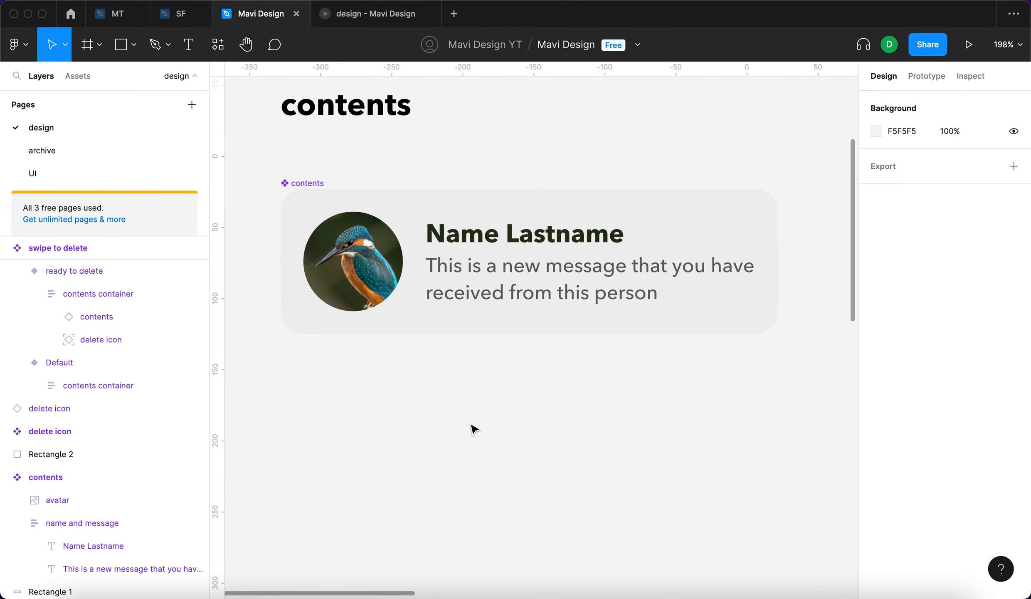
Delete the leftover heading and the two gray rectangles, and place the delete icon component beside the "contents" component
key("BackSpace")
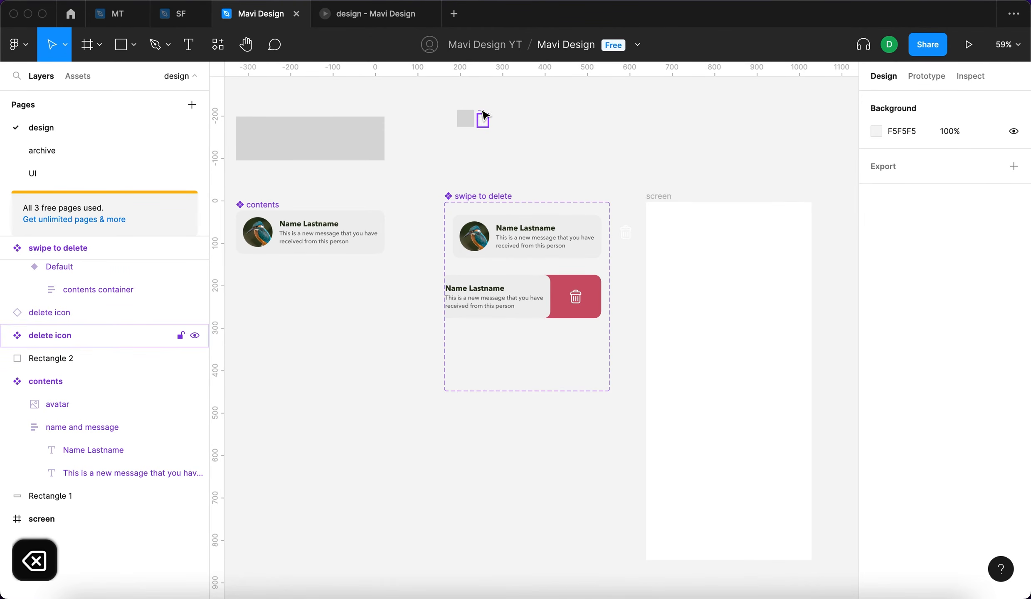
left_click_drag(484, 116, 414, 292)
left_click(348, 120)
left_click(407, 138)
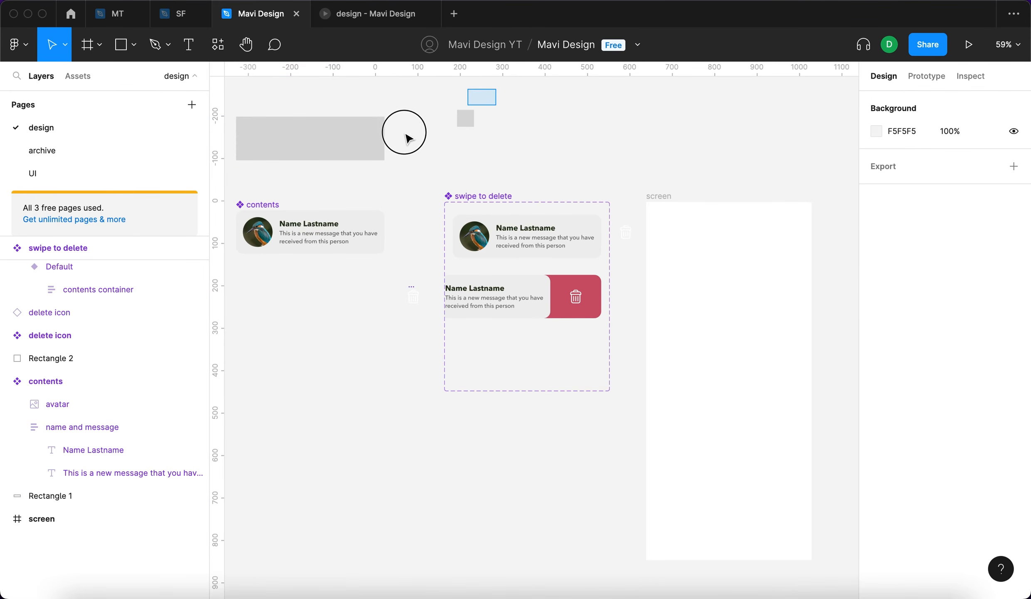
left_click_drag(496, 88, 295, 170)
key("BackSpace")
key("BackSpace")
left_click_drag(413, 291, 420, 204)
Try to add a solid fill to the delete icon component
left_click(1015, 462)
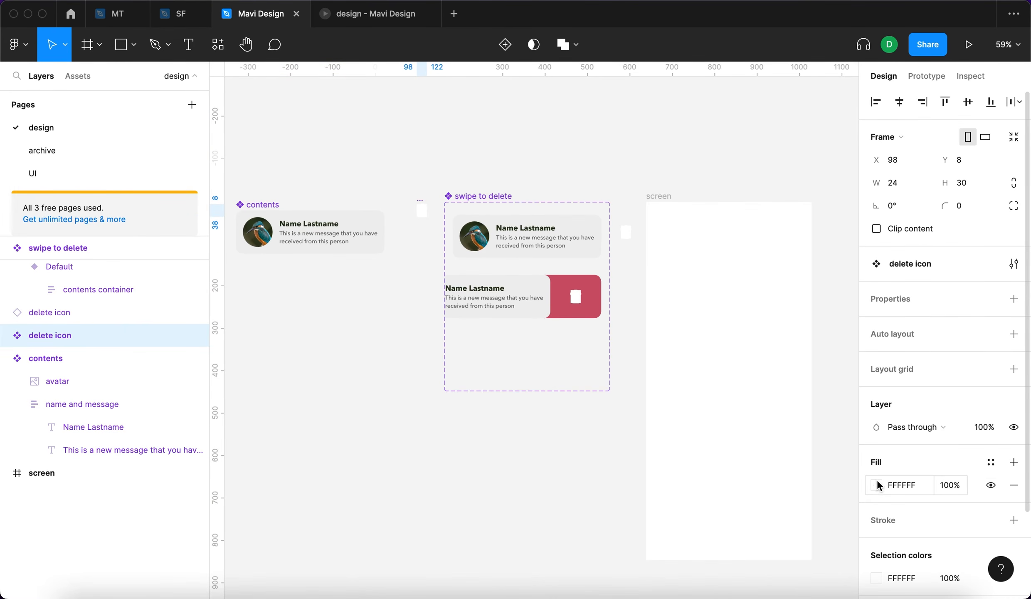
left_click(877, 485)
left_click_drag(725, 366, 638, 358)
key("super+z")
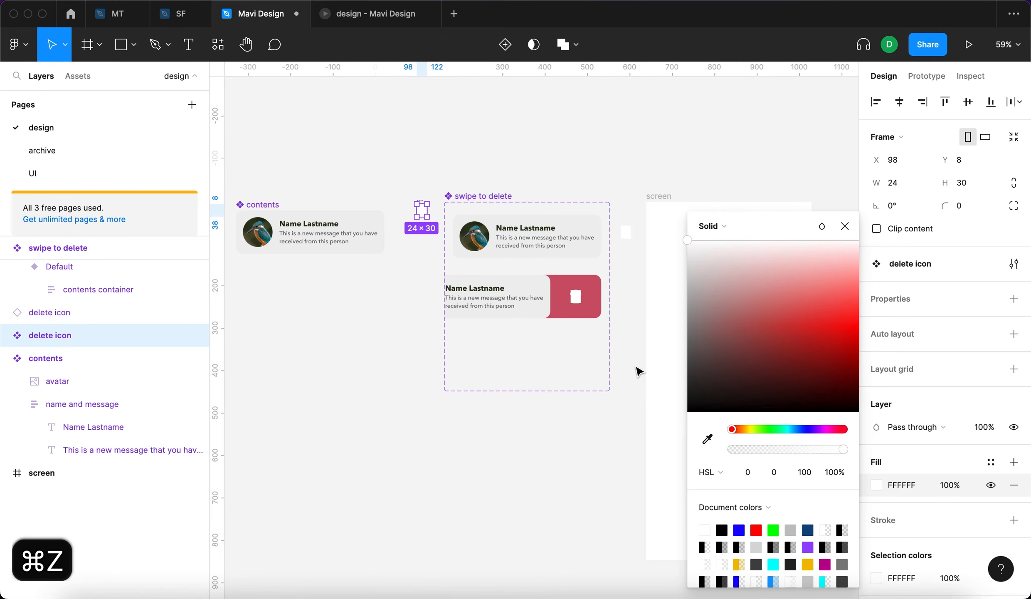
key("super+z")
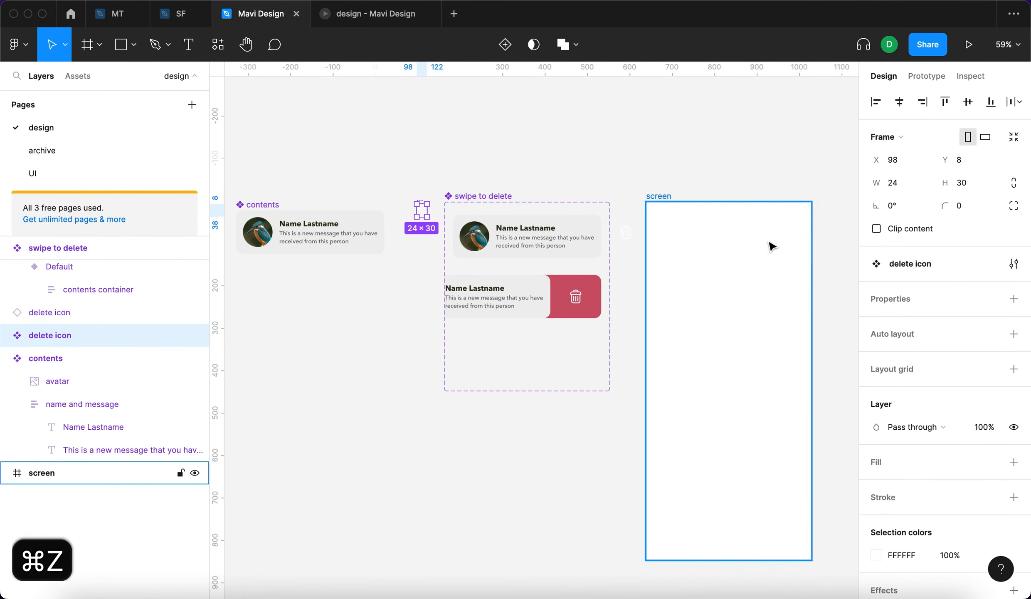
Move the "contents" and delete icon components together to just above the "swipe to delete" component set
left_click(363, 203)
scroll(363, 203, "up", 5)
left_click_drag(501, 206, 556, 159)
left_click(433, 266, "shift")
scroll(451, 356, "down", 5)
left_click_drag(418, 299, 588, 233)
scroll(474, 260, "up", 3)
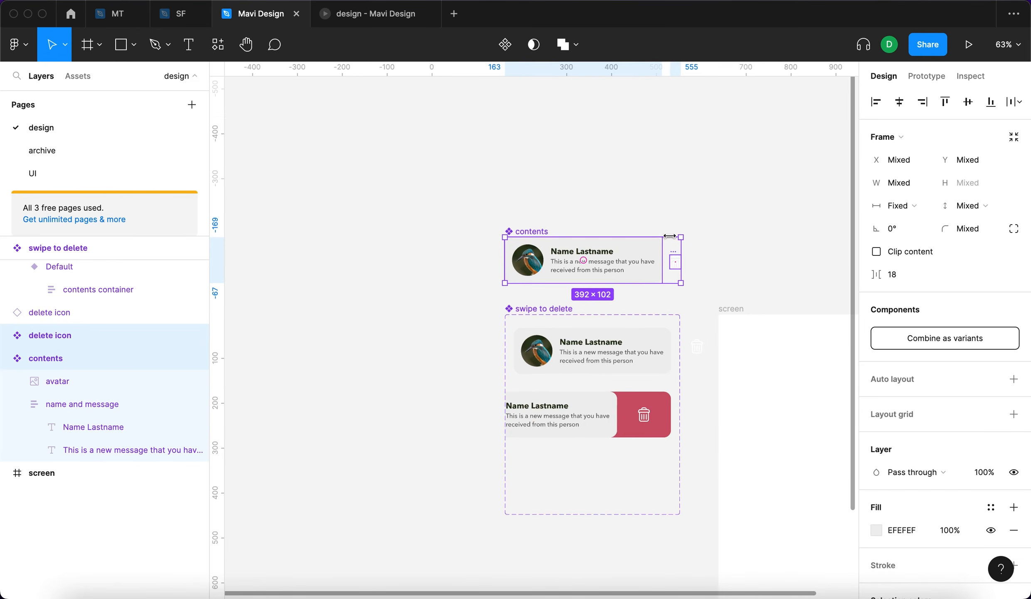
scroll(669, 236, "down", 3)
scroll(669, 236, "right", 1)
Examine the prototype connections between the variants of the "swipe to delete" component set
left_click(576, 349)
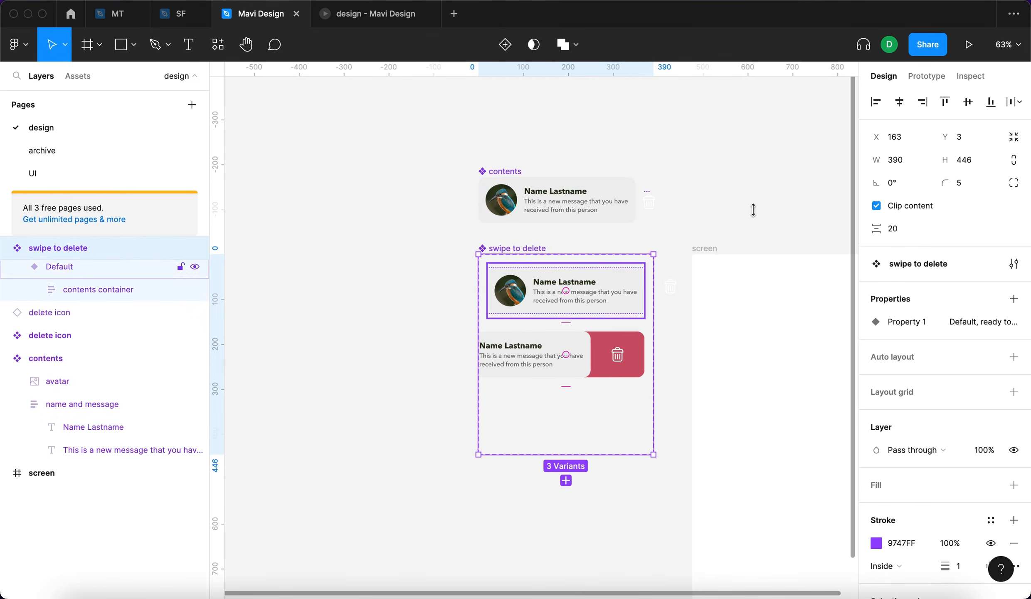
left_click(927, 75)
scroll(585, 412, "right", 2)
scroll(586, 412, "down", 1)
scroll(585, 412, "right", 2)
scroll(586, 412, "down", 1)
left_click(541, 489)
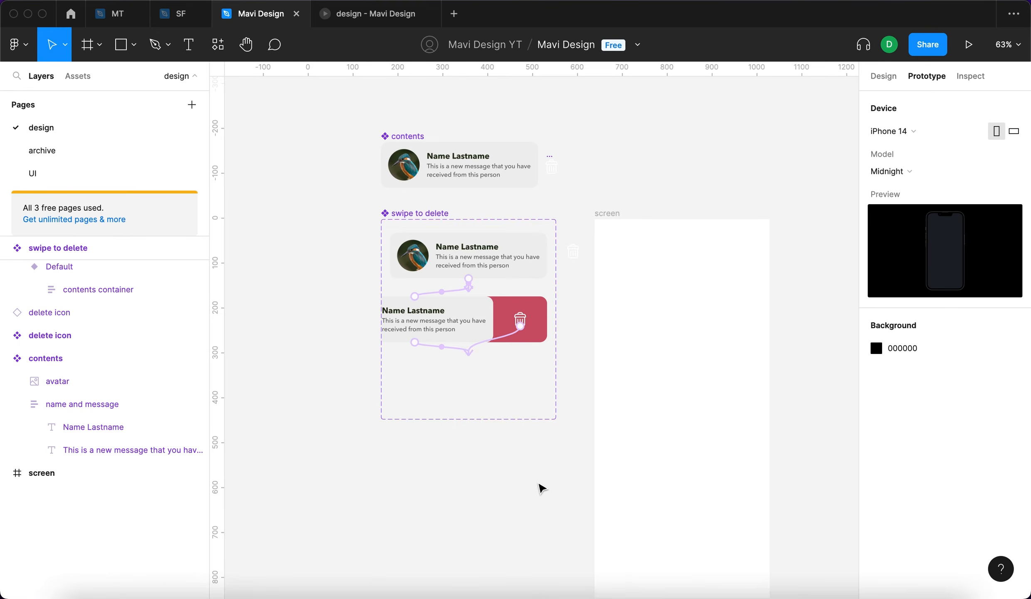
Place a "swipe to delete" instance on the "screen" frame and duplicate it downward into a column of five
left_click(78, 76)
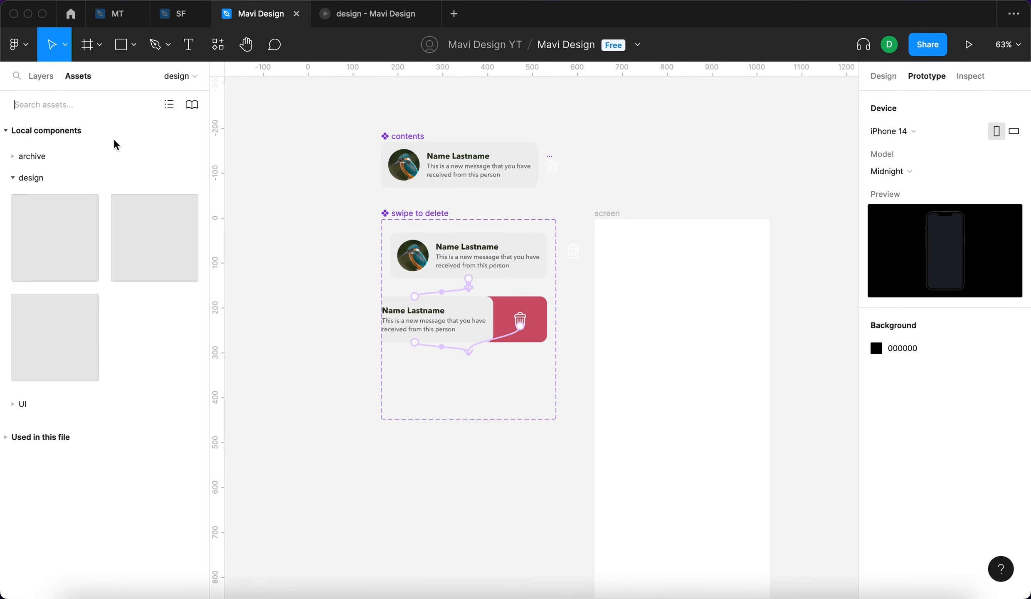
left_click_drag(51, 352, 720, 415)
left_click(884, 75)
scroll(726, 484, "down", 3)
left_click_drag(715, 339, 716, 396)
left_click_drag(719, 404, 733, 476)
Wrap the five message instances in a vertical auto layout and move the list up to Y 95
left_click_drag(796, 498, 617, 208)
key("shift+a")
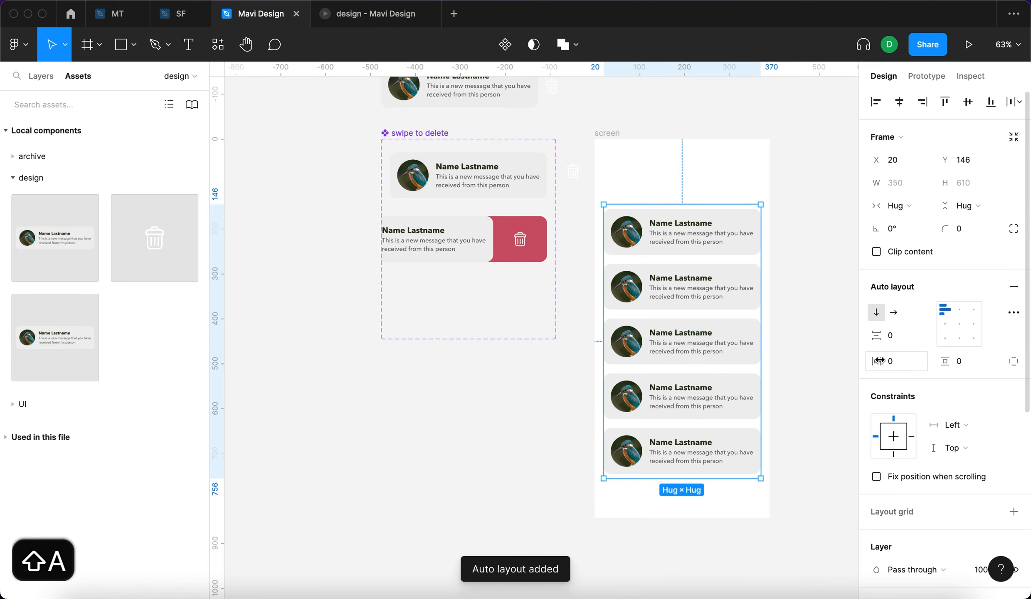
left_click_drag(728, 291, 729, 270)
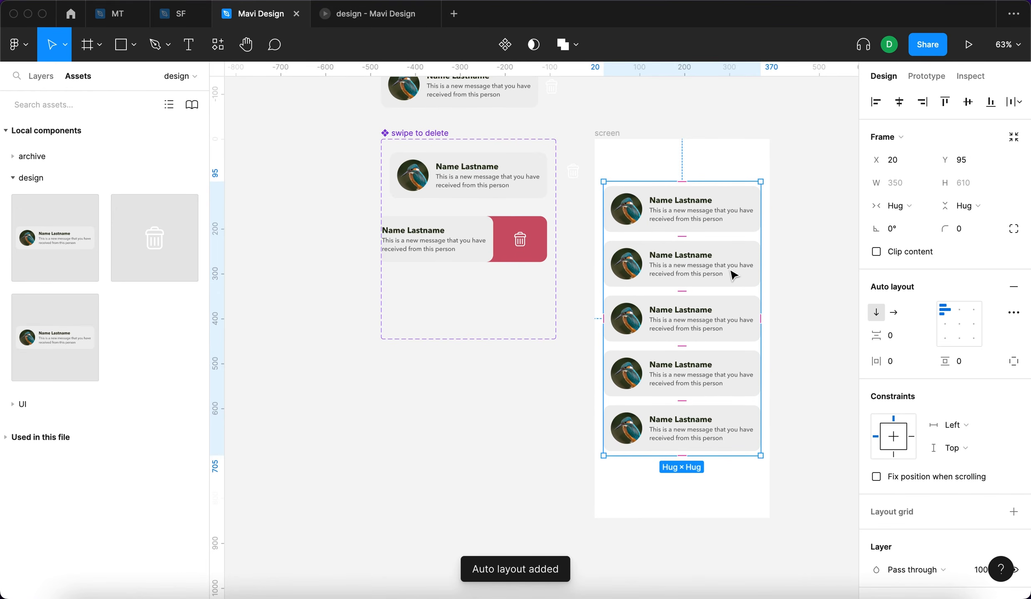
left_click(738, 173)
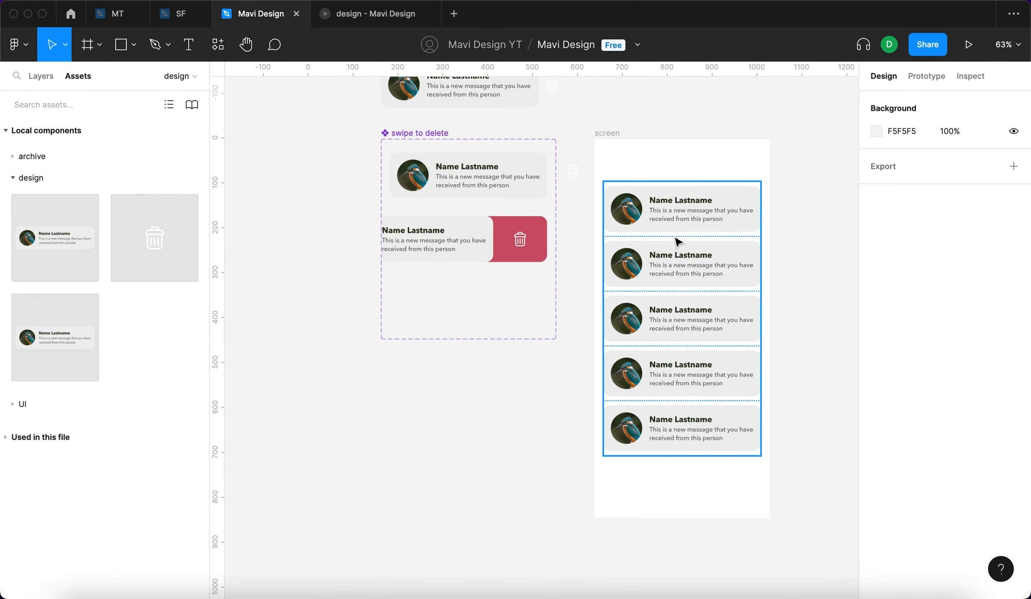
Set the vertical padding of the default and "ready to delete" variants to 6
left_click(507, 193)
left_click(469, 240, "shift")
left_click(972, 504)
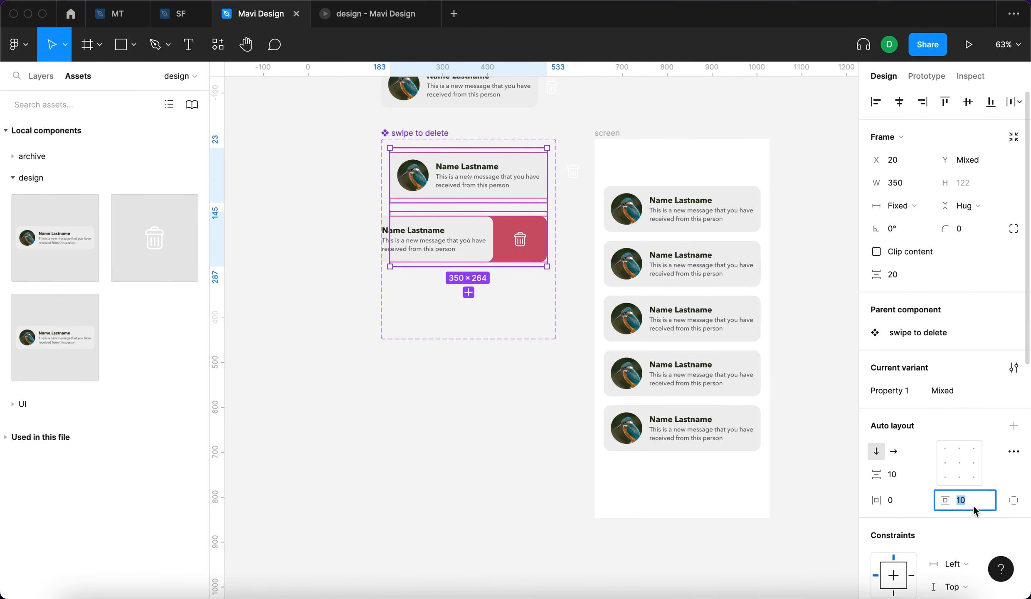
key("Down")
key("Down")
key("Down")
key("Down")
key("Down")
key("Down")
key("Down")
key("Up")
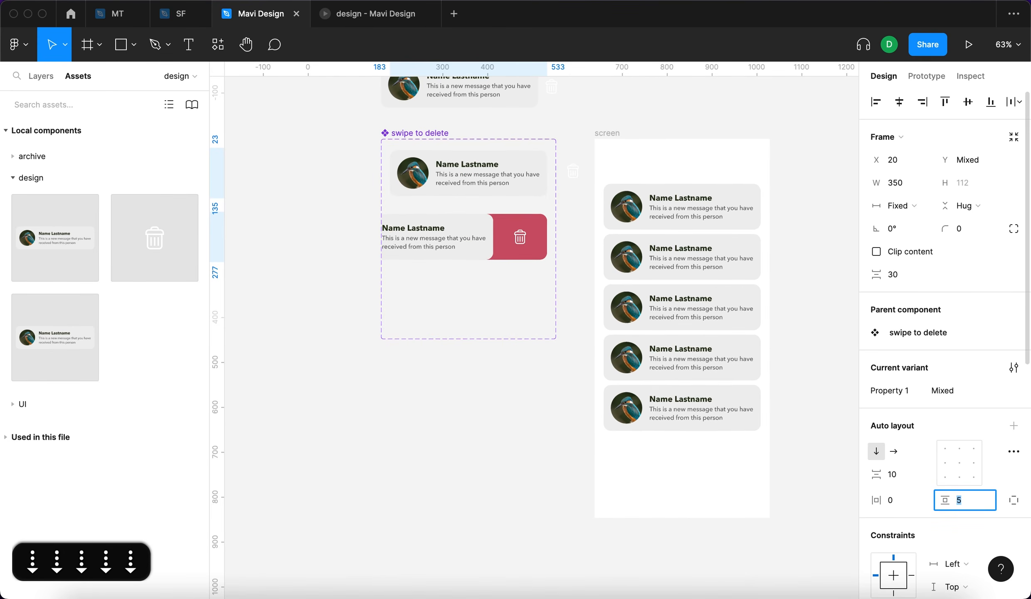
key("Up")
key("Up")
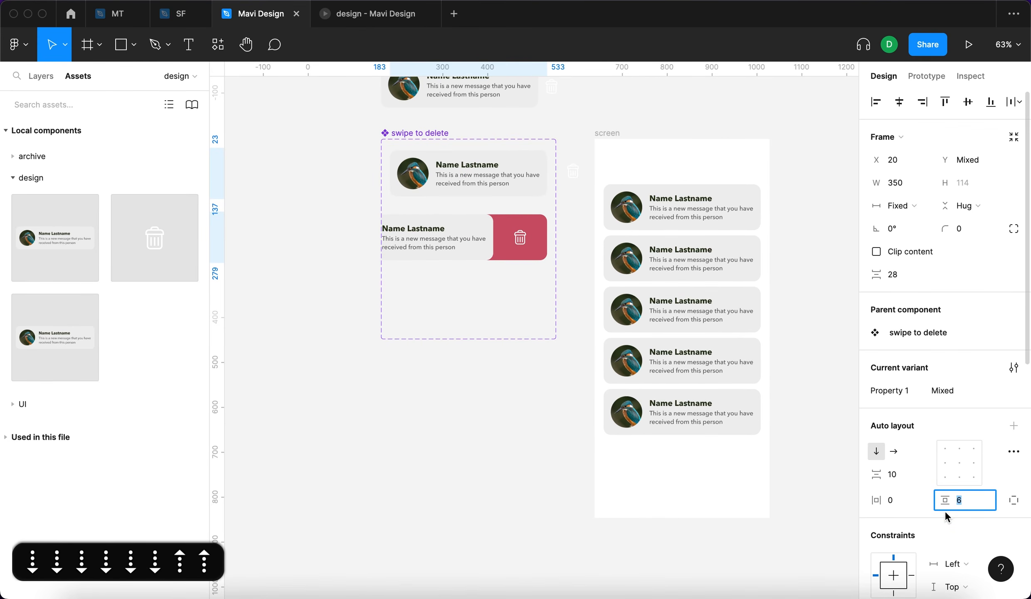
key("Return")
left_click(786, 431)
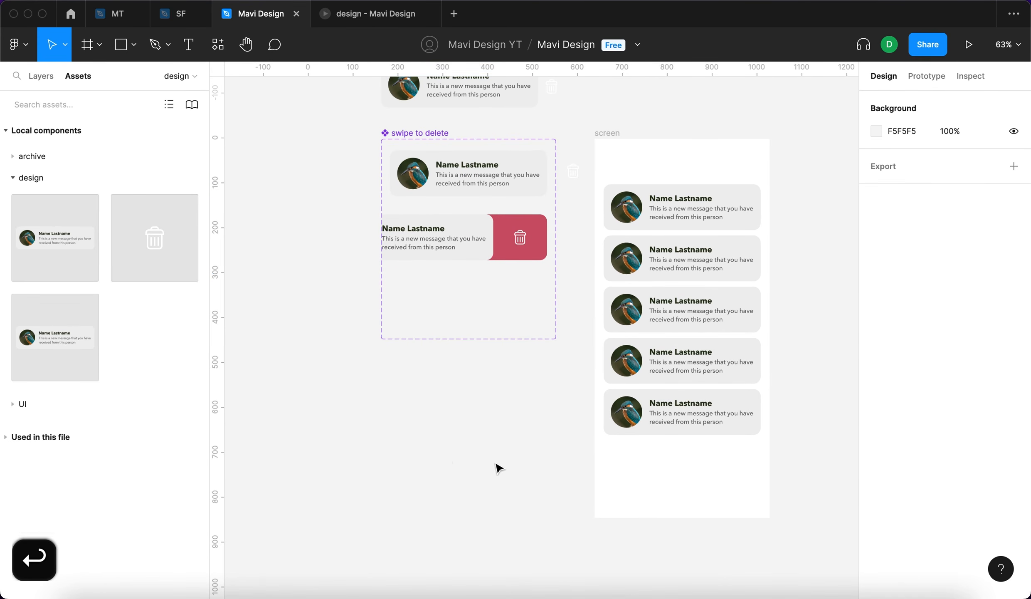
Move the message list on the "screen" frame down by 20
left_click(725, 408)
key("shift+Down")
key("shift+Down")
left_click(495, 444)
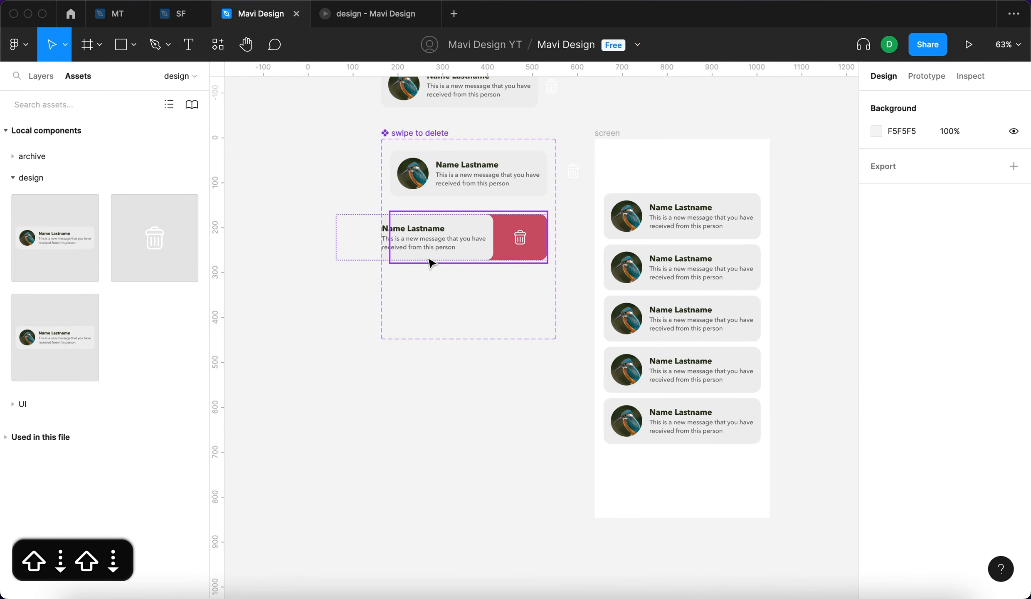
Add the heading text "Swipe to delete" above the message list on the "screen" frame
key("t")
left_click(645, 174)
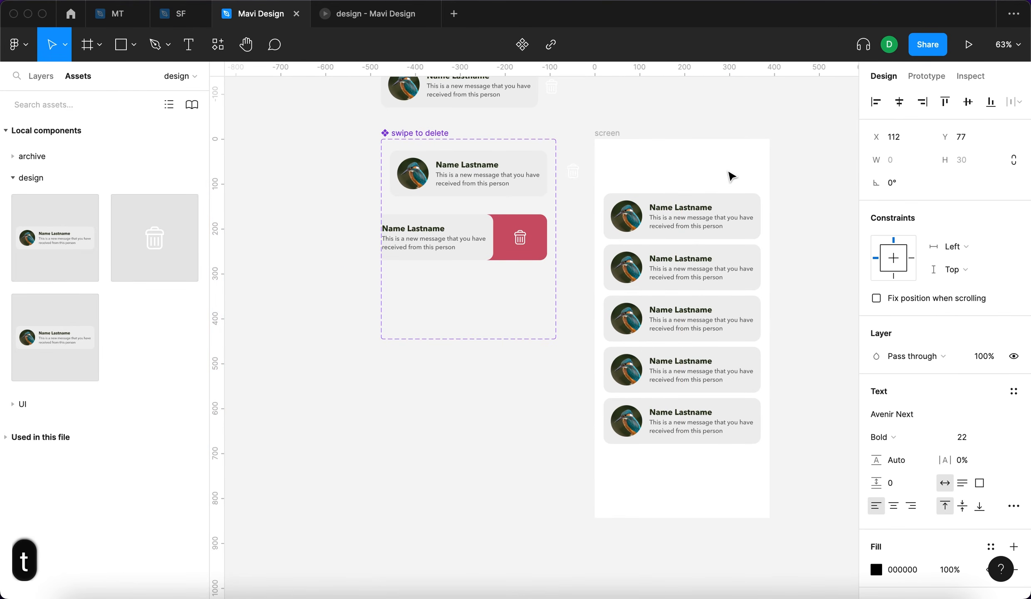
type("Swipe")
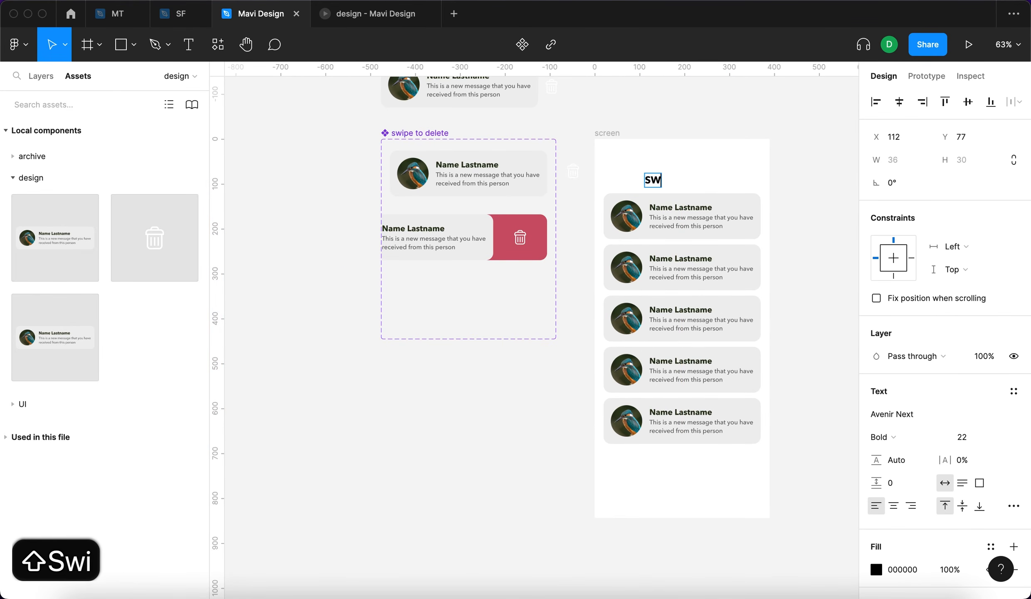
key("BackSpace")
key("BackSpace")
key("BackSpace")
key("BackSpace")
type("wipe to")
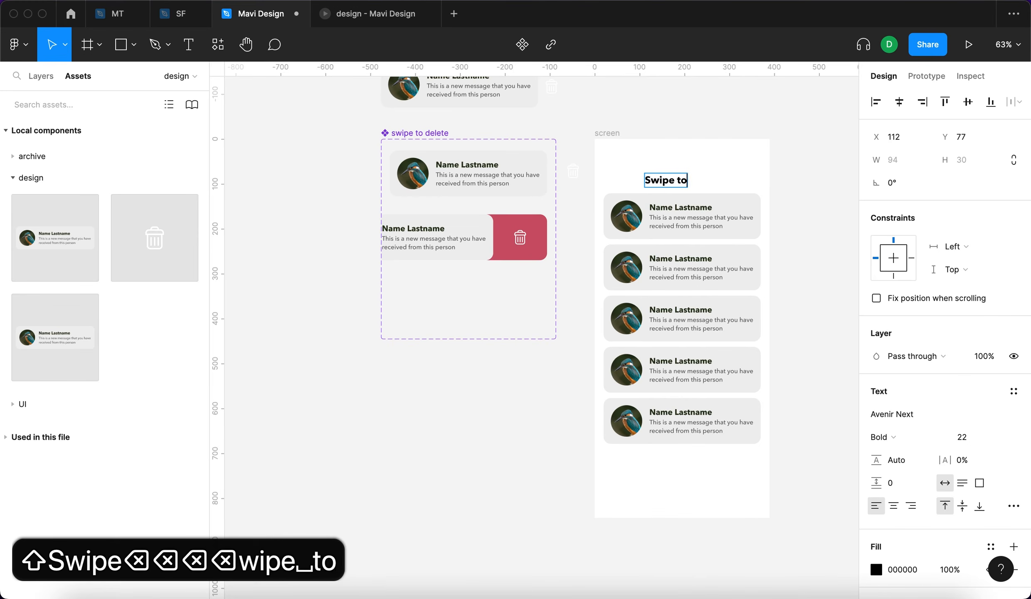
type(" delete")
key("Escape")
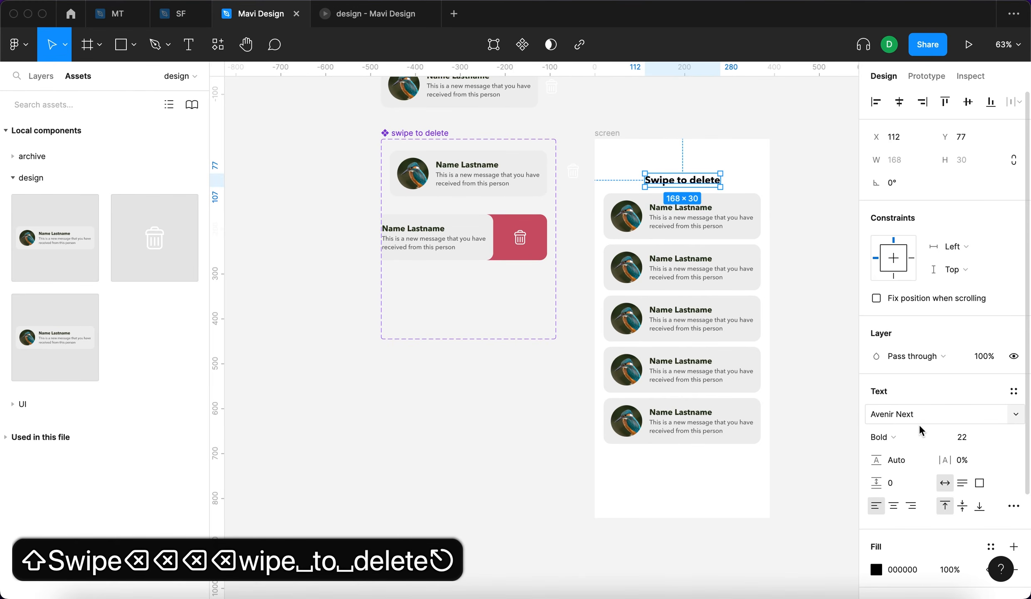
Enlarge the "Swipe to delete" heading slightly and set its font weight to Demi Bold
key("Up")
key("Up")
key("Up")
left_click(881, 436)
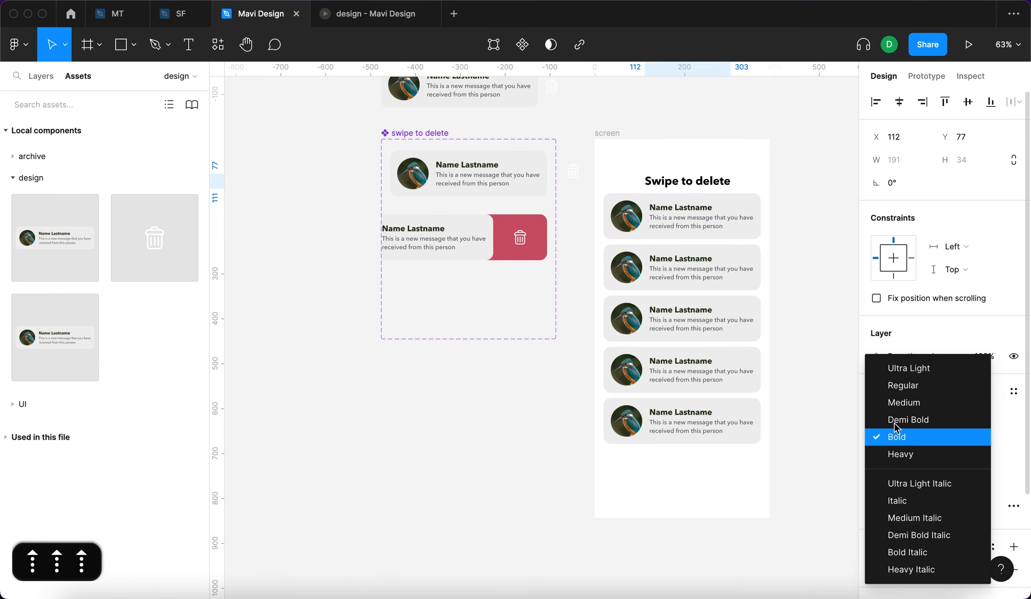
left_click(898, 400)
left_click(900, 437)
left_click(909, 453)
scroll(726, 216, "up", 5)
left_click(962, 437)
key("Up")
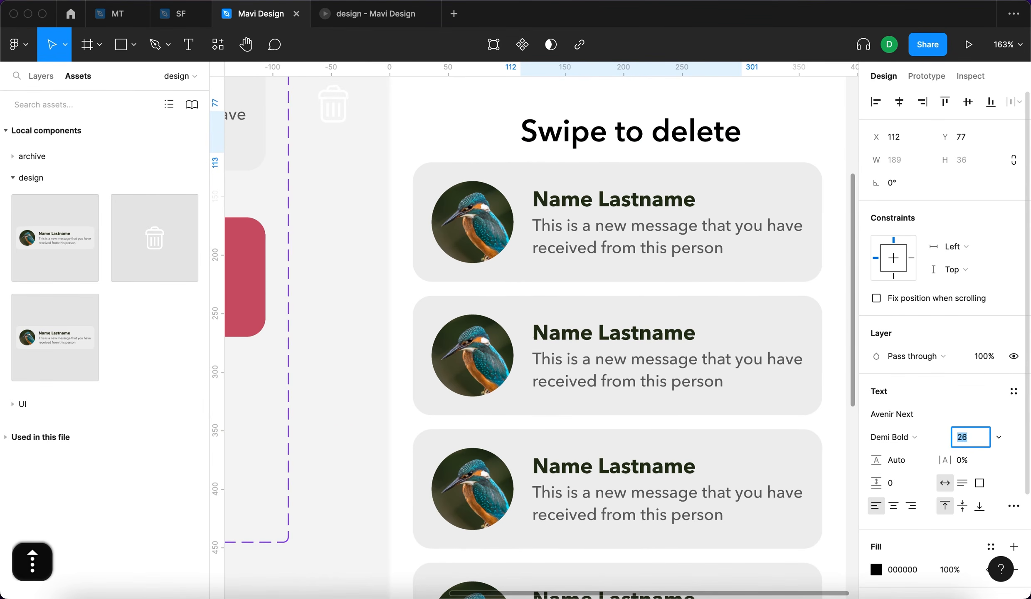
key("Down")
key("Return")
Align the heading with the message list's left edge at X 20, Y 68, and set its font size to 28
left_click(674, 241)
scroll(674, 239, "up", 3)
left_click(673, 235)
left_click_drag(674, 241, 567, 219)
left_click(962, 436)
key("Up")
key("Up")
key("Up")
key("Down")
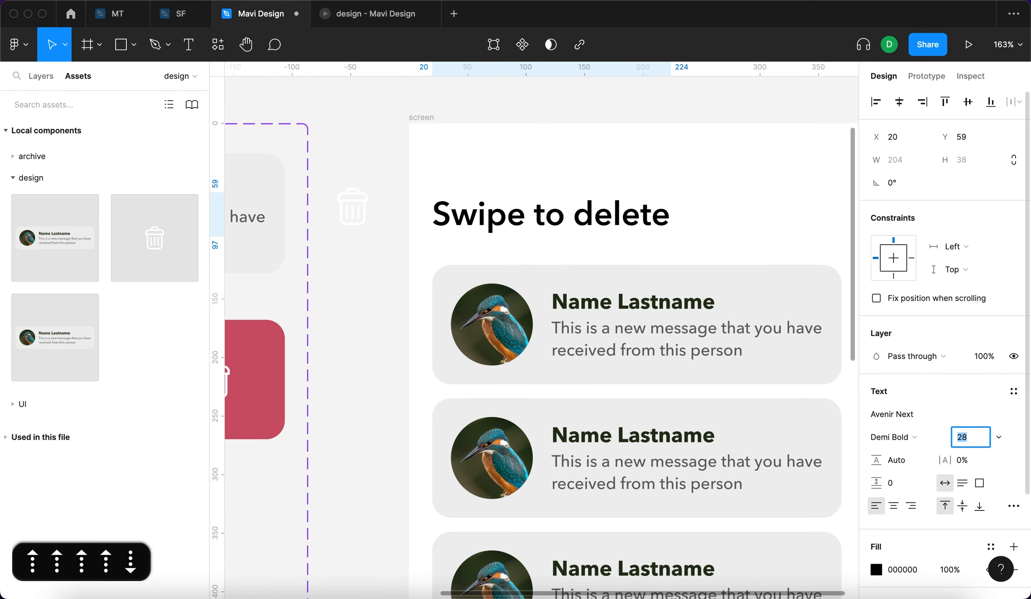
key("Return")
left_click_drag(518, 225, 517, 250)
Move the heading and the message list together up by 10 on the "screen" frame
left_click_drag(754, 544, 481, 176)
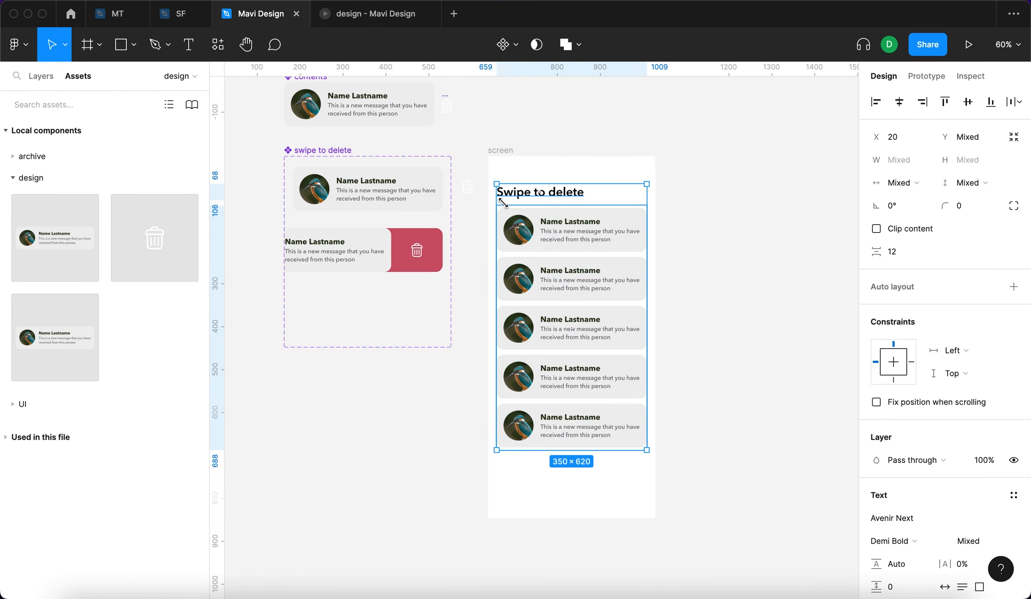
key("shift+Up")
key("shift+Up")
key("shift+Down")
left_click(721, 318)
scroll(720, 318, "left", 2)
Present the "screen" frame as a prototype and test swiping the first message open and closed
left_click(548, 152)
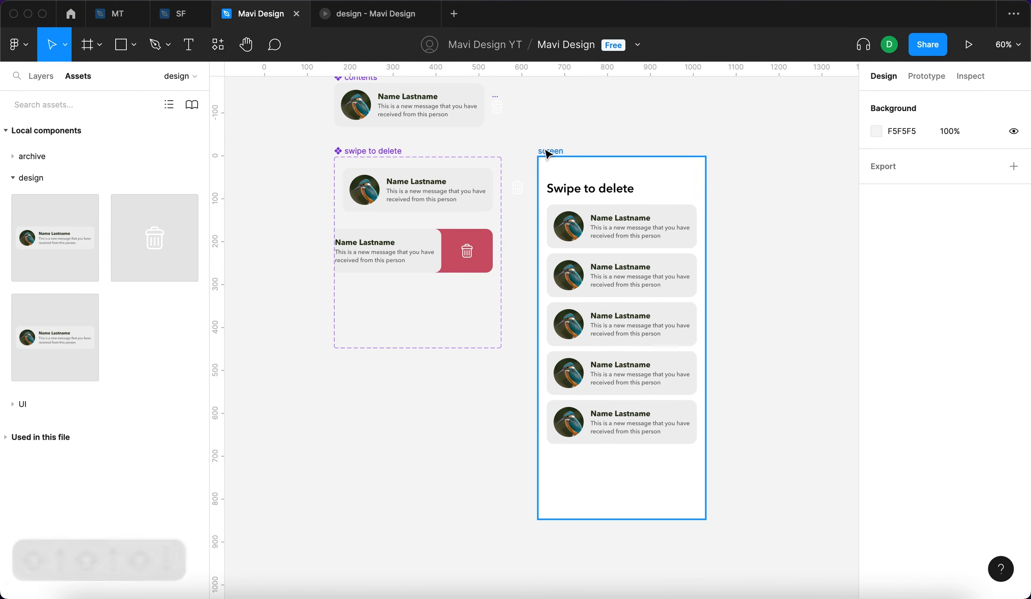
left_click(969, 44)
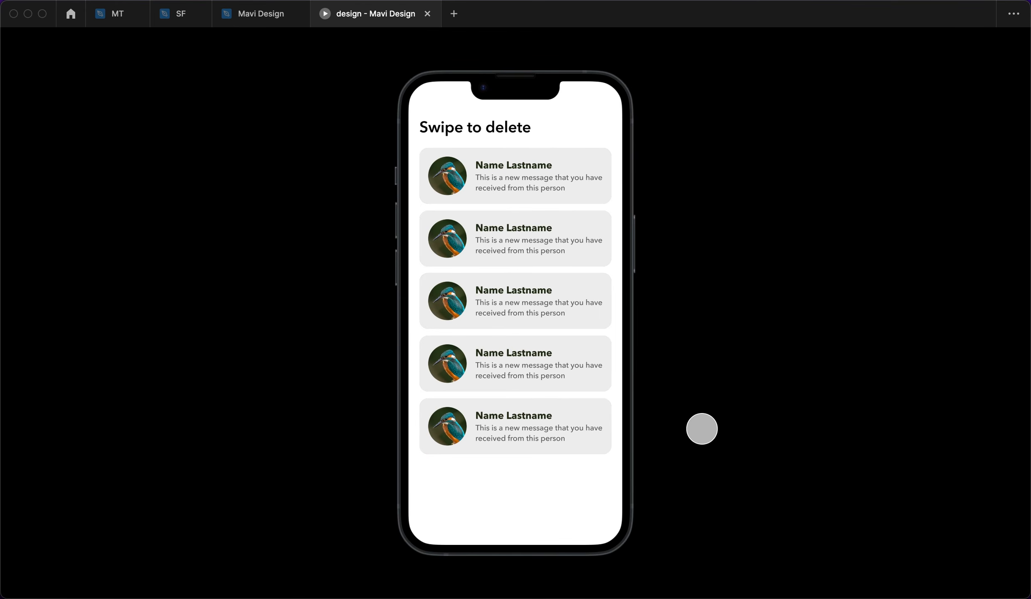
left_click_drag(580, 183, 543, 185)
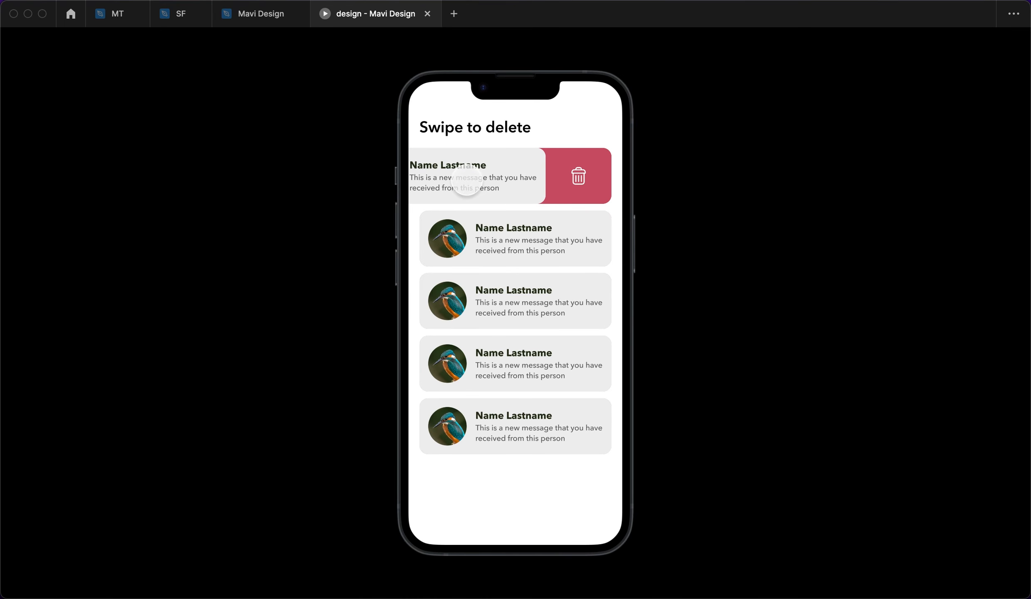
left_click_drag(462, 179, 494, 186)
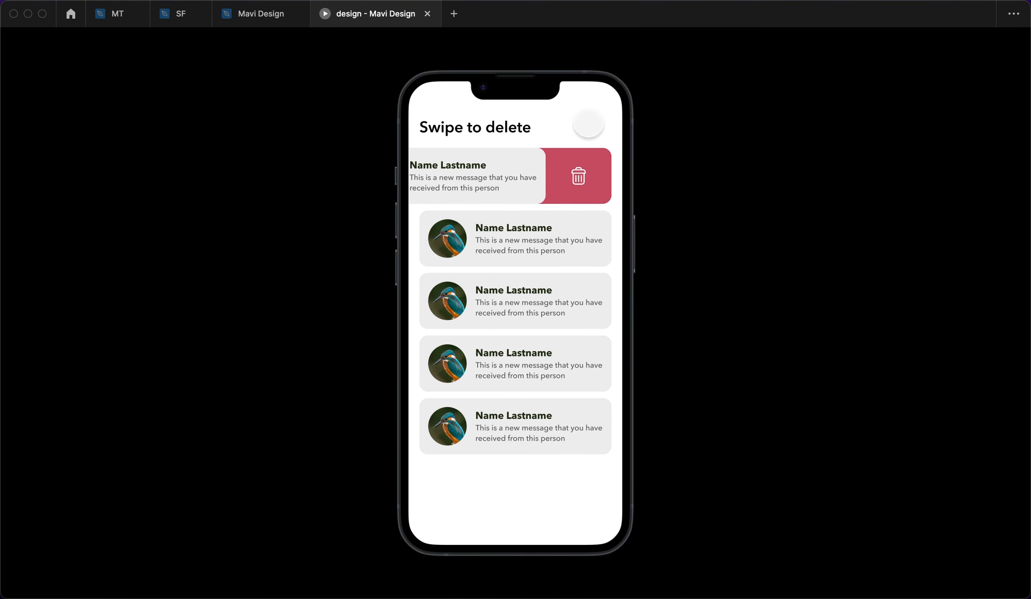
left_click_drag(478, 181, 546, 182)
Test swiping the second and third messages open to their delete areas and returning them to the default state
left_click_drag(554, 234, 516, 234)
left_click_drag(555, 303, 515, 311)
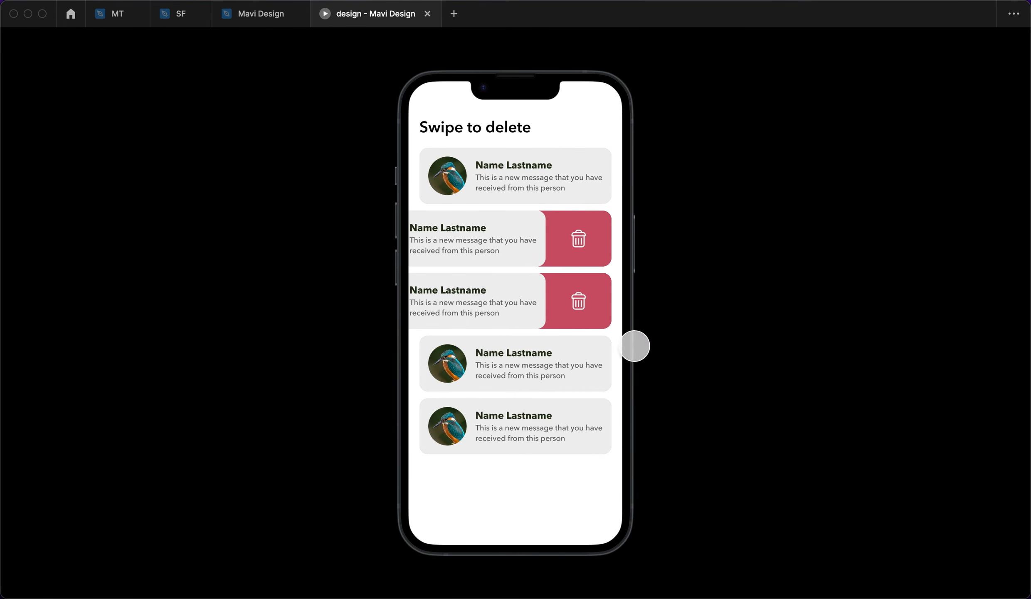
left_click(548, 231)
left_click(495, 318)
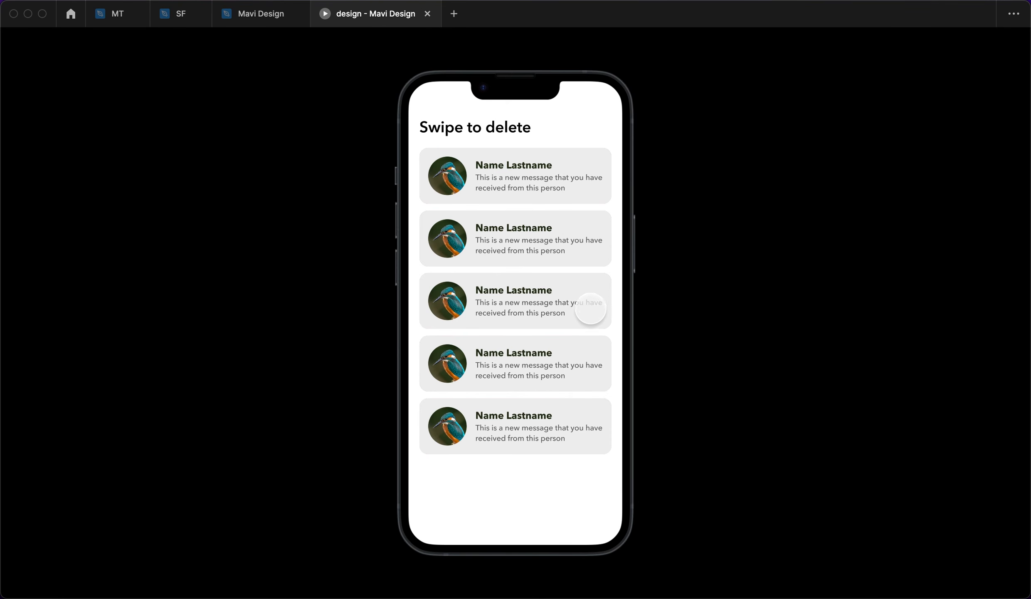
Test deleting the second message with its trash icon, restart the prototype and repeat, and test a long swipe on the third message
left_click_drag(589, 236, 522, 238)
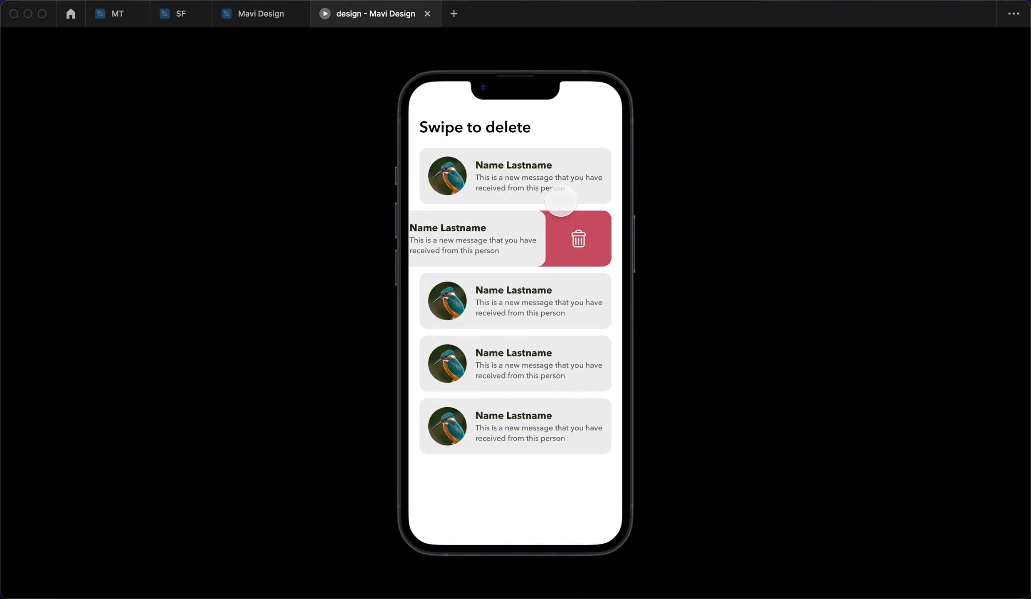
left_click(577, 239)
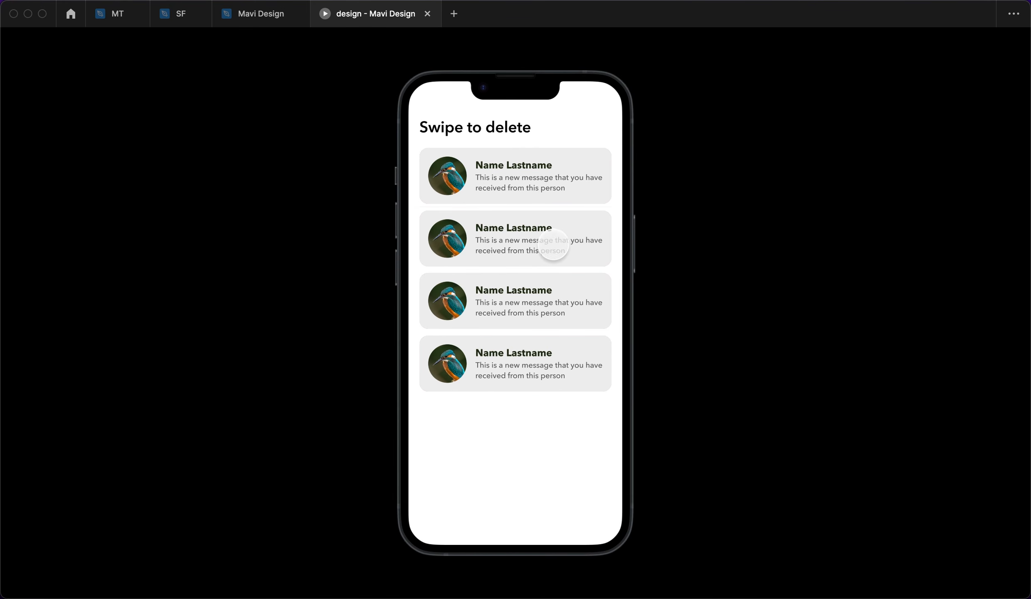
key("r")
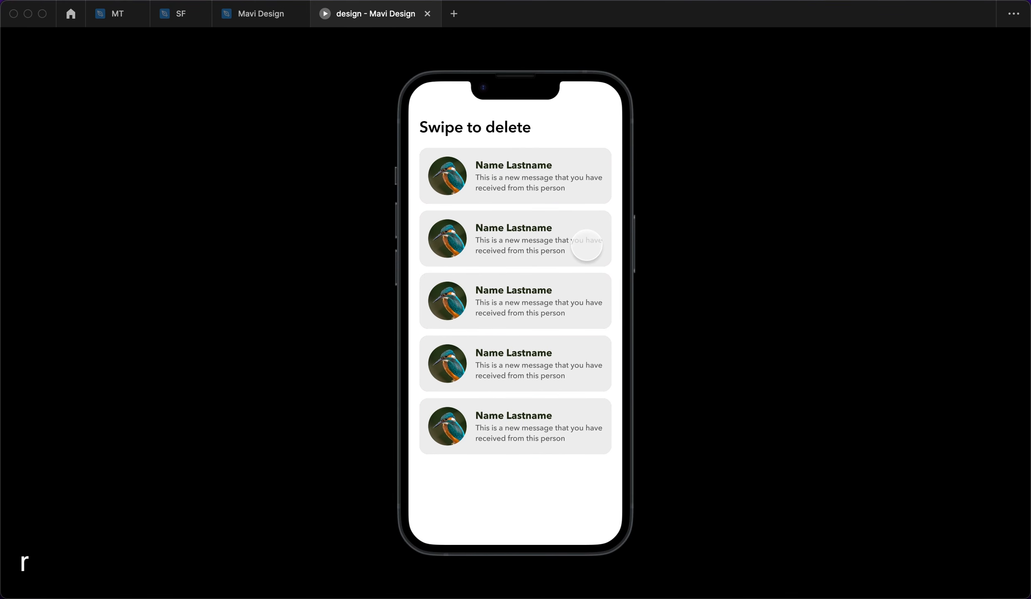
left_click_drag(597, 242, 534, 239)
left_click(566, 237)
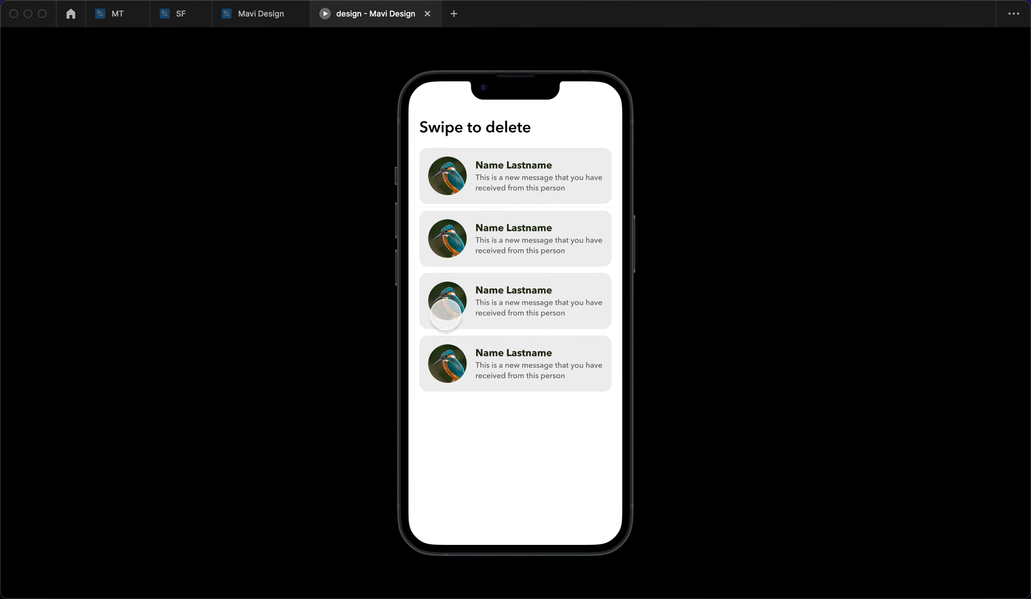
left_click_drag(412, 285, 194, 281)
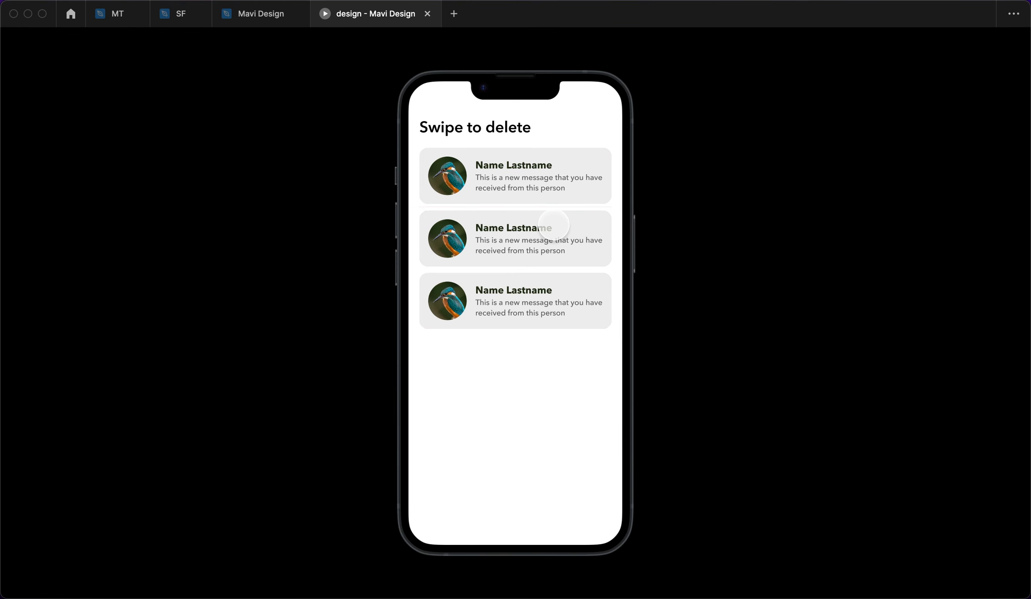
Show the prototype at actual size (100%) and test deleting the three remaining messages, from the lowest up to the first
left_click(964, 44)
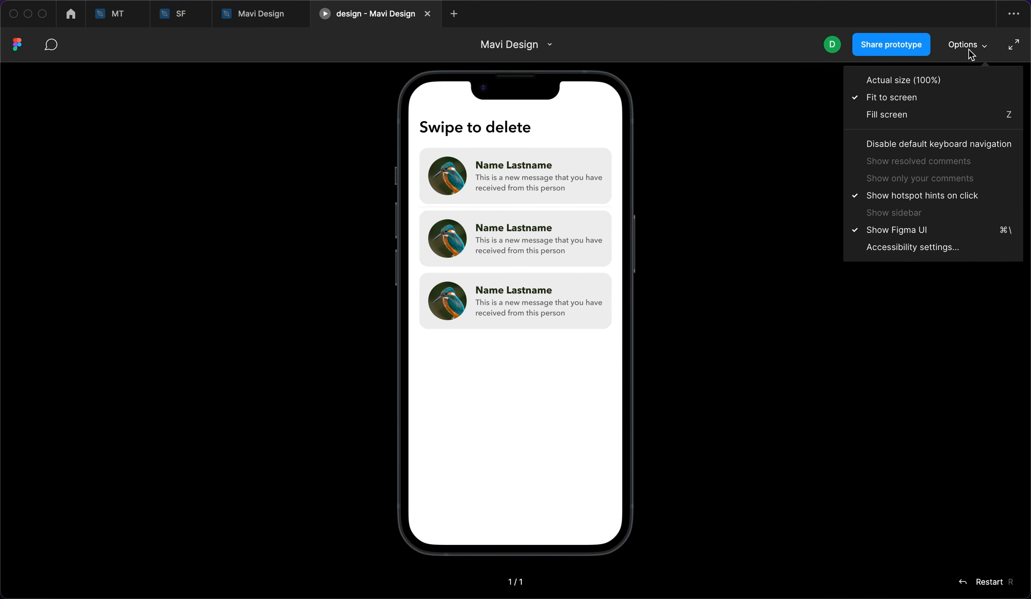
left_click(948, 80)
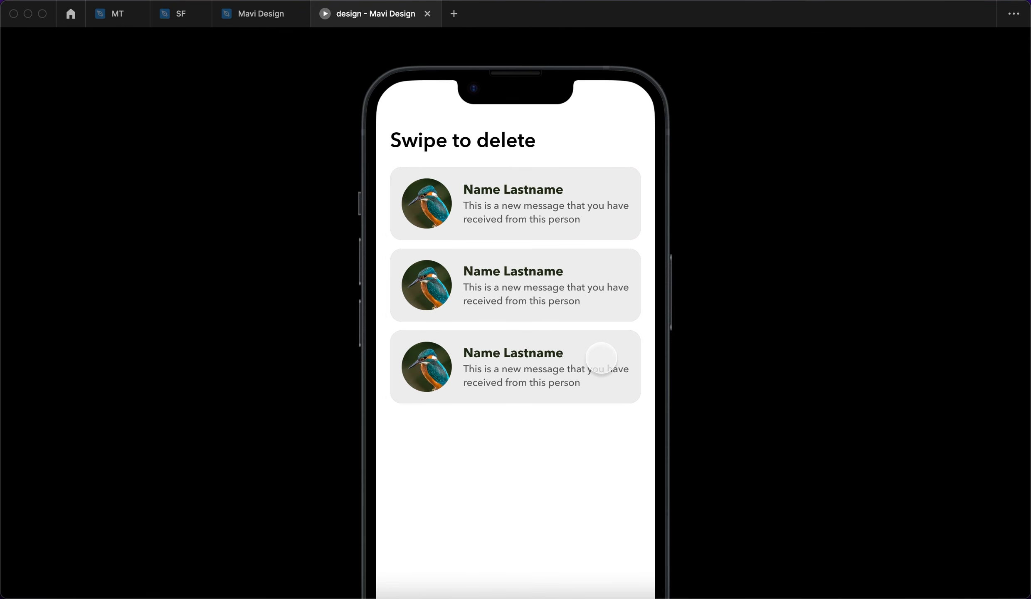
left_click_drag(600, 357, 451, 392)
left_click(598, 368)
left_click_drag(624, 307, 607, 304)
left_click(589, 340)
left_click(598, 291)
left_click_drag(605, 195, 494, 224)
Restart the prototype and test deleting all five messages one after another by swiping and using their trash icons
key("r")
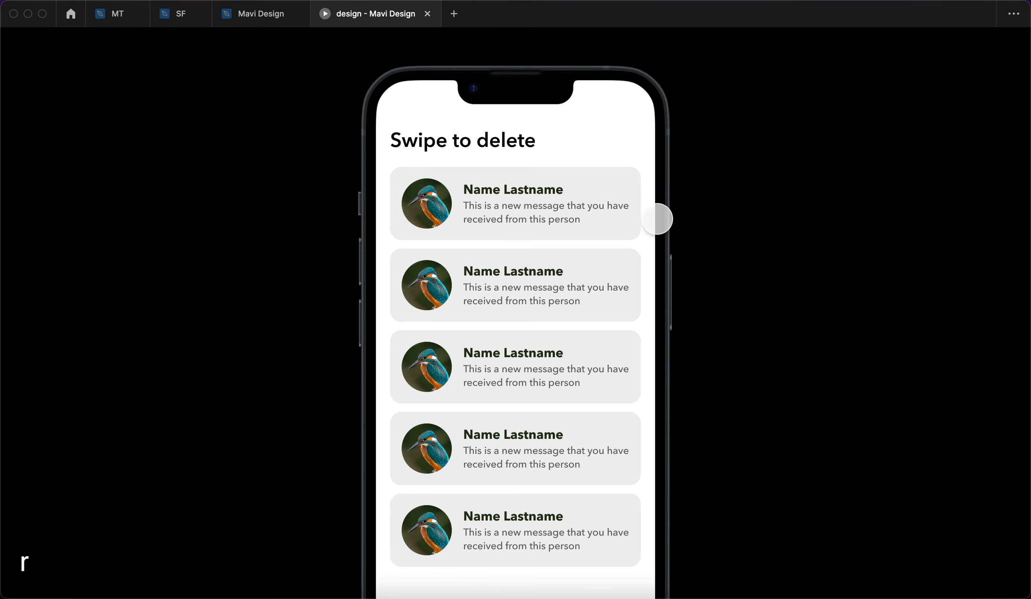
left_click_drag(600, 212, 515, 215)
left_click(598, 206)
left_click_drag(576, 224, 505, 319)
left_click(591, 289)
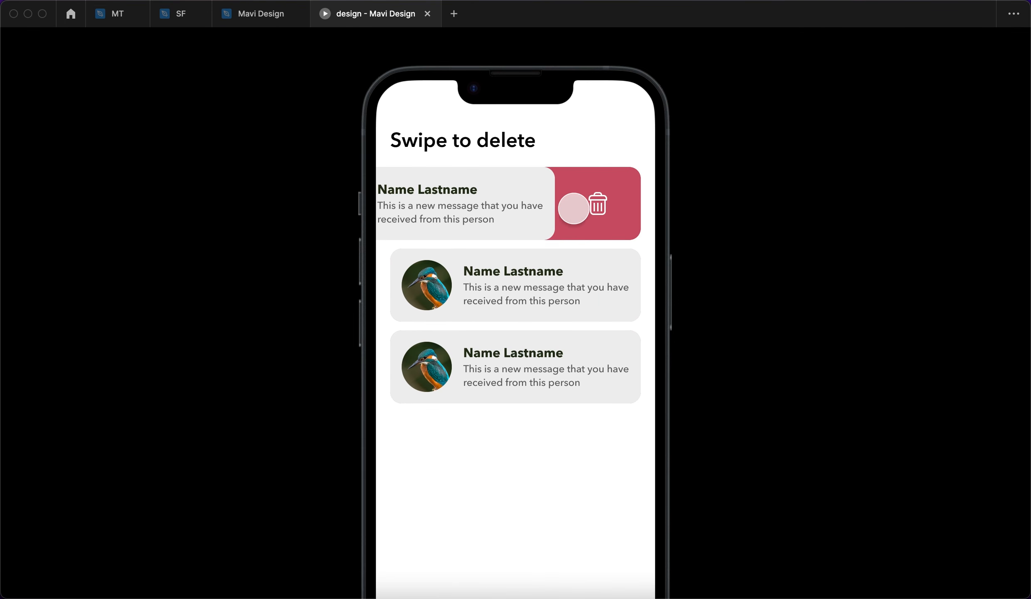
left_click(589, 203)
left_click_drag(580, 227, 495, 242)
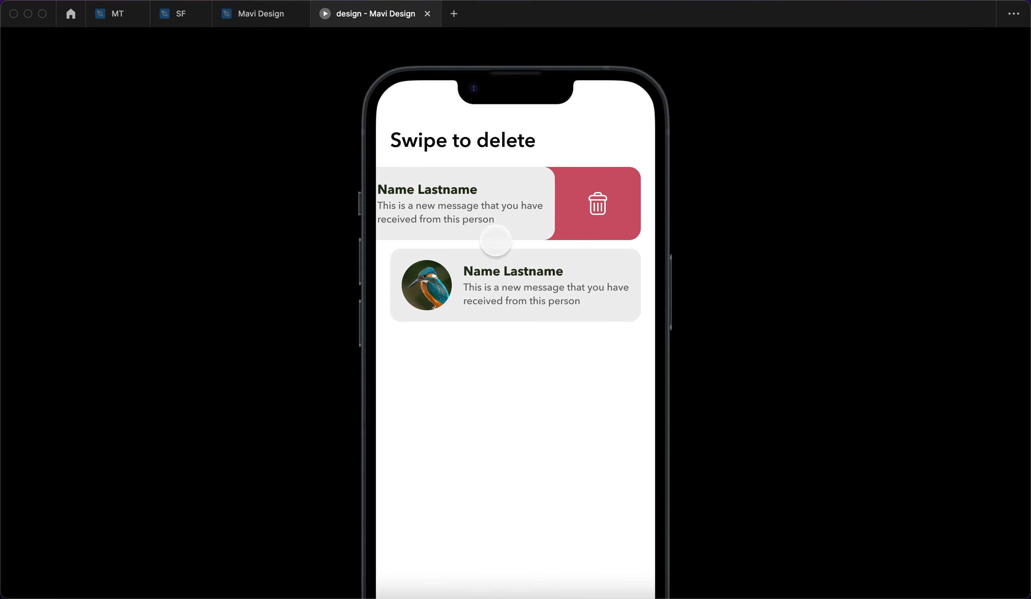
left_click(597, 210)
left_click_drag(572, 218, 528, 240)
left_click(588, 207)
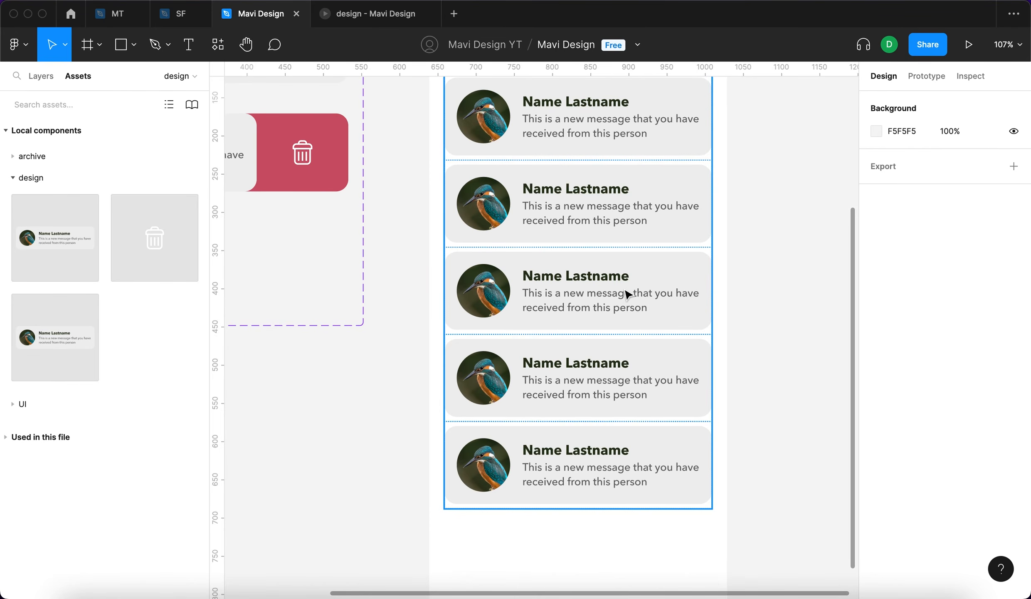
Replace the name in the third message on the phone screen in the design file with "Change the name"
key("t")
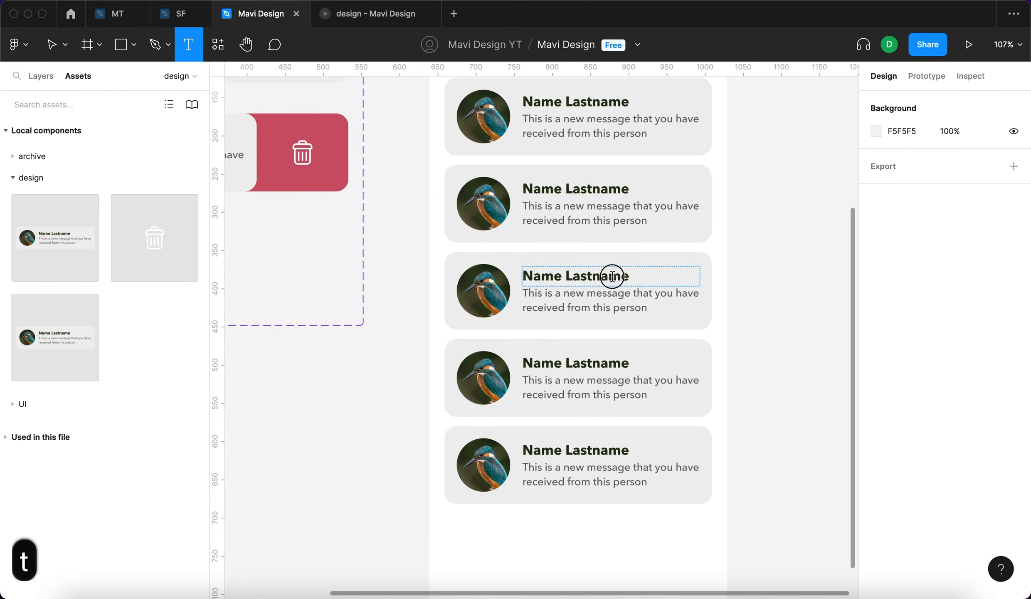
left_click(611, 276)
type("Change")
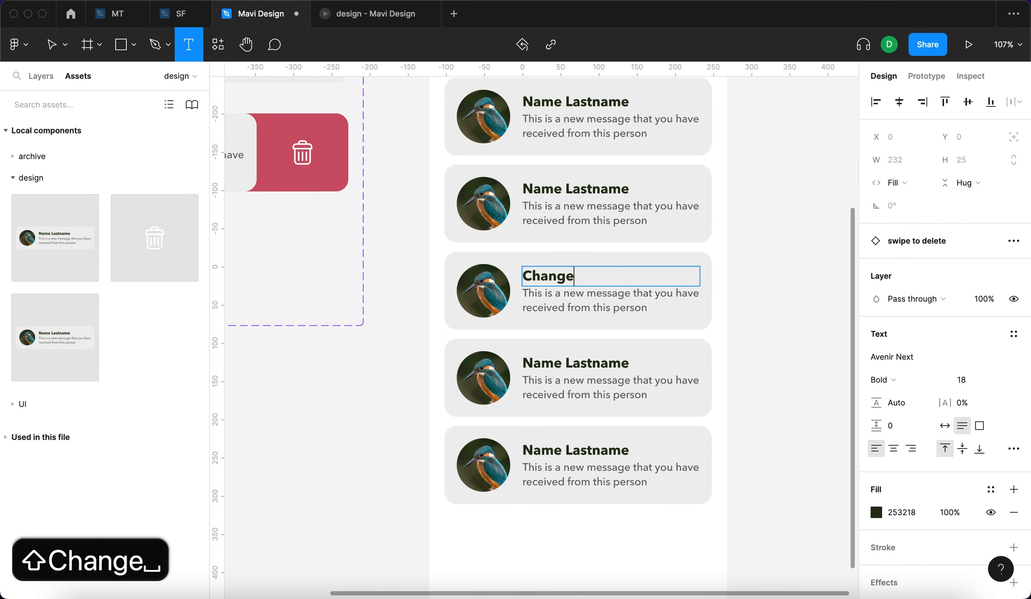
type(" the name")
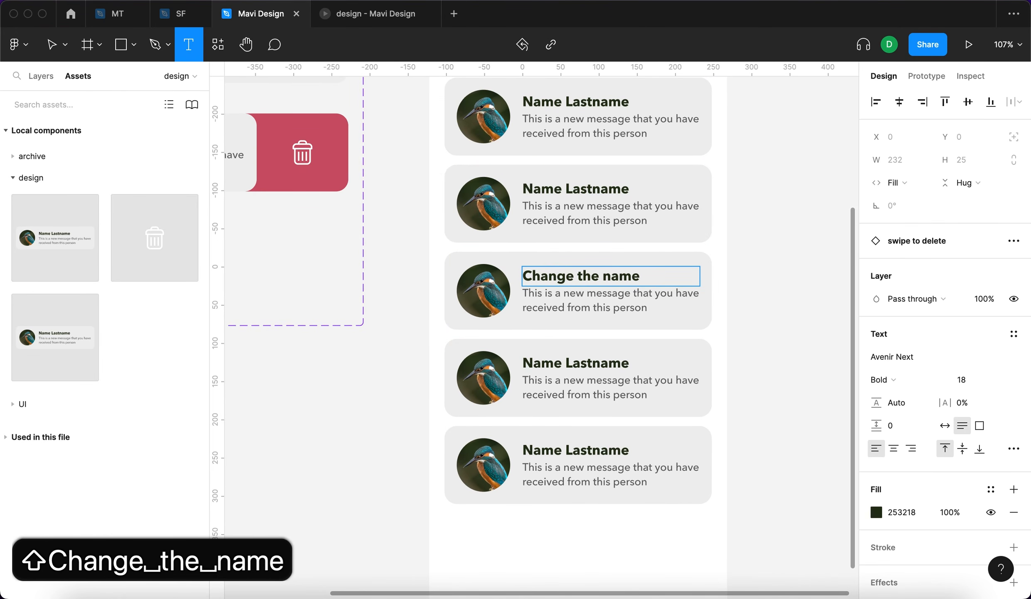
left_click(765, 387)
key("Escape")
Insert "Use text tool to edit text. " at the start of the third message's body text
key("v")
double_click(584, 307)
key("t")
left_click(586, 310)
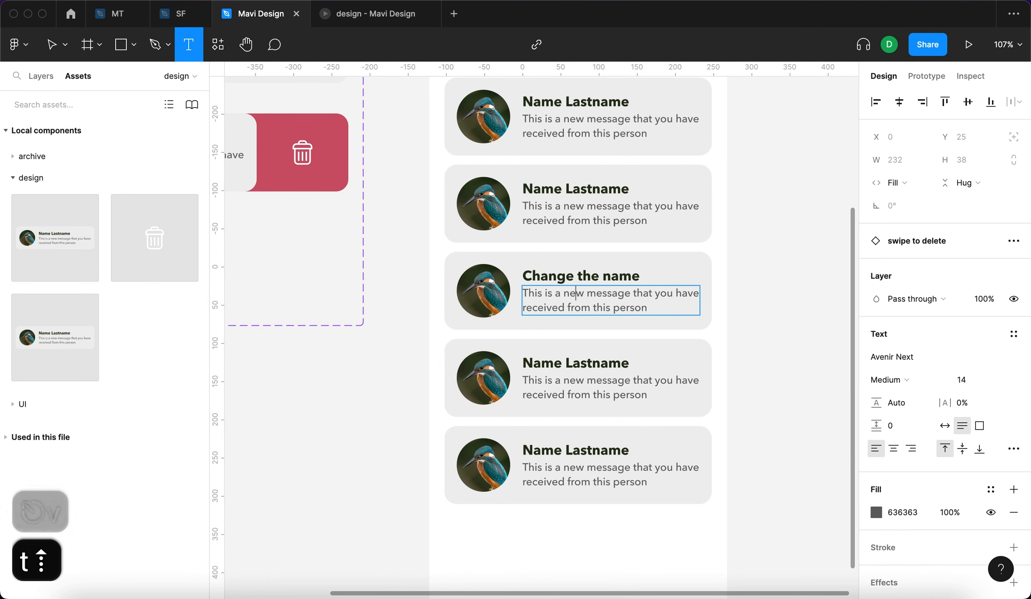
key("super+Left")
type("Use text tool")
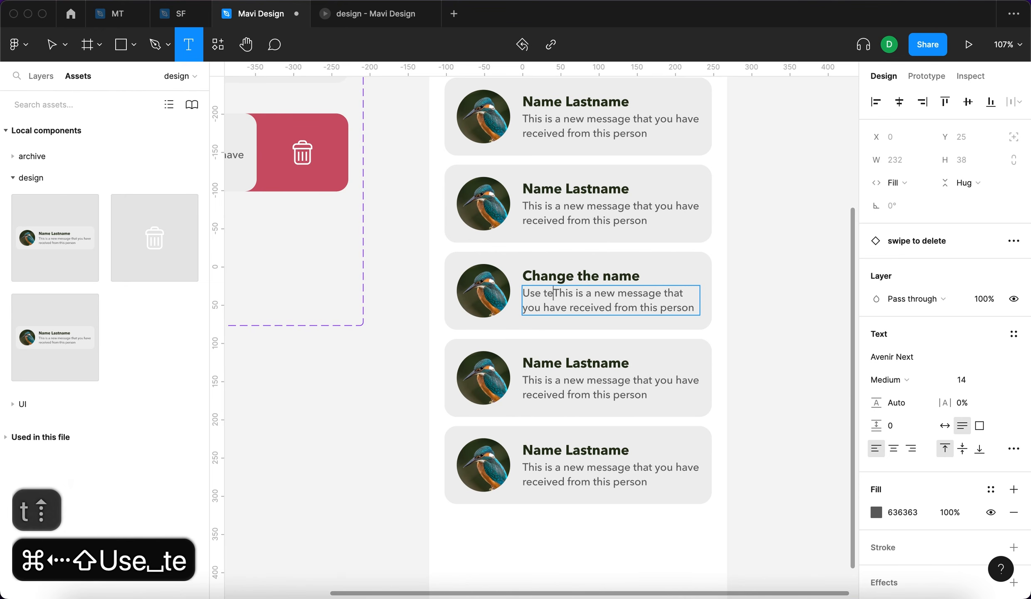
type(" to edit te")
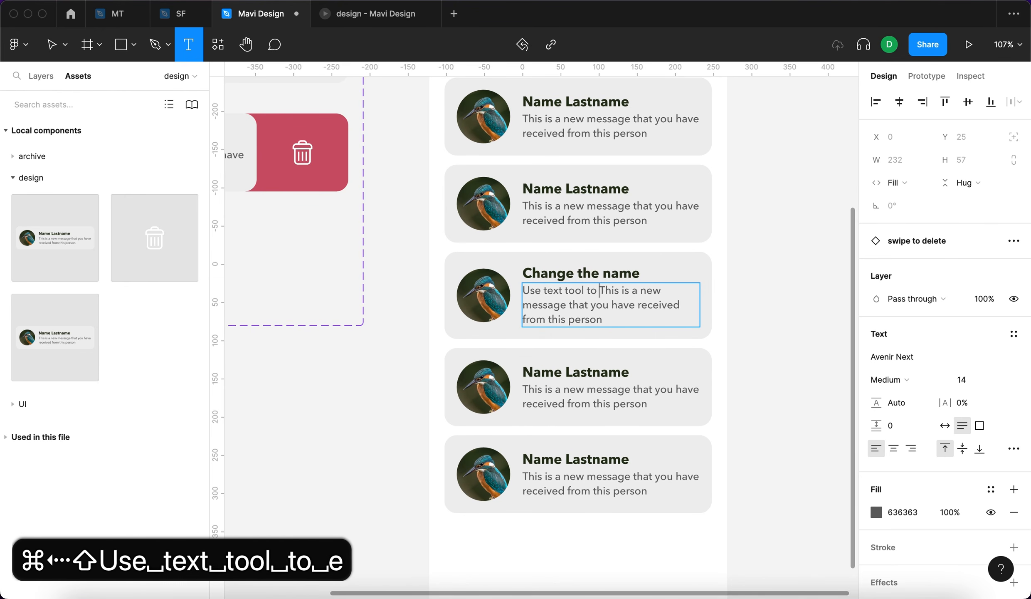
type("xt.")
key("Escape")
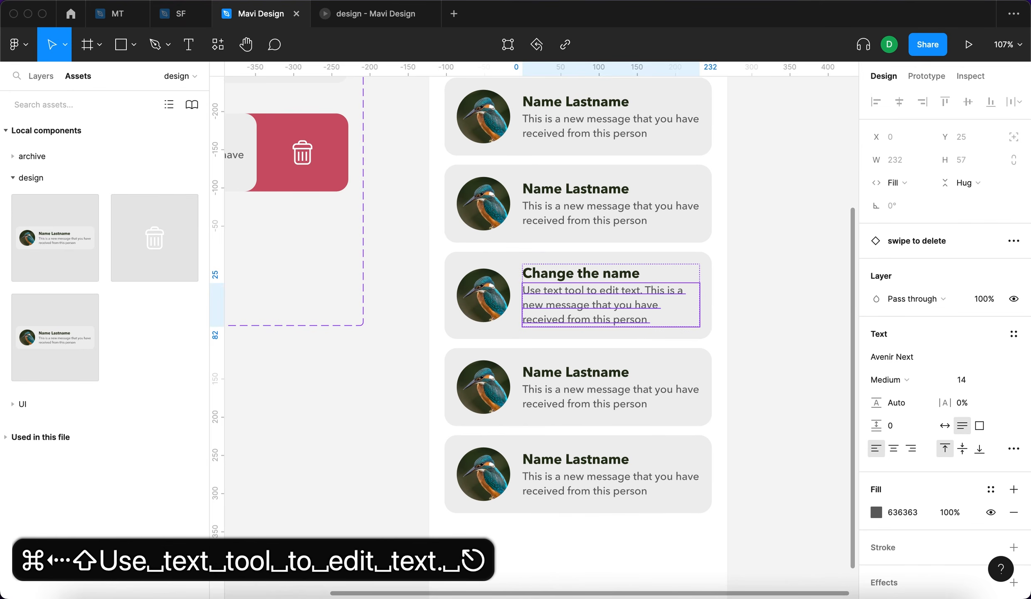
Enlarge and reposition the cropped image in the third message's avatar so the circle frames the bird's head
left_click(494, 305)
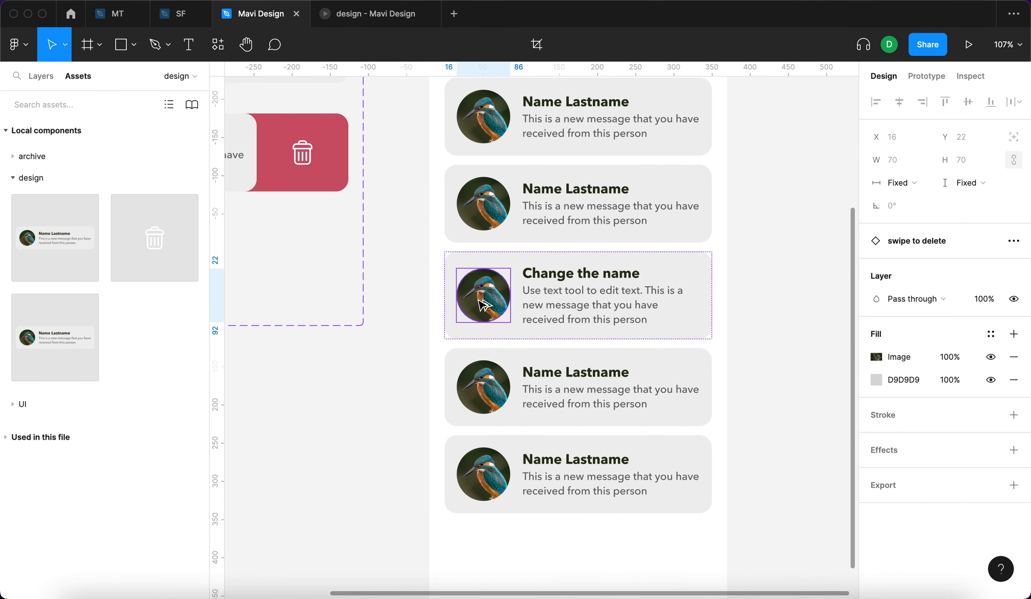
double_click(482, 303)
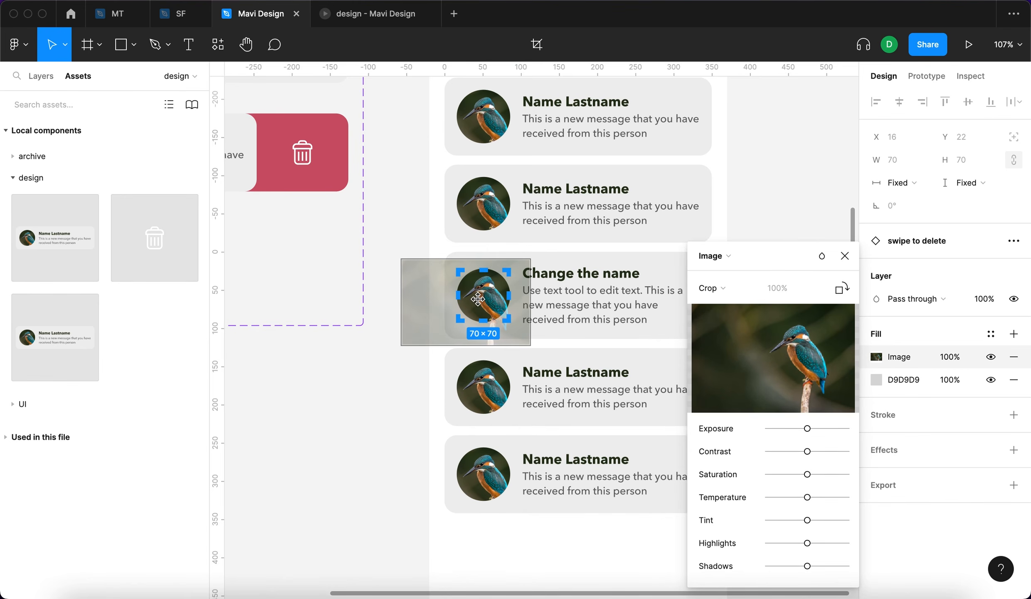
scroll(516, 258, "up", 3)
left_click_drag(545, 255, 702, 182)
left_click_drag(634, 204, 599, 249)
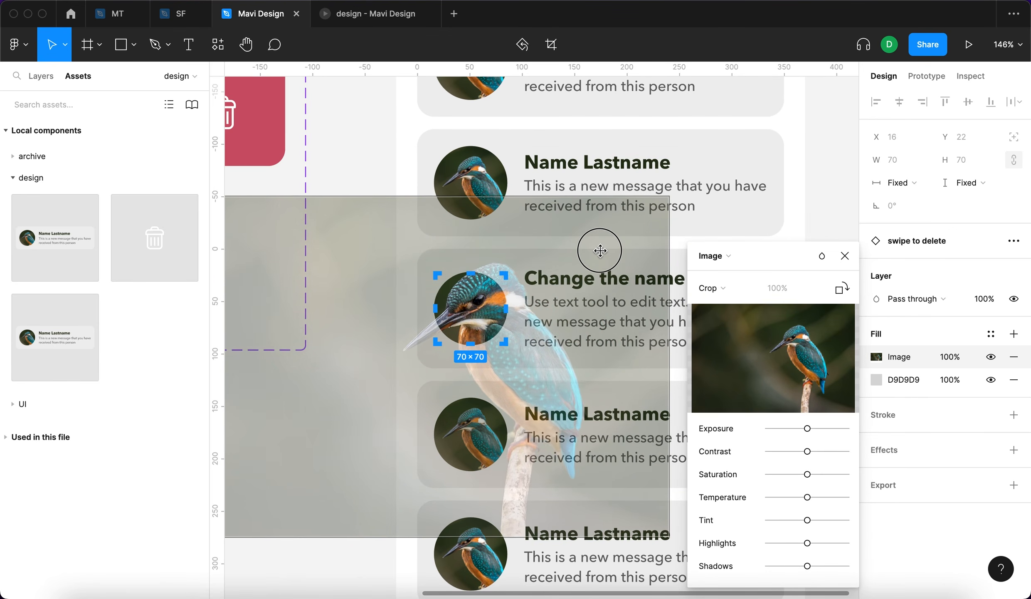
key("Return")
left_click(820, 242)
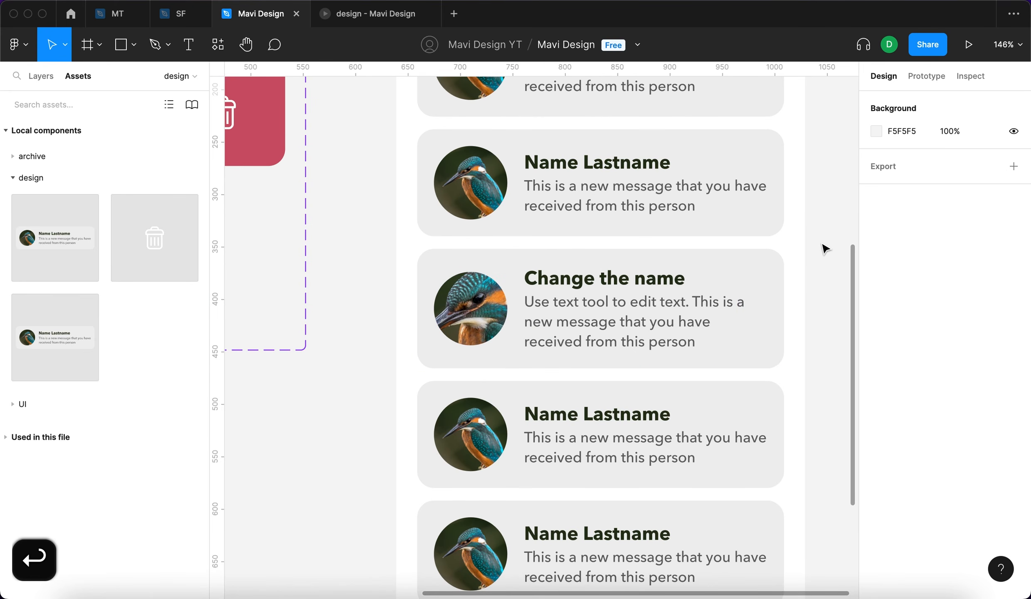
Return to the prototype and test swiping the edited "Change the name" message open and deleting it
scroll(822, 242, "down", 3)
scroll(821, 243, "right", 2)
left_click(358, 18)
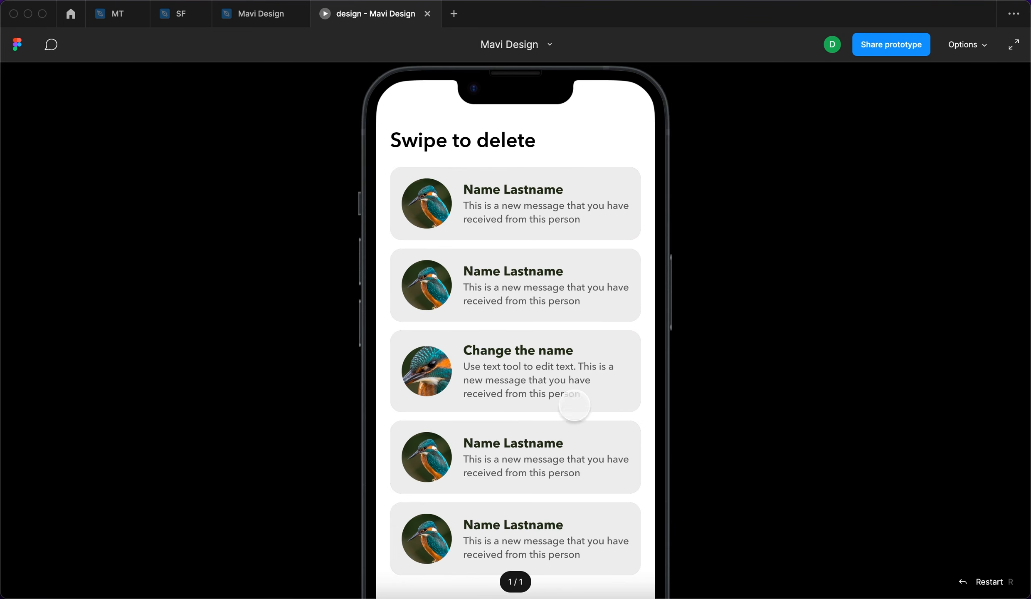
mouse_move(599, 402)
left_mouse_down()
mouse_move(564, 375)
mouse_move(497, 387)
mouse_move(584, 393)
left_mouse_up()
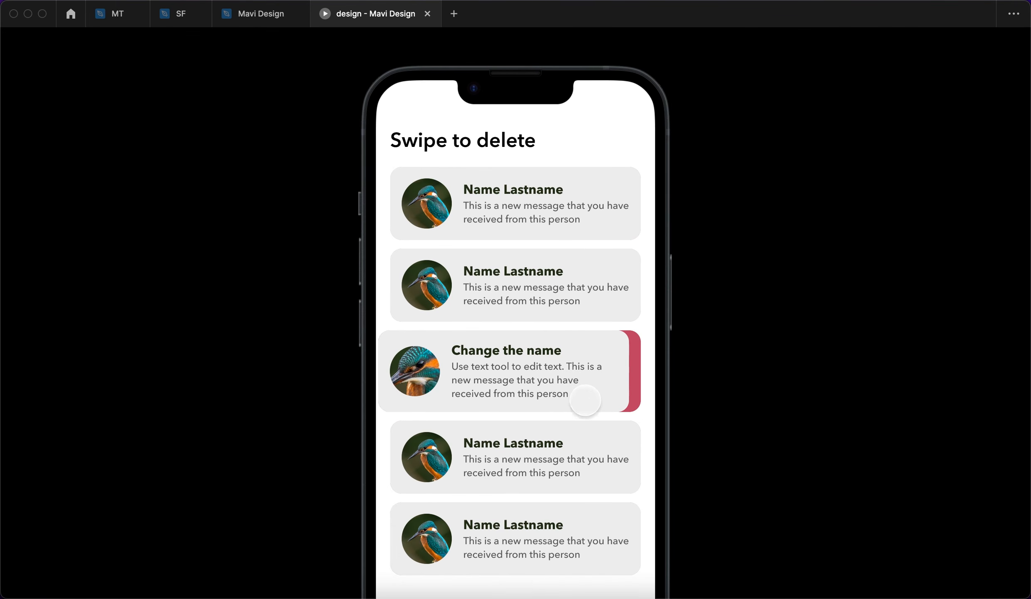
left_click_drag(514, 385, 439, 397)
left_click(597, 372)
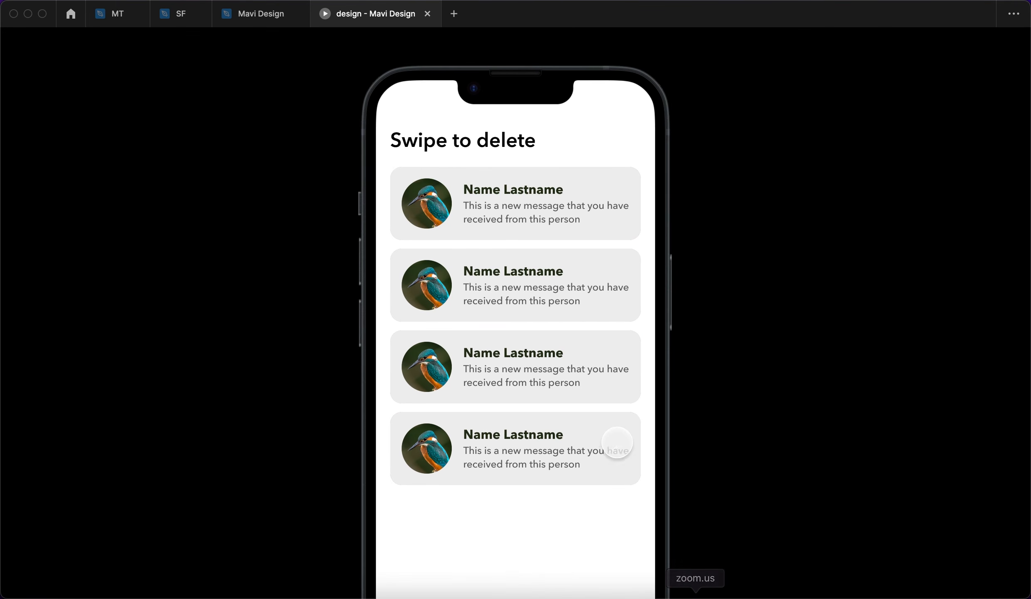
Restart the prototype and test deleting the "Change the name" message followed by the first message
key("r")
left_click_drag(598, 395, 525, 396)
left_click(597, 372)
left_click_drag(605, 232, 424, 258)
left_click(597, 204)
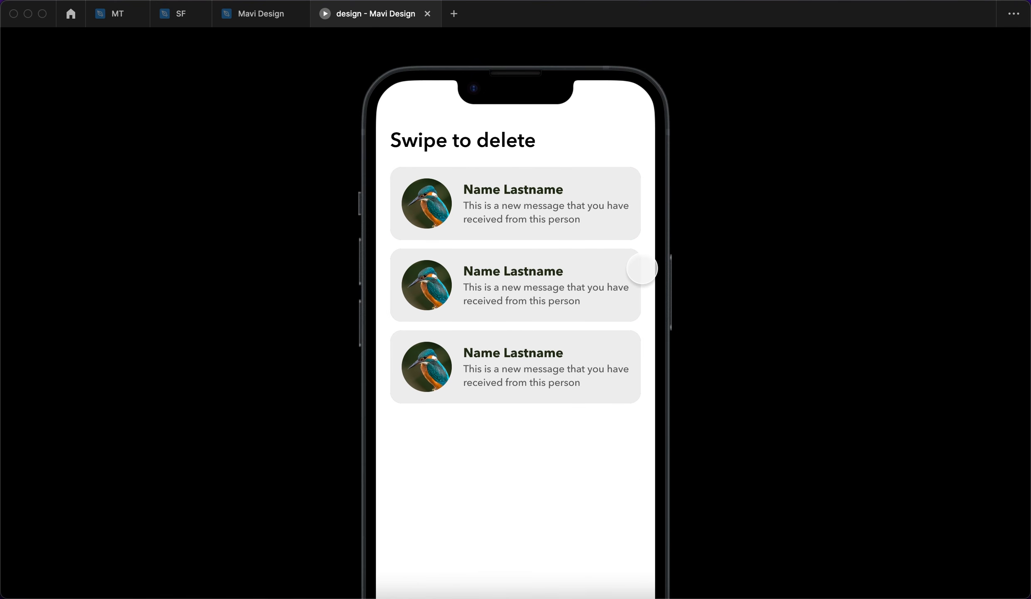